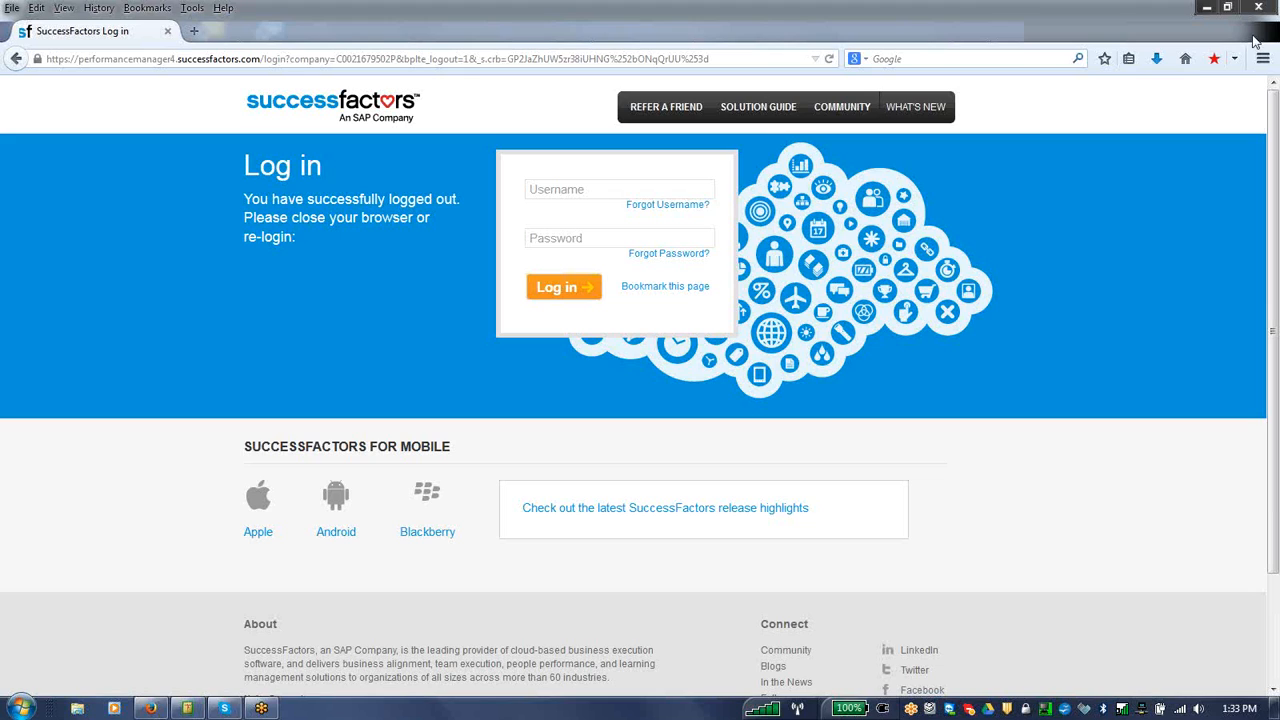
Step: Log in with the username SFADMIN and the account password
{"action": "left_click", "coordinate": [631, 192]}
{"action": "type", "text": "s"}
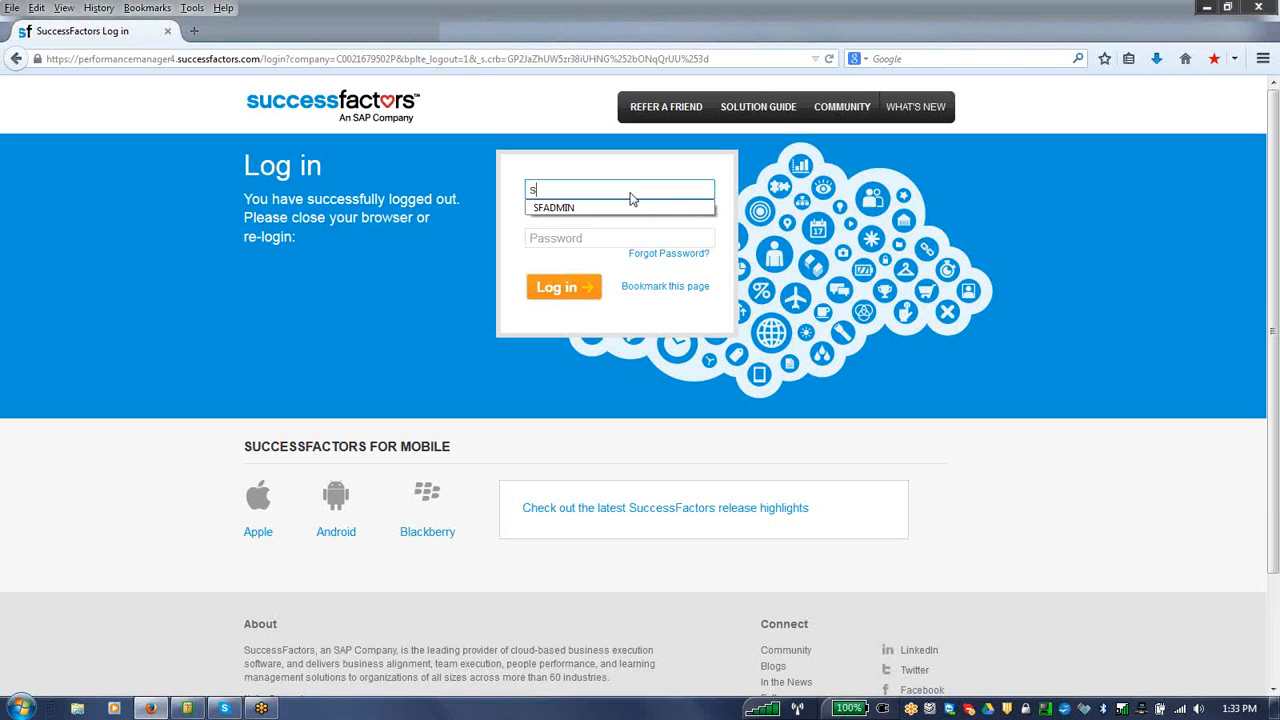
{"action": "left_click", "coordinate": [576, 208]}
{"action": "left_click", "coordinate": [573, 236]}
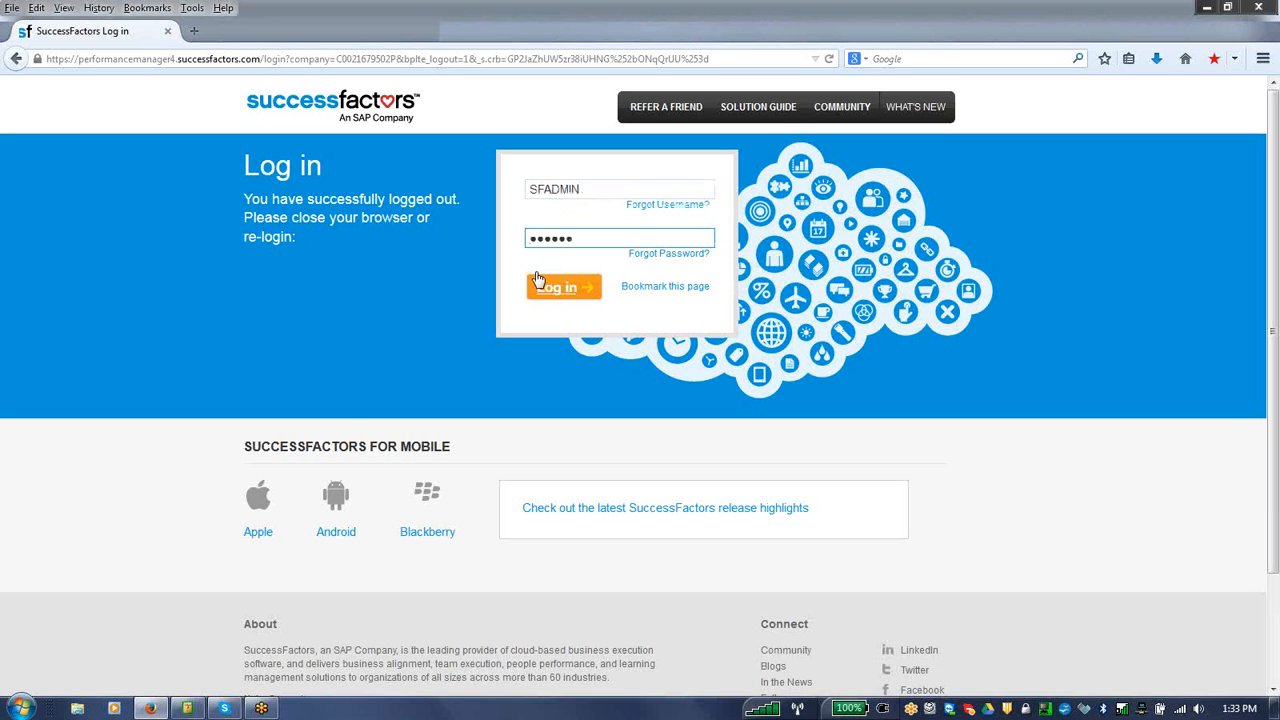
{"action": "left_click", "coordinate": [540, 289]}
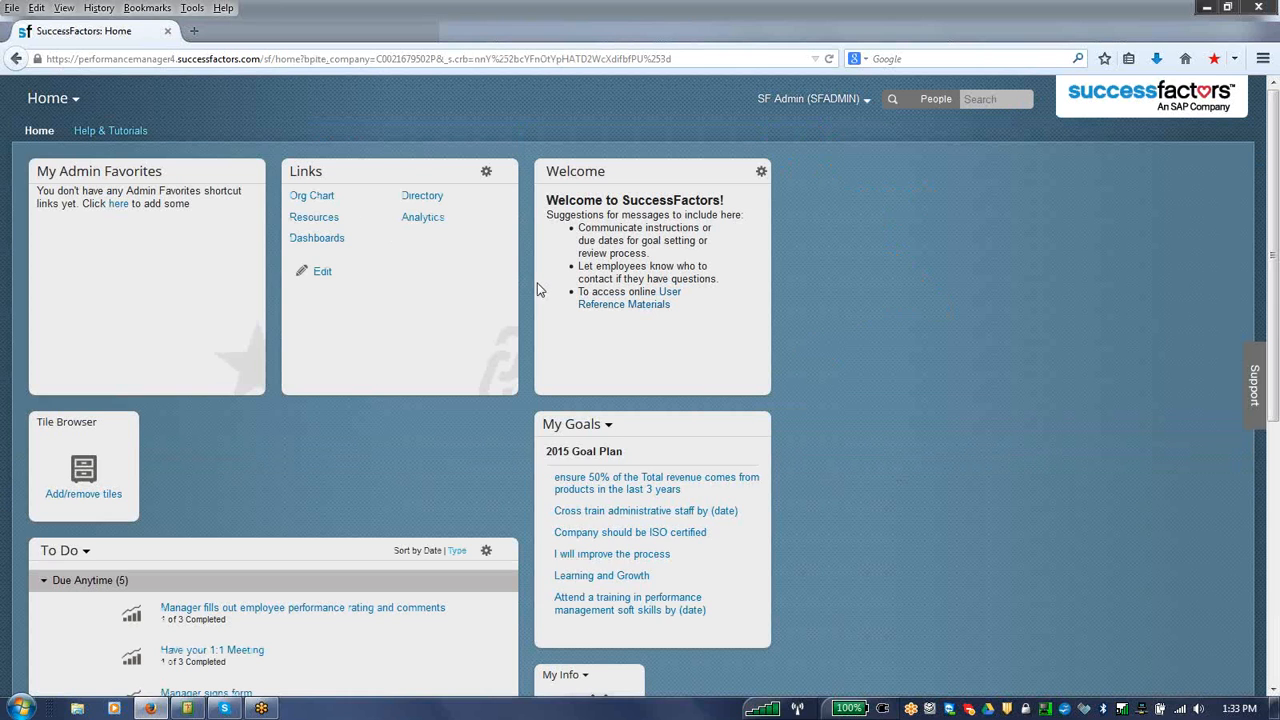
Step: Open the Tile Browser and remove the My Goals and Links tiles from the Home page
{"action": "left_click_drag", "start_coordinate": [1278, 346], "coordinate": [1276, 293]}
{"action": "left_click", "coordinate": [108, 497]}
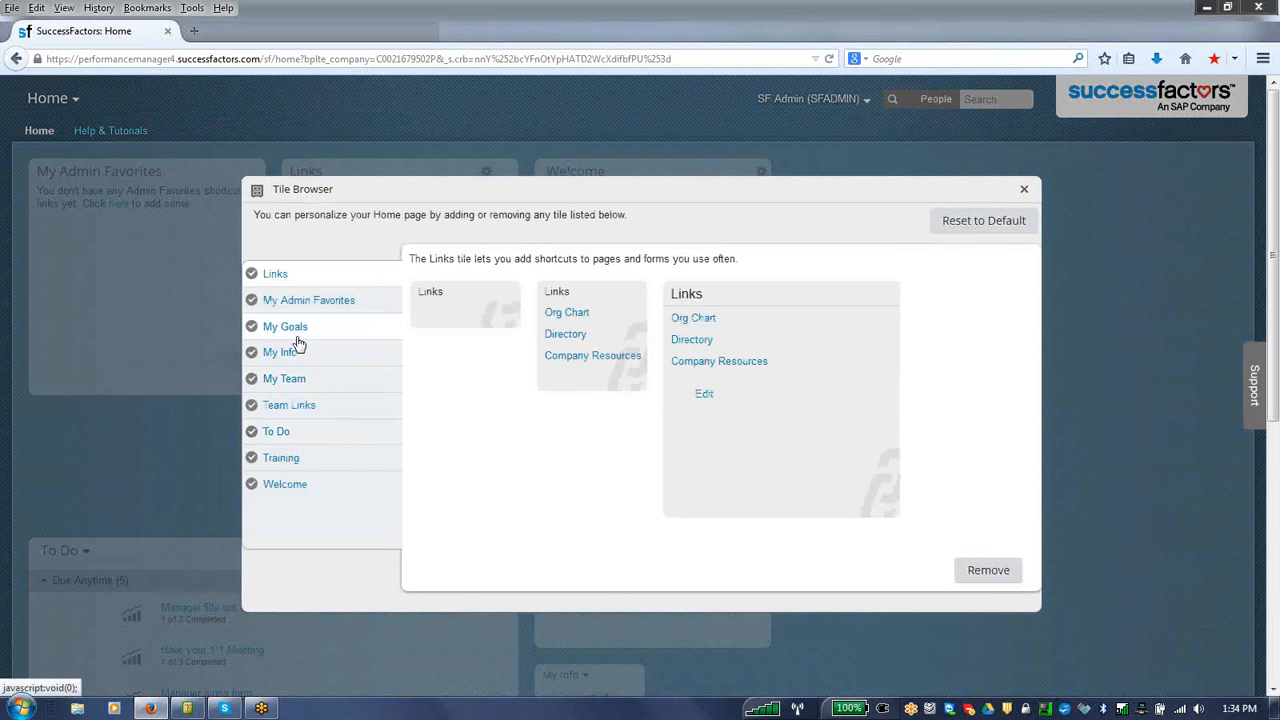
{"action": "left_click", "coordinate": [296, 335]}
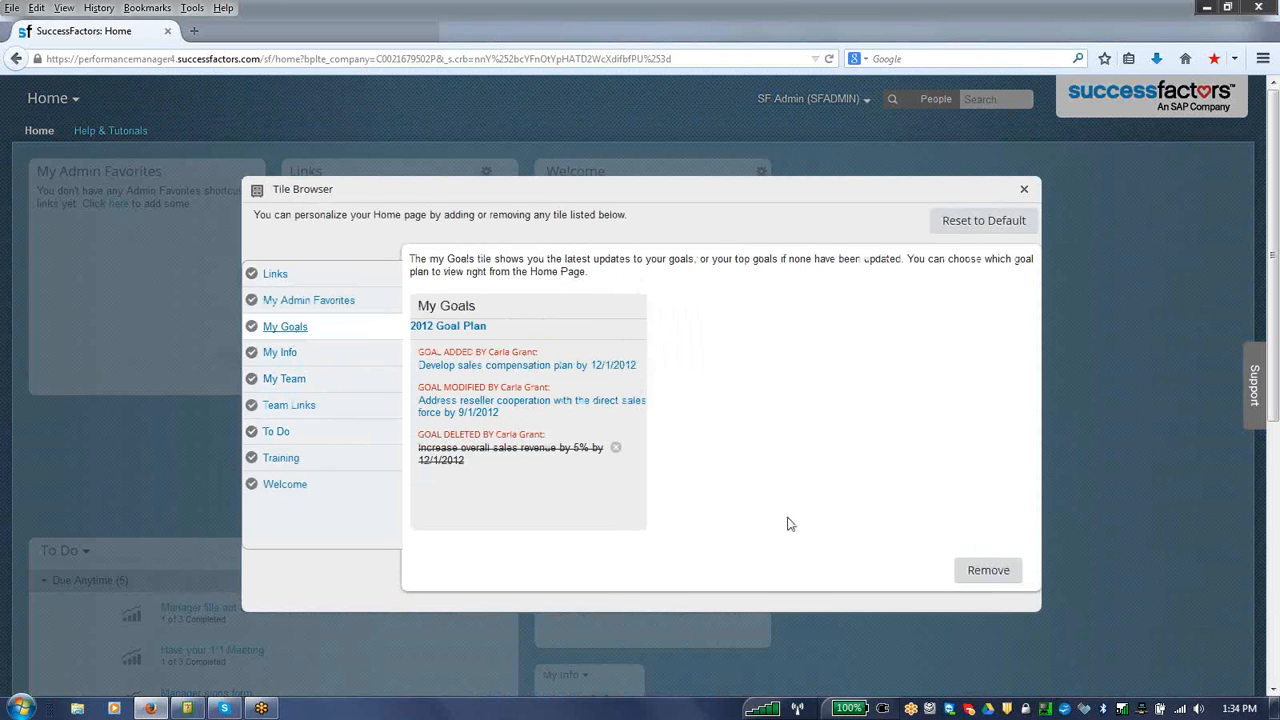
{"action": "left_click", "coordinate": [968, 571]}
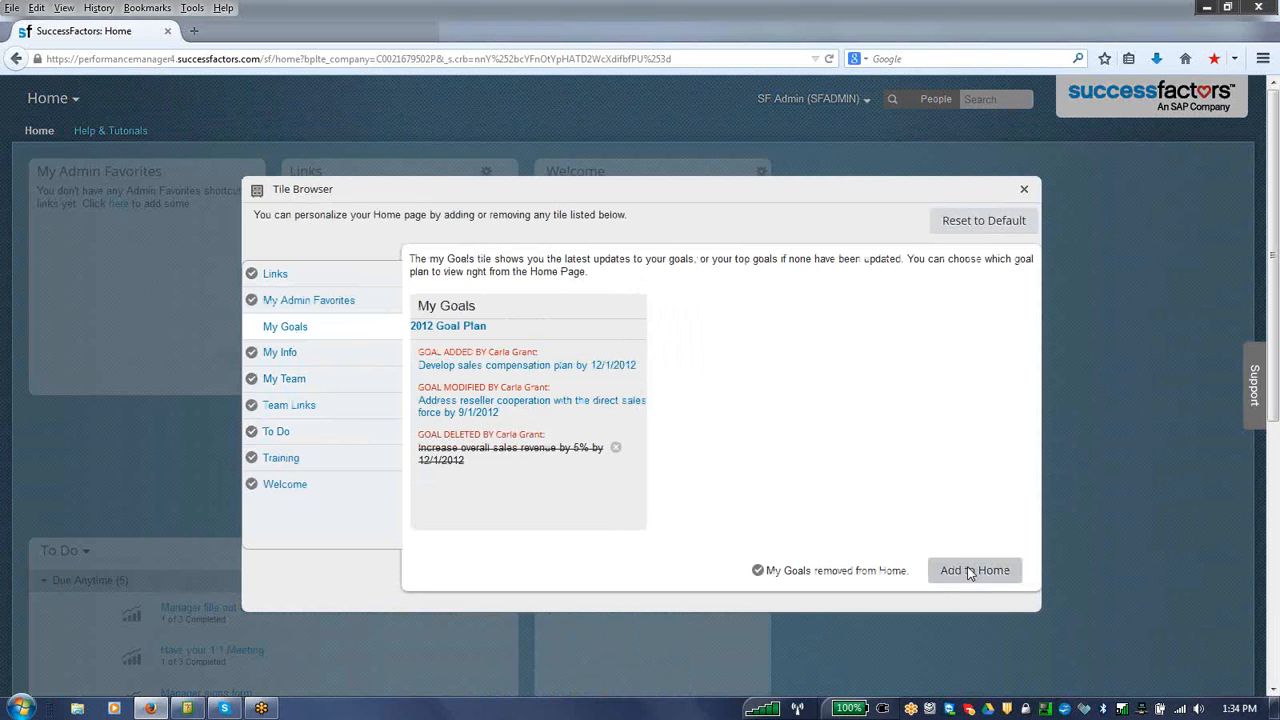
{"action": "left_click", "coordinate": [289, 360]}
{"action": "left_click", "coordinate": [275, 276]}
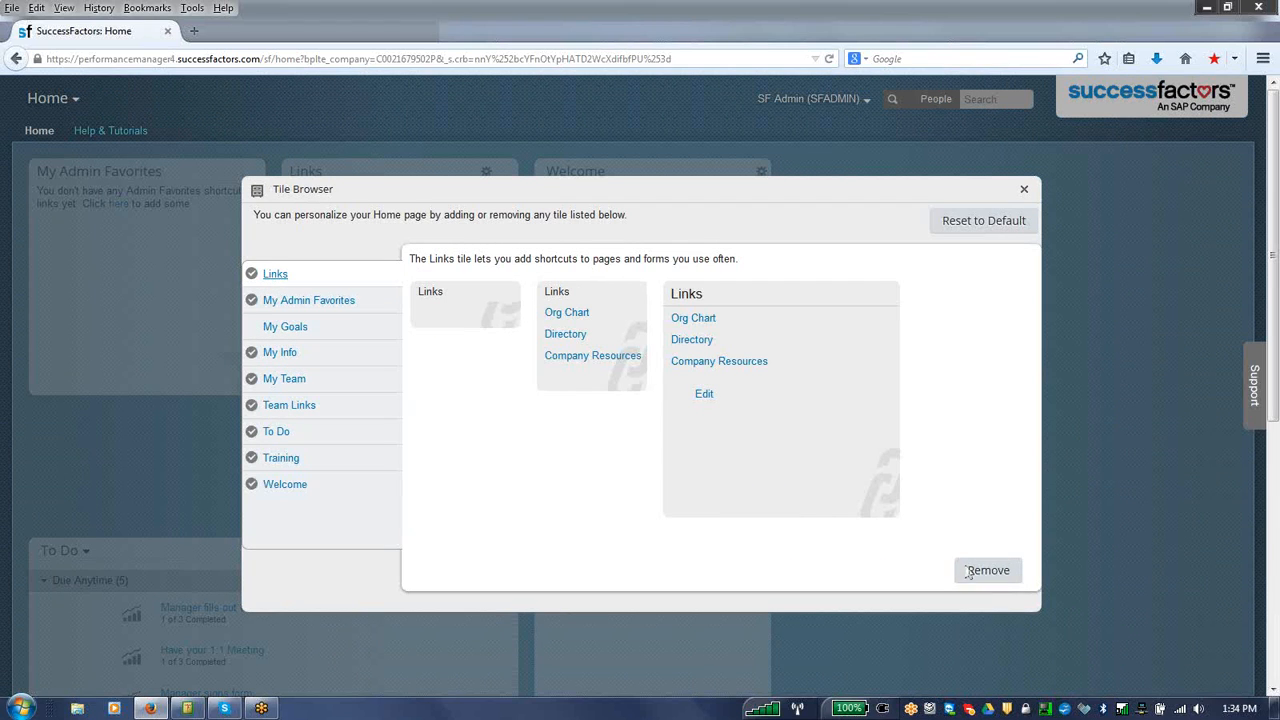
{"action": "left_click", "coordinate": [950, 567]}
Step: Remove the My Admin Favorites, My Info and My Team tiles from the Home page
{"action": "left_click", "coordinate": [312, 301]}
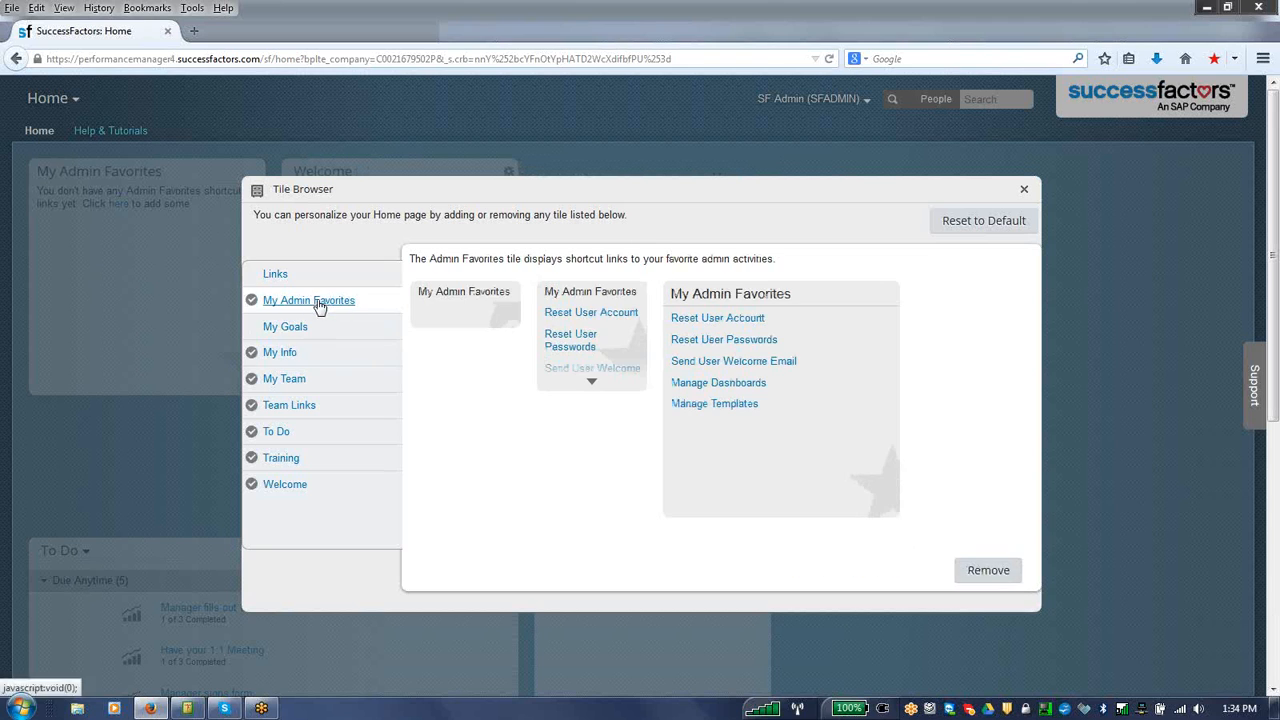
{"action": "left_click", "coordinate": [985, 571]}
{"action": "left_click", "coordinate": [289, 354]}
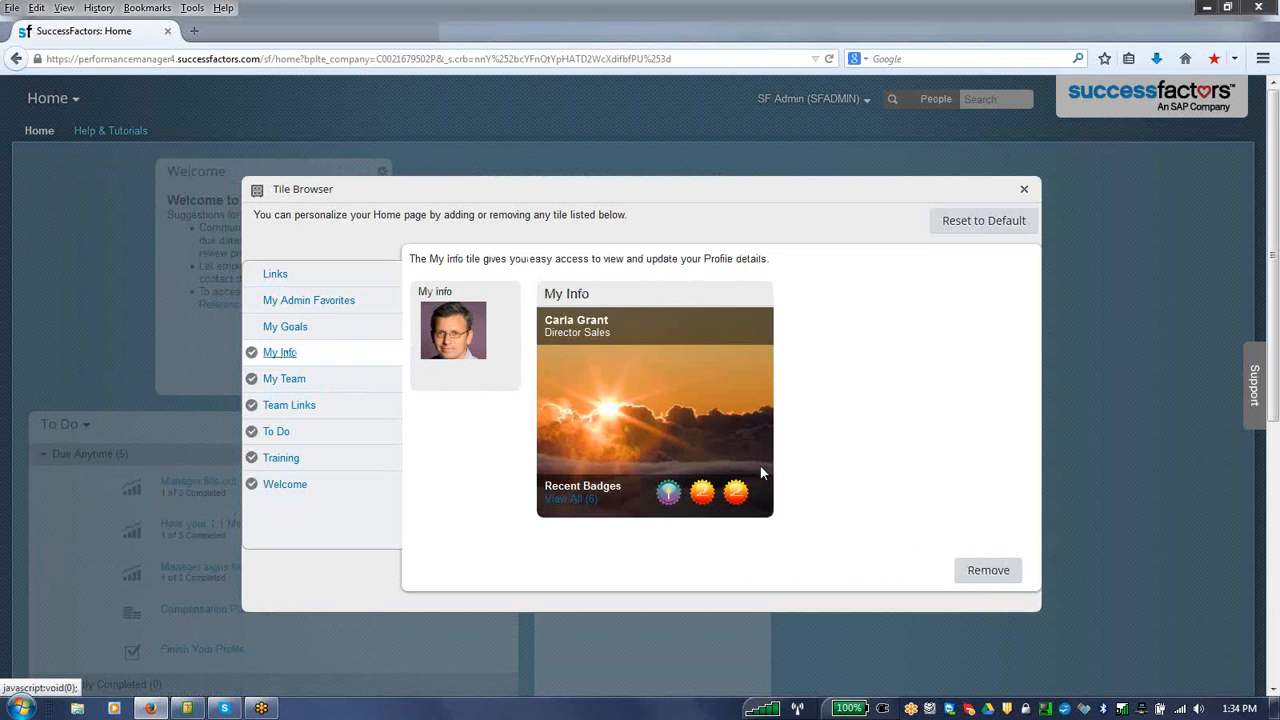
{"action": "left_click", "coordinate": [1001, 576]}
{"action": "left_click", "coordinate": [321, 380]}
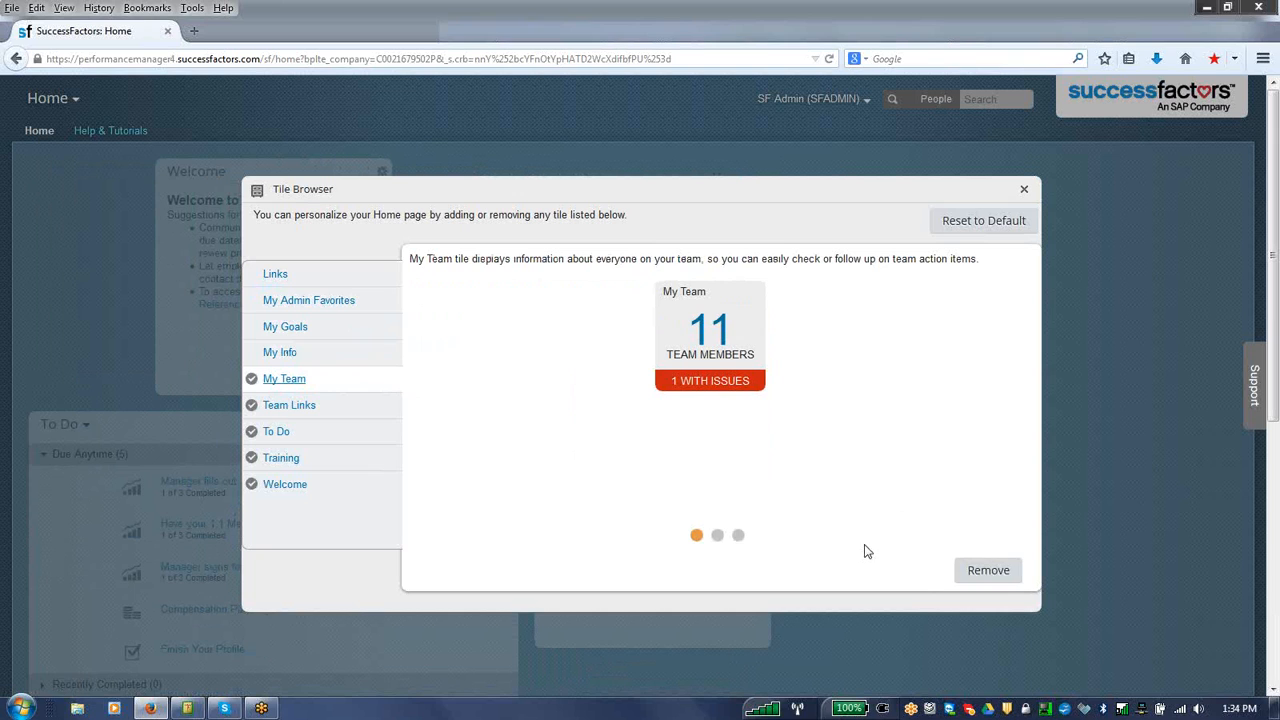
{"action": "left_click", "coordinate": [966, 574]}
Step: Remove the Team Links, To Do and Training tiles from the Home page and close the Tile Browser
{"action": "left_click", "coordinate": [300, 407]}
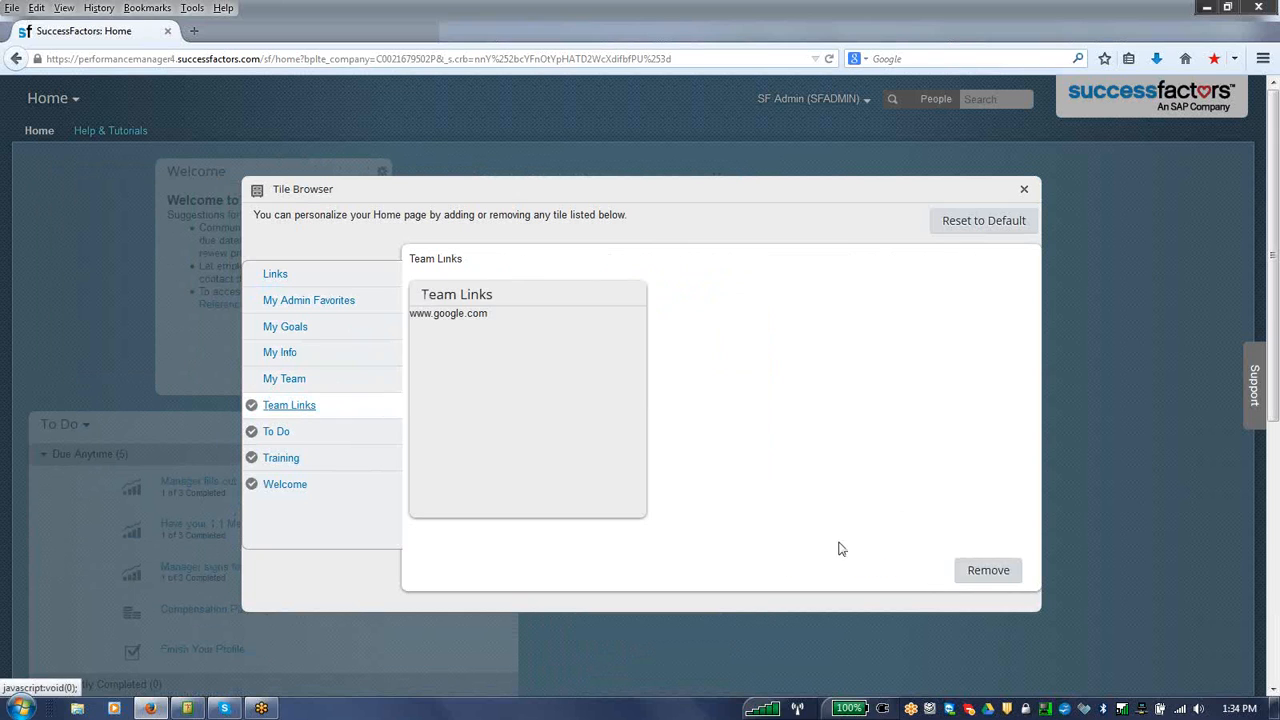
{"action": "left_click", "coordinate": [980, 575]}
{"action": "left_click", "coordinate": [280, 436]}
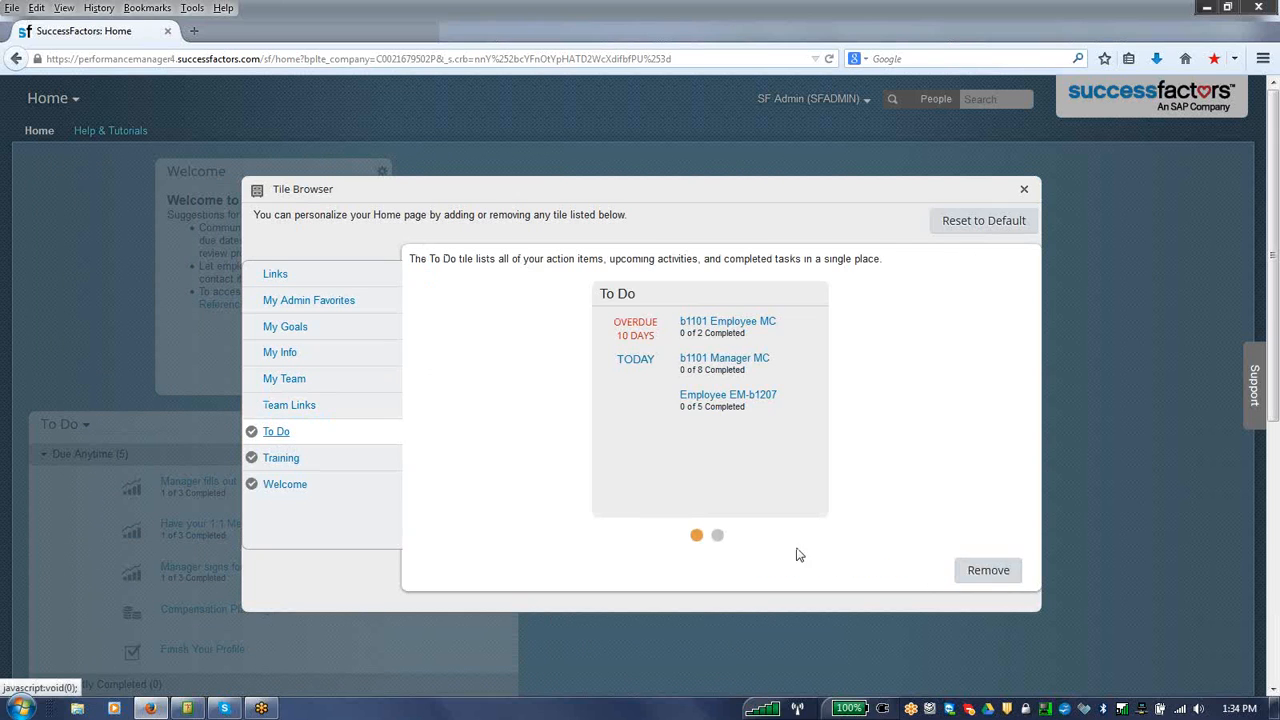
{"action": "left_click", "coordinate": [979, 566]}
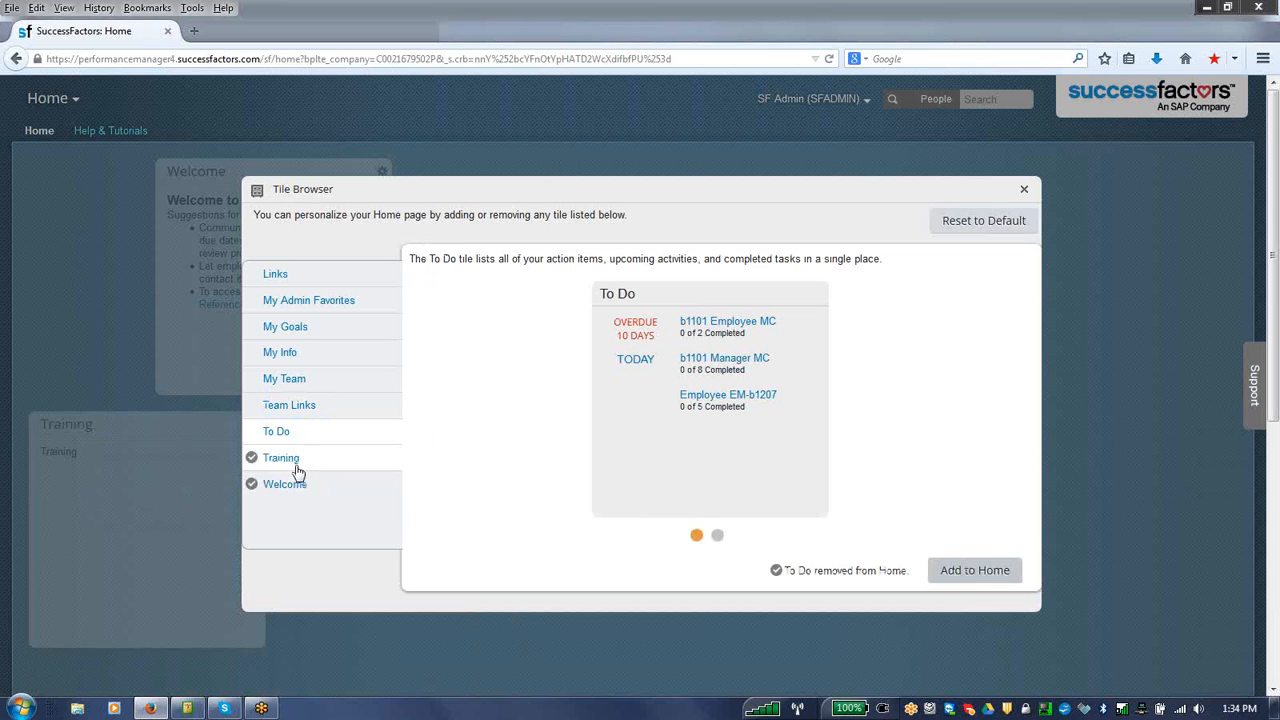
{"action": "left_click", "coordinate": [280, 460]}
{"action": "left_click", "coordinate": [986, 570]}
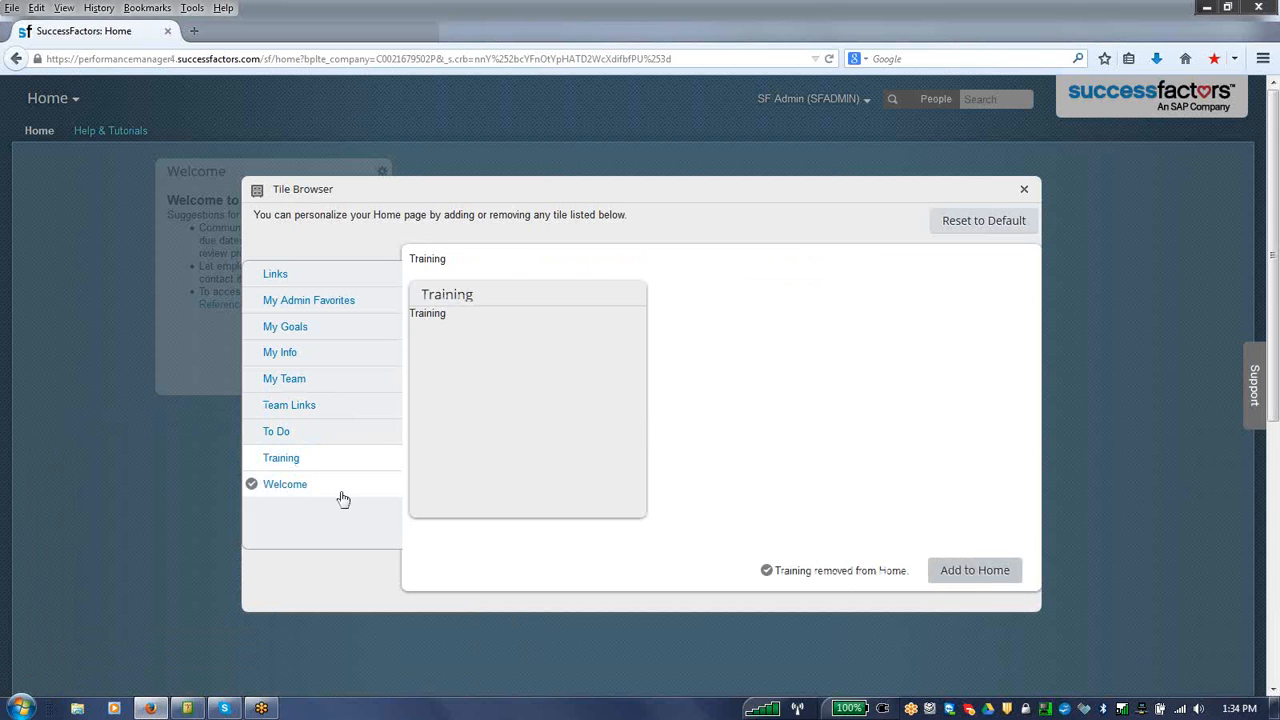
{"action": "left_click", "coordinate": [1026, 190]}
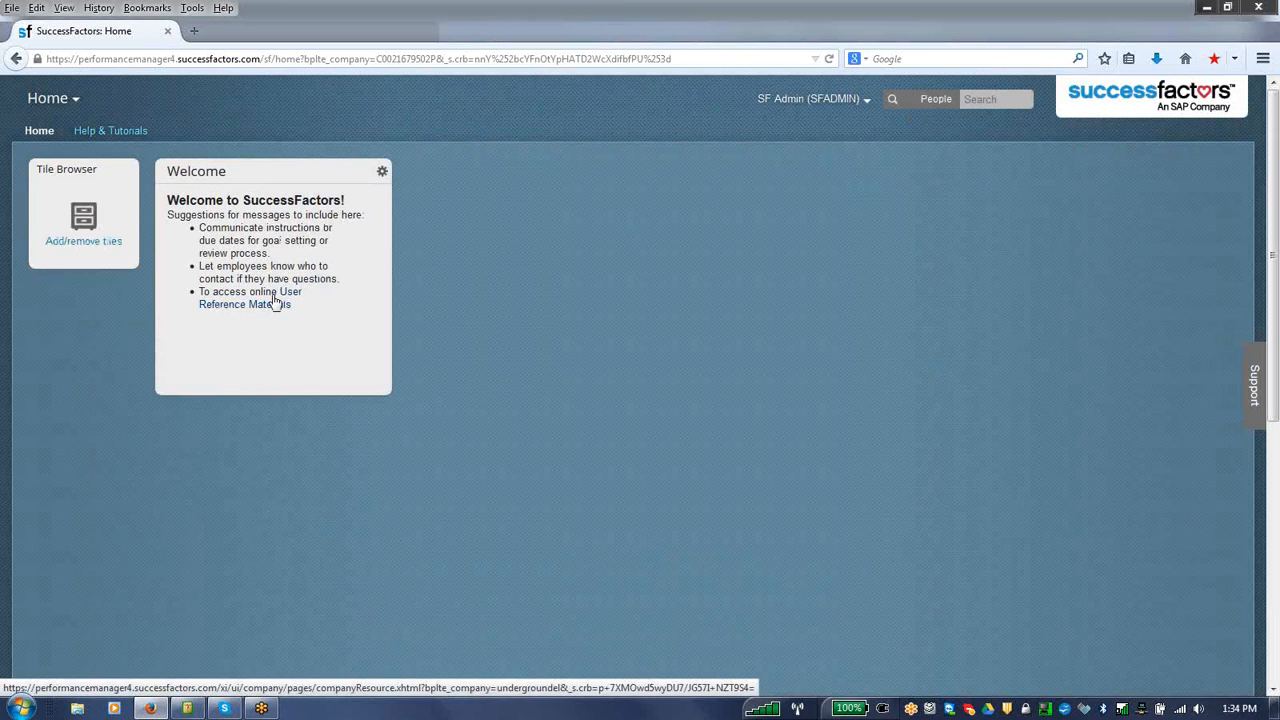
Step: Open the Welcome tile's settings and set its display size to Extra-large (612 pixels wide)
{"action": "left_click", "coordinate": [382, 172]}
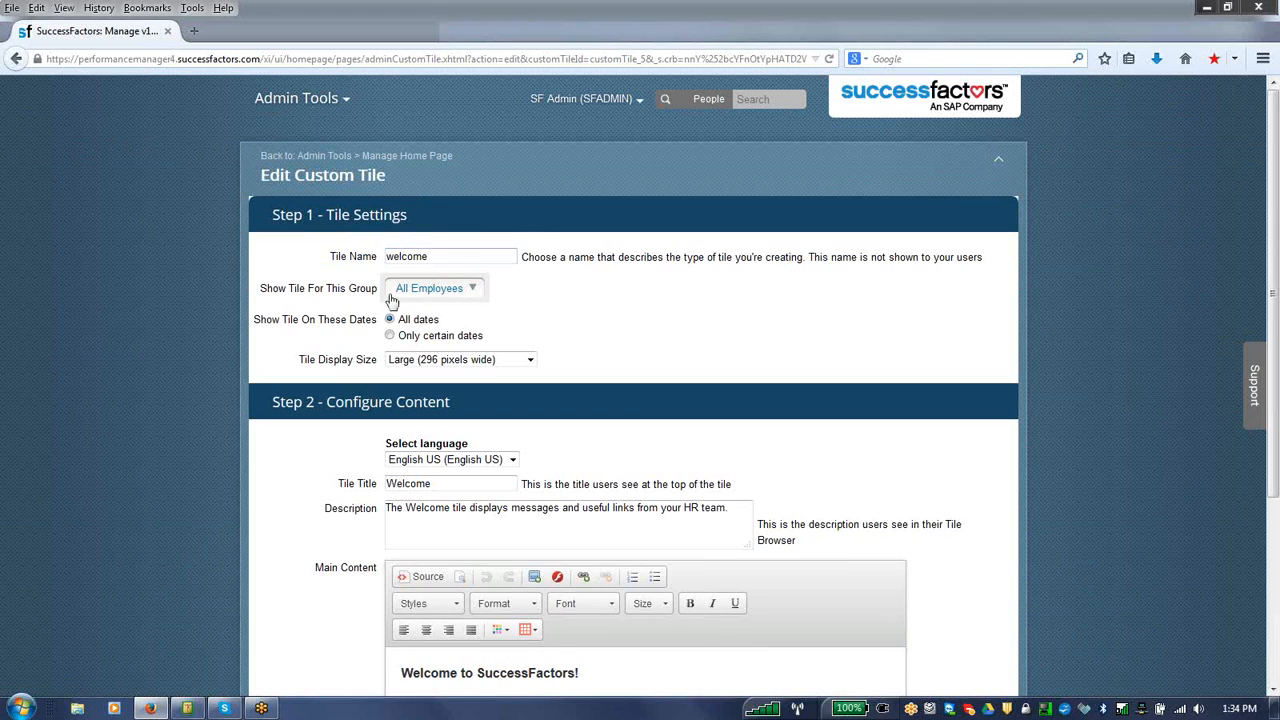
{"action": "left_click", "coordinate": [468, 290]}
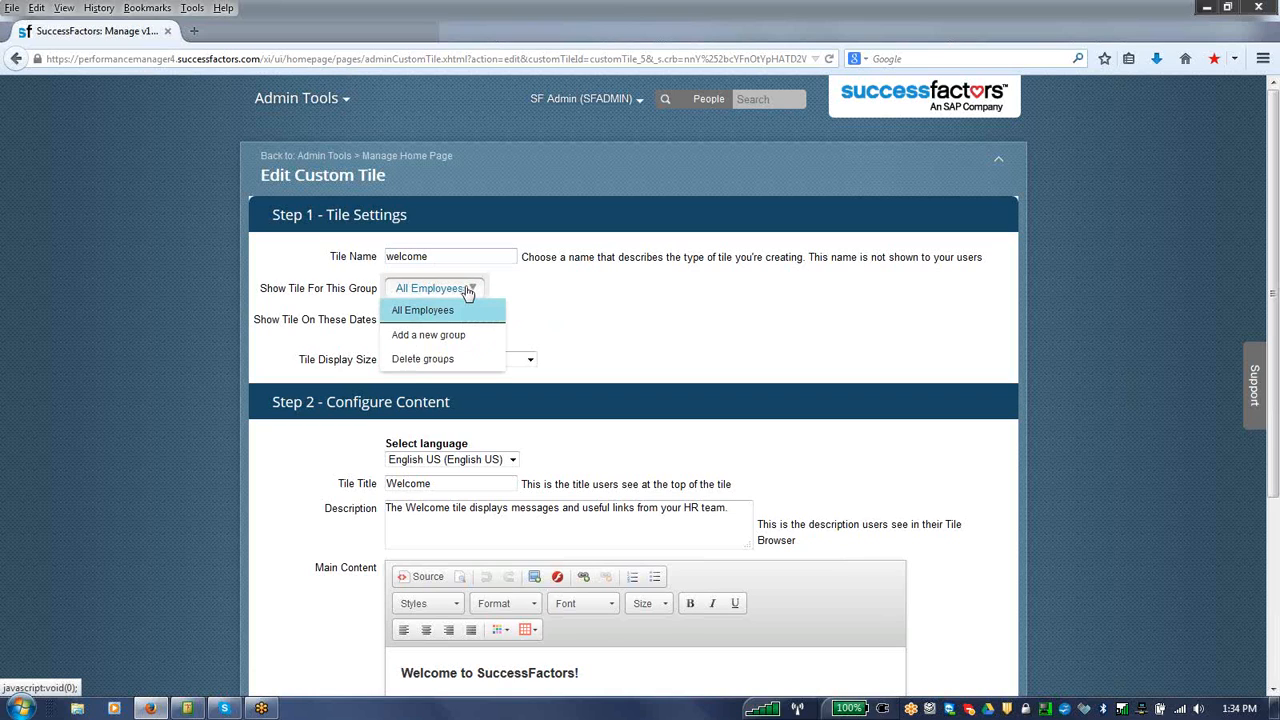
{"action": "left_click", "coordinate": [508, 304]}
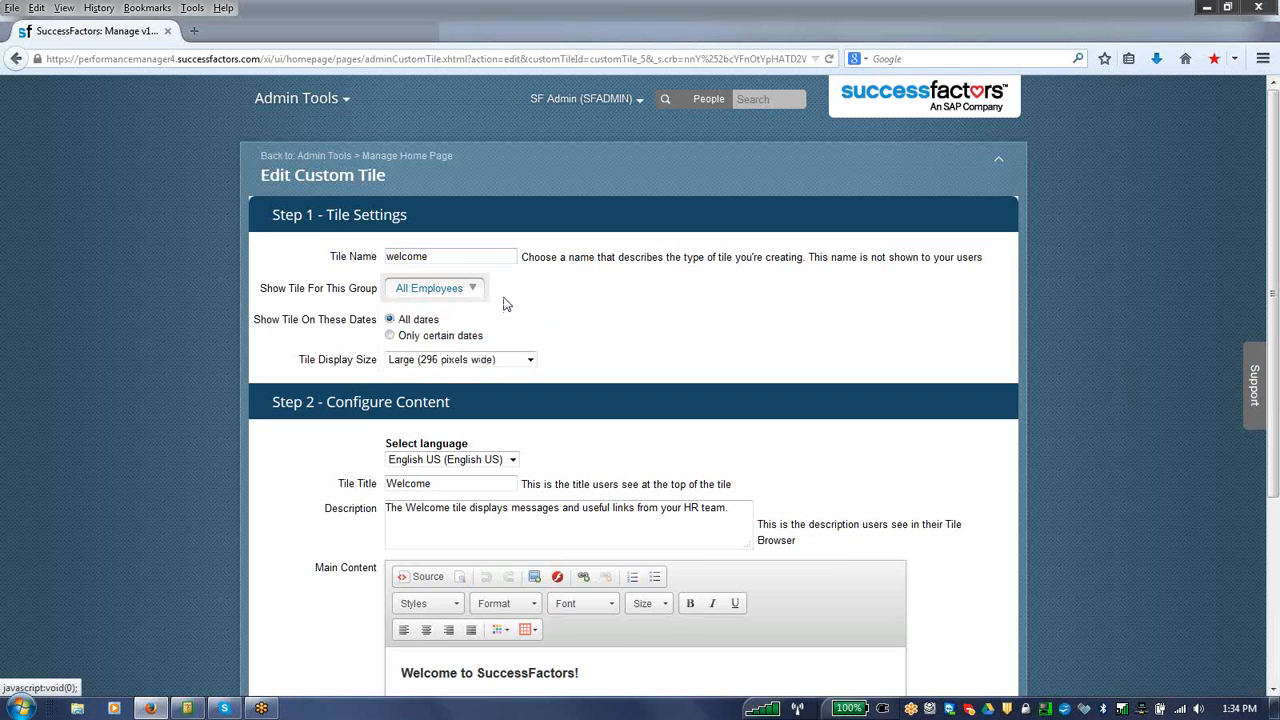
{"action": "left_click", "coordinate": [522, 360]}
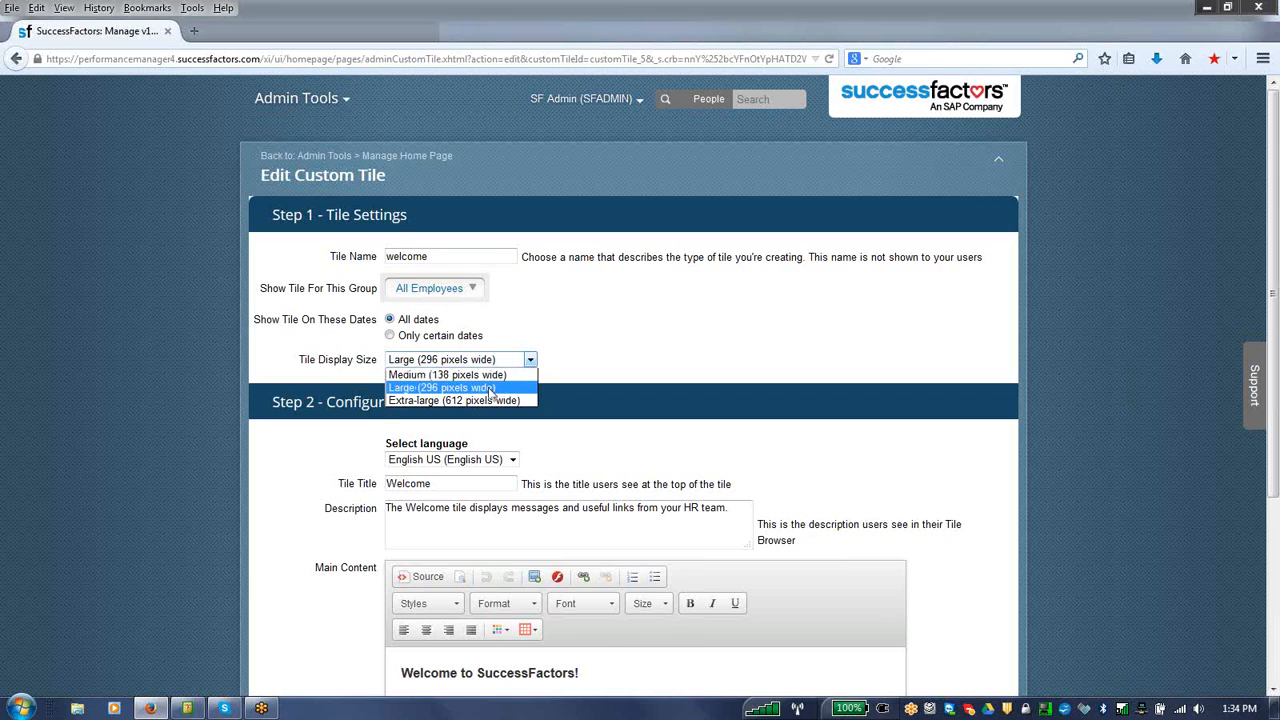
{"action": "left_click", "coordinate": [487, 400]}
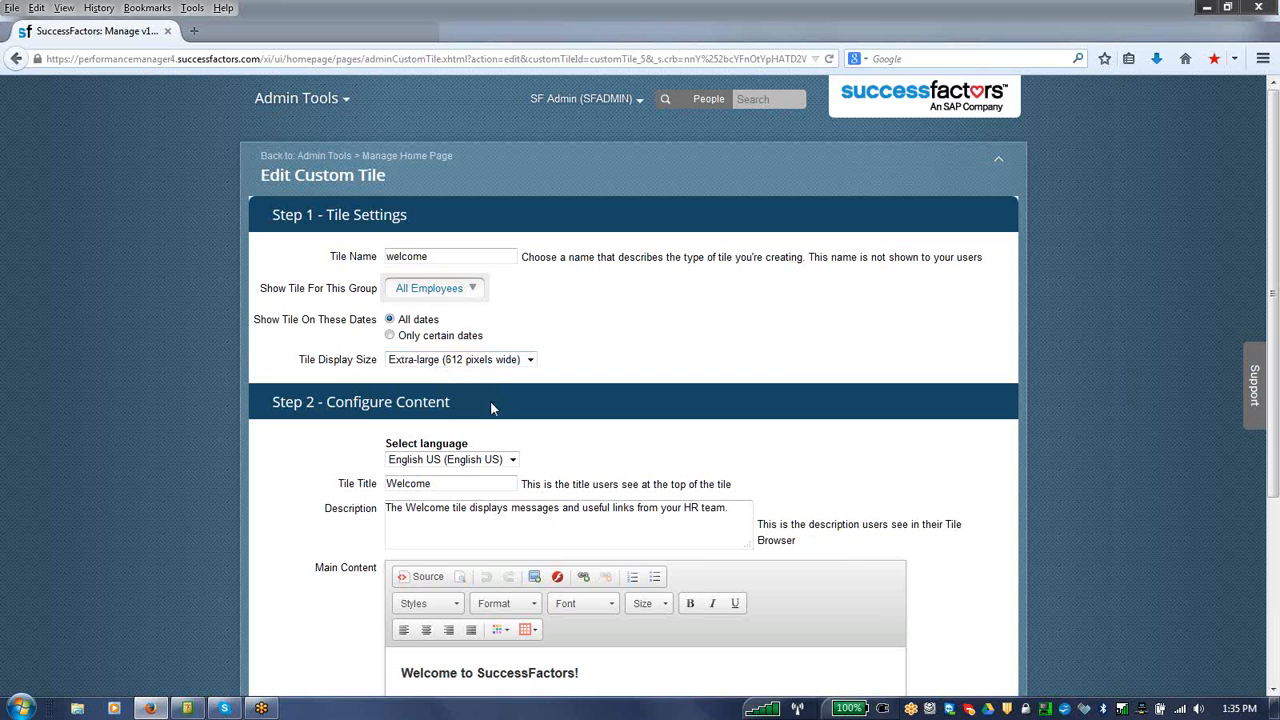
Step: Change the tile title to "Welcome Demo" and save the custom tile
{"action": "scroll", "coordinate": [1230, 340], "scroll_direction": "down", "scroll_amount": 2}
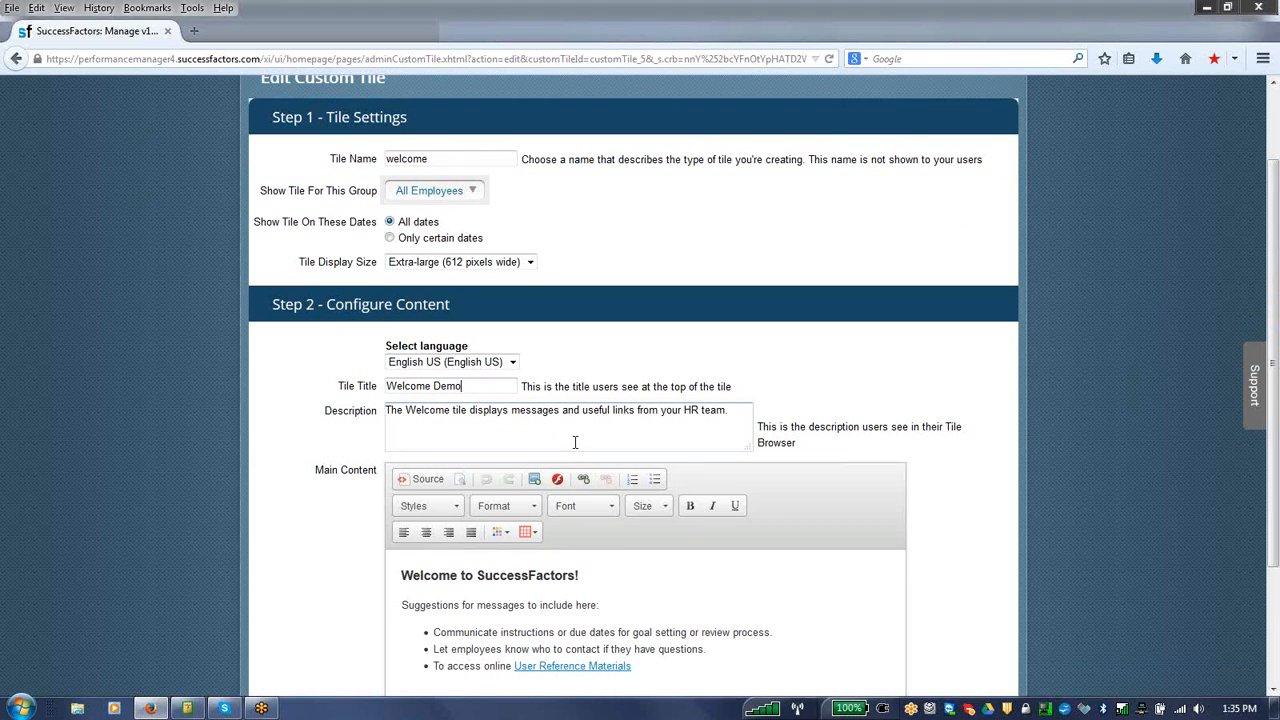
{"action": "scroll", "coordinate": [1275, 425], "scroll_direction": "down", "scroll_amount": 3}
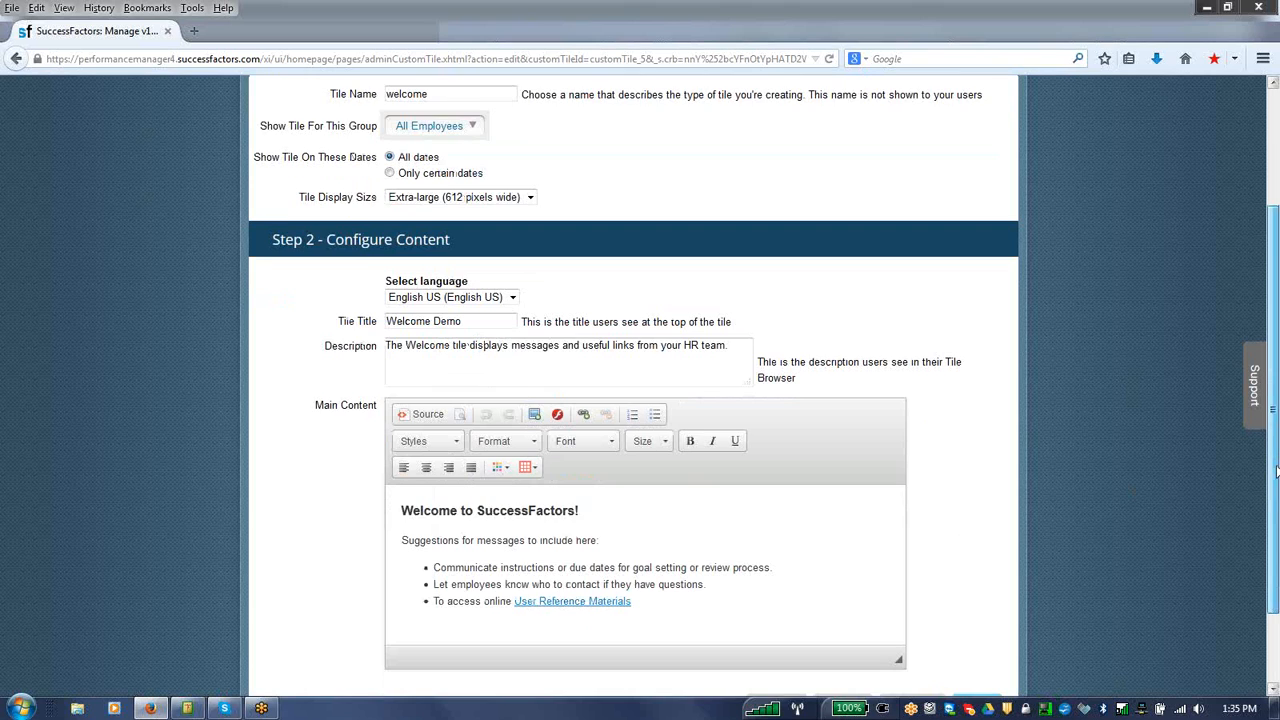
{"action": "left_click", "coordinate": [981, 644]}
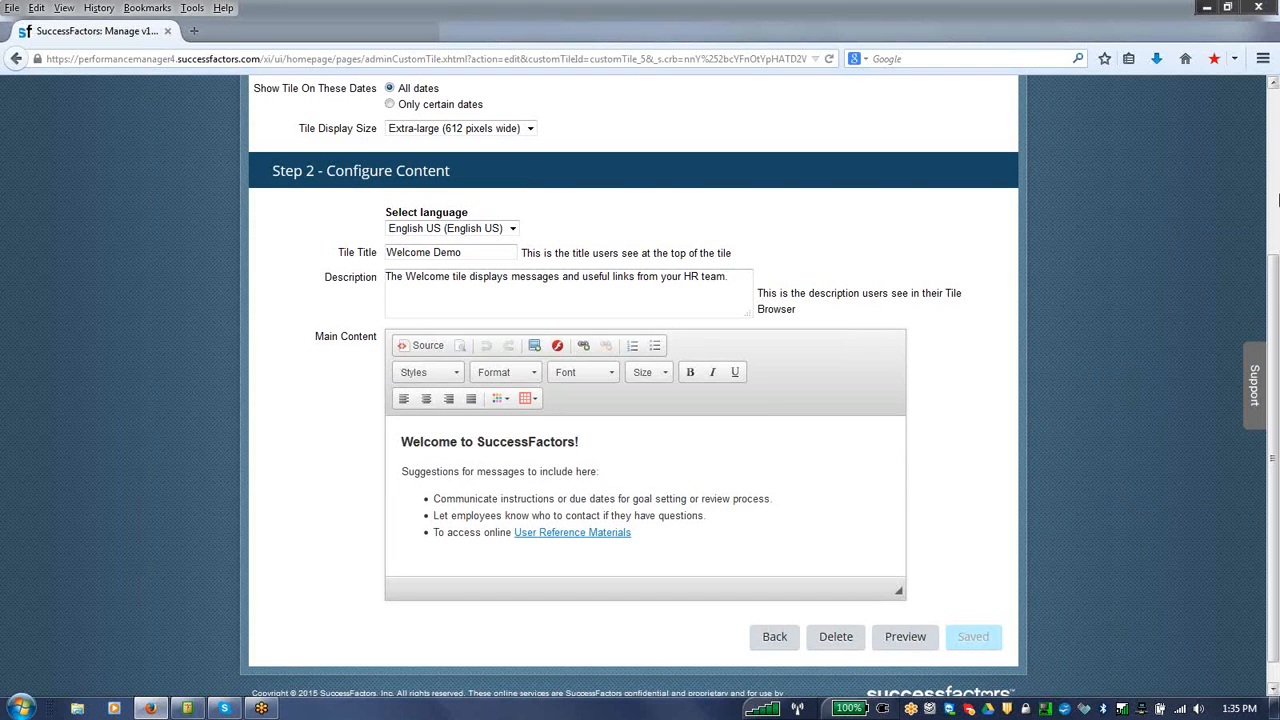
Step: Return from the custom tile editor to the Home page
{"action": "left_click", "coordinate": [1278, 193]}
{"action": "left_click", "coordinate": [300, 98]}
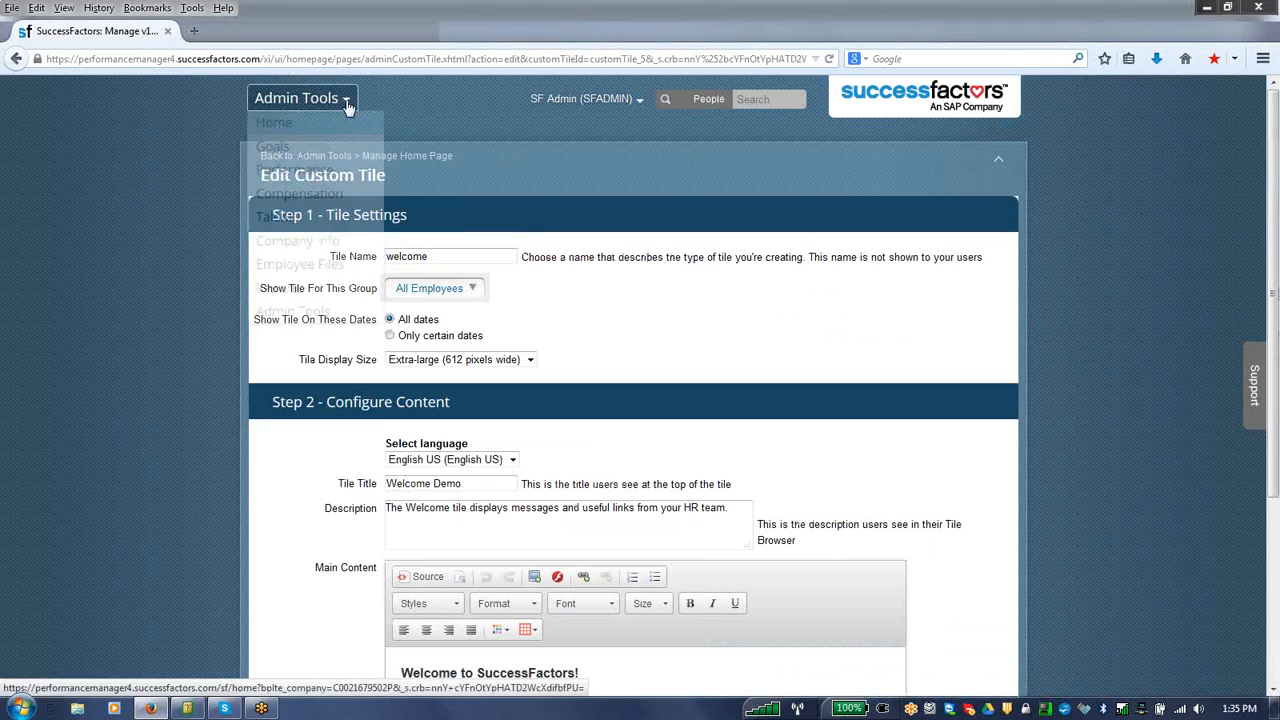
{"action": "left_click", "coordinate": [266, 126]}
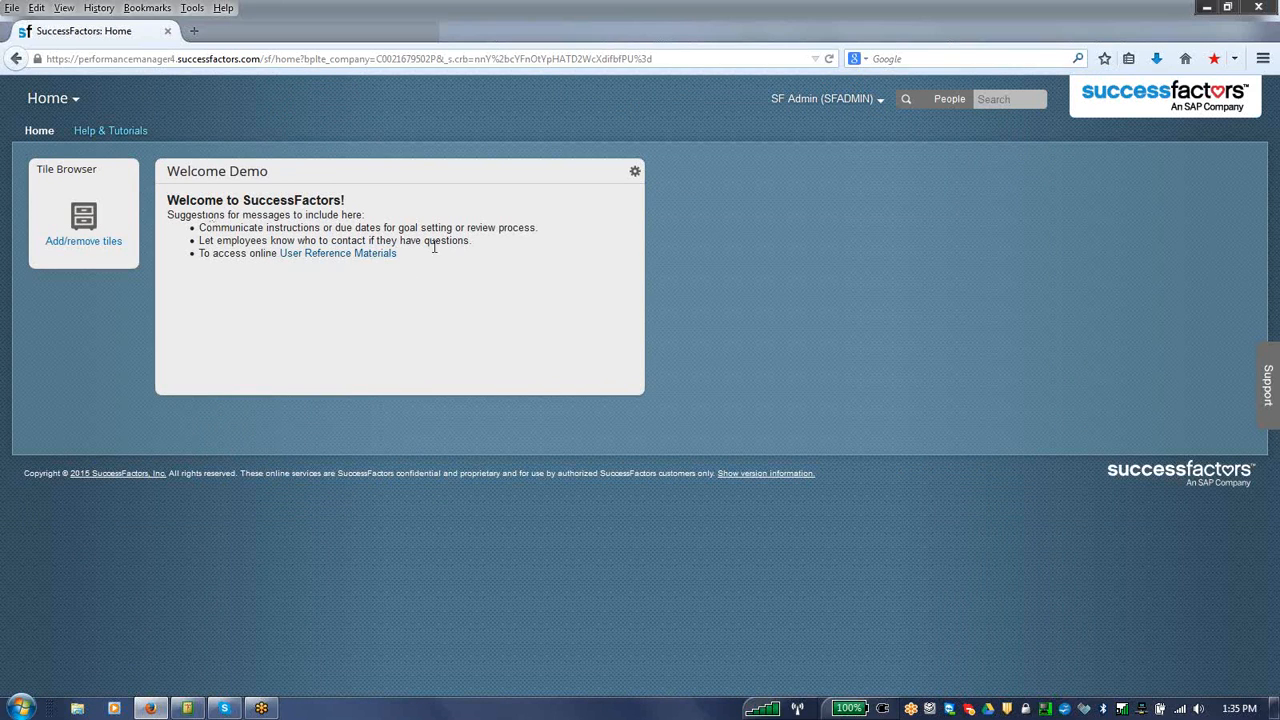
Step: Open the Tile Browser and add the Links, My Admin Favorites and My Goals tiles to the Home page
{"action": "left_click", "coordinate": [110, 248]}
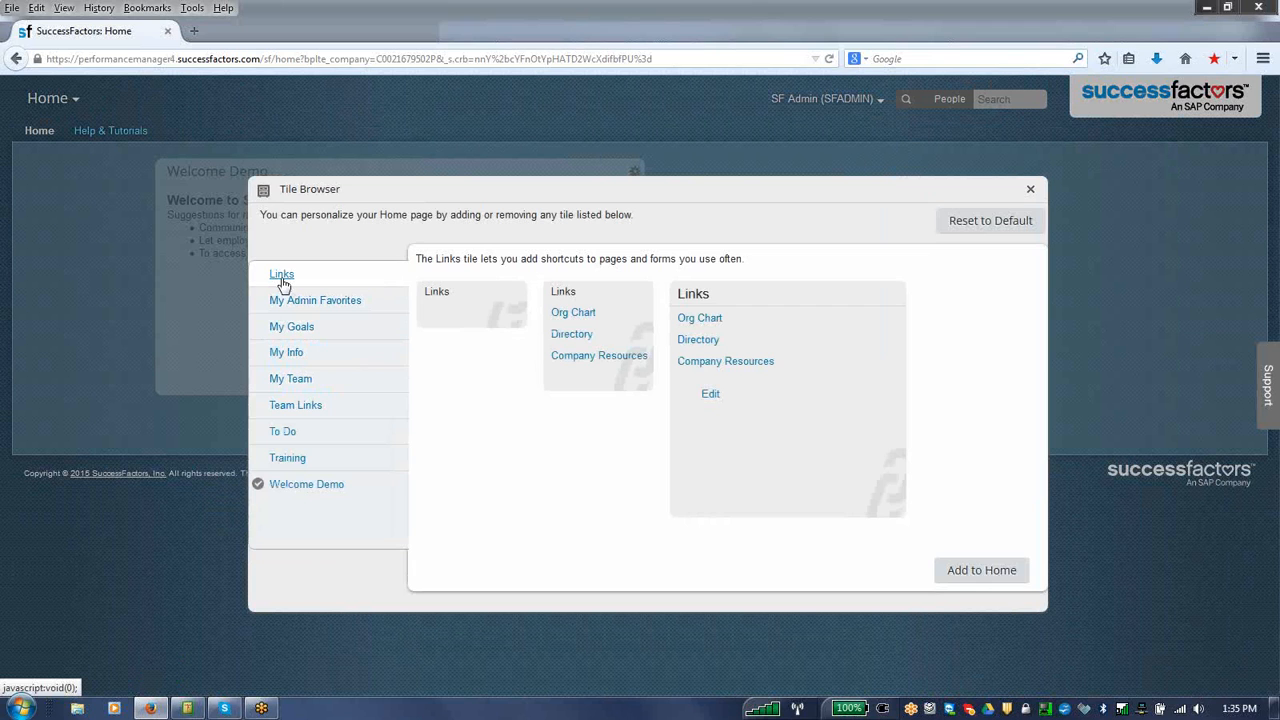
{"action": "left_click", "coordinate": [984, 570]}
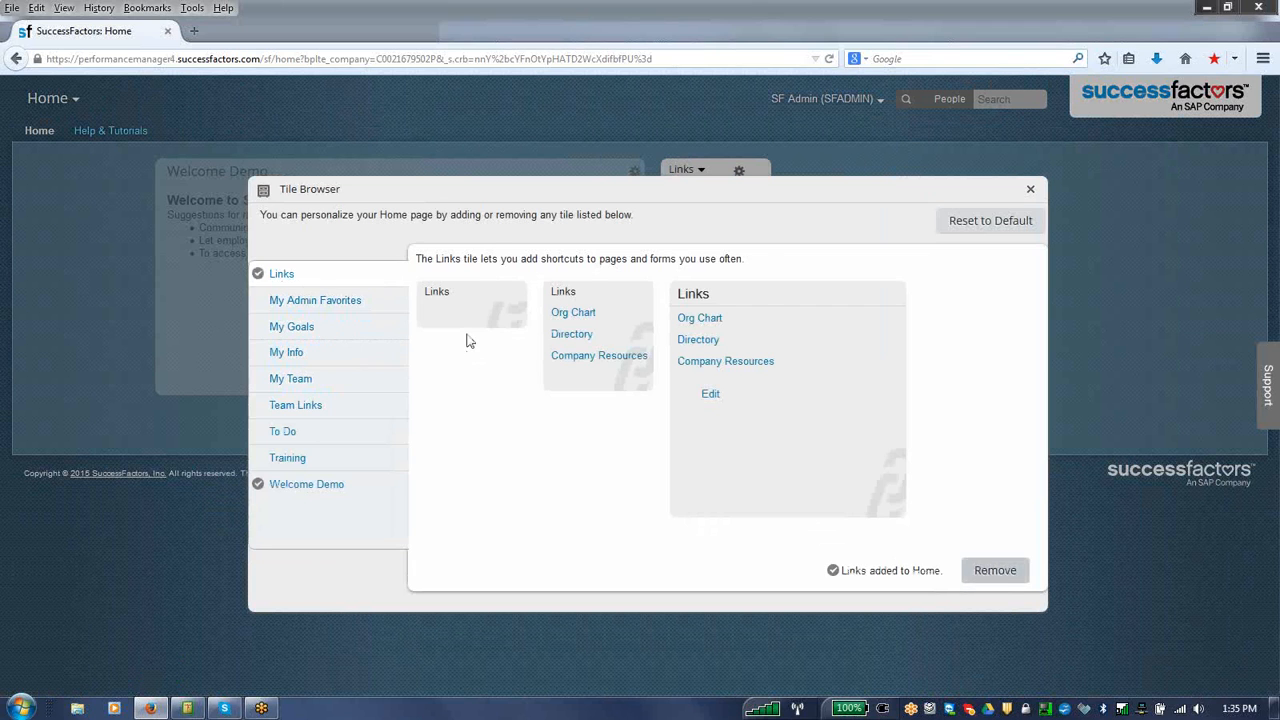
{"action": "left_click", "coordinate": [299, 307]}
{"action": "left_click", "coordinate": [970, 576]}
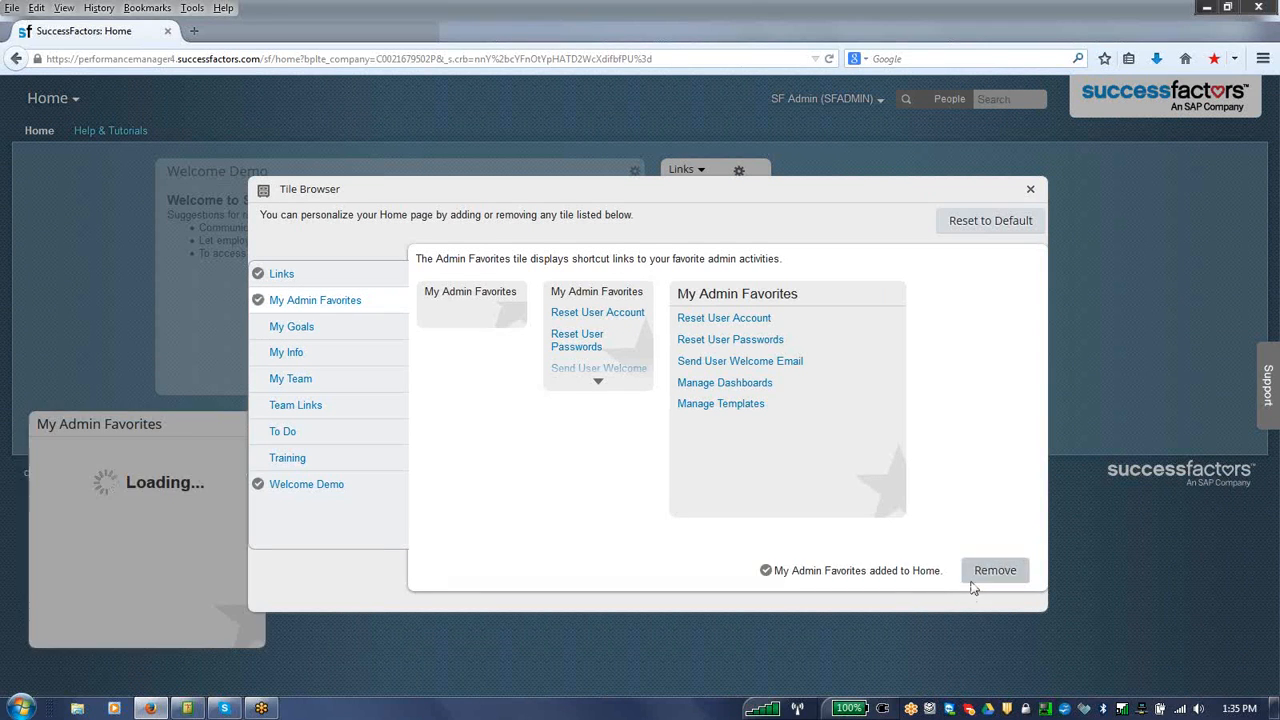
{"action": "left_click", "coordinate": [291, 326]}
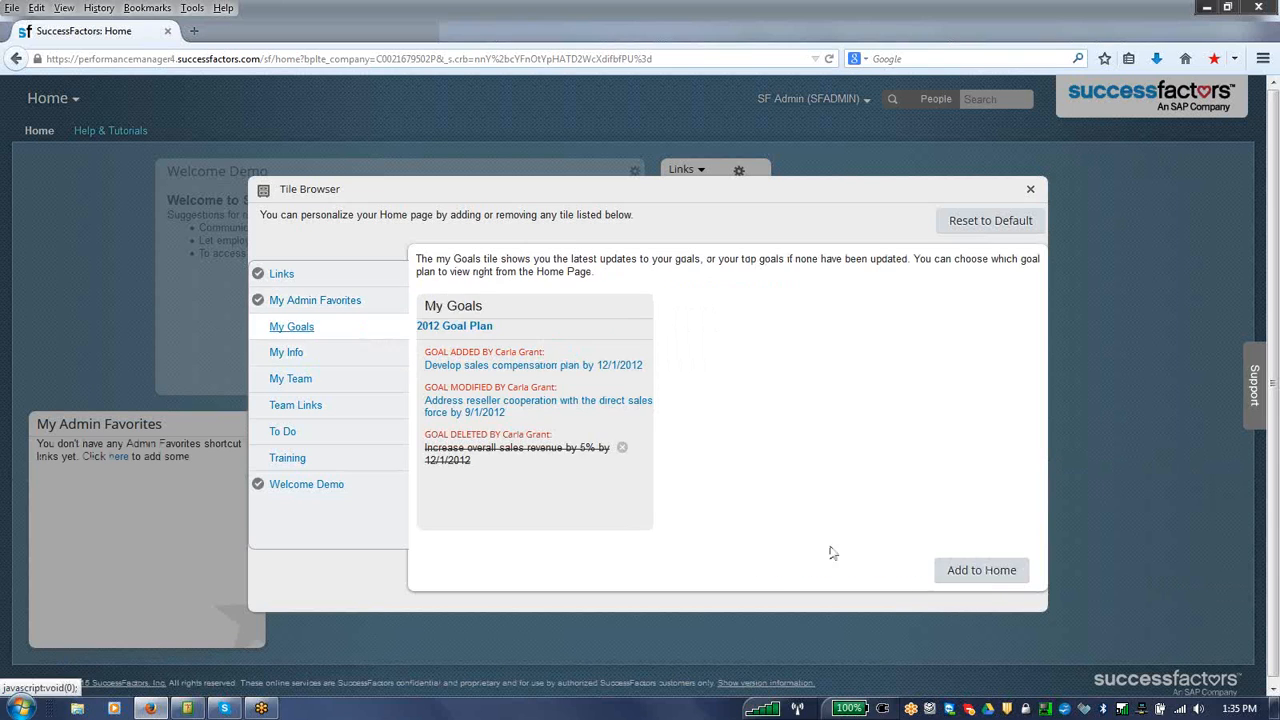
{"action": "left_click", "coordinate": [984, 570]}
Step: Add the My Info, My Team and Team Links tiles to the Home page
{"action": "left_click", "coordinate": [320, 355]}
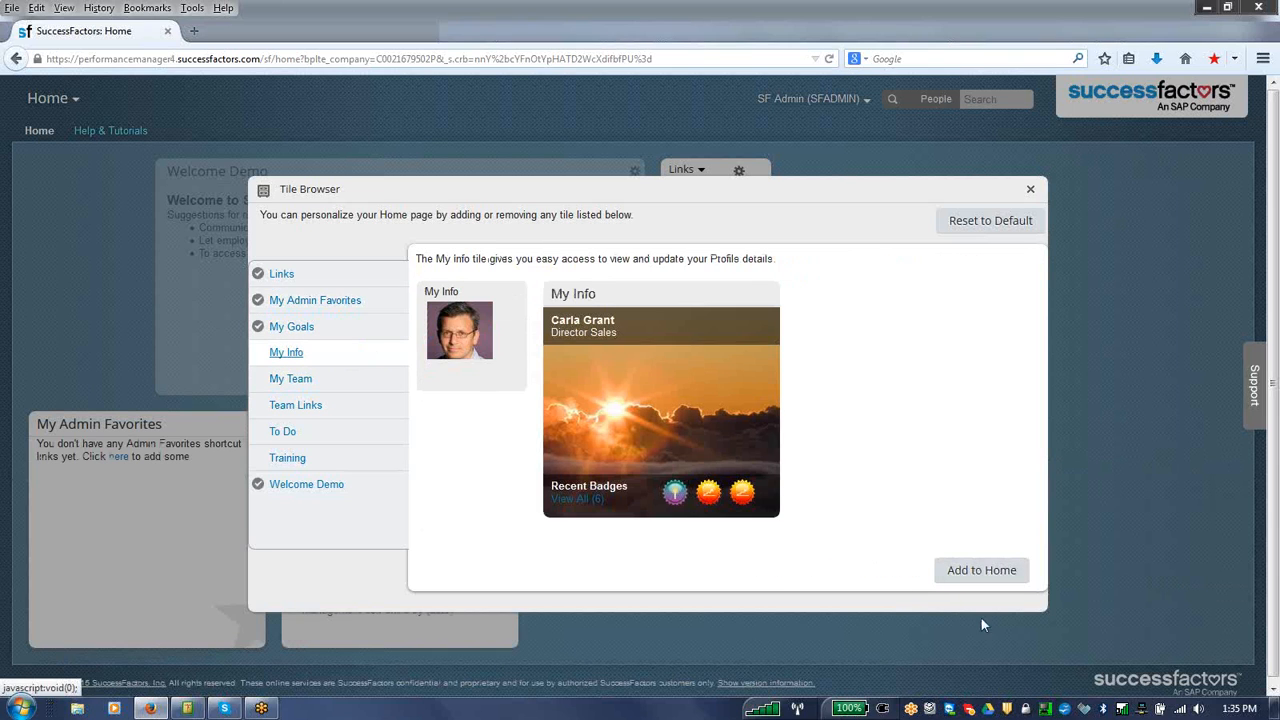
{"action": "left_click", "coordinate": [1010, 570]}
{"action": "left_click", "coordinate": [372, 390]}
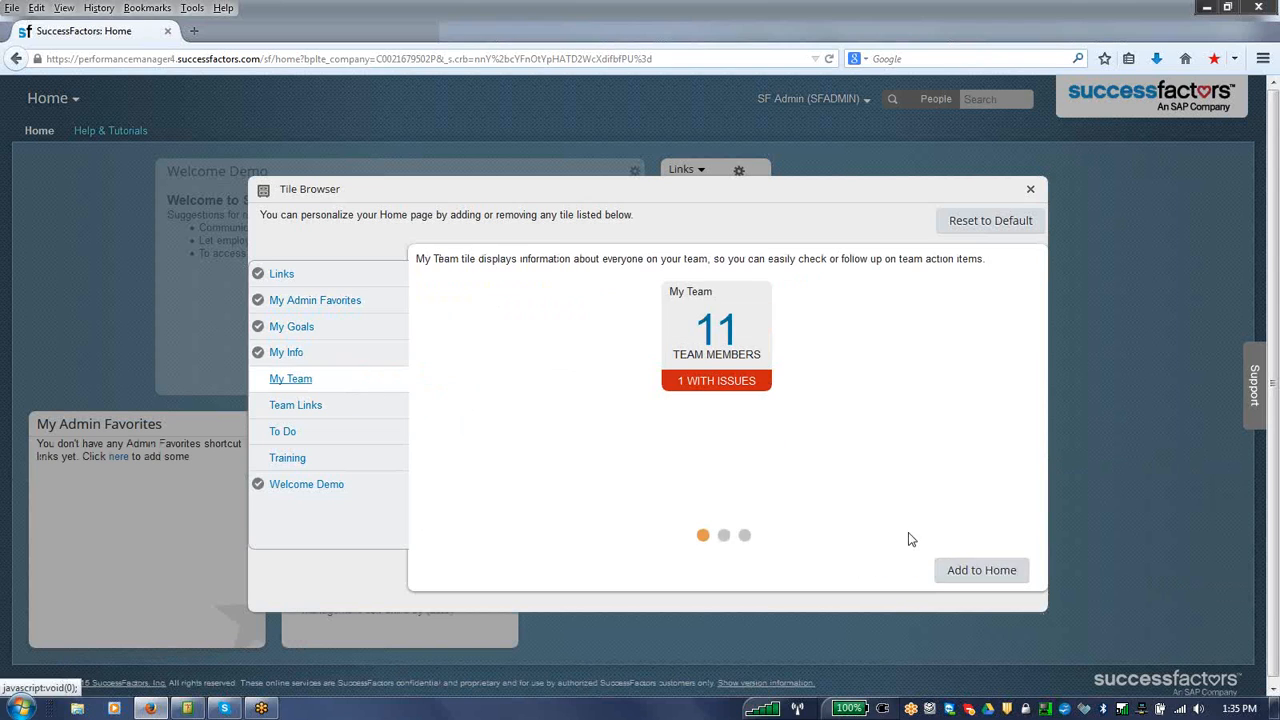
{"action": "left_click", "coordinate": [981, 578]}
{"action": "left_click", "coordinate": [374, 410]}
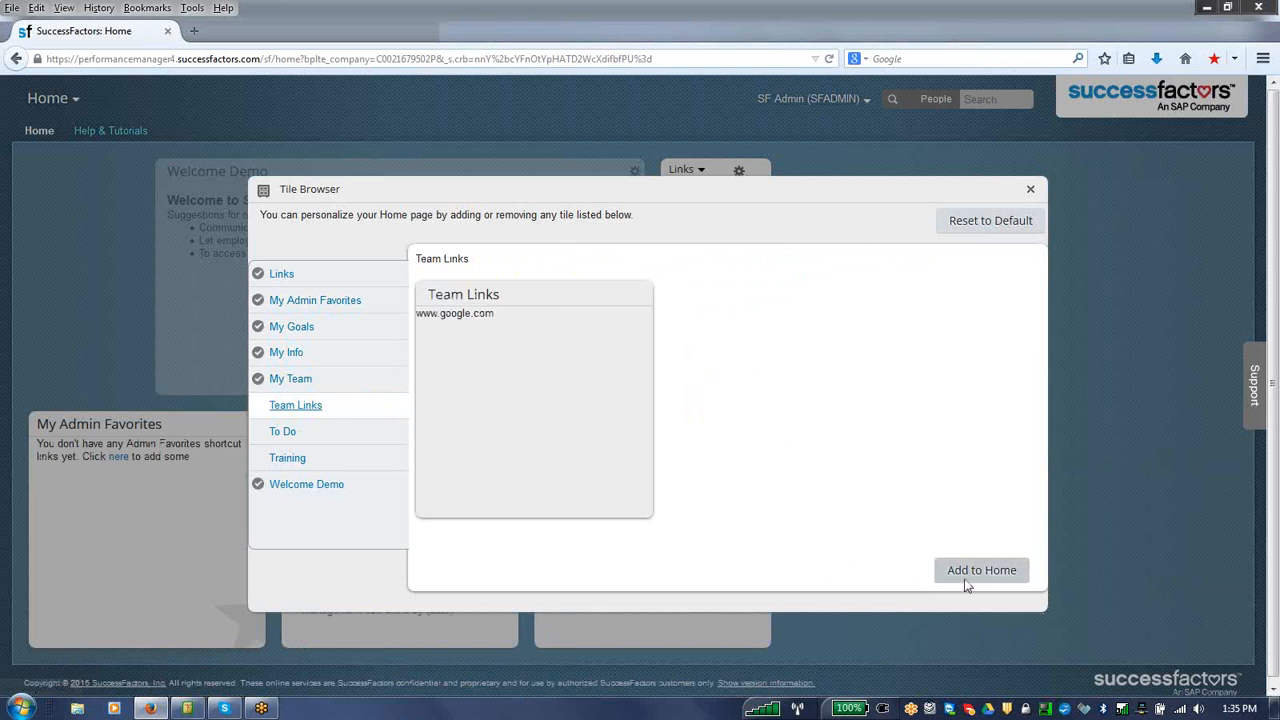
{"action": "left_click", "coordinate": [963, 578]}
Step: Add the To Do and Training tiles to the Home page and close the Tile Browser
{"action": "left_click", "coordinate": [345, 433]}
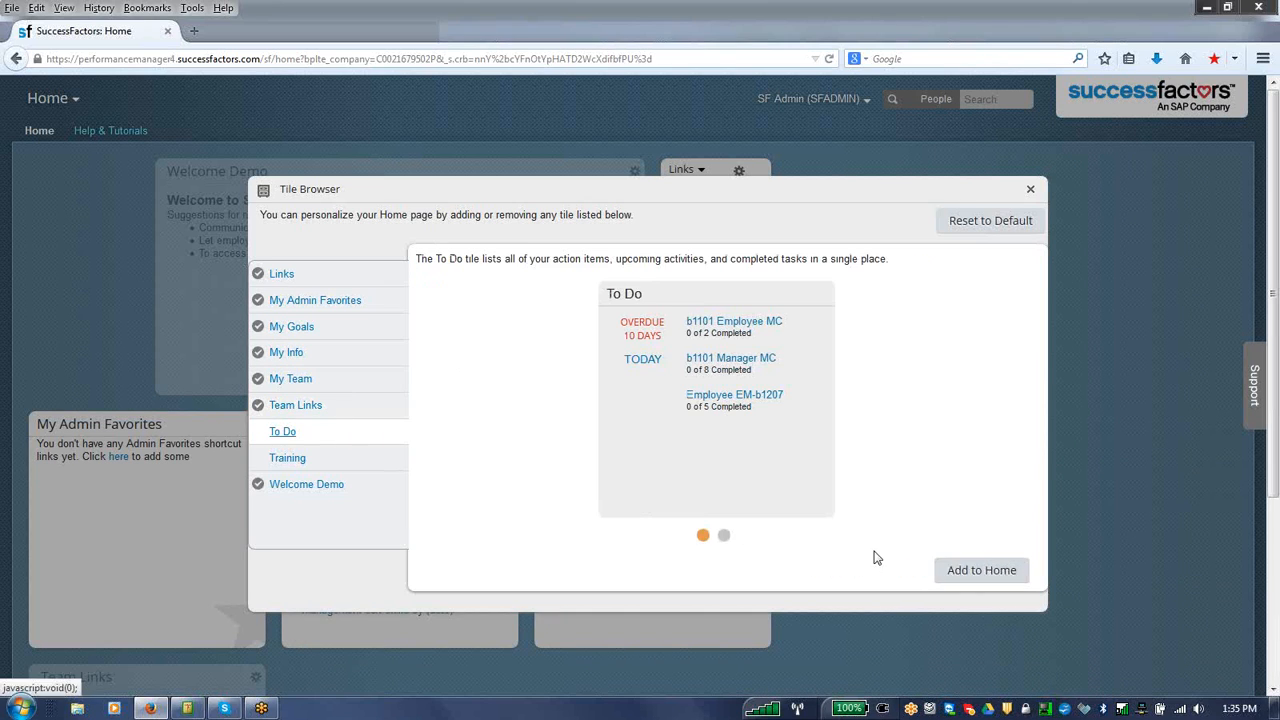
{"action": "left_click", "coordinate": [958, 571]}
{"action": "left_click", "coordinate": [385, 463]}
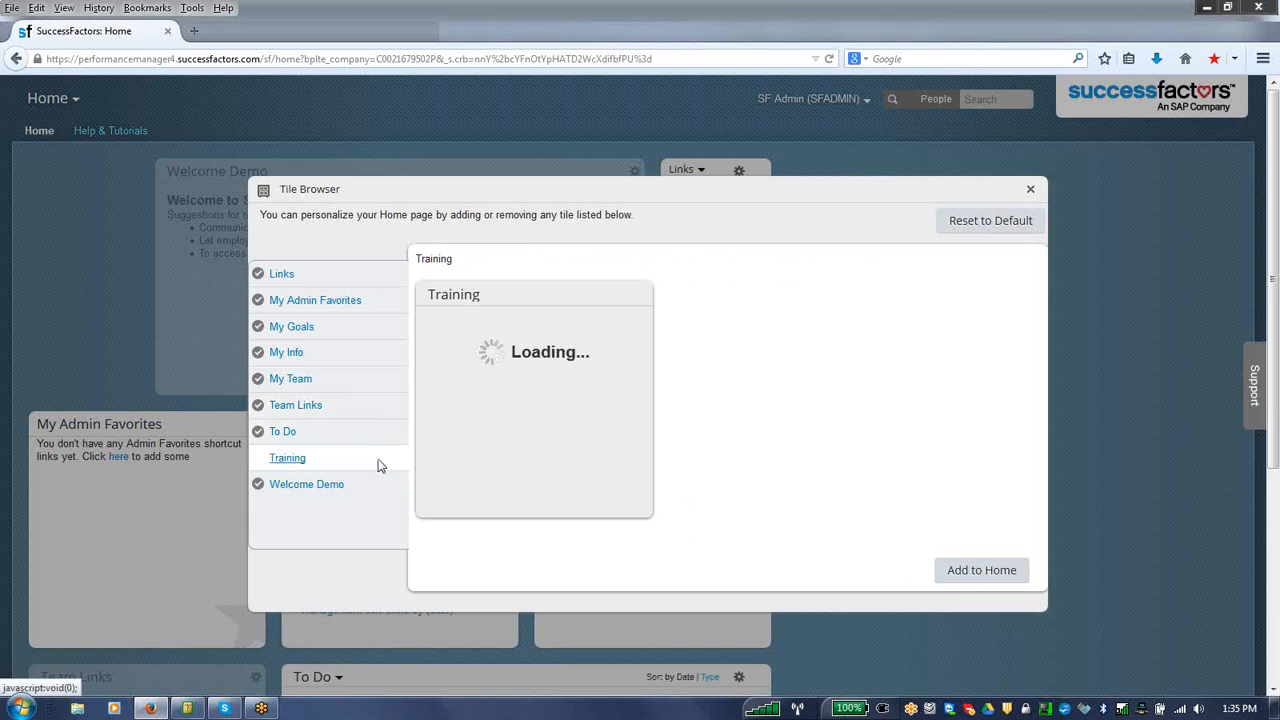
{"action": "left_click", "coordinate": [973, 575]}
{"action": "left_click", "coordinate": [1030, 189]}
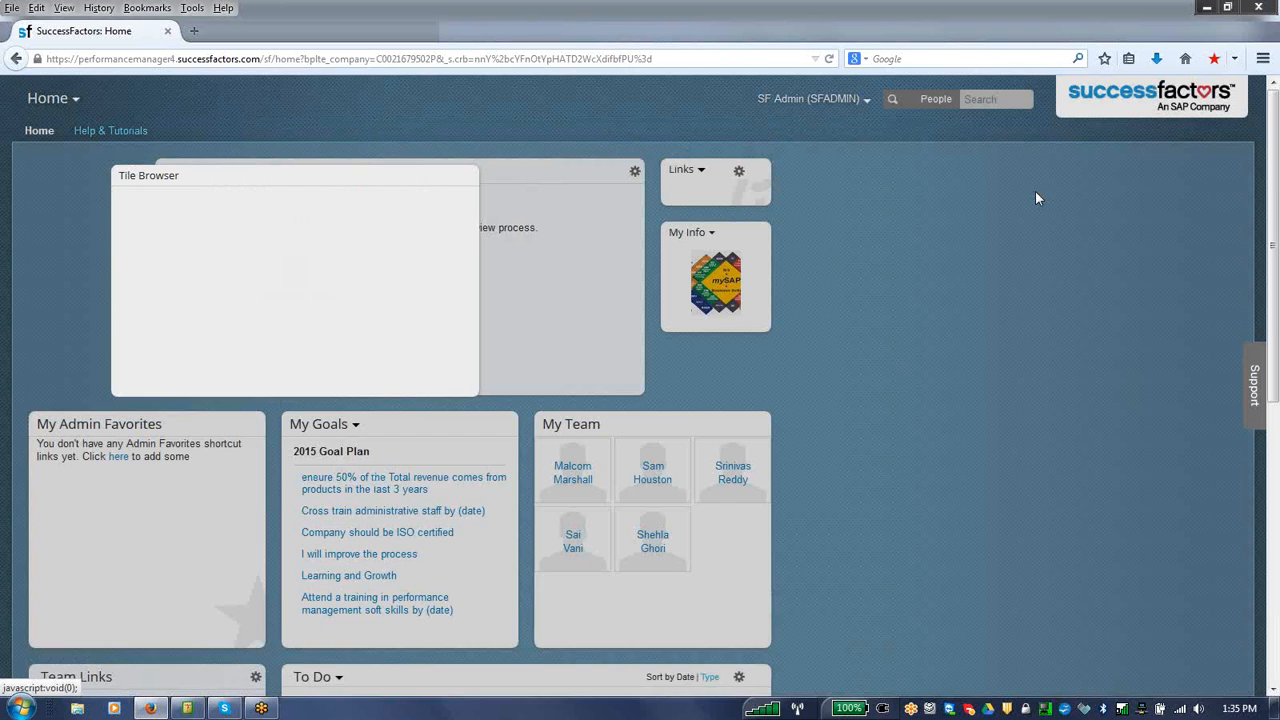
Step: Open the personal Options, set the Start Page to Goals and save it
{"action": "left_click_drag", "start_coordinate": [1276, 313], "coordinate": [1272, 249]}
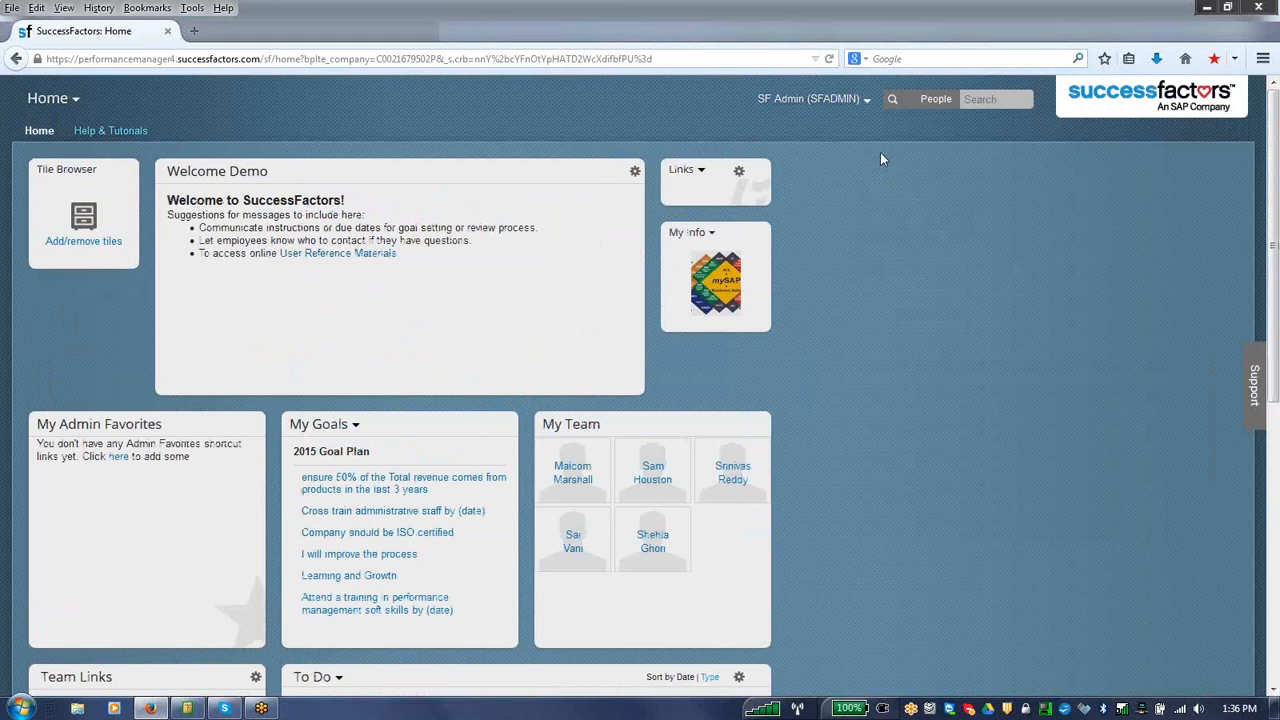
{"action": "left_click", "coordinate": [864, 100]}
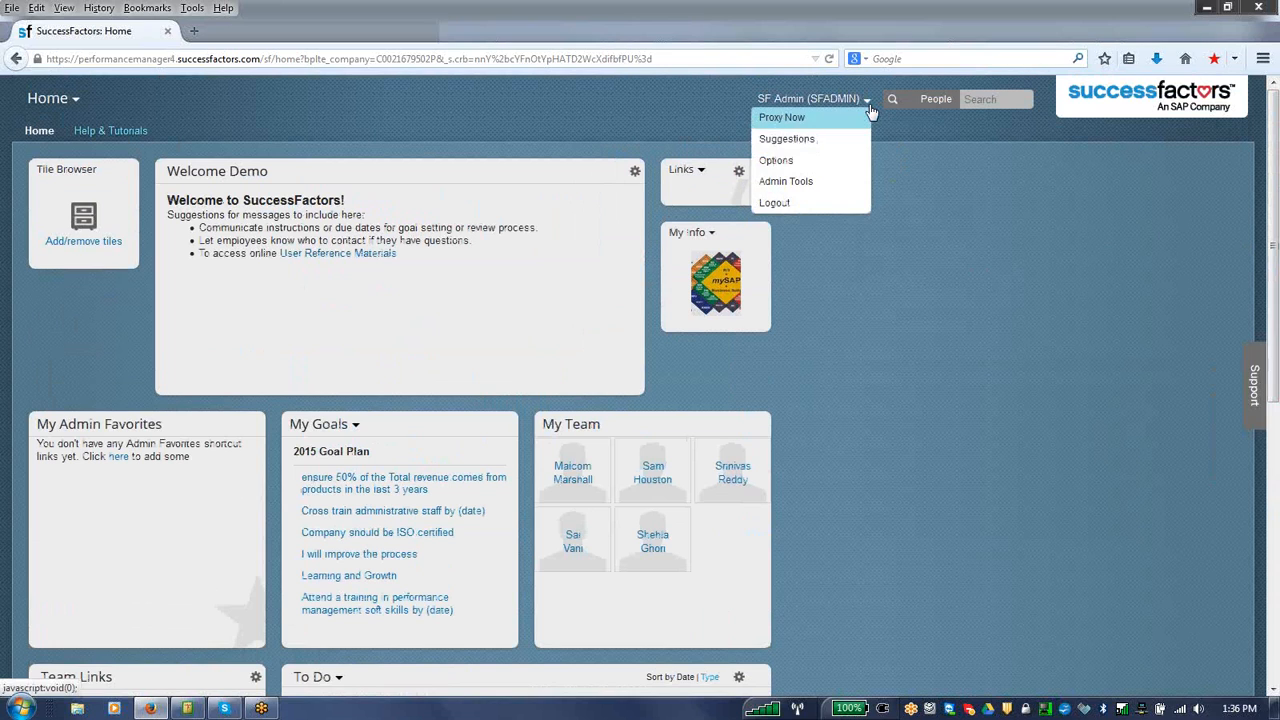
{"action": "left_click", "coordinate": [806, 162]}
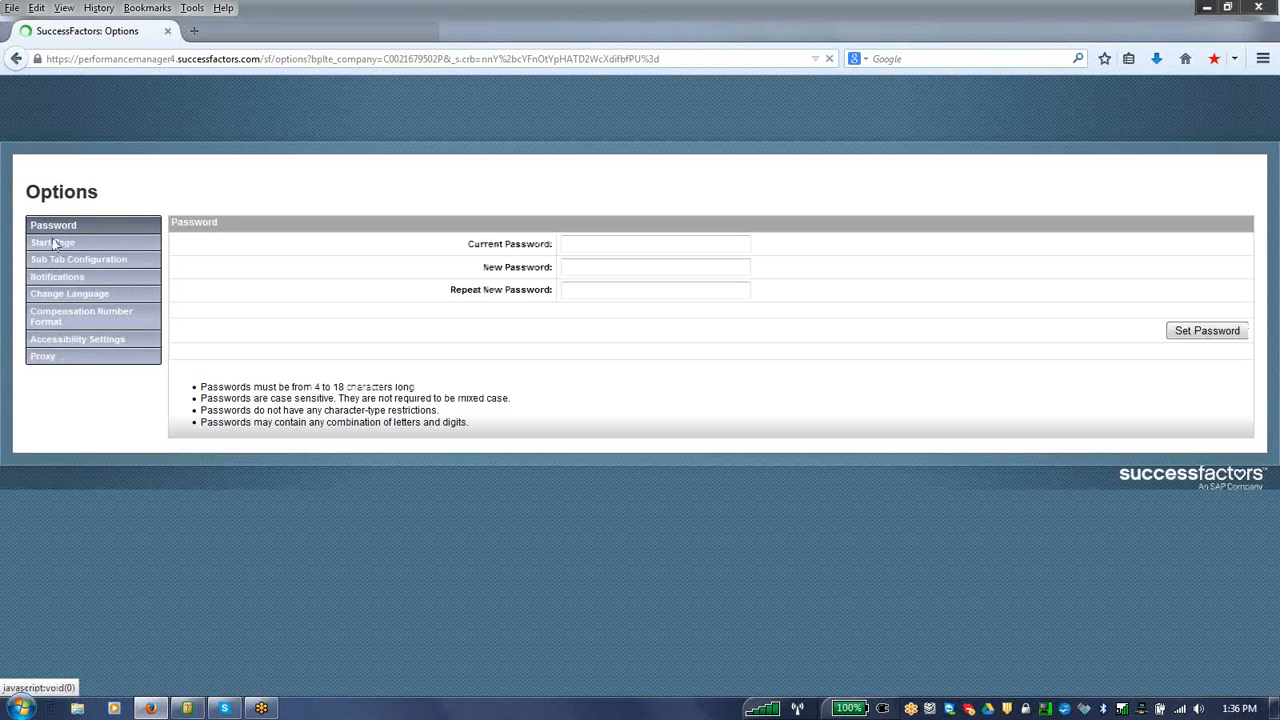
{"action": "left_click", "coordinate": [55, 243]}
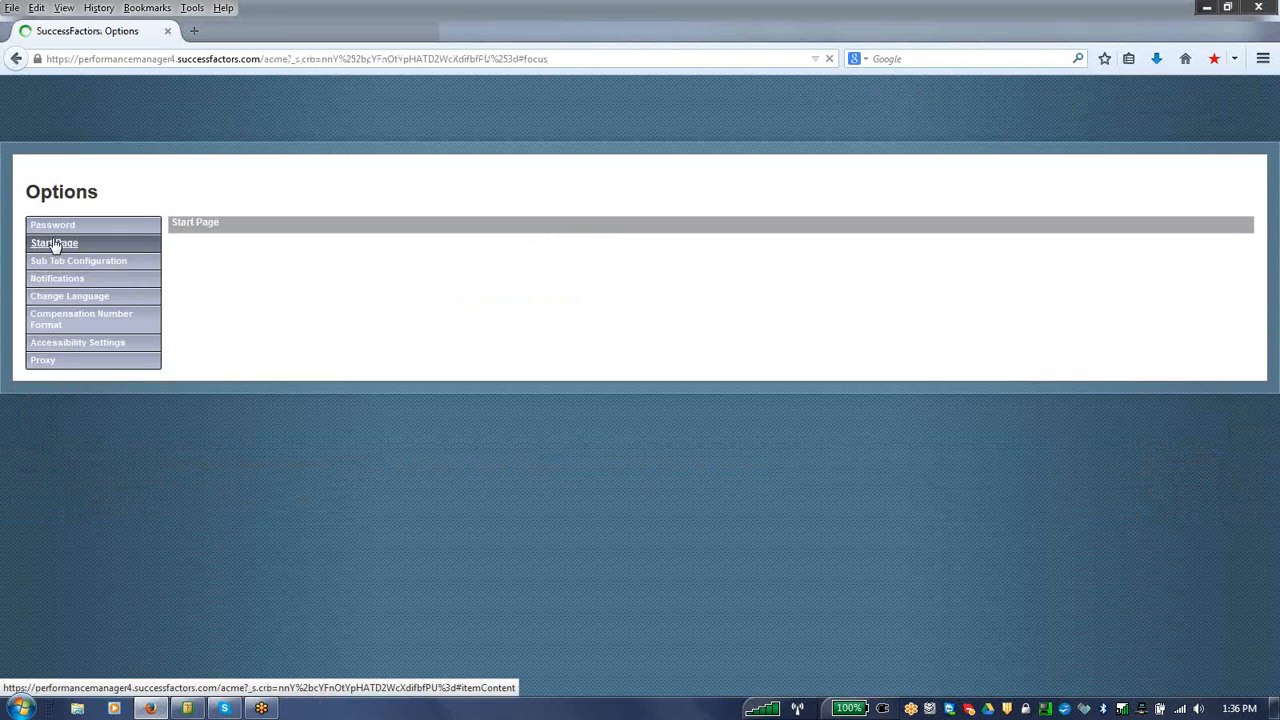
{"action": "left_click", "coordinate": [298, 284]}
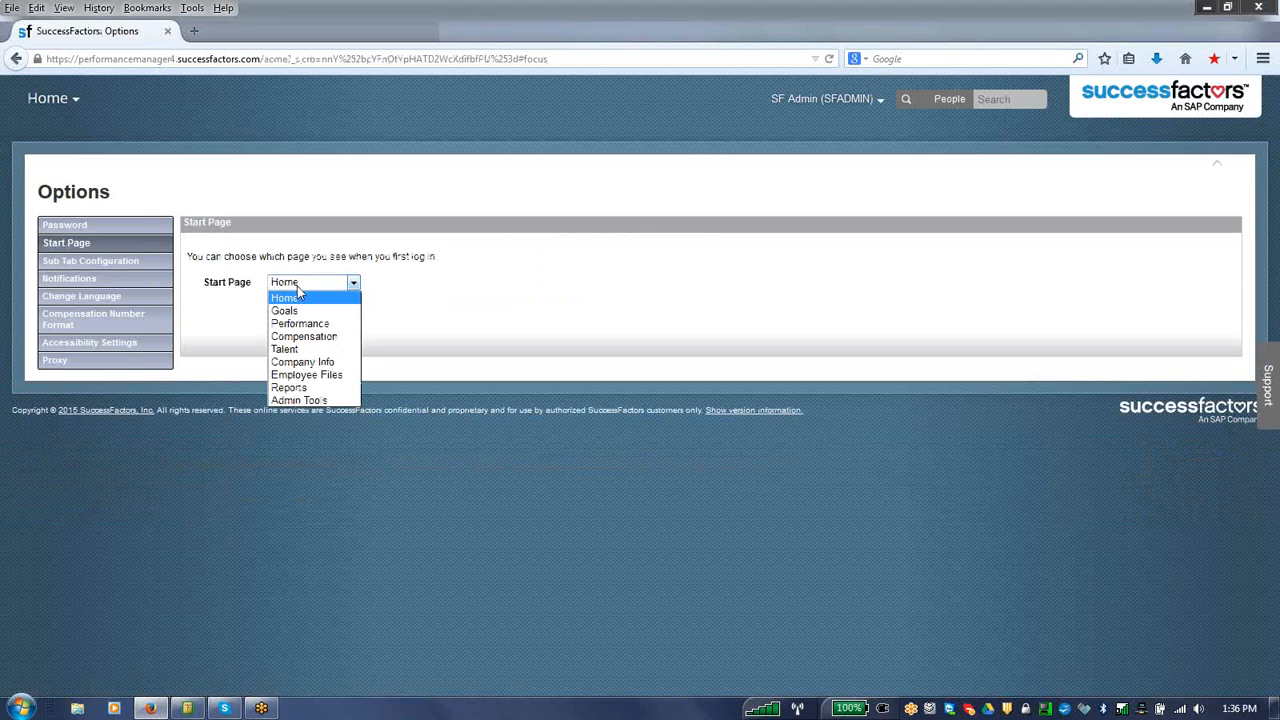
{"action": "left_click", "coordinate": [297, 310]}
{"action": "left_click", "coordinate": [289, 321]}
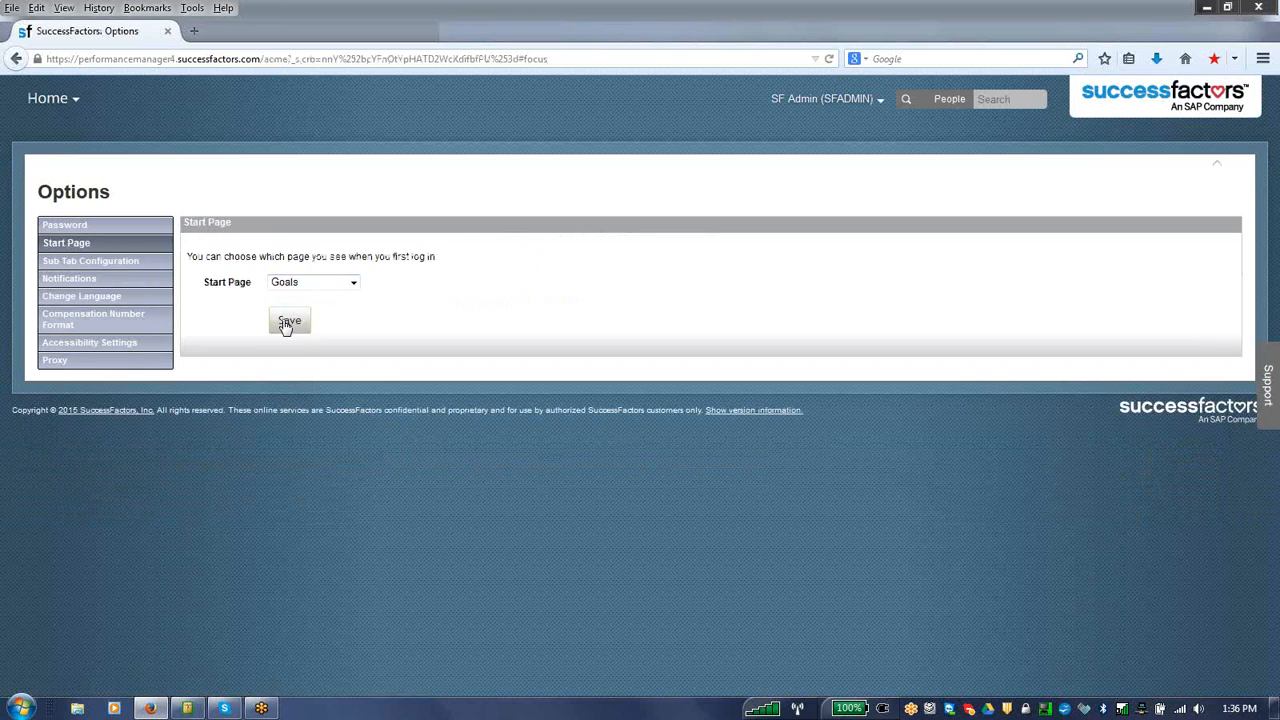
Step: In the Sub Tab Configuration, keep Home and Goal Plan, and set Performance to Team Overview and Talent to Help & Tutorials
{"action": "left_click", "coordinate": [105, 265]}
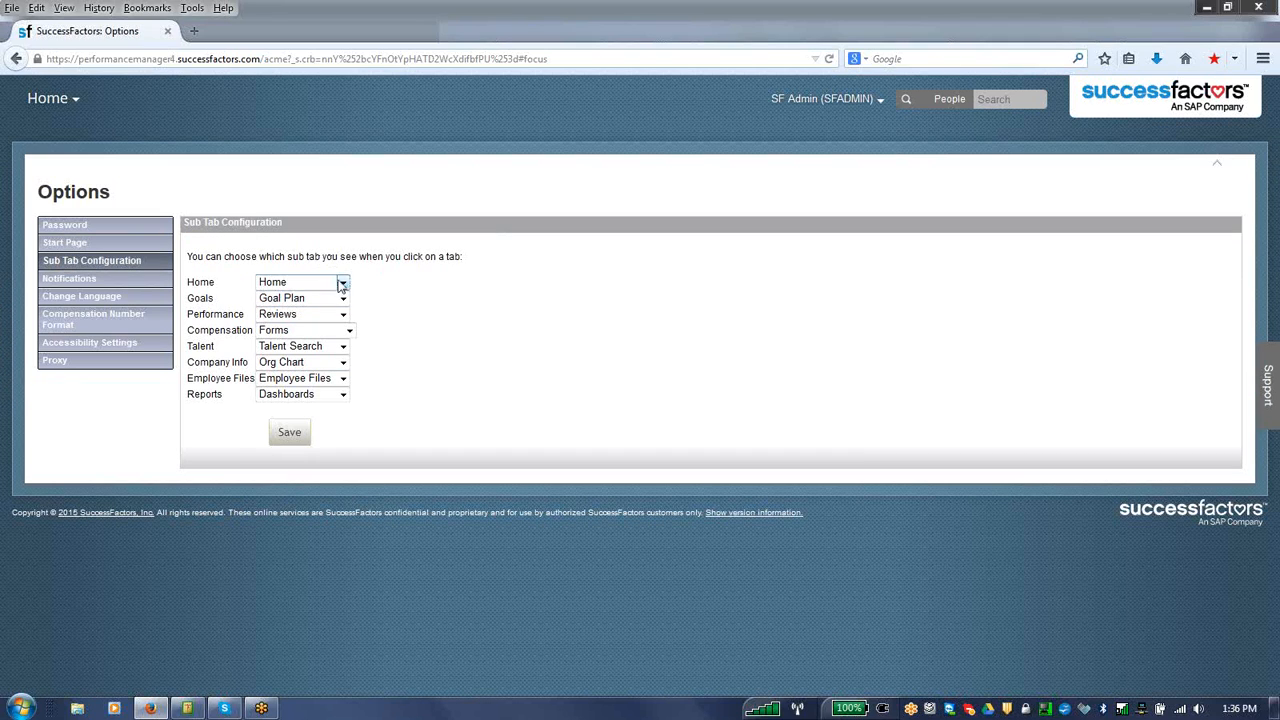
{"action": "left_click", "coordinate": [342, 284]}
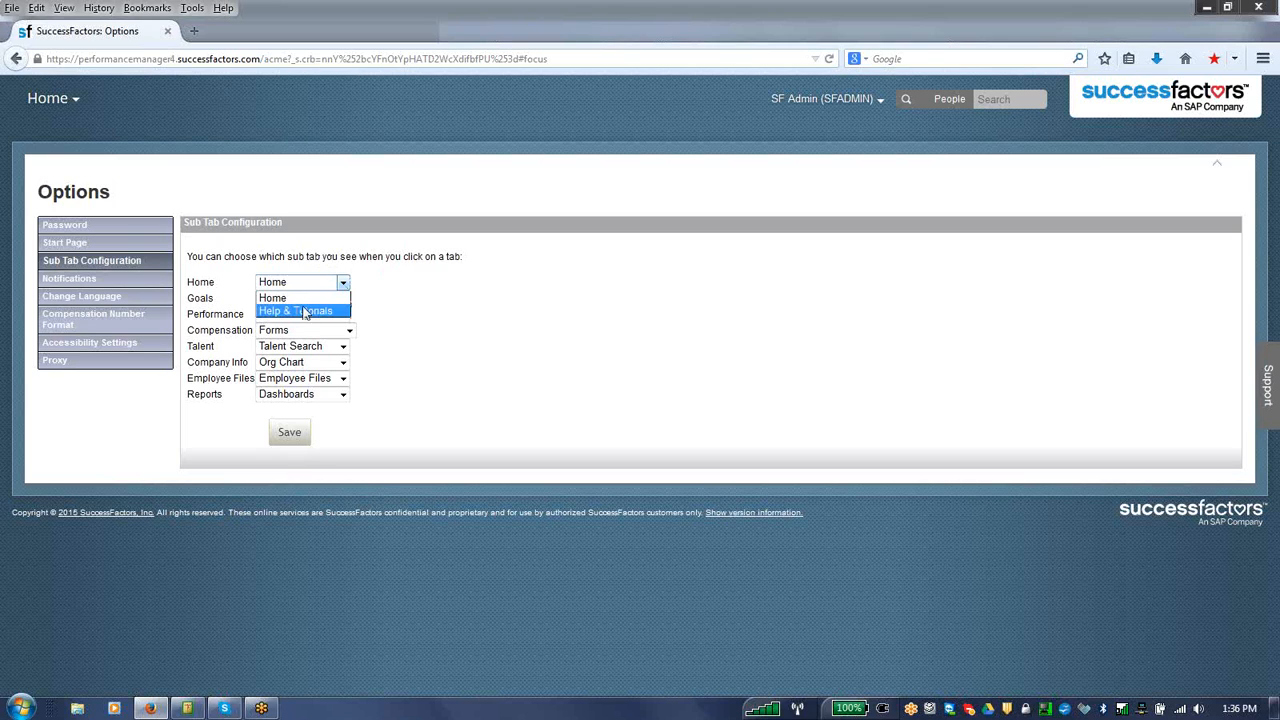
{"action": "left_click", "coordinate": [300, 298]}
{"action": "left_click", "coordinate": [307, 302]}
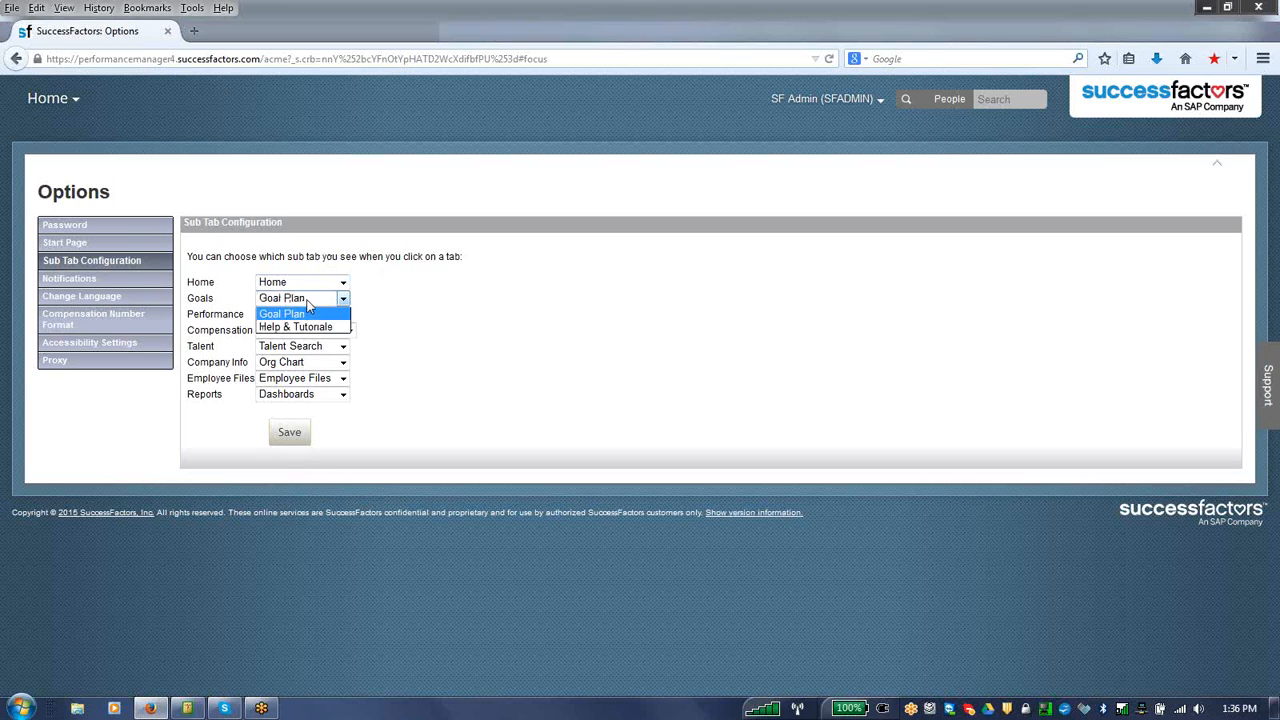
{"action": "left_click", "coordinate": [307, 302]}
{"action": "left_click", "coordinate": [307, 315]}
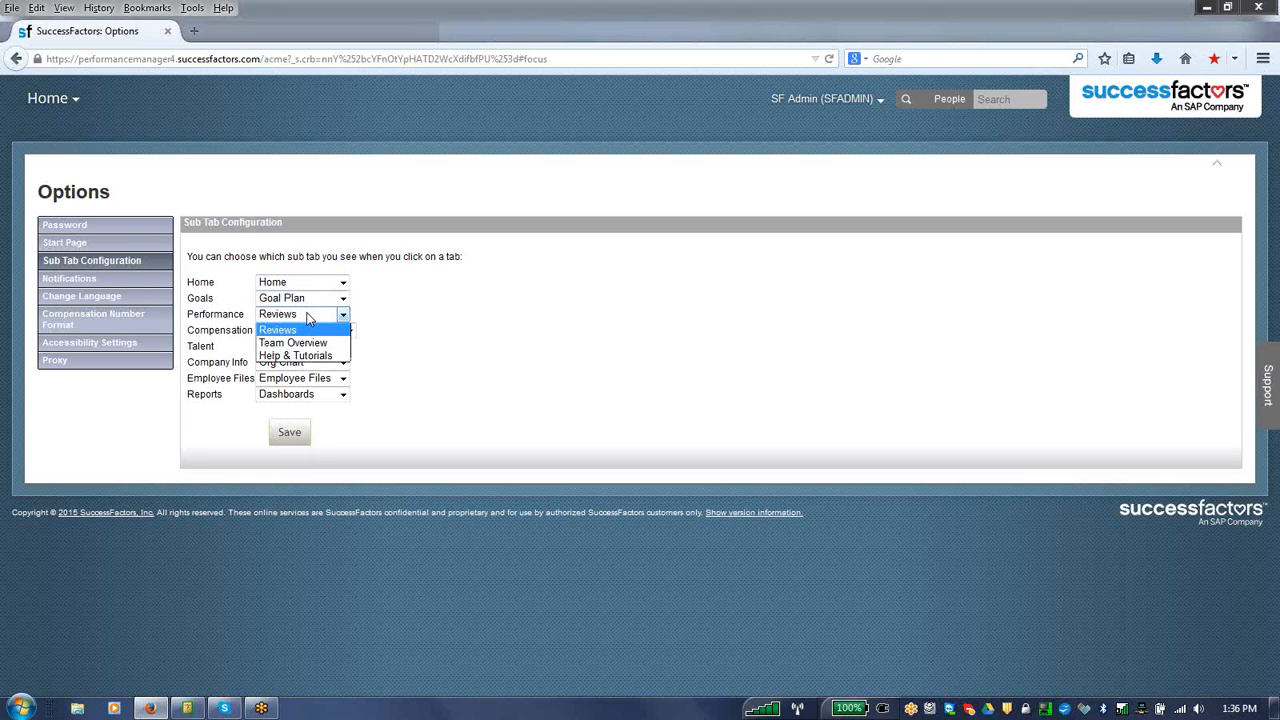
{"action": "left_click", "coordinate": [302, 344]}
{"action": "left_click", "coordinate": [306, 347]}
{"action": "left_click", "coordinate": [303, 375]}
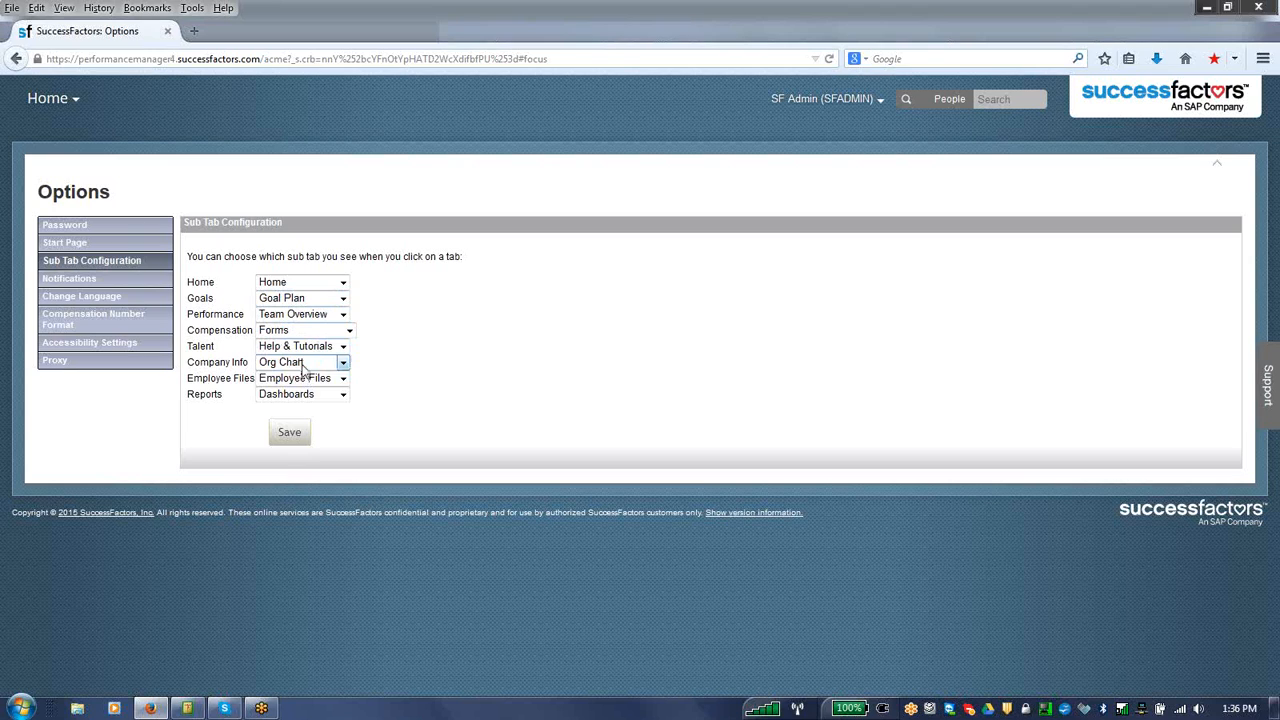
Step: Set the Company Info sub tab to Directory, Employee Files to Help & Tutorials and Reports to Analytics, and save the configuration
{"action": "left_click", "coordinate": [305, 363]}
{"action": "left_click", "coordinate": [296, 391]}
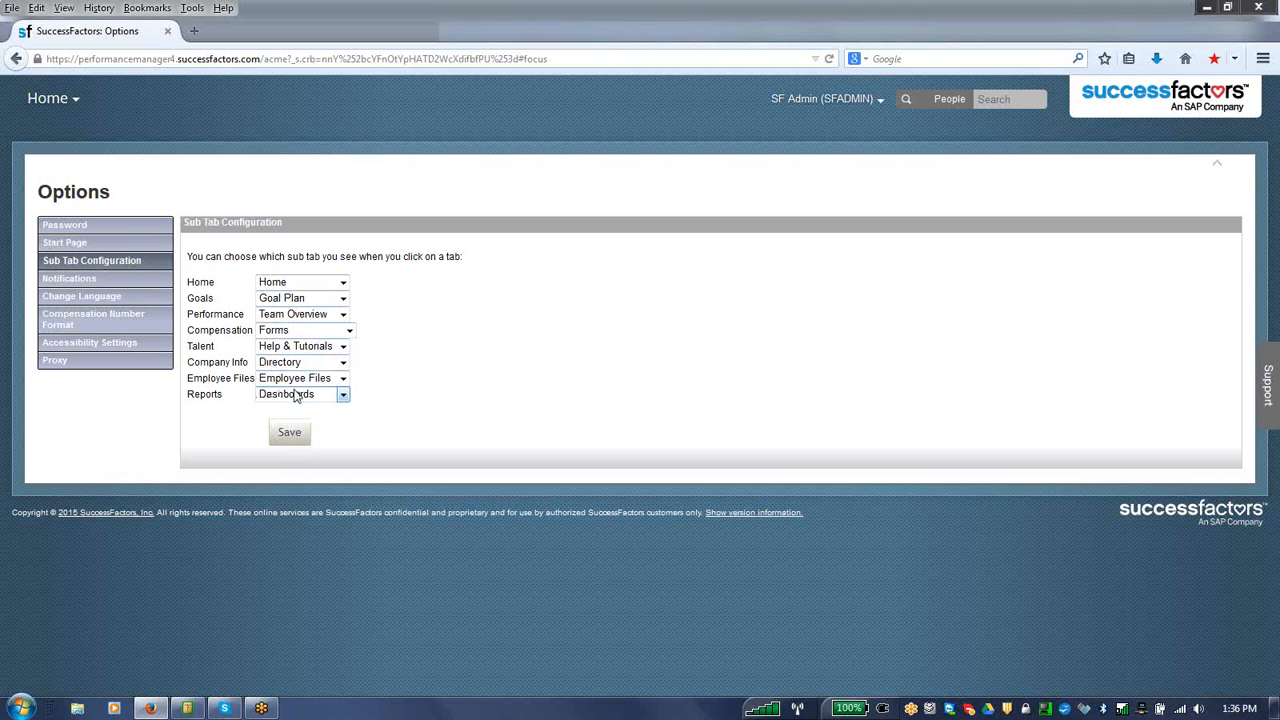
{"action": "left_click", "coordinate": [298, 380]}
{"action": "left_click", "coordinate": [292, 408]}
{"action": "left_click", "coordinate": [298, 395]}
{"action": "left_click", "coordinate": [295, 423]}
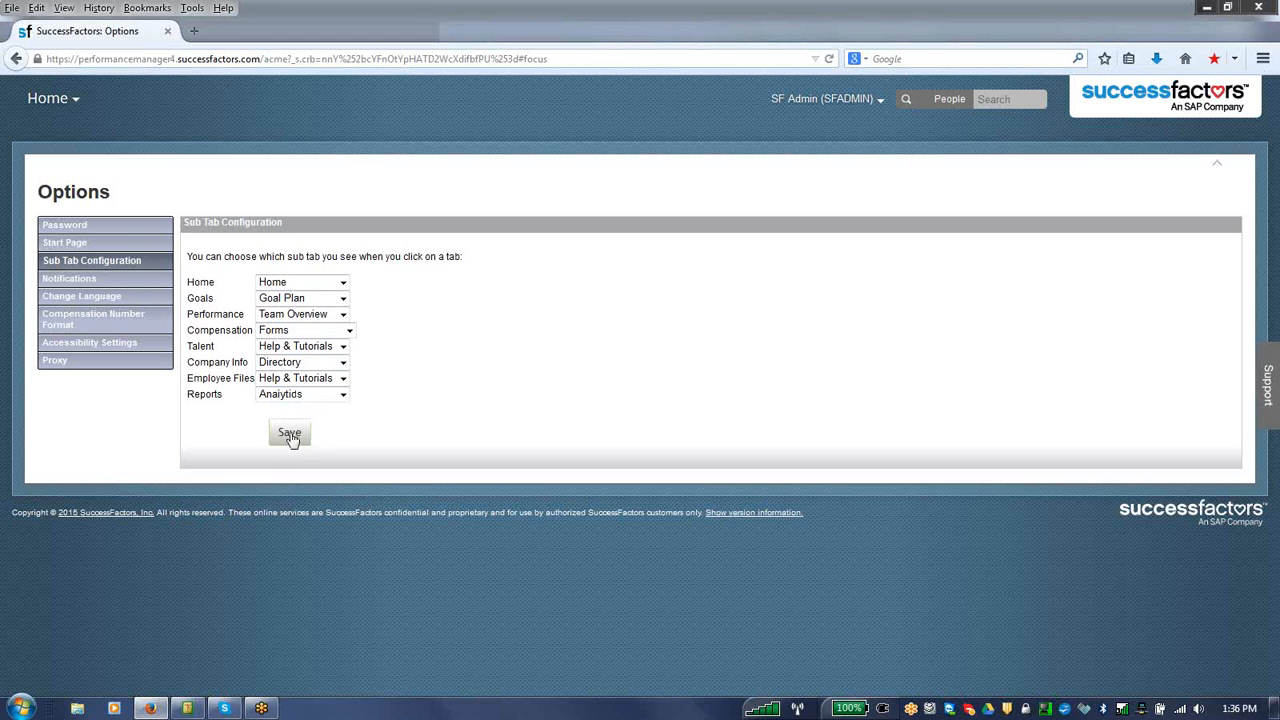
{"action": "left_click", "coordinate": [289, 434]}
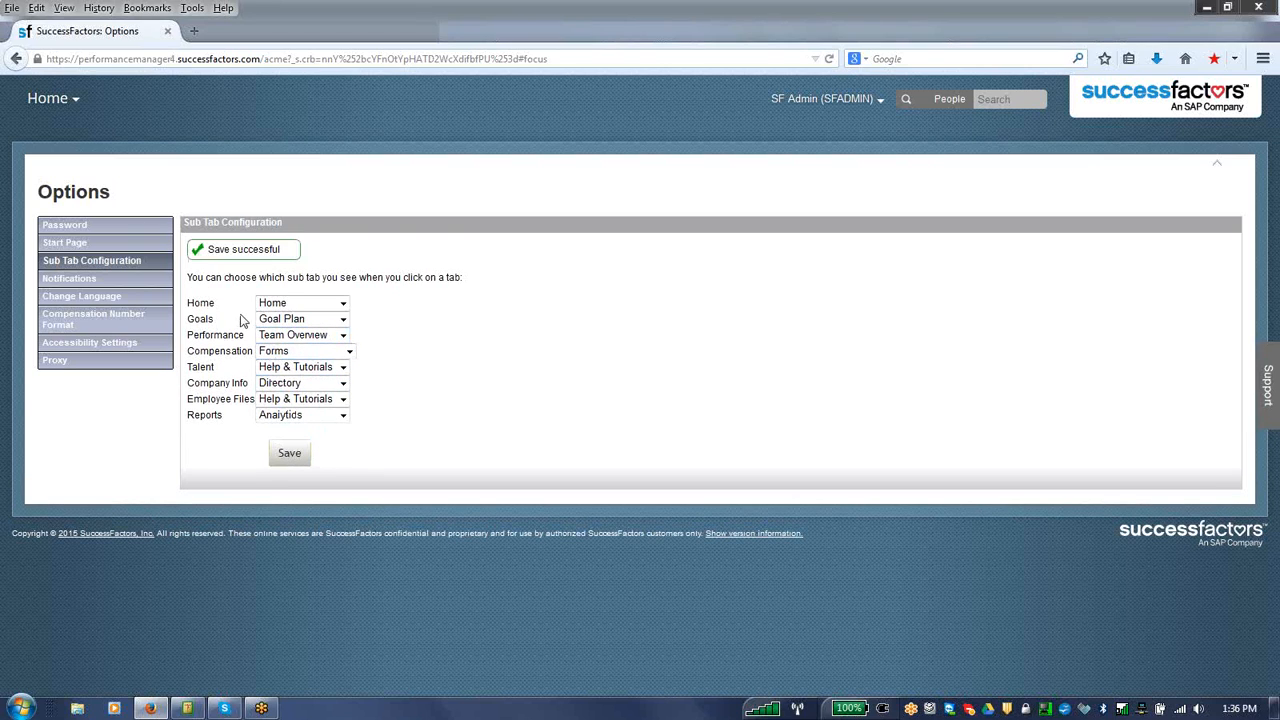
Step: Review the Notifications, Change Language, Accessibility and Proxy options, expanding the Color Vision Impairment choices without saving
{"action": "left_click", "coordinate": [121, 278]}
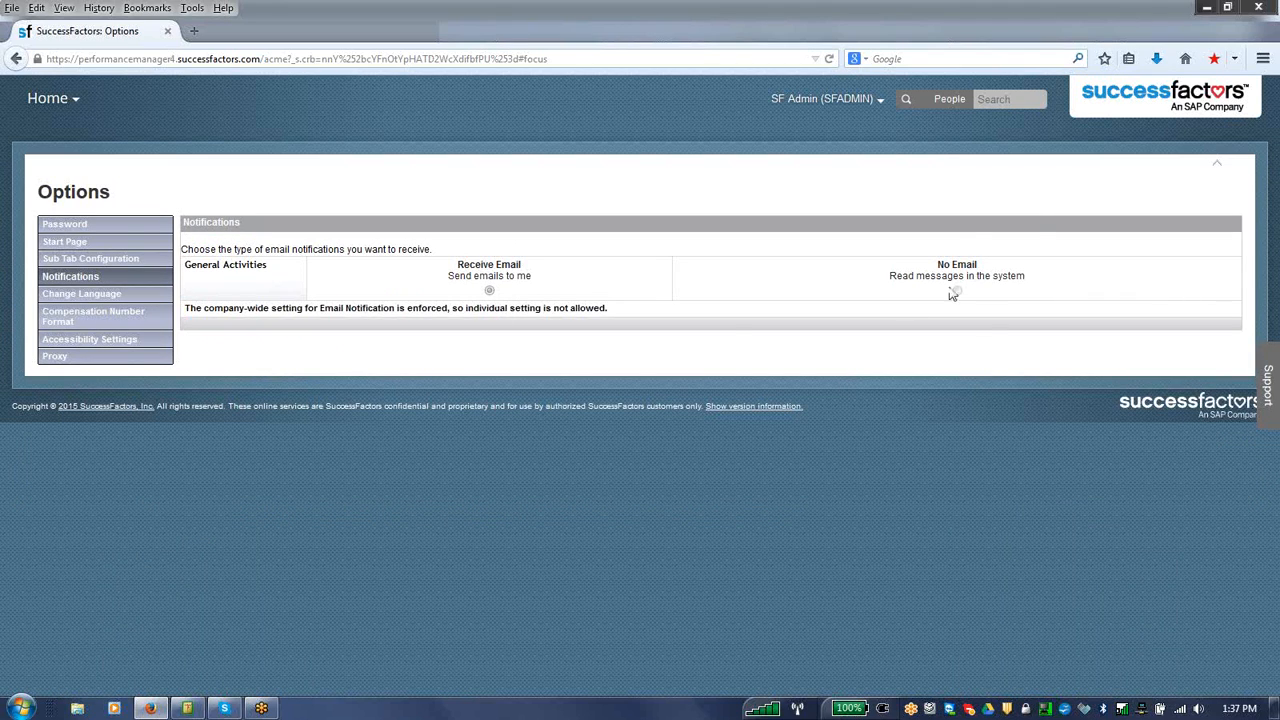
{"action": "left_click", "coordinate": [117, 296]}
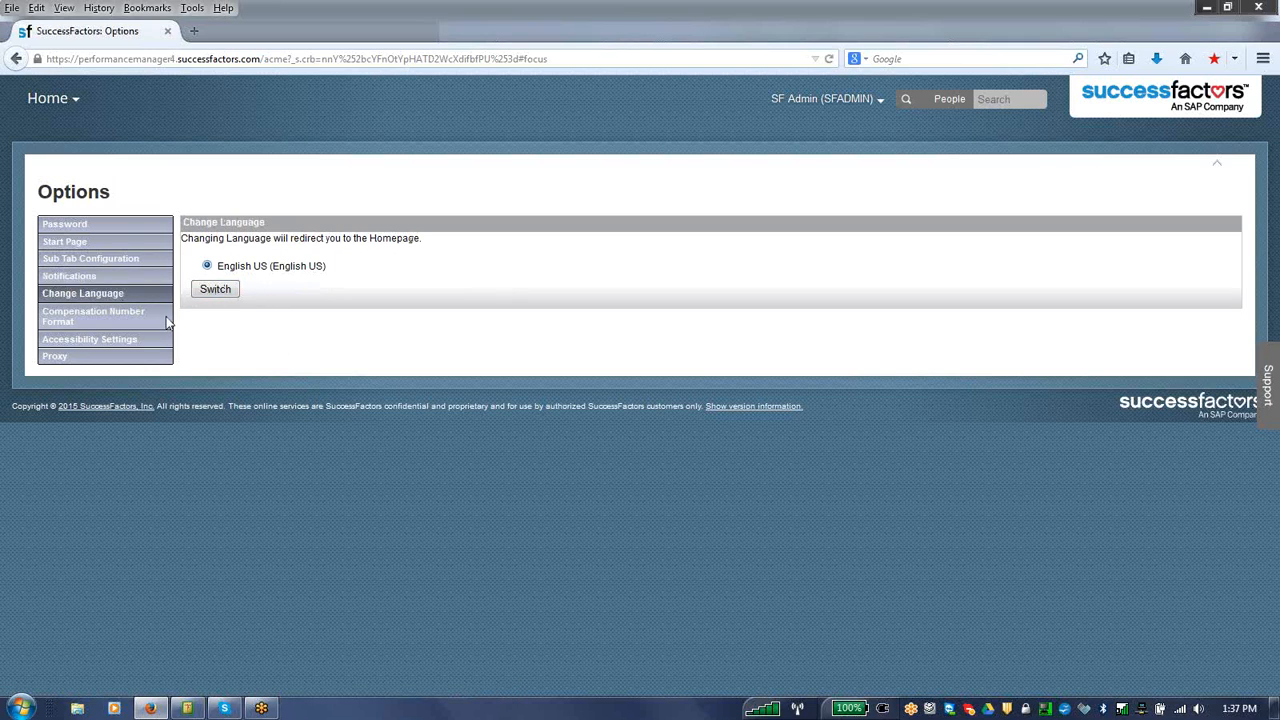
{"action": "left_click", "coordinate": [129, 340]}
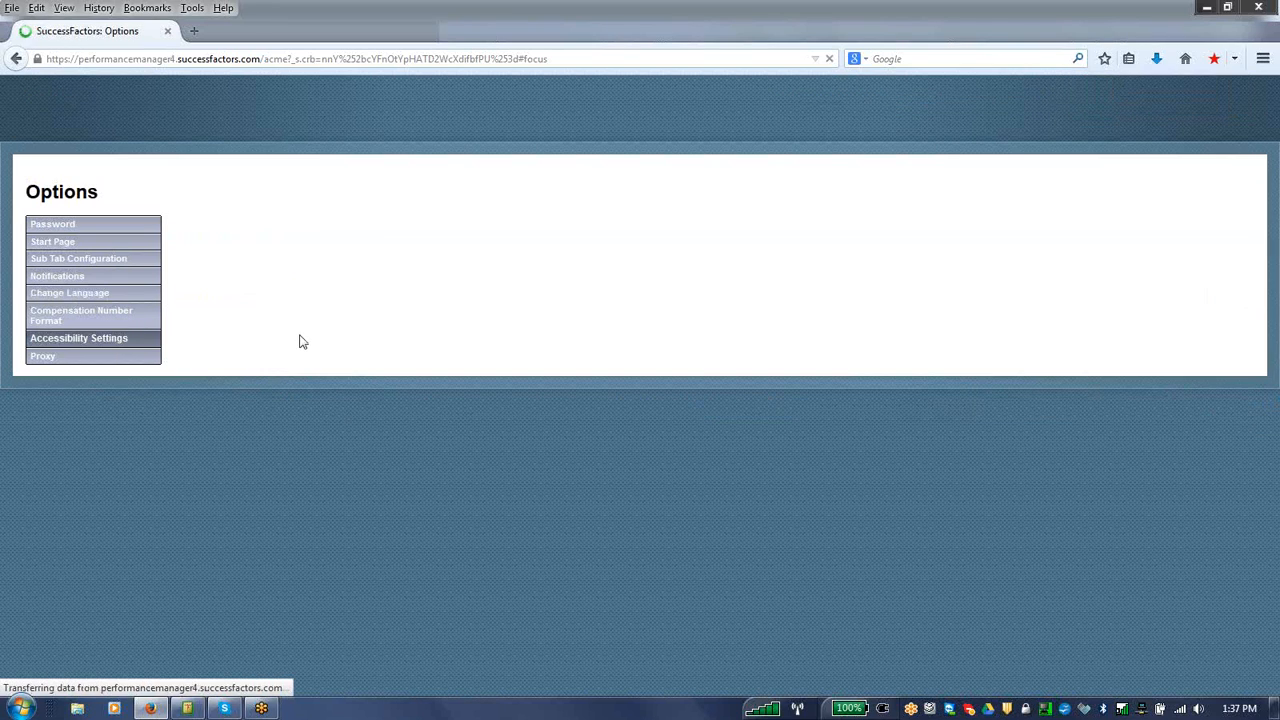
{"action": "left_click", "coordinate": [298, 335]}
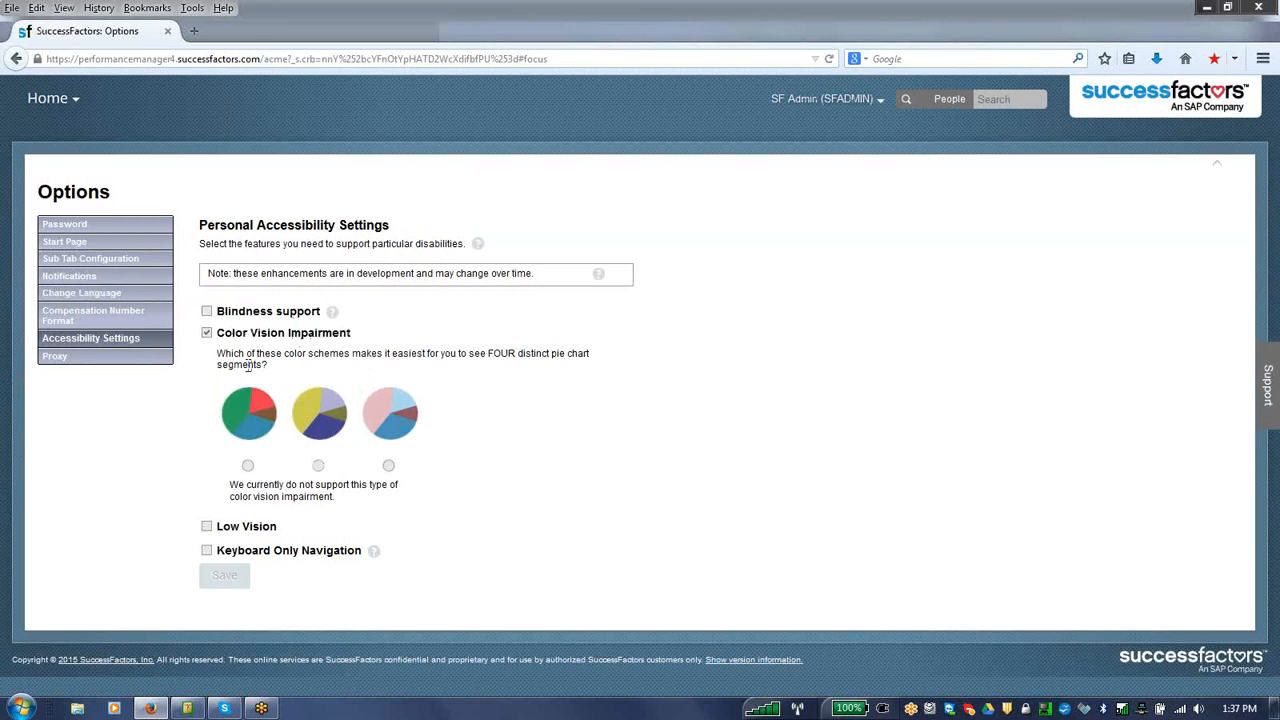
{"action": "left_click", "coordinate": [54, 360]}
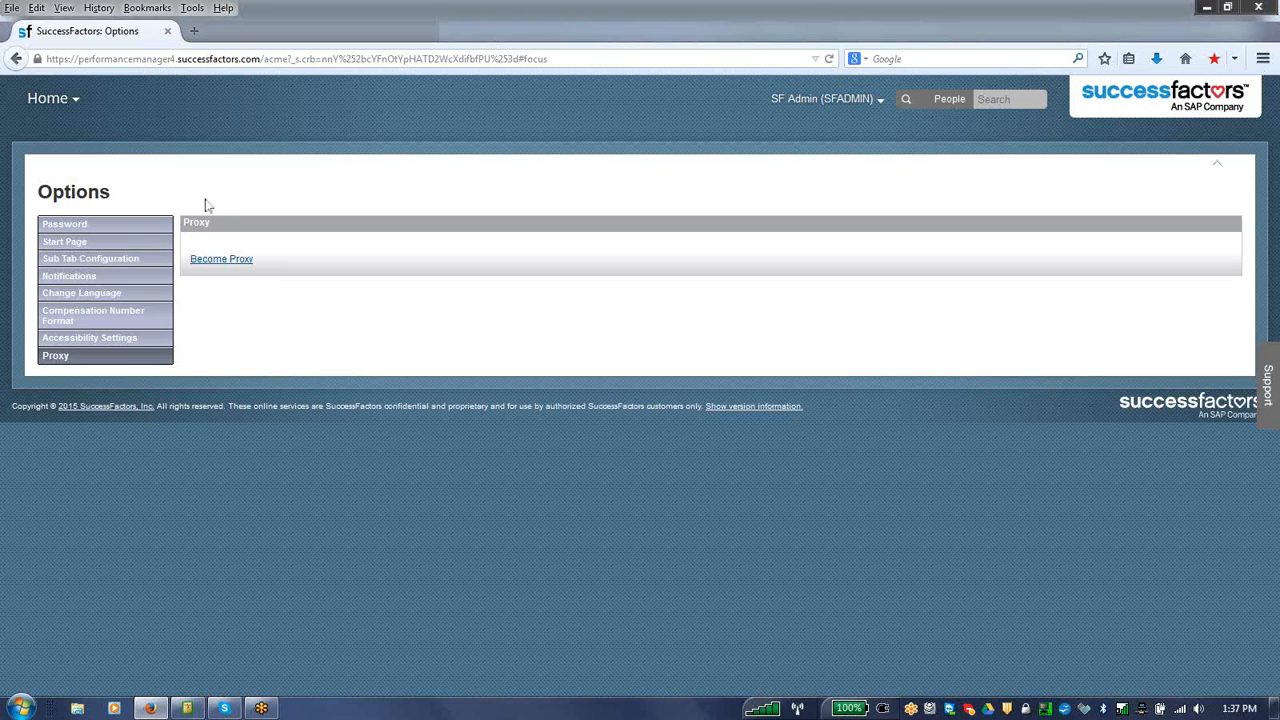
Step: Start a proxy session by searching for the target employee's name and selecting the matching user
{"action": "left_click", "coordinate": [848, 99]}
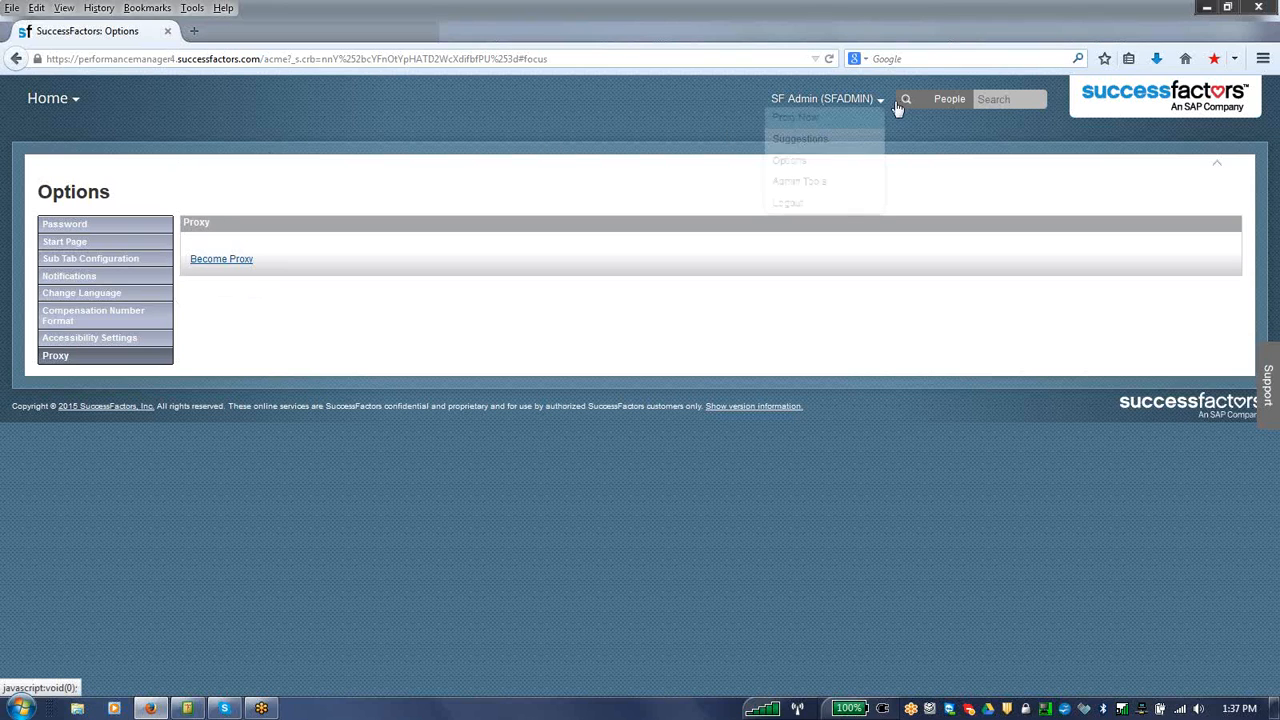
{"action": "left_click", "coordinate": [846, 119]}
{"action": "left_click", "coordinate": [678, 379]}
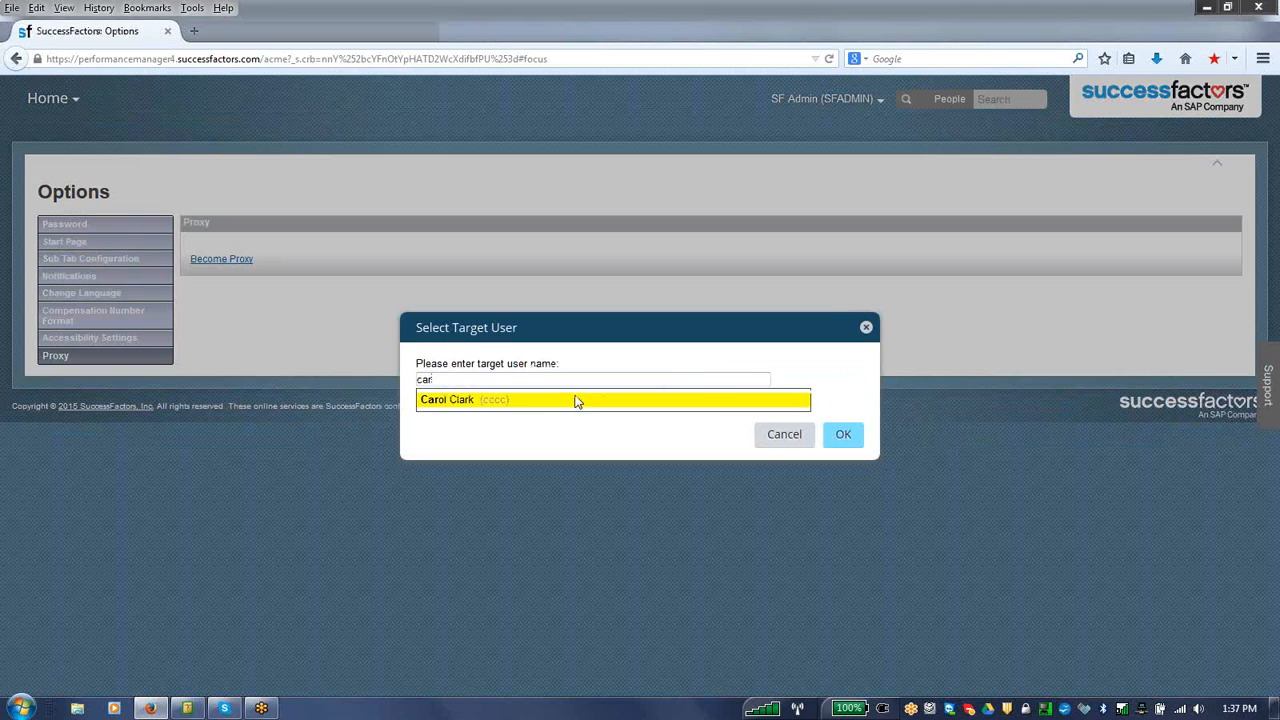
{"action": "left_click", "coordinate": [556, 401]}
{"action": "left_click", "coordinate": [840, 434]}
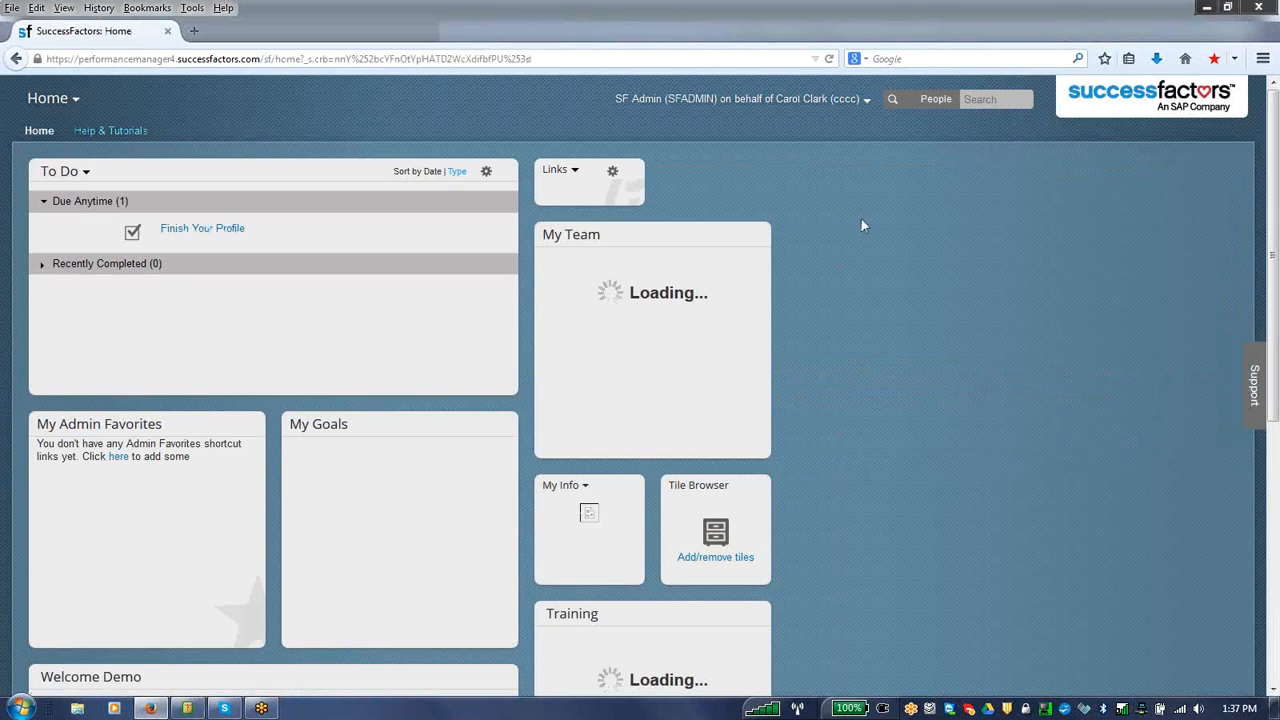
Step: Log out of the proxy session and log back in with the administrator's username and account password
{"action": "left_click", "coordinate": [867, 99]}
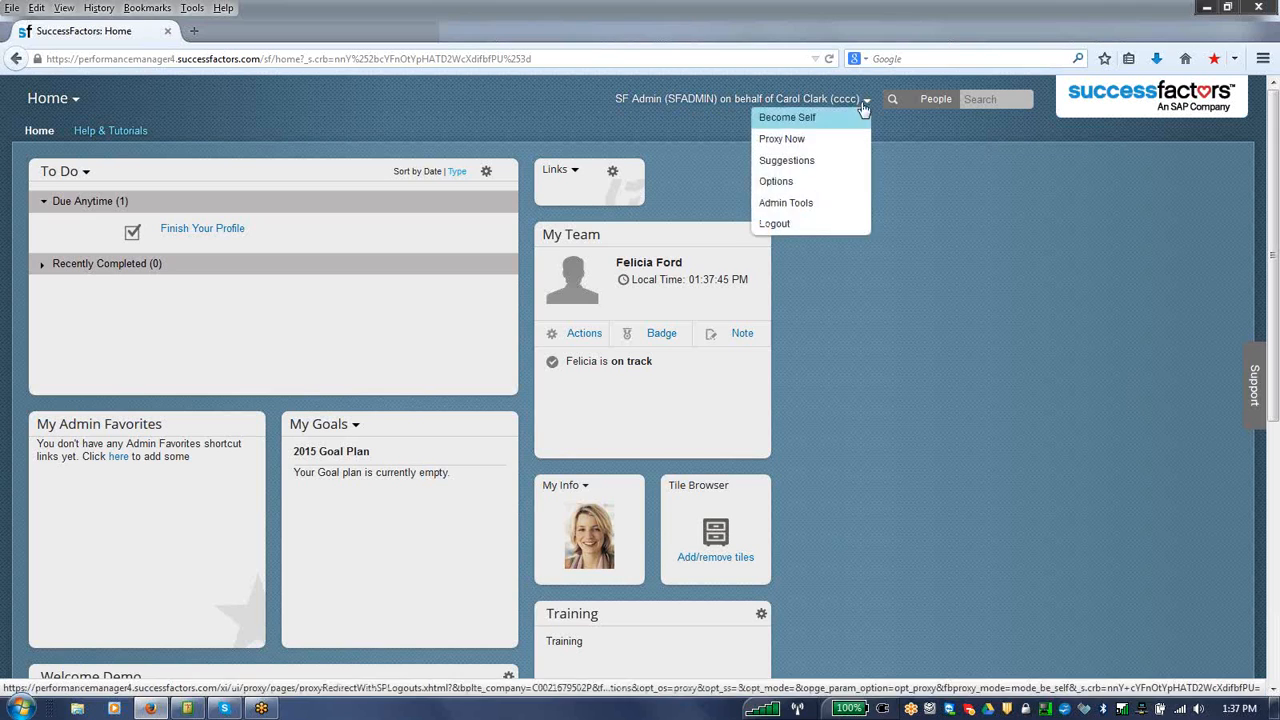
{"action": "left_click", "coordinate": [806, 224]}
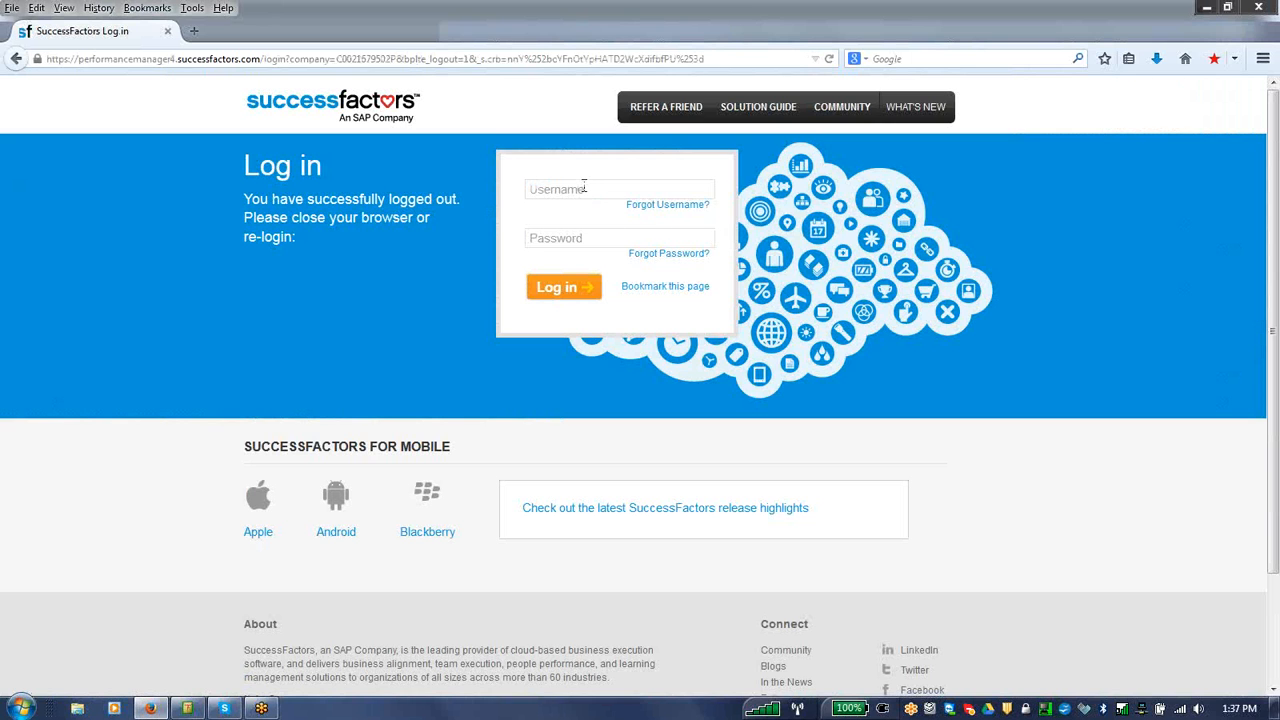
{"action": "left_click", "coordinate": [583, 187]}
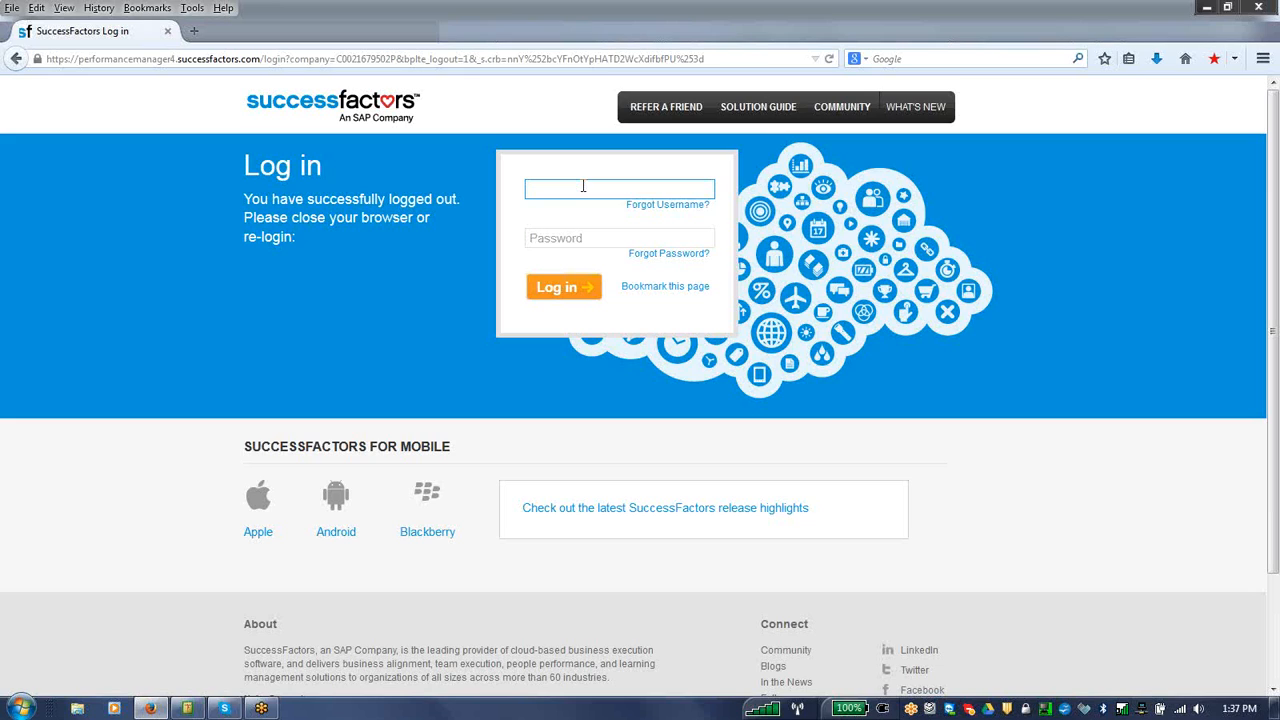
{"action": "type", "text": "s"}
{"action": "left_click", "coordinate": [575, 207]}
{"action": "left_click", "coordinate": [571, 238]}
{"action": "type", "text": "••••••"}
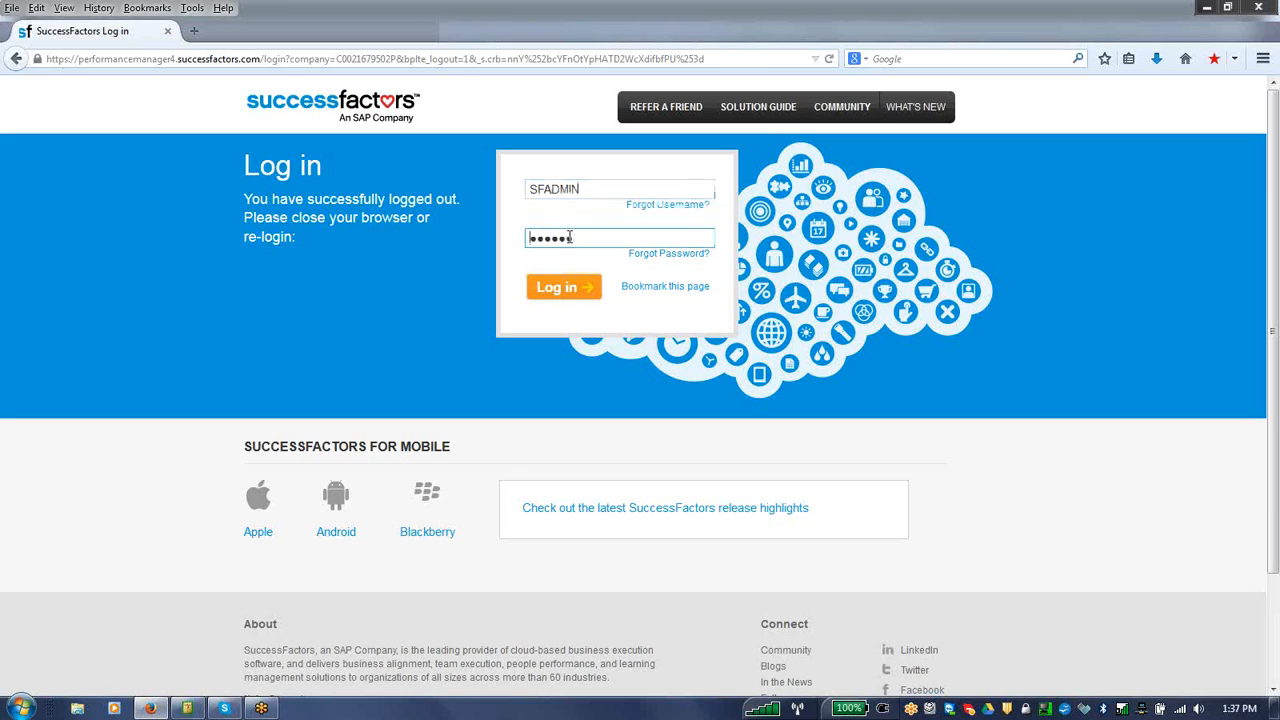
{"action": "left_click", "coordinate": [563, 288]}
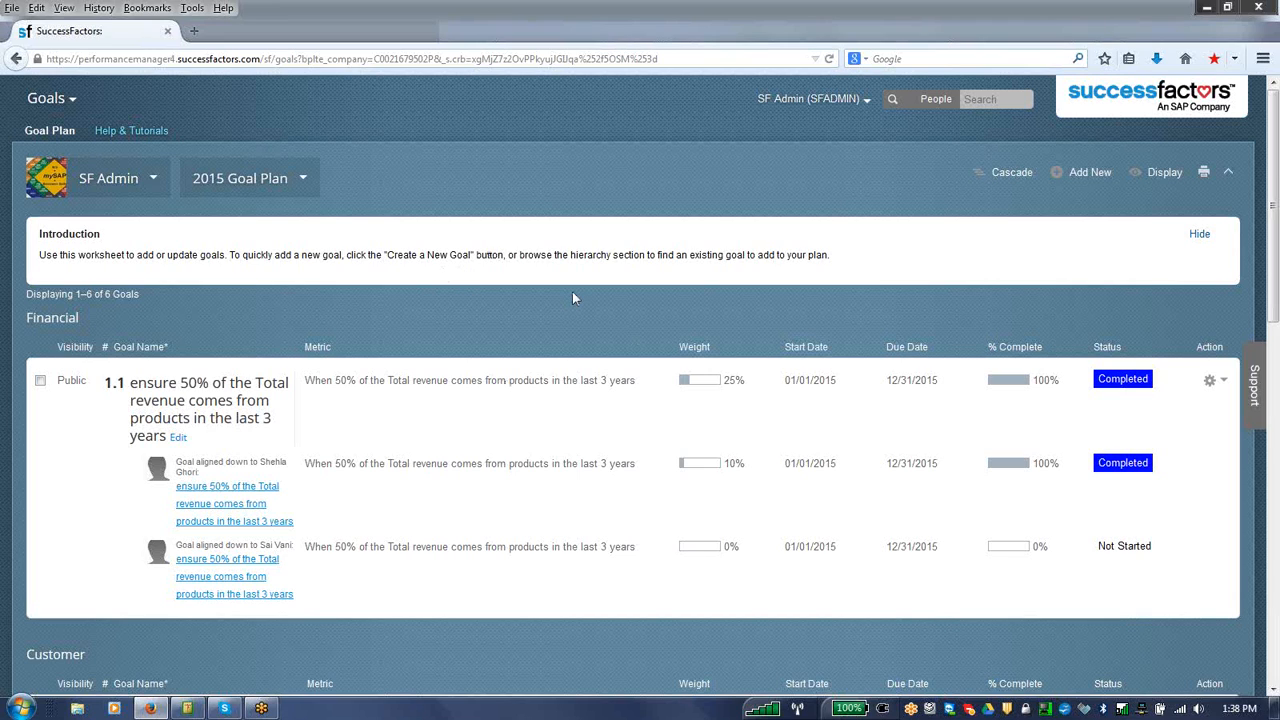
Step: Go to Admin Tools and open Compensation Management Permission from the Set User Permissions options
{"action": "left_click", "coordinate": [66, 103]}
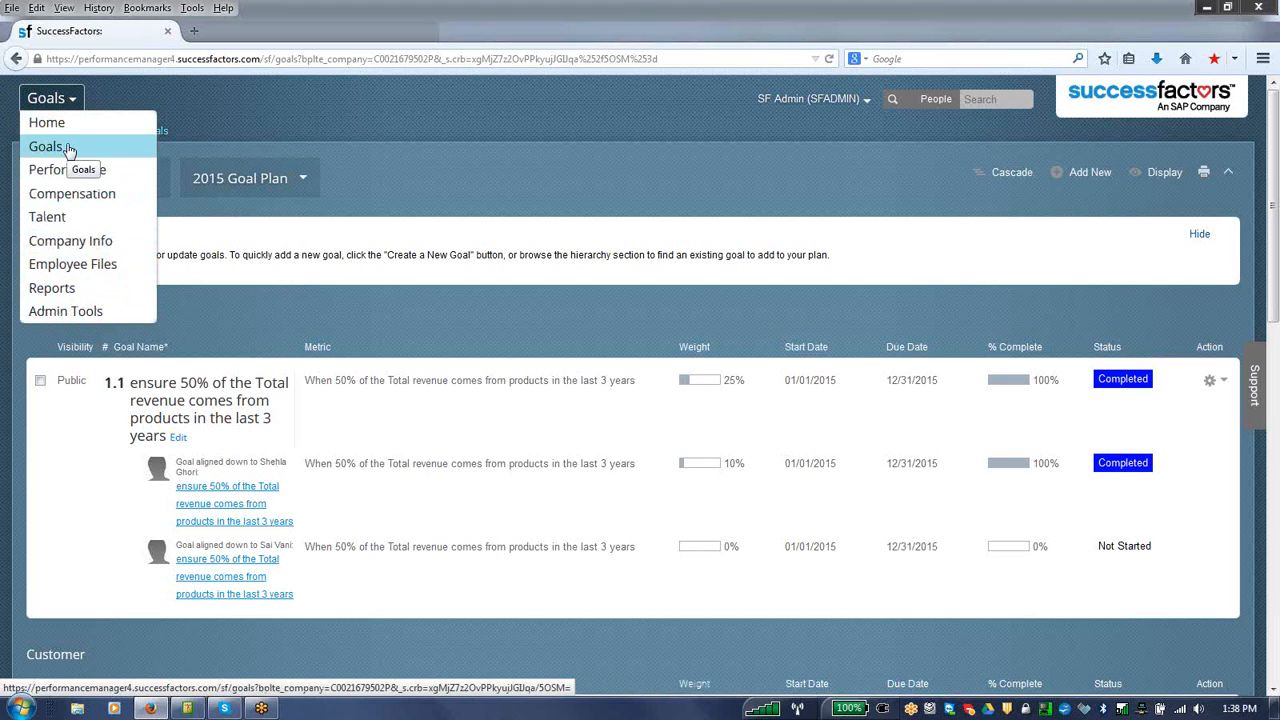
{"action": "left_click", "coordinate": [72, 313]}
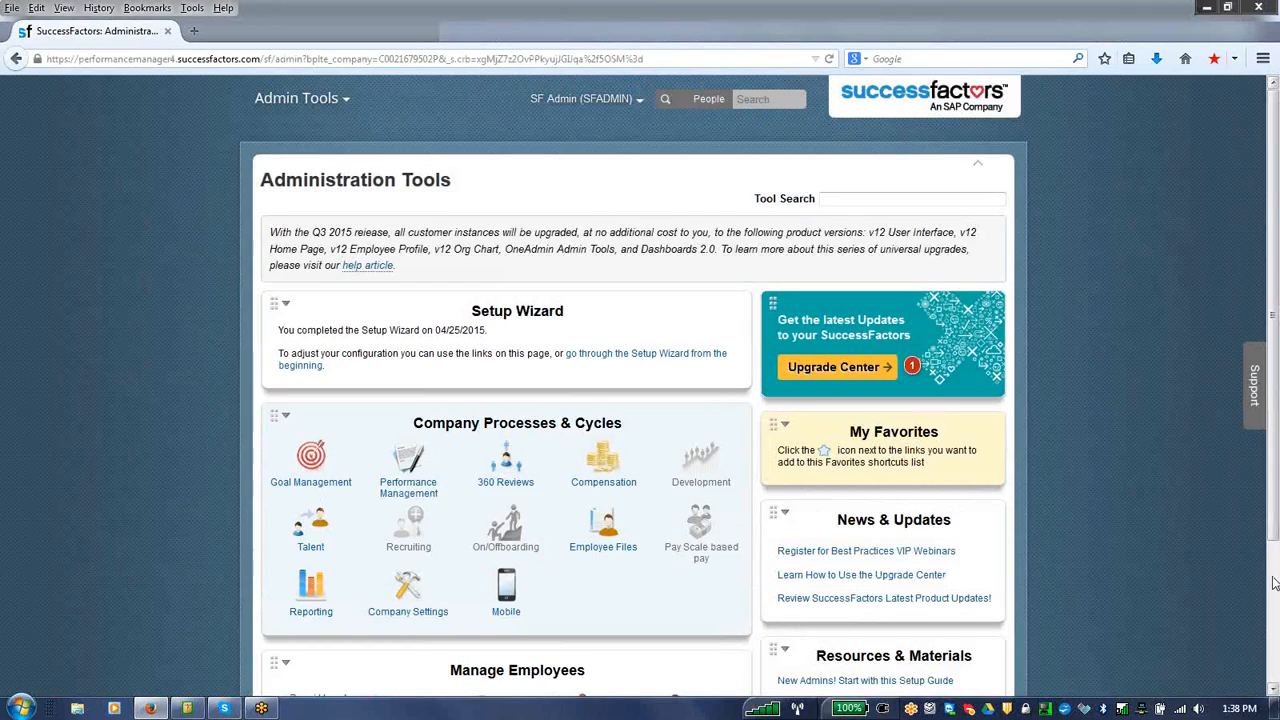
{"action": "scroll", "coordinate": [884, 519], "scroll_direction": "down", "scroll_amount": 3}
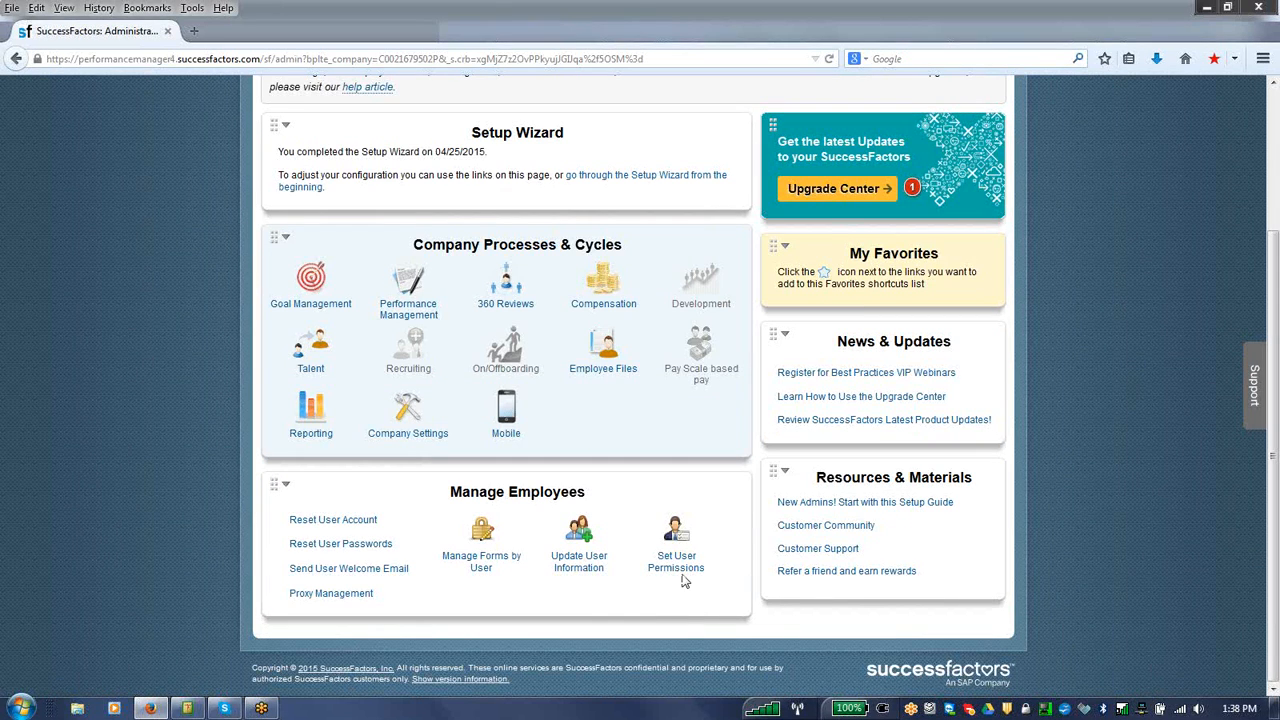
{"action": "mouse_move", "coordinate": [683, 576]}
{"action": "left_click_drag", "start_coordinate": [1275, 480], "coordinate": [1276, 586]}
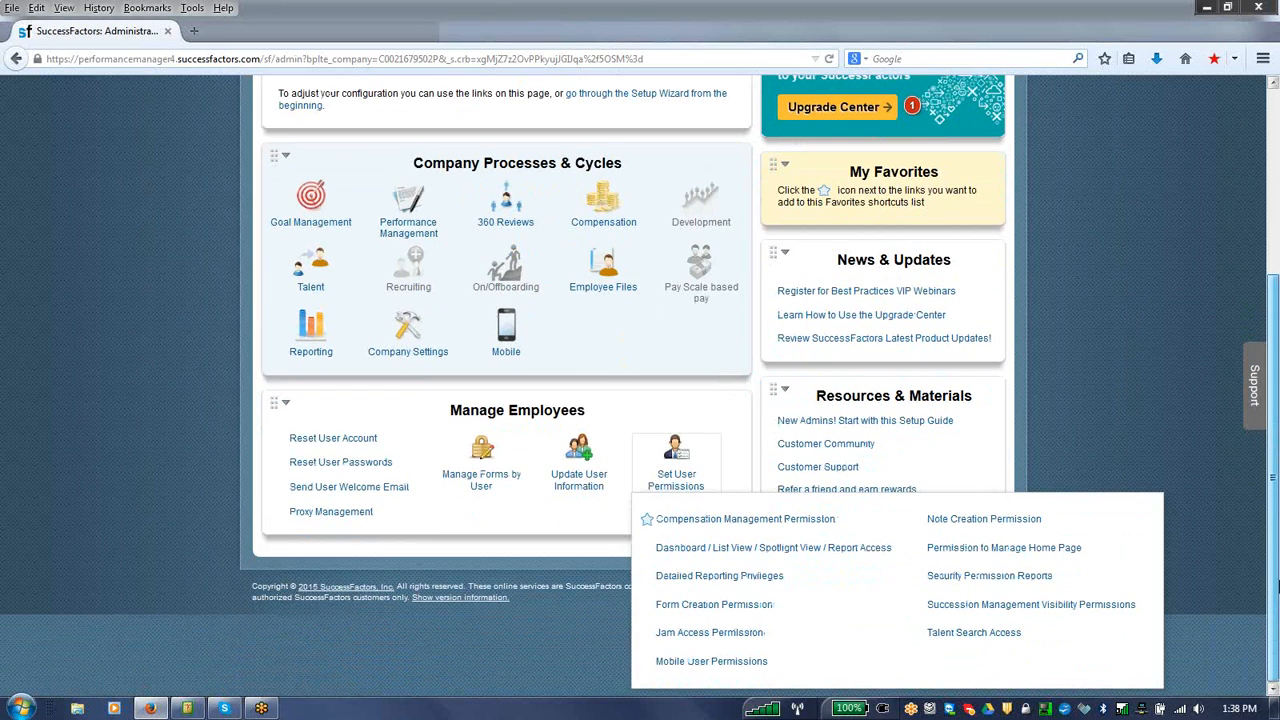
{"action": "left_click", "coordinate": [798, 521]}
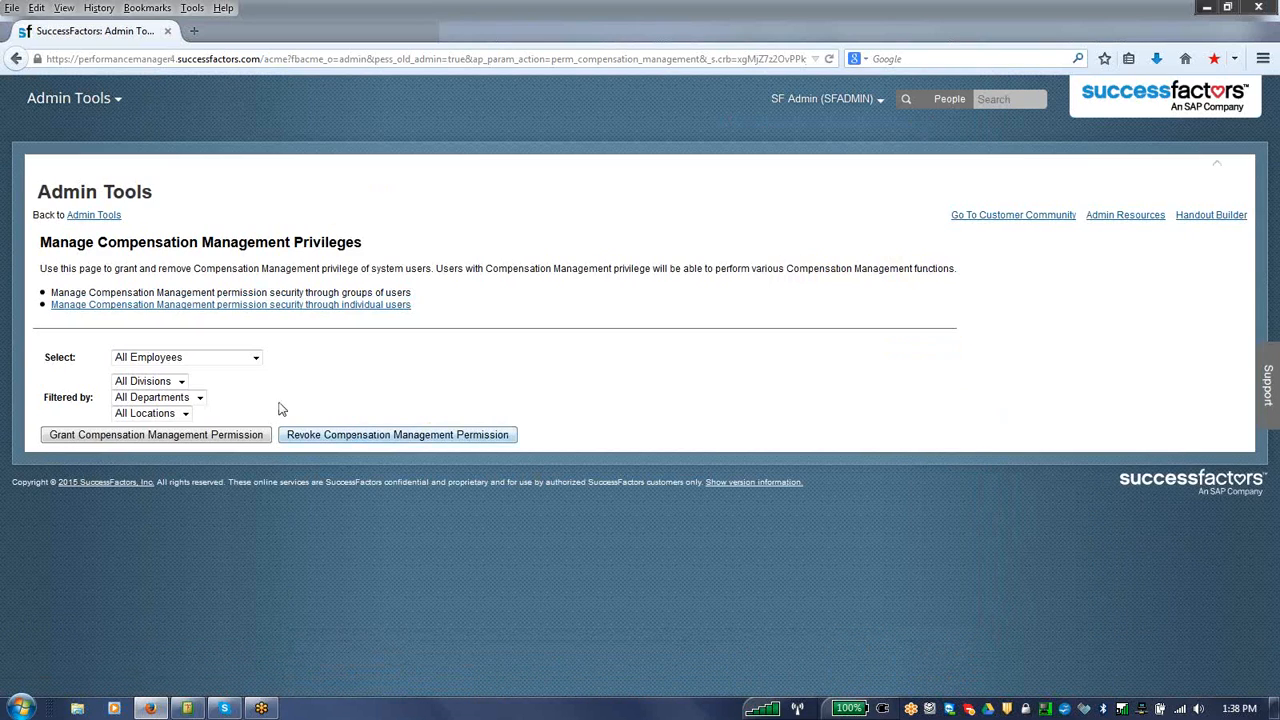
Step: Switch Compensation Management permission to management through individual users and look up the user with username employee1
{"action": "left_click", "coordinate": [258, 308]}
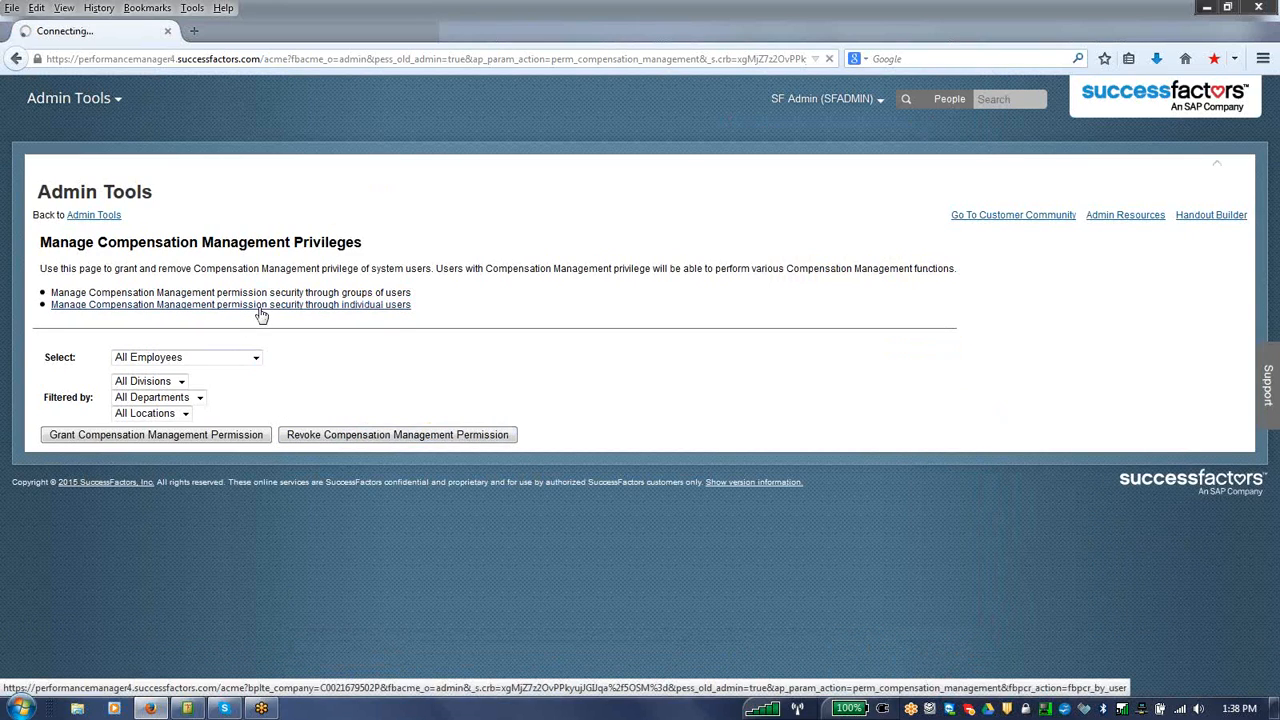
{"action": "left_click", "coordinate": [219, 432]}
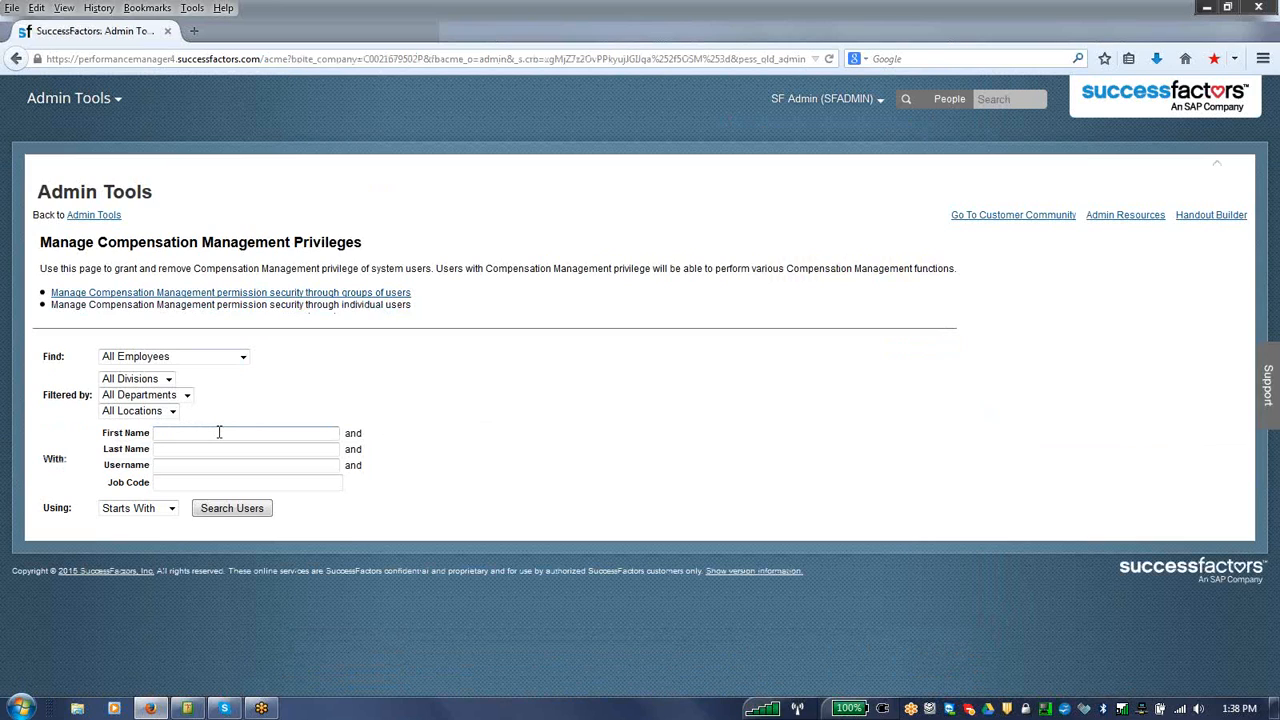
{"action": "type", "text": "em"}
{"action": "key", "text": "BackSpace"}
{"action": "key", "text": "BackSpace"}
{"action": "key", "text": "Tab"}
{"action": "key", "text": "Tab"}
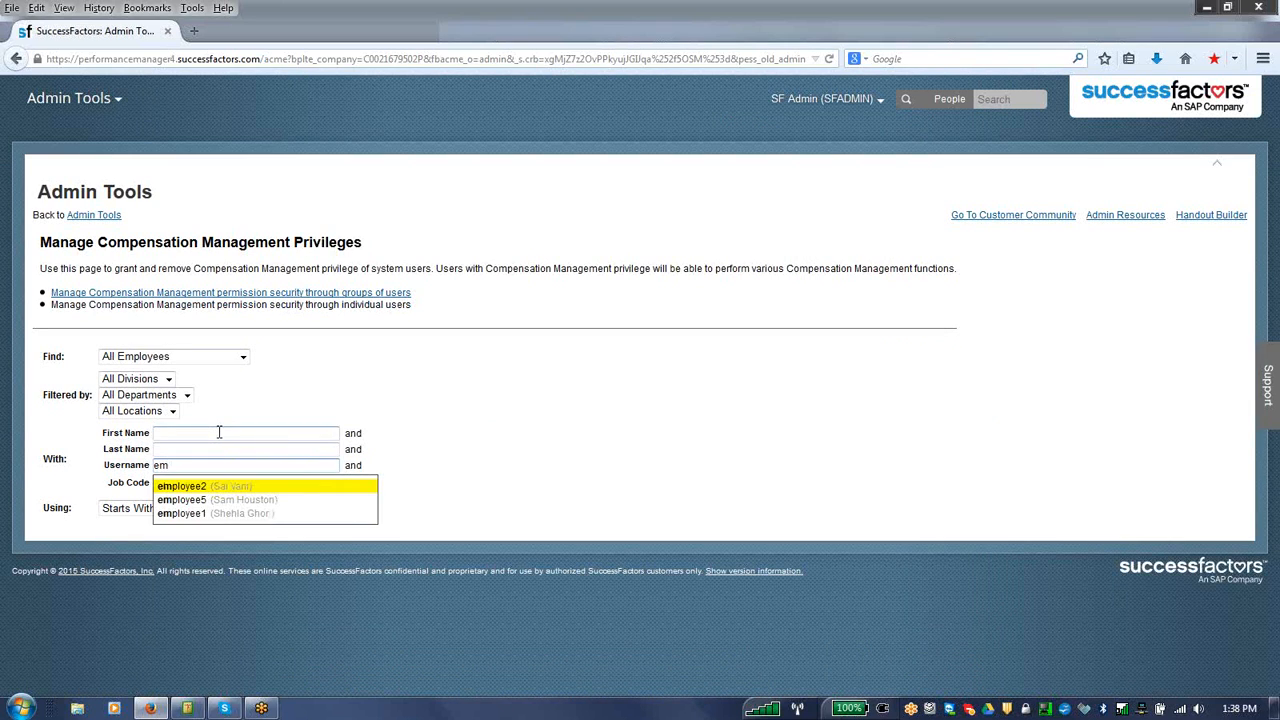
{"action": "left_click", "coordinate": [216, 513]}
{"action": "left_click", "coordinate": [216, 517]}
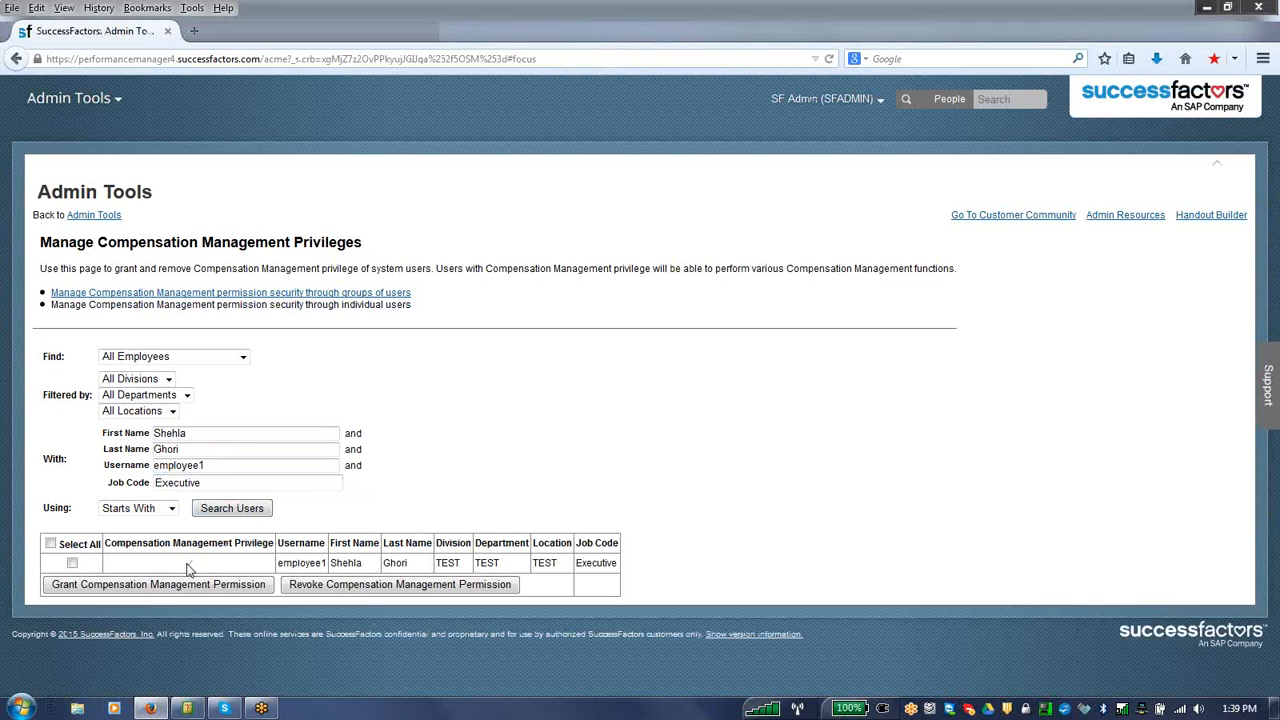
Step: Look up the Compensation Management privilege of the user with username employee2
{"action": "left_click", "coordinate": [219, 464]}
{"action": "key", "text": "BackSpace"}
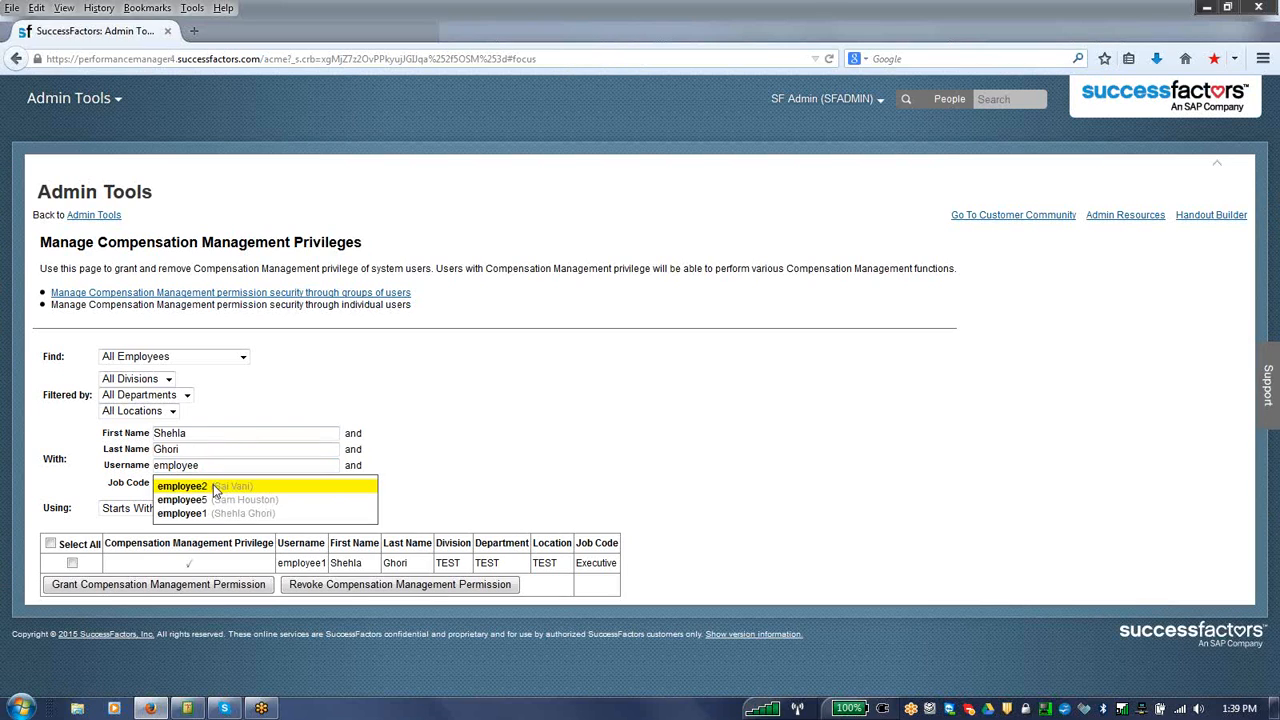
{"action": "left_click", "coordinate": [216, 487]}
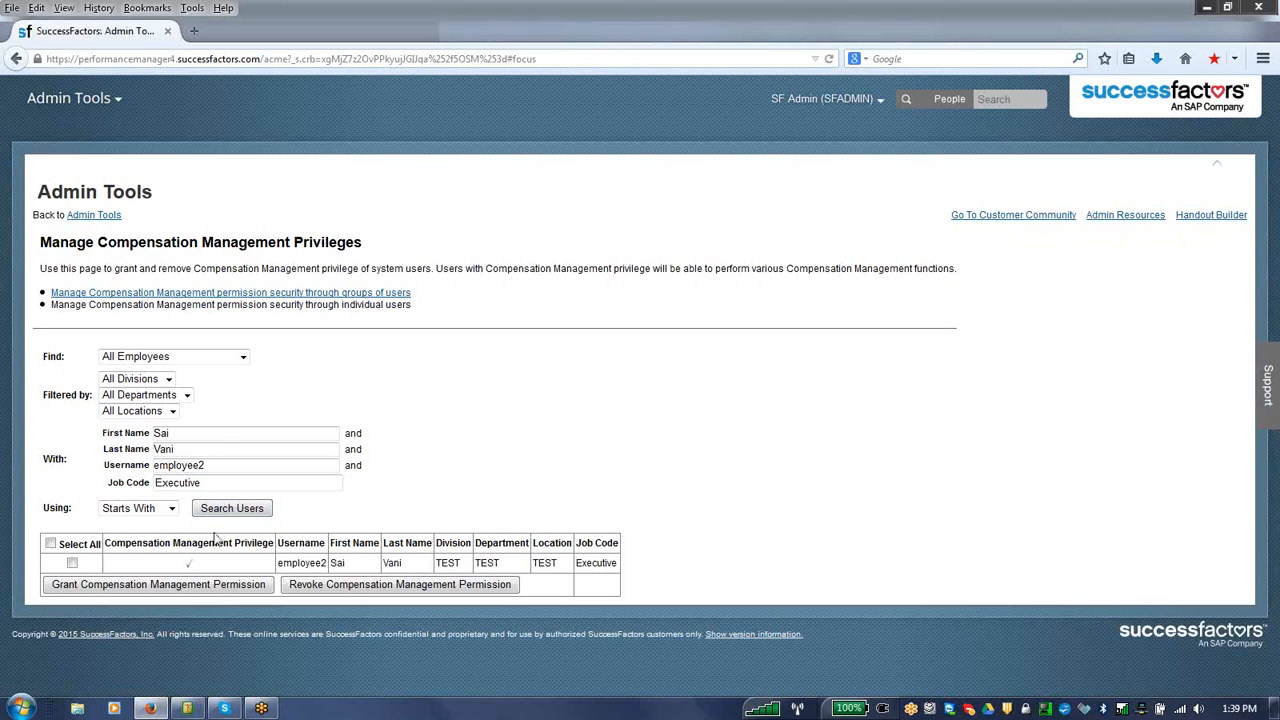
Step: Find the user with username employee5 and grant that user Compensation Management Permission
{"action": "key", "text": "BackSpace"}
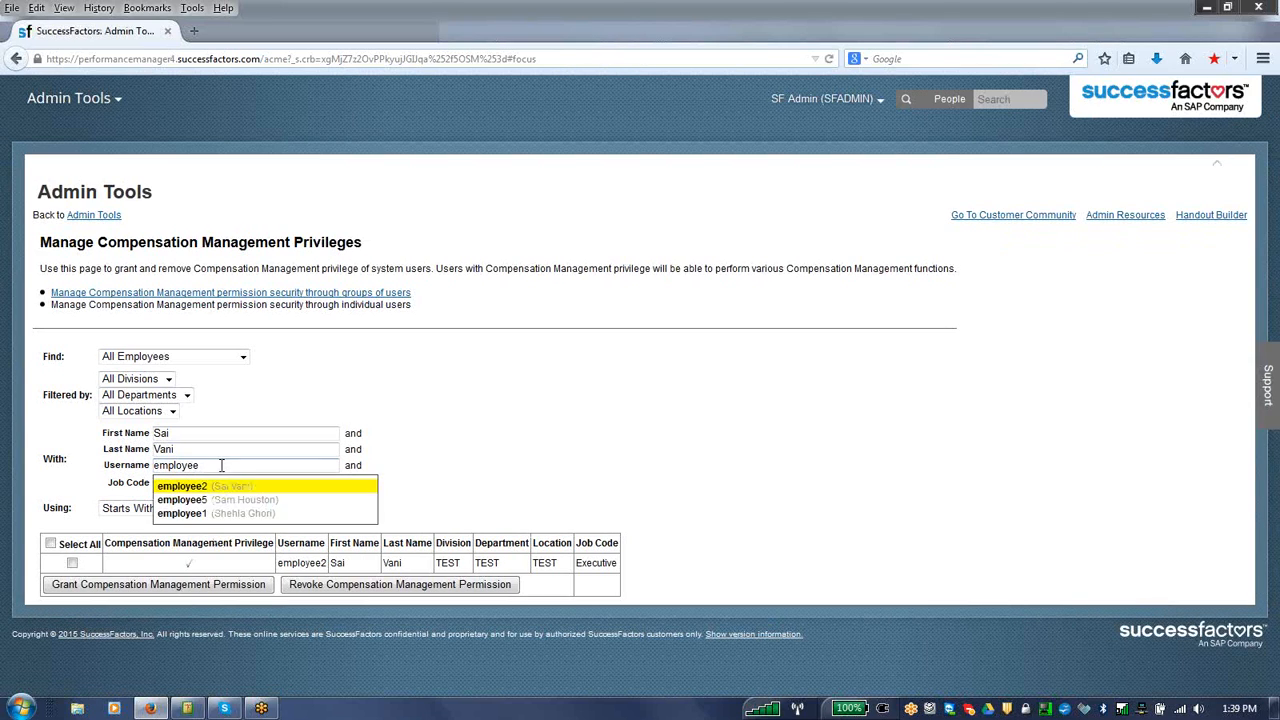
{"action": "left_click", "coordinate": [220, 499]}
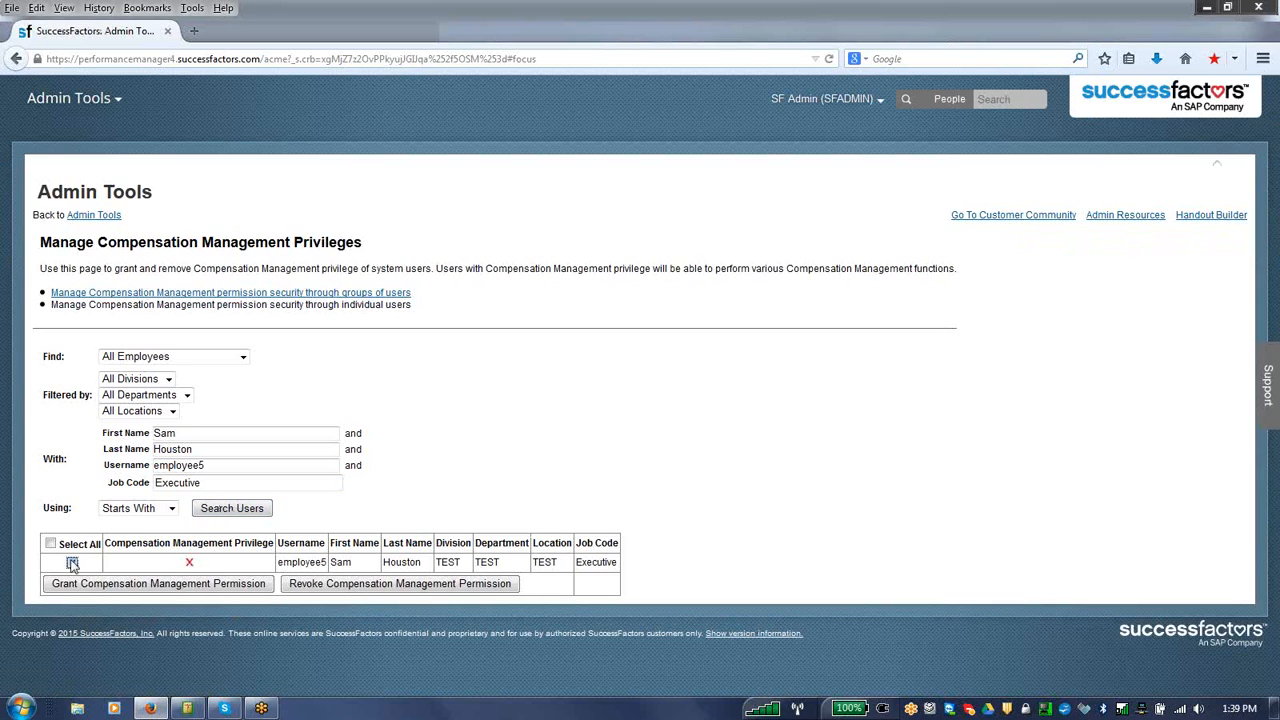
{"action": "left_click", "coordinate": [100, 584]}
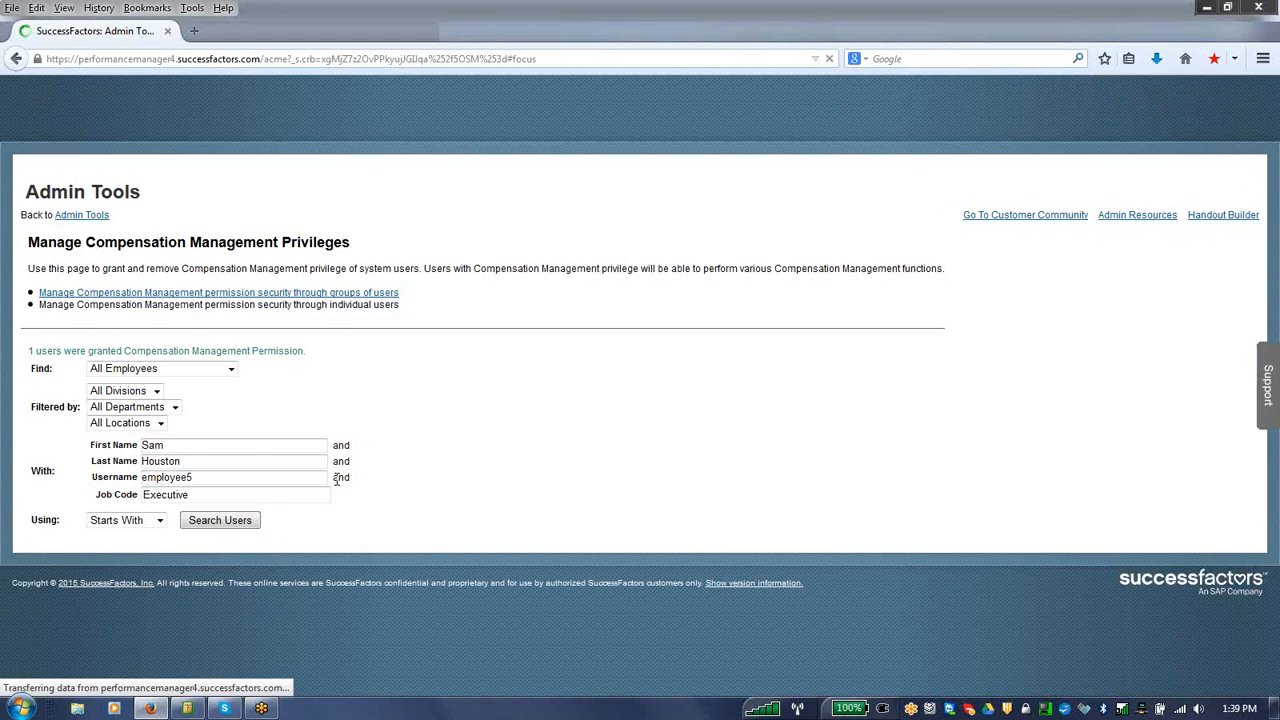
Step: Return to Admin Tools and open Dashboard / List View / Spotlight View / Report Access from the Set User Permissions options
{"action": "left_click", "coordinate": [100, 215]}
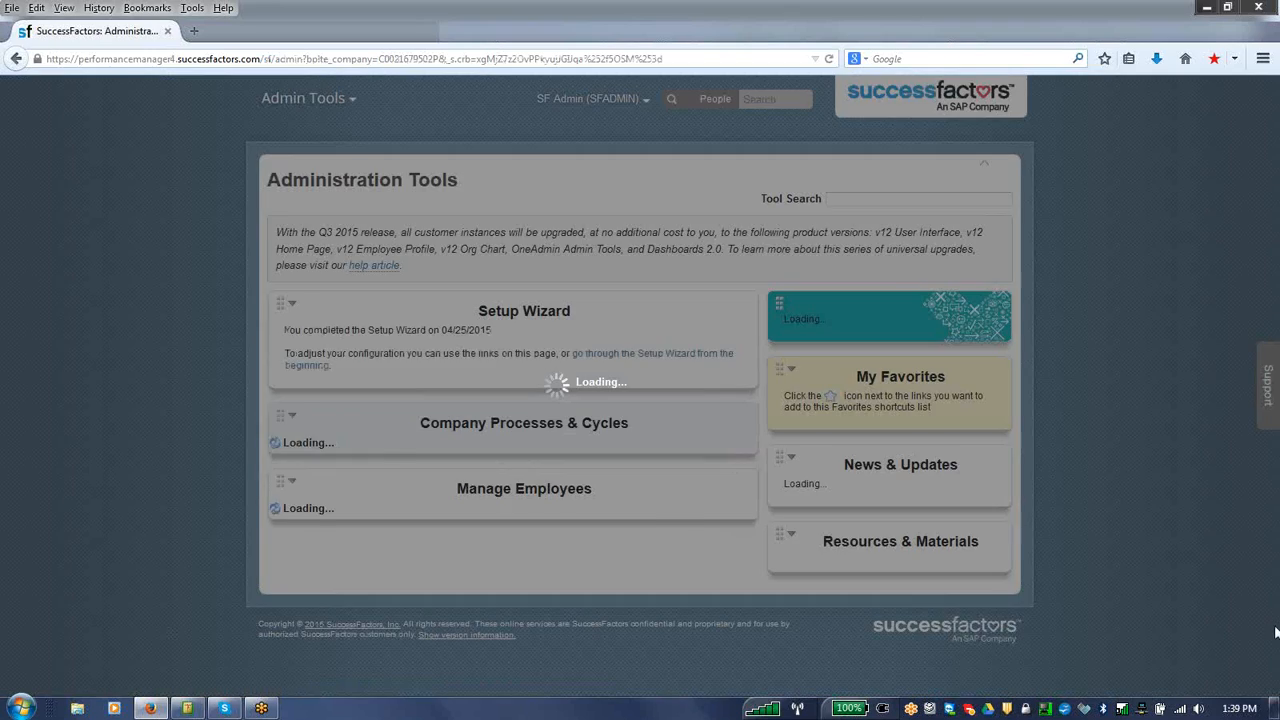
{"action": "scroll", "coordinate": [673, 620], "scroll_direction": "down", "scroll_amount": 2}
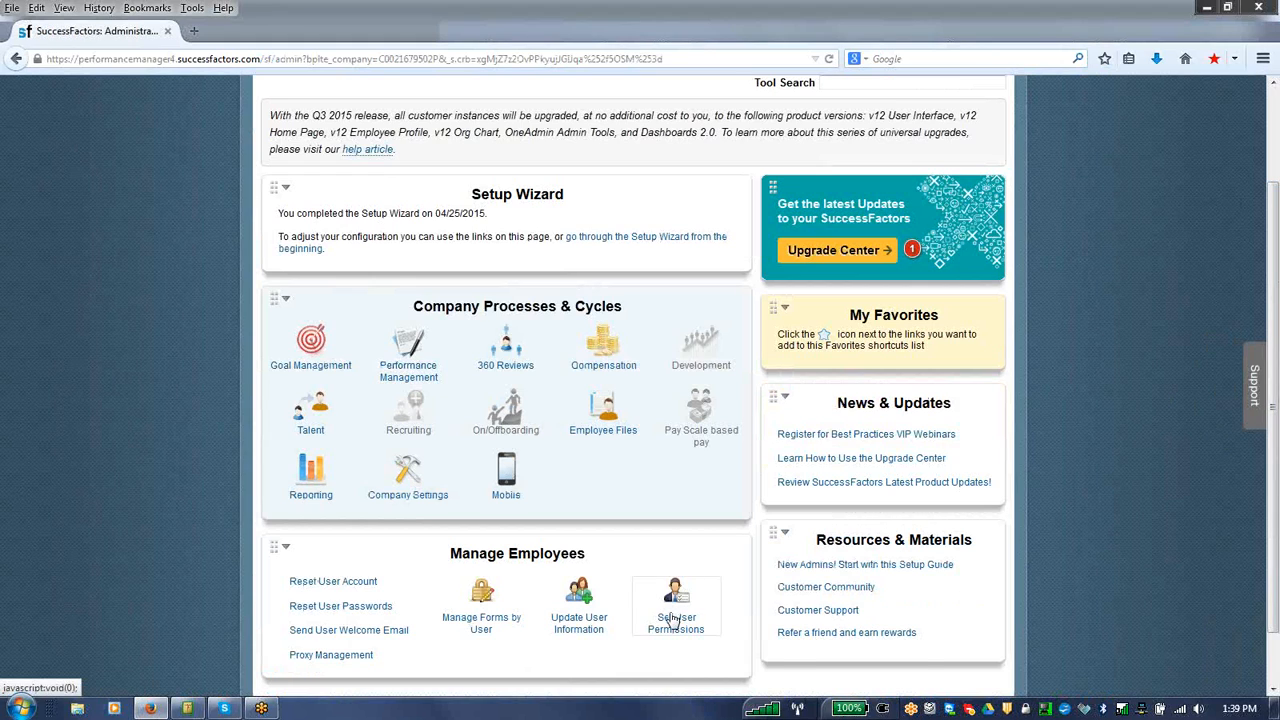
{"action": "mouse_move", "coordinate": [675, 621]}
{"action": "scroll", "coordinate": [1025, 468], "scroll_direction": "down", "scroll_amount": 1}
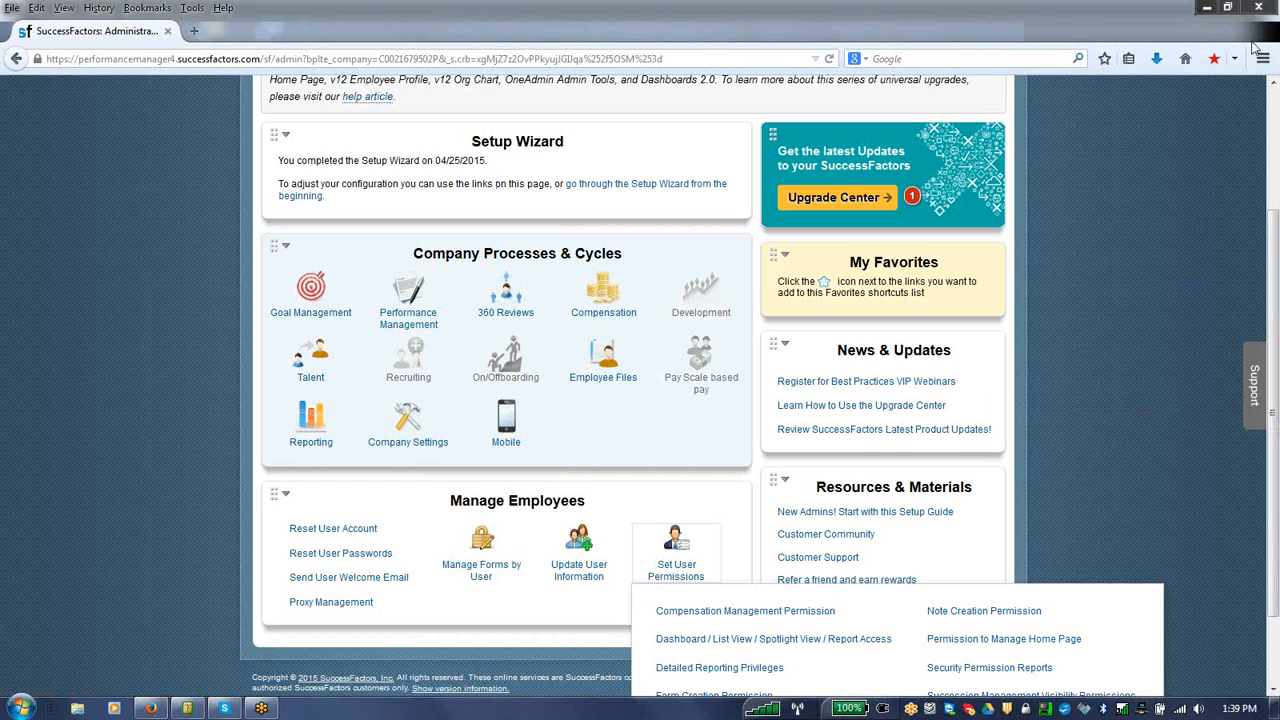
{"action": "scroll", "coordinate": [1276, 620], "scroll_direction": "down", "scroll_amount": 2}
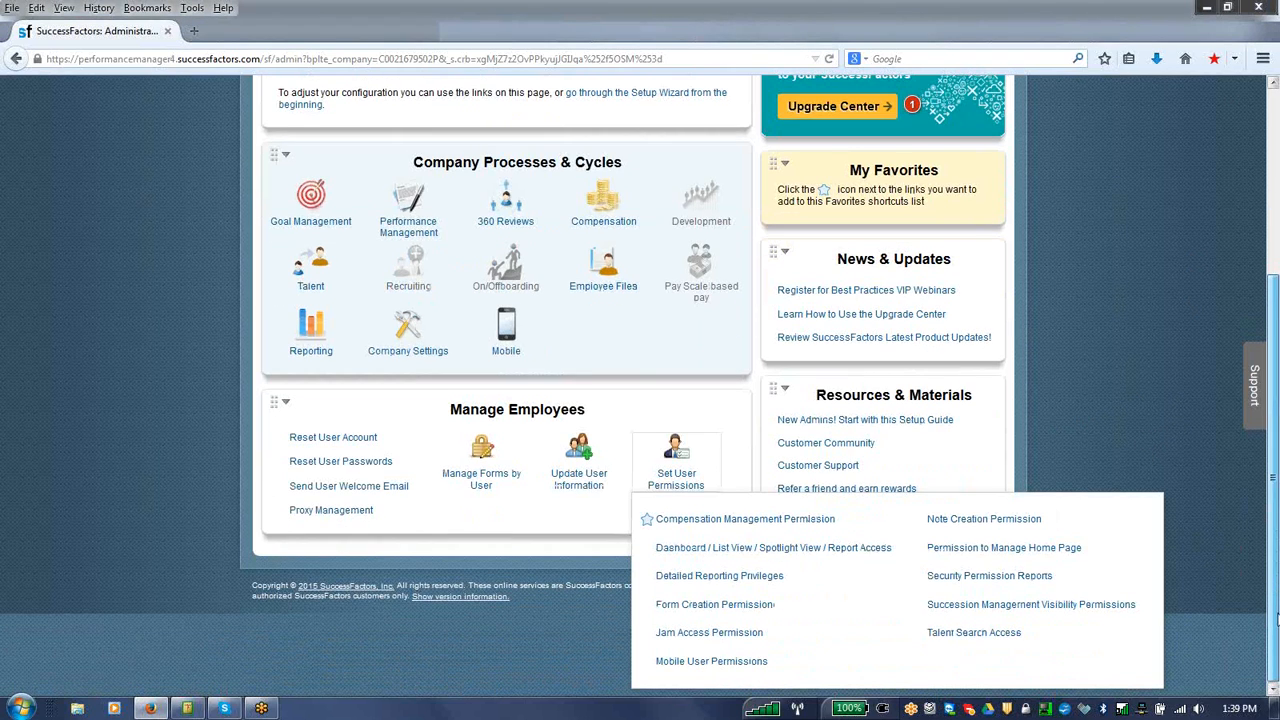
{"action": "left_click", "coordinate": [845, 548]}
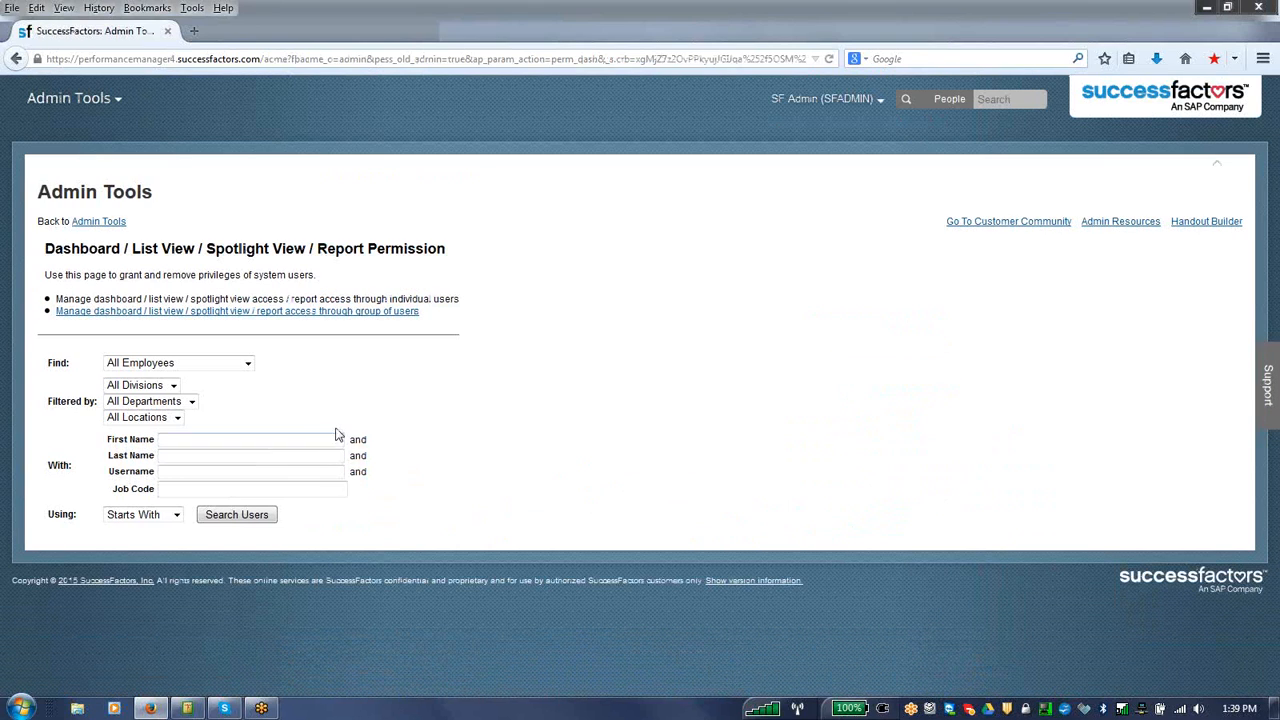
Step: Review the dashboard and report access options for managing permissions through a group of users, including the employee selection choices
{"action": "left_click", "coordinate": [340, 312]}
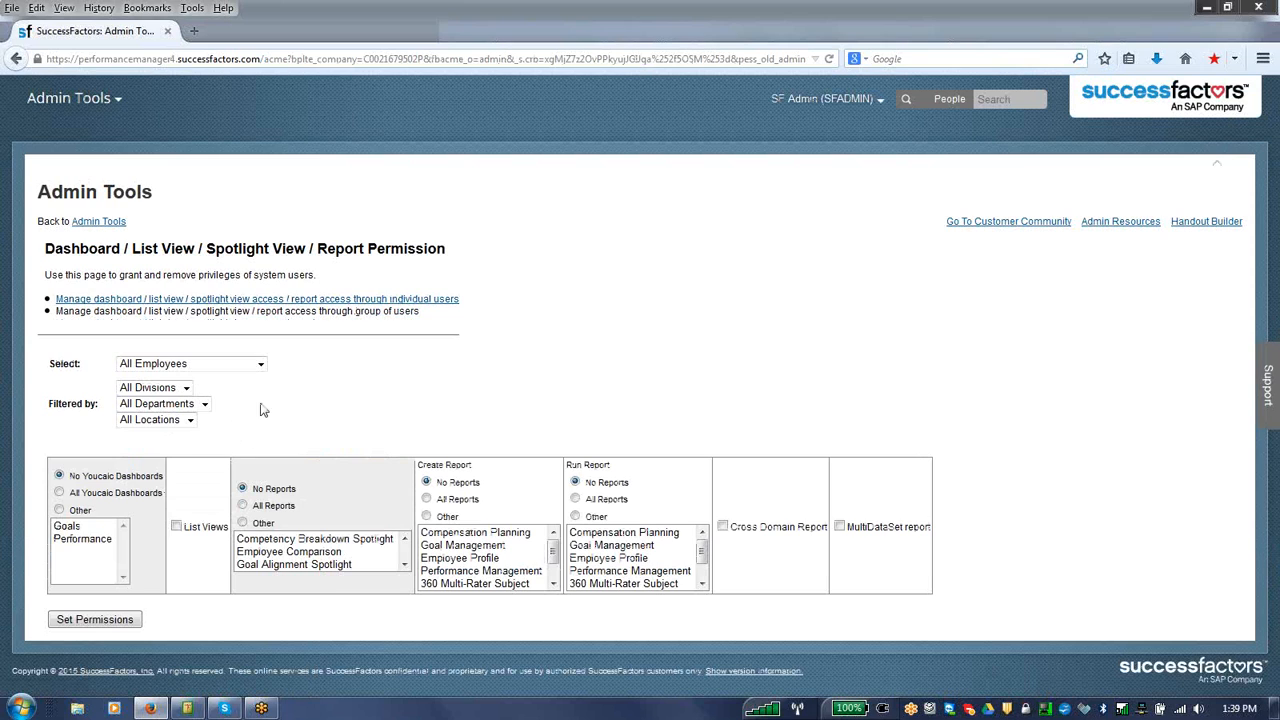
{"action": "left_click", "coordinate": [260, 366]}
{"action": "left_click", "coordinate": [260, 368]}
Step: Switch back to managing report access through individual users and search for the username employee1
{"action": "left_click", "coordinate": [348, 302]}
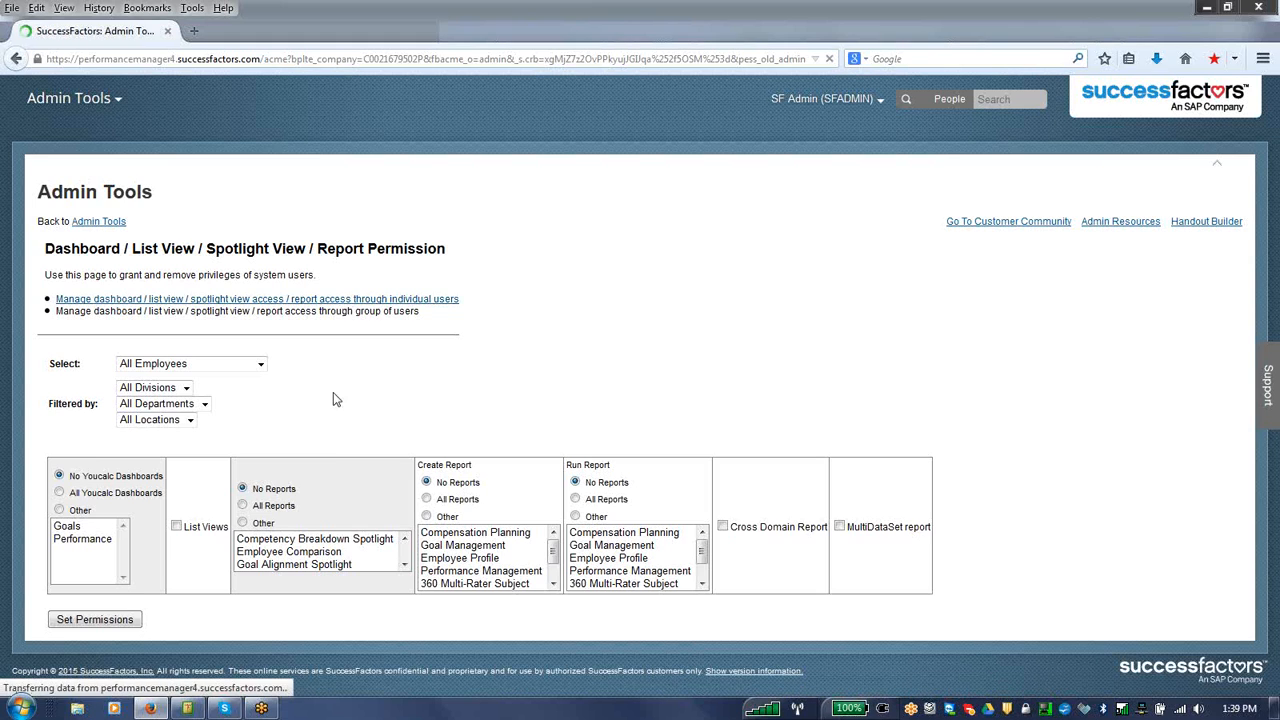
{"action": "left_click", "coordinate": [270, 473]}
{"action": "type", "text": "e"}
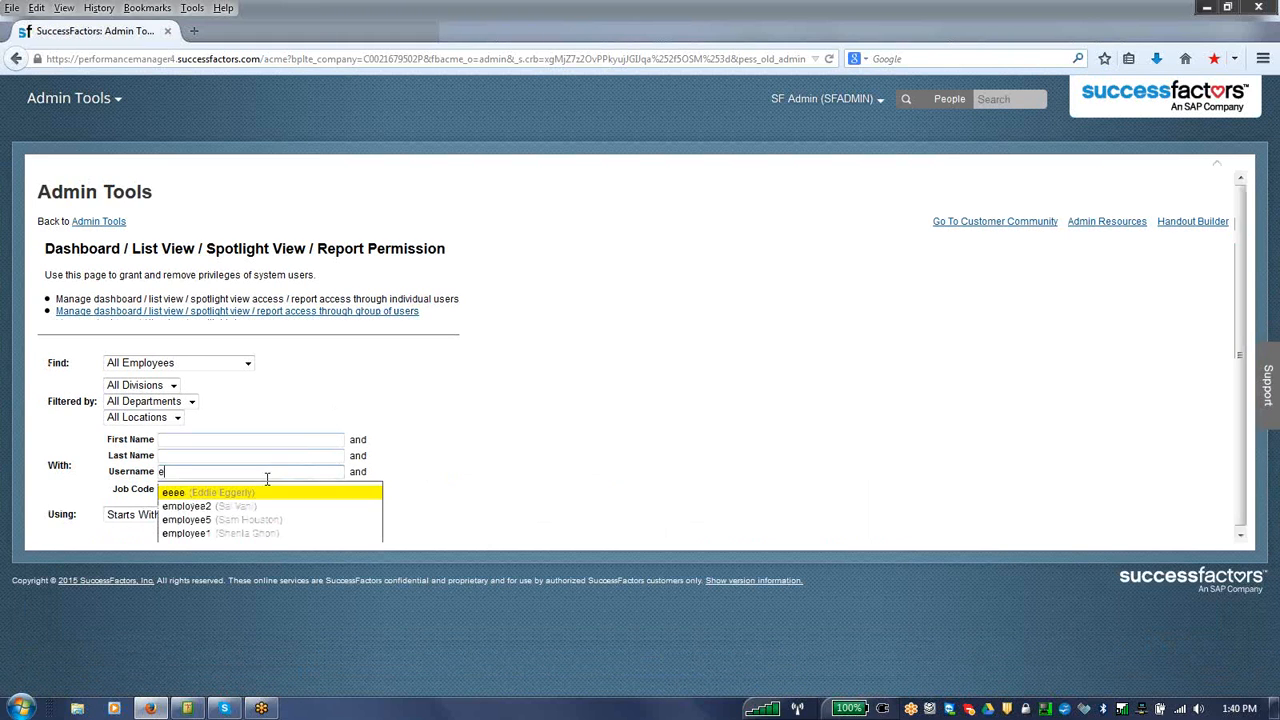
{"action": "left_click", "coordinate": [250, 531]}
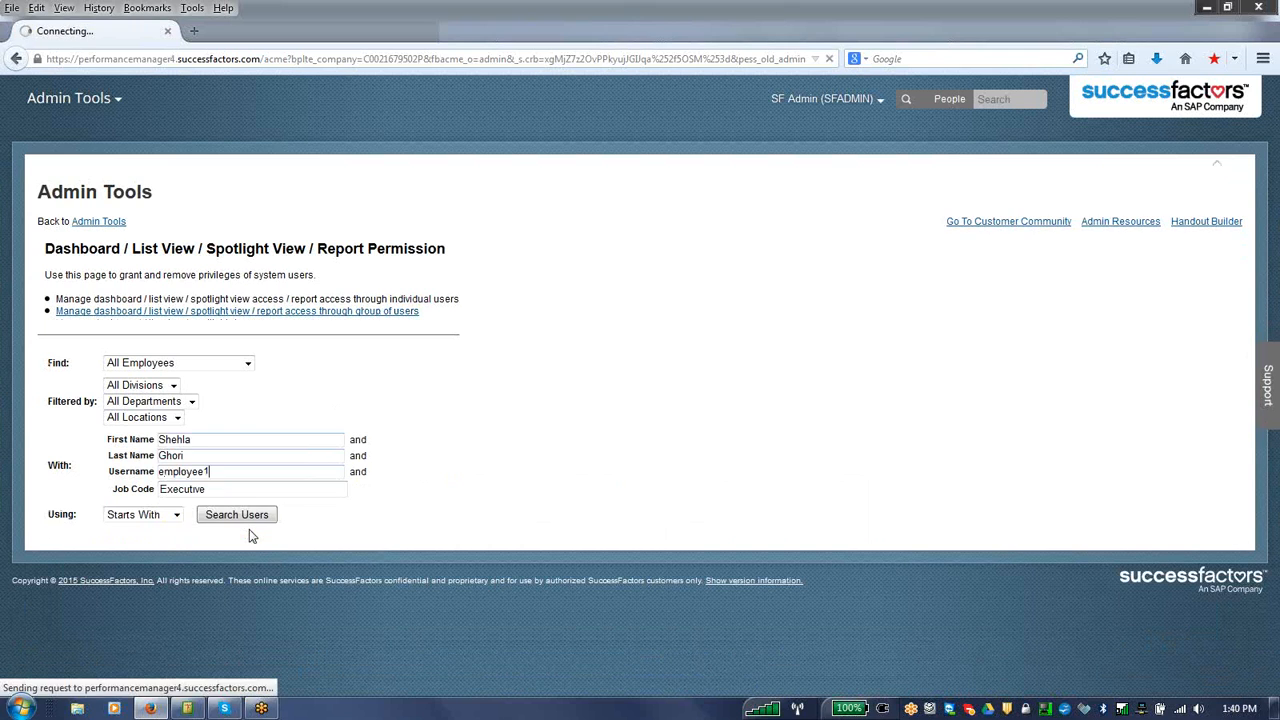
{"action": "left_click", "coordinate": [238, 515]}
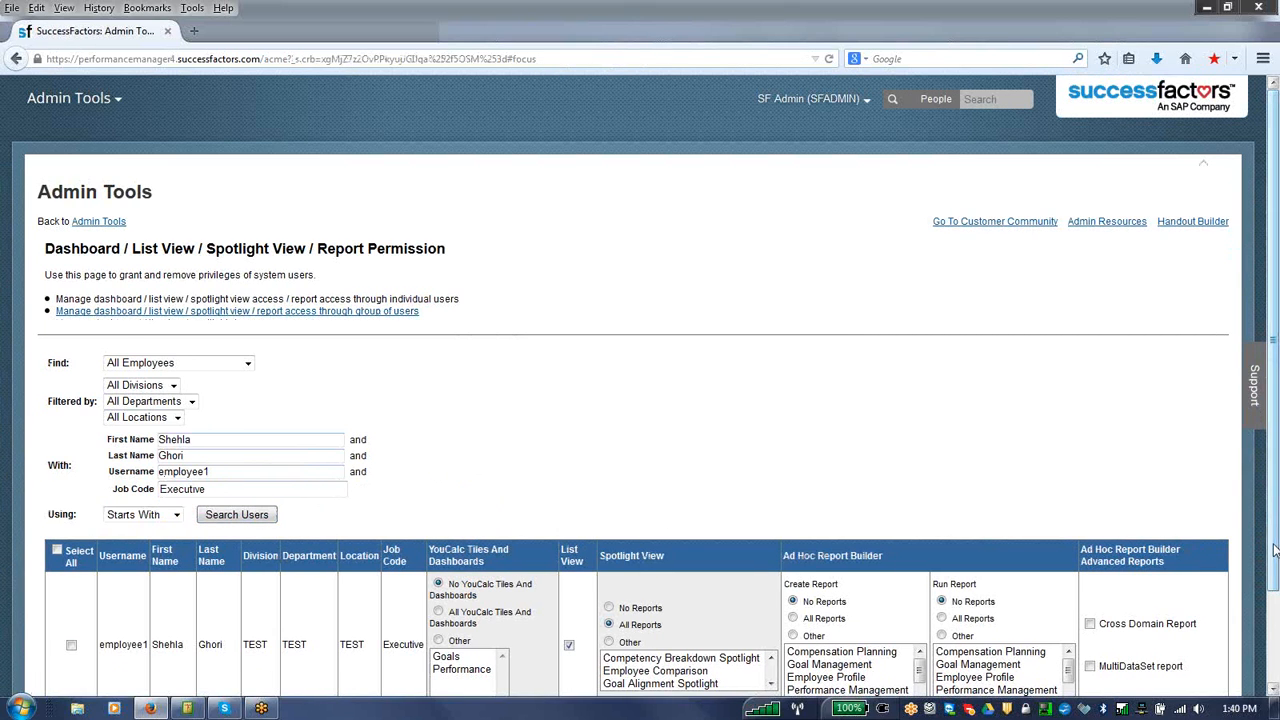
Step: Give employee1 All YouCalc Tiles and Dashboards, All Reports for Create and Run Report, and MultiDataSet report access, and save the permissions
{"action": "scroll", "coordinate": [683, 600], "scroll_direction": "down", "scroll_amount": 2}
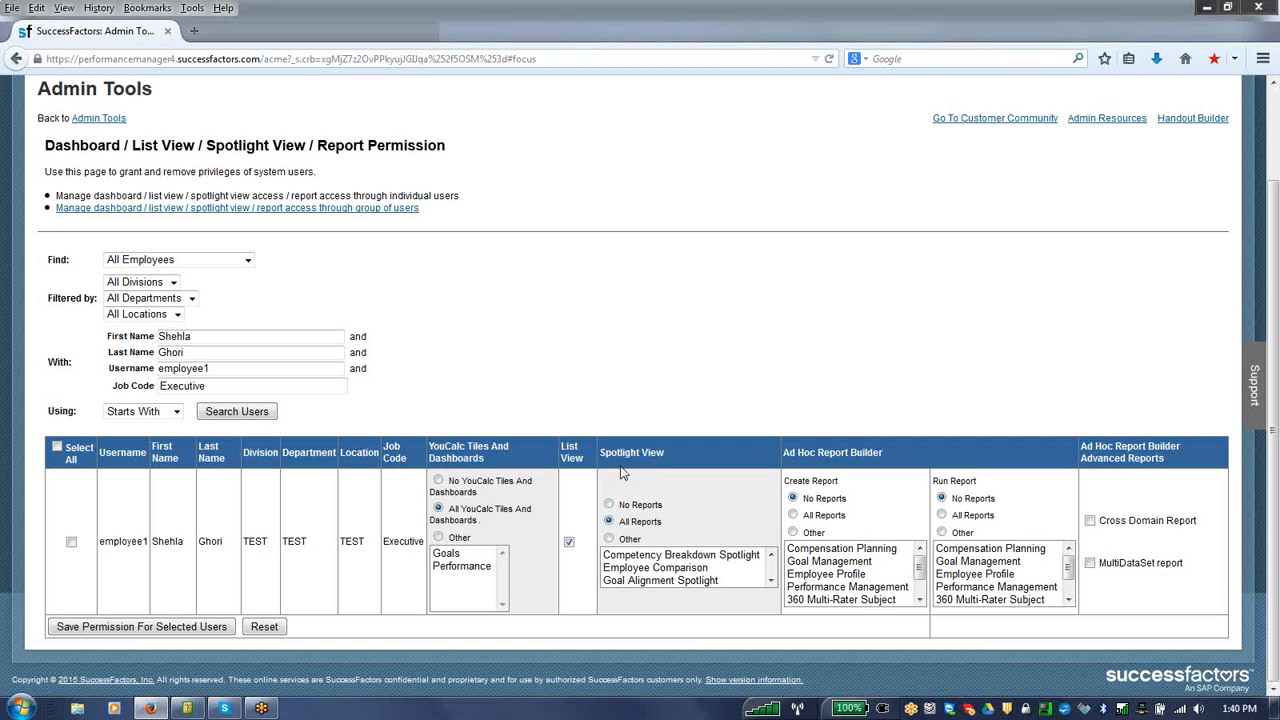
{"action": "left_click", "coordinate": [795, 515]}
{"action": "left_click", "coordinate": [942, 515]}
{"action": "left_click", "coordinate": [1090, 563]}
{"action": "left_click", "coordinate": [71, 541]}
{"action": "left_click", "coordinate": [190, 630]}
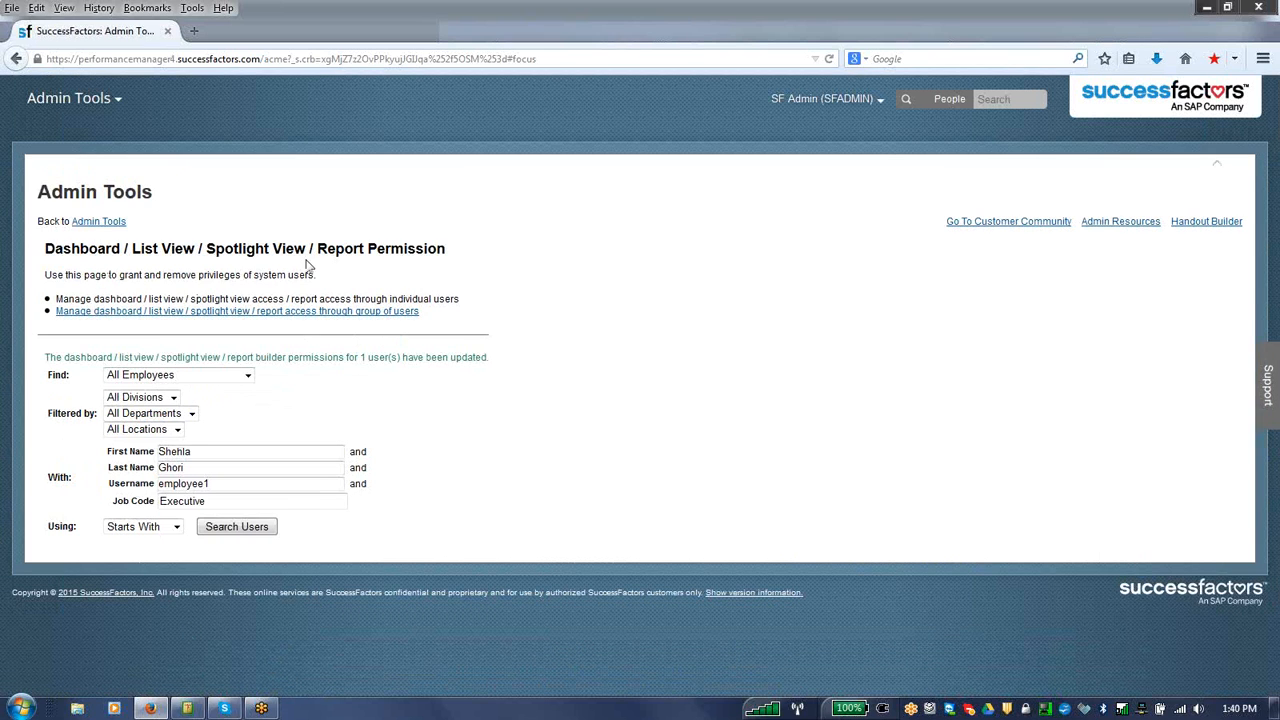
Step: Return to Admin Tools and open Detailed Reporting Privileges from the Set User Permissions options
{"action": "left_click", "coordinate": [98, 221]}
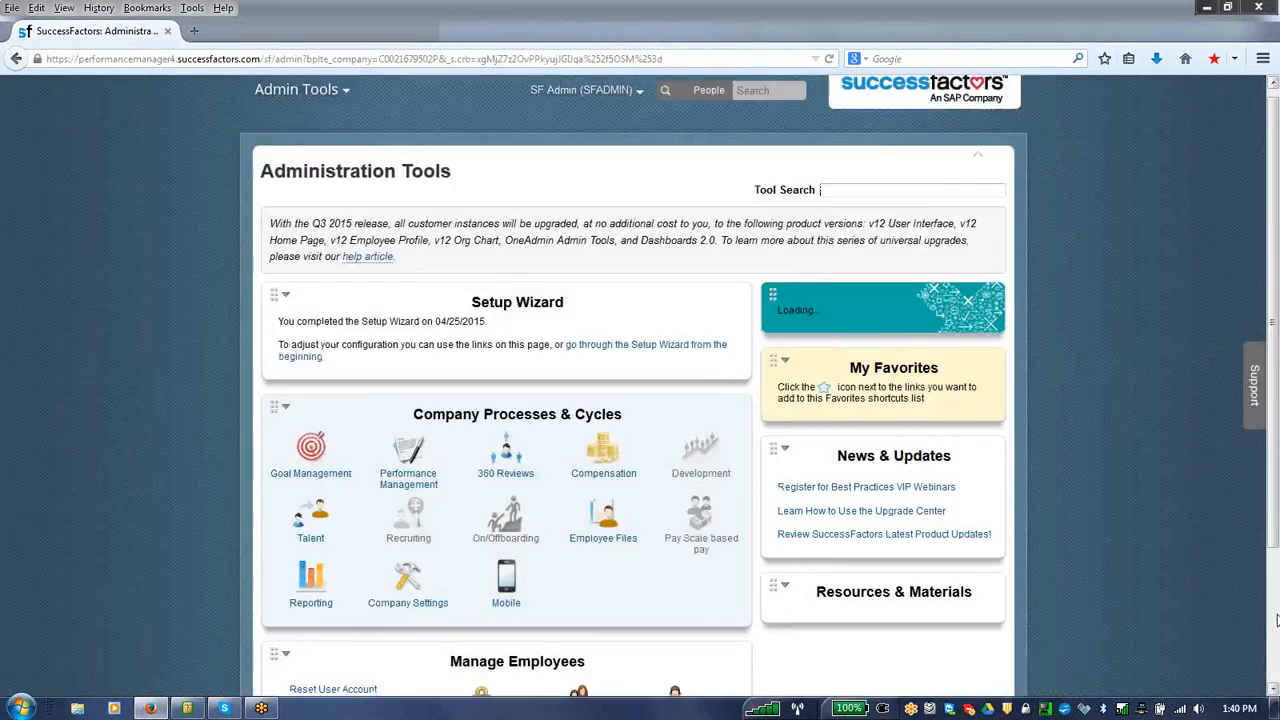
{"action": "left_click", "coordinate": [1276, 617]}
{"action": "left_click", "coordinate": [664, 564]}
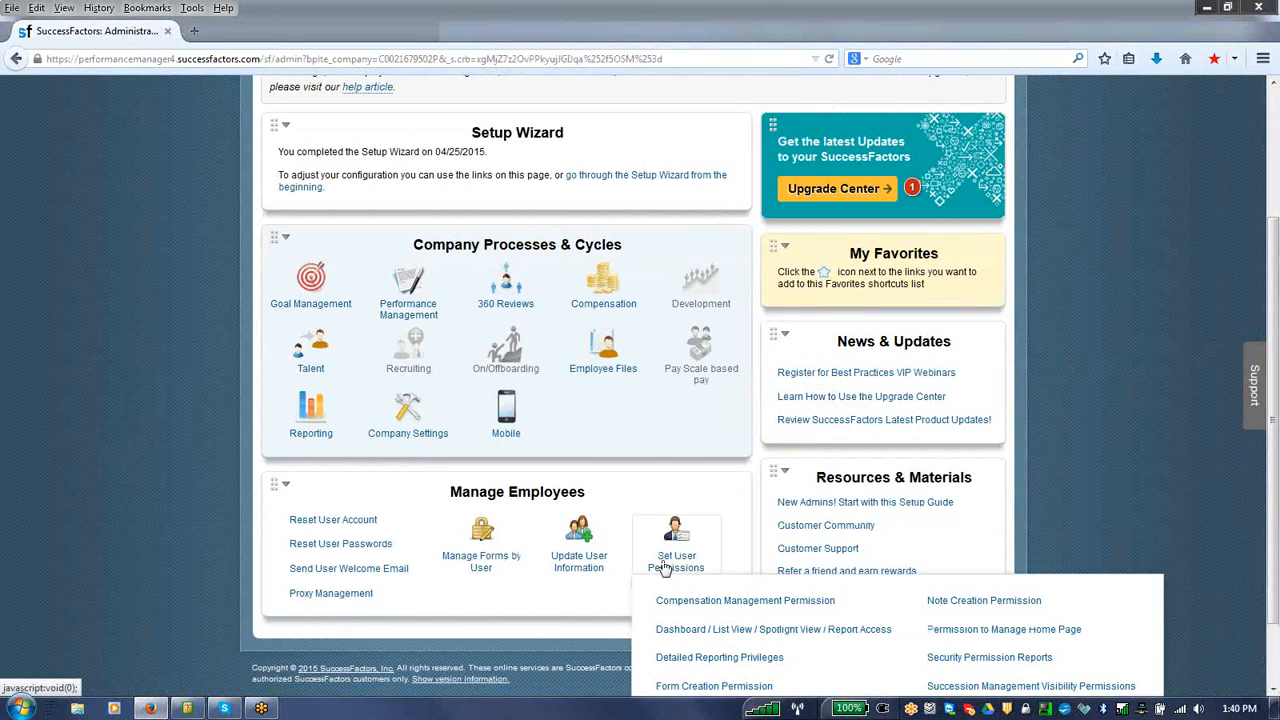
{"action": "scroll", "coordinate": [860, 600], "scroll_direction": "down", "scroll_amount": 2}
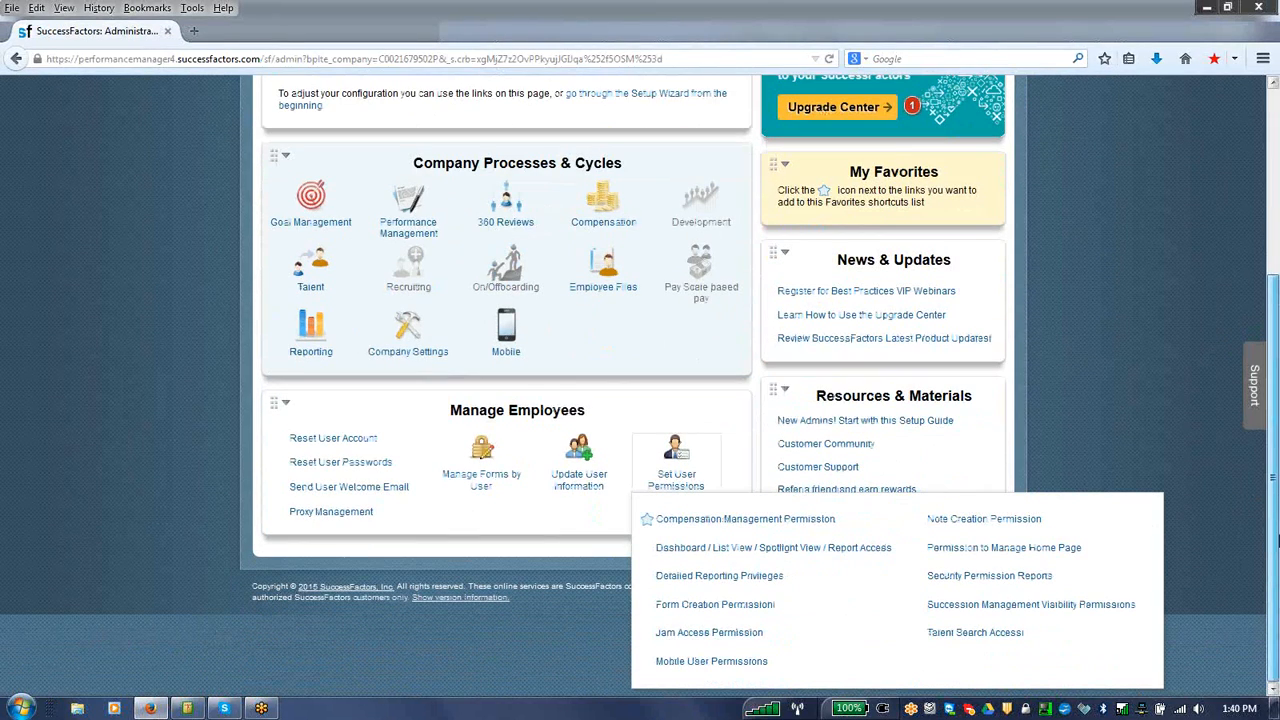
{"action": "left_click", "coordinate": [778, 578]}
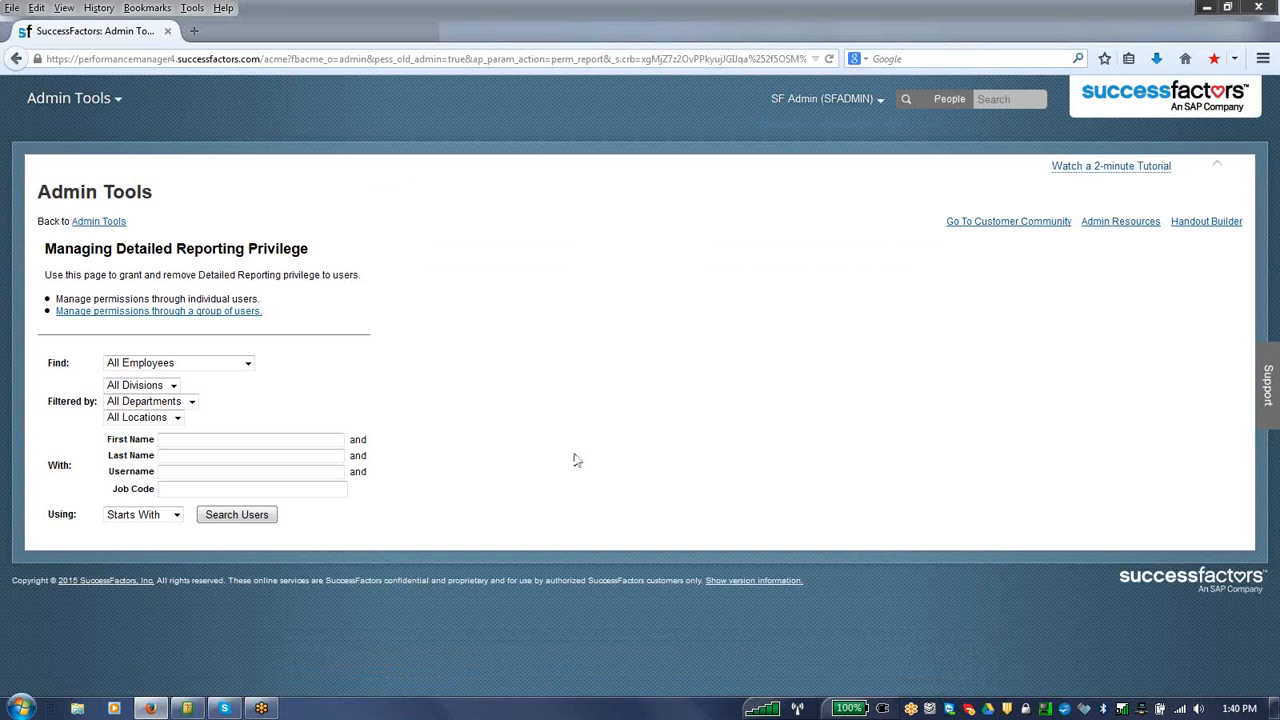
Step: Find the user with username employee1 for managing detailed reporting privileges
{"action": "left_click", "coordinate": [200, 476]}
{"action": "type", "text": "e"}
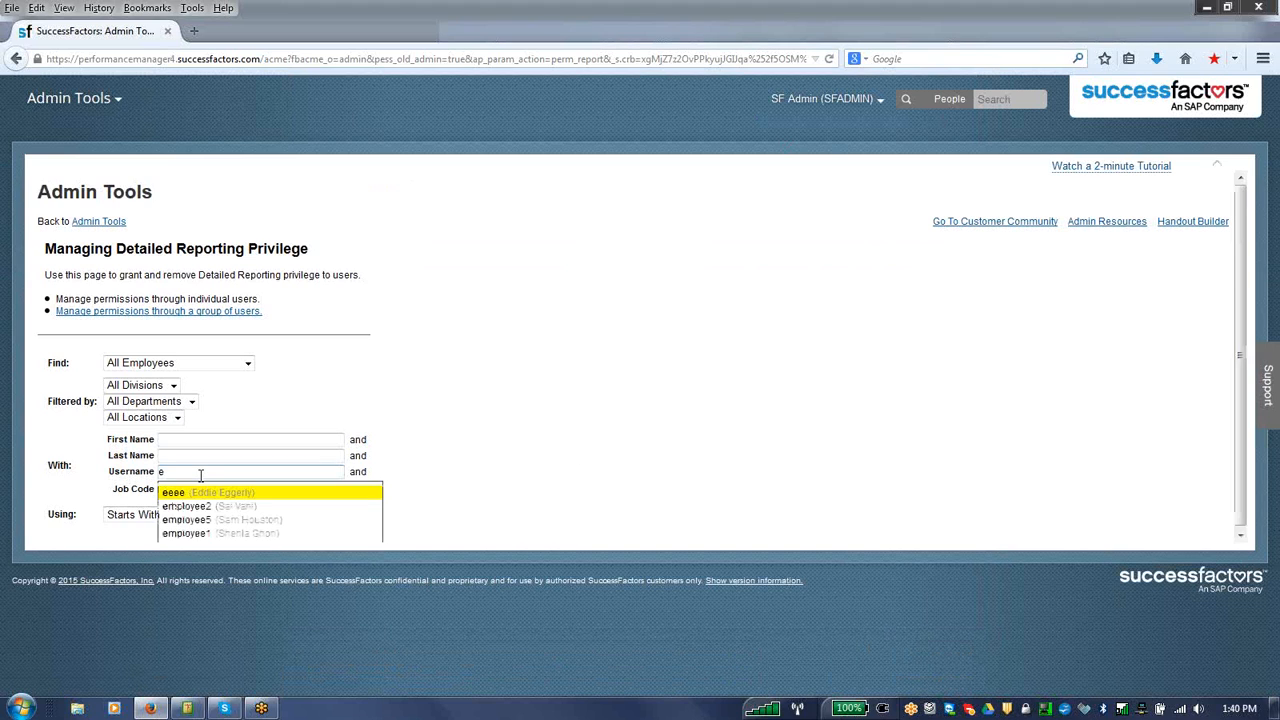
{"action": "left_click", "coordinate": [222, 527]}
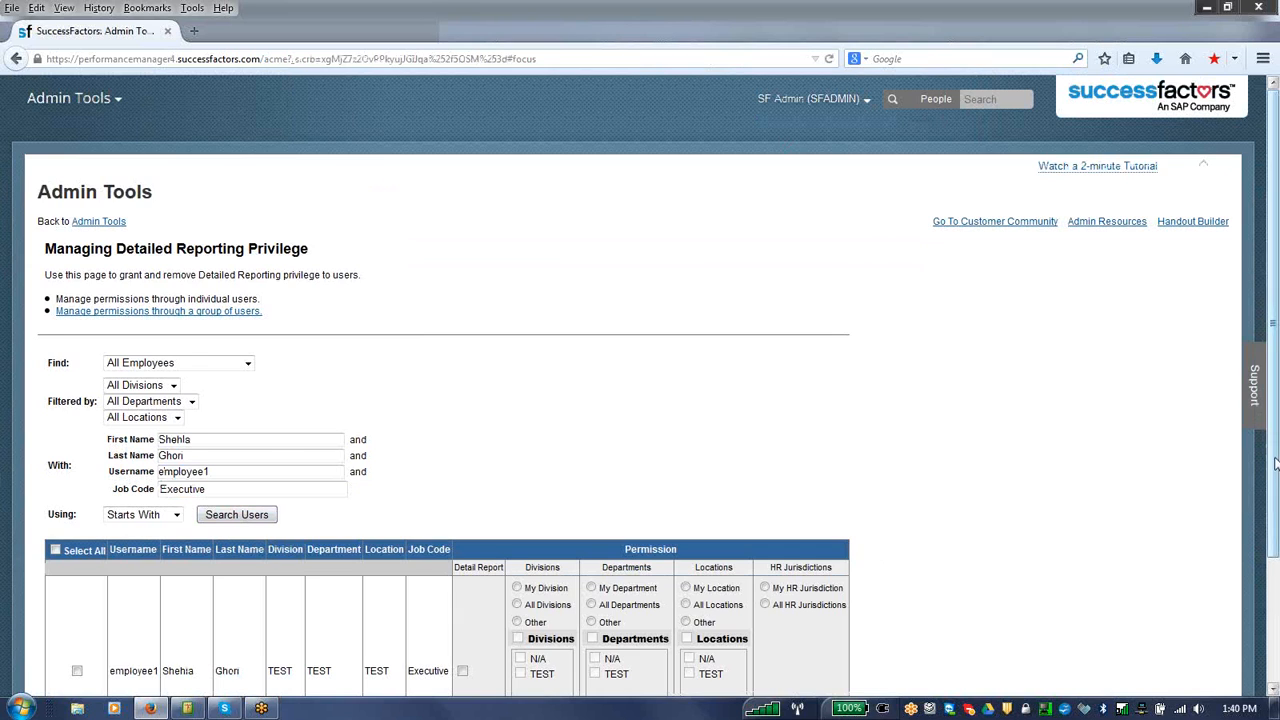
Step: Try to save Detail Report permission for employee1 covering All Divisions, All Departments and All Locations
{"action": "left_click_drag", "start_coordinate": [1276, 490], "coordinate": [1266, 575]}
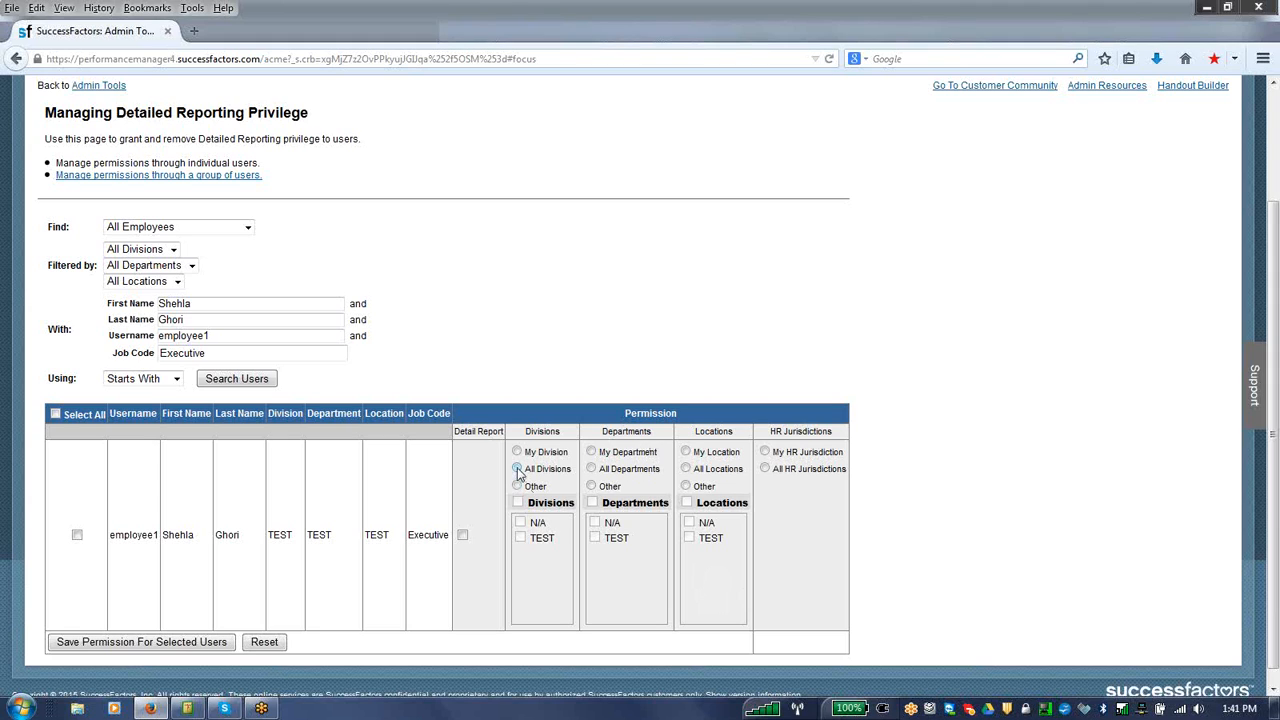
{"action": "left_click", "coordinate": [462, 535]}
{"action": "left_click", "coordinate": [591, 469]}
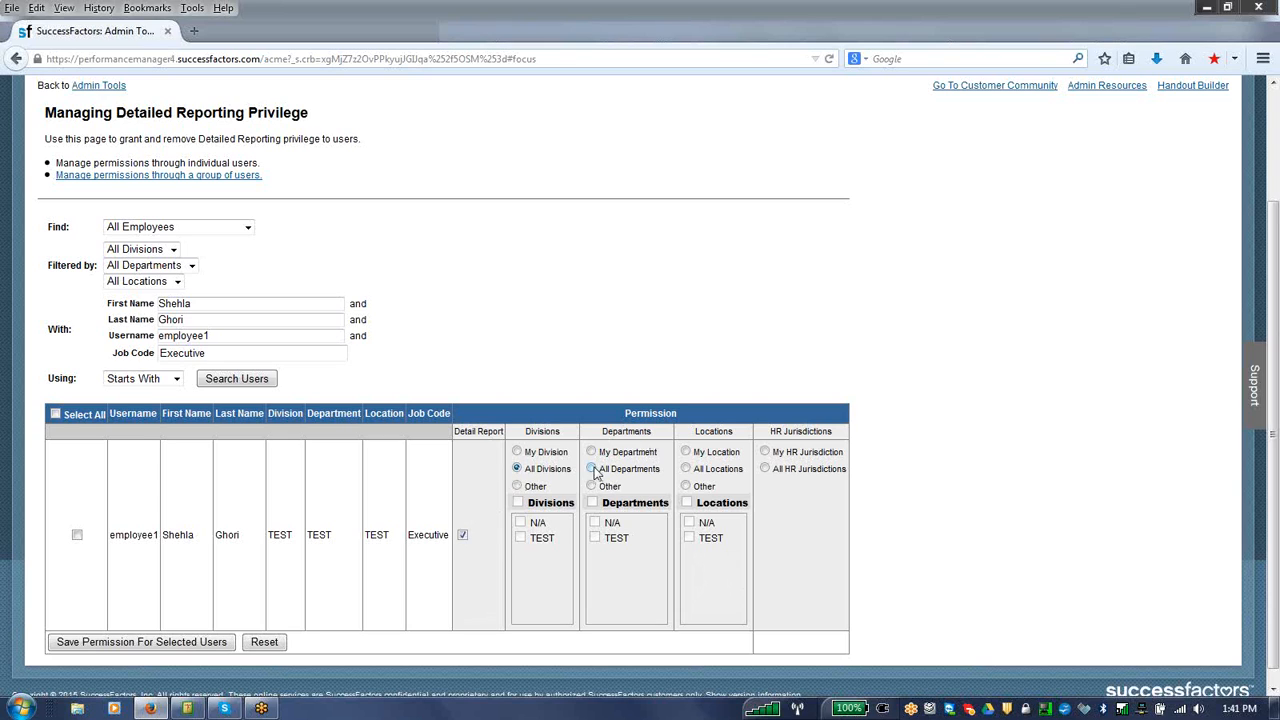
{"action": "left_click", "coordinate": [686, 469]}
{"action": "left_click", "coordinate": [185, 641]}
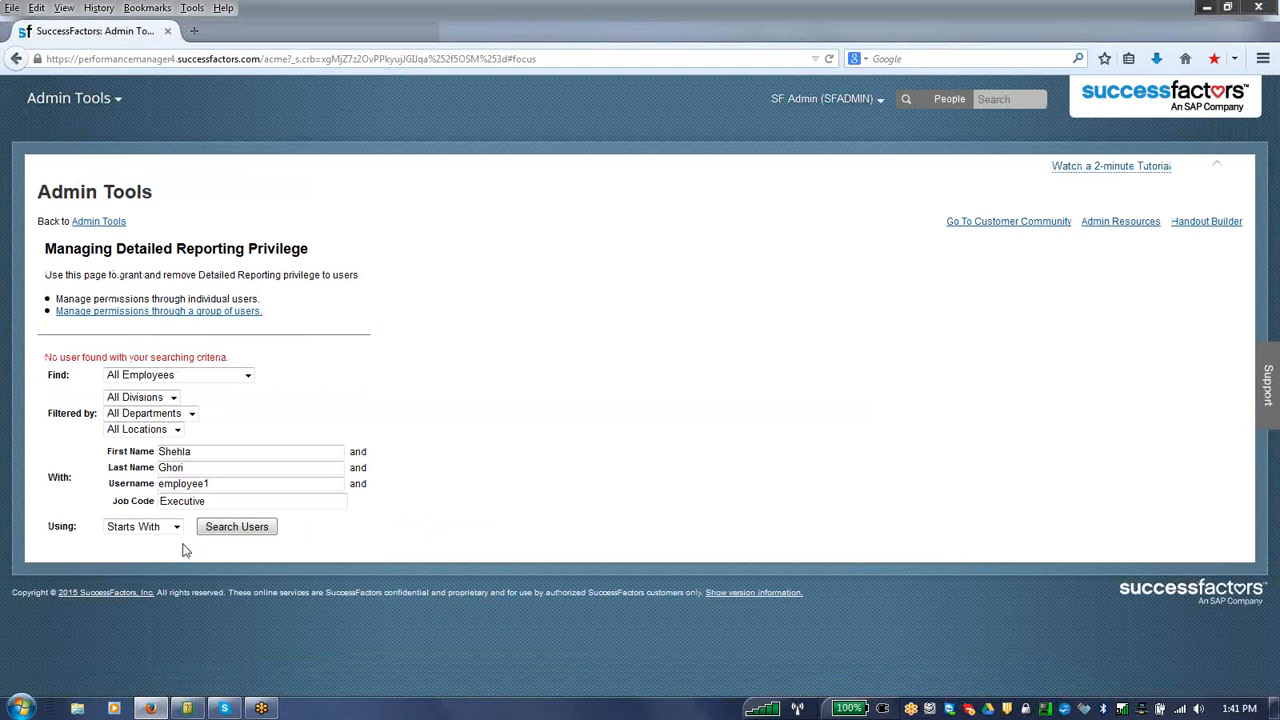
Step: Search for employee1 again, select the user, and save Detail Report permission for All Divisions, All Departments, All Locations and All HR Jurisdictions
{"action": "left_click", "coordinate": [215, 529]}
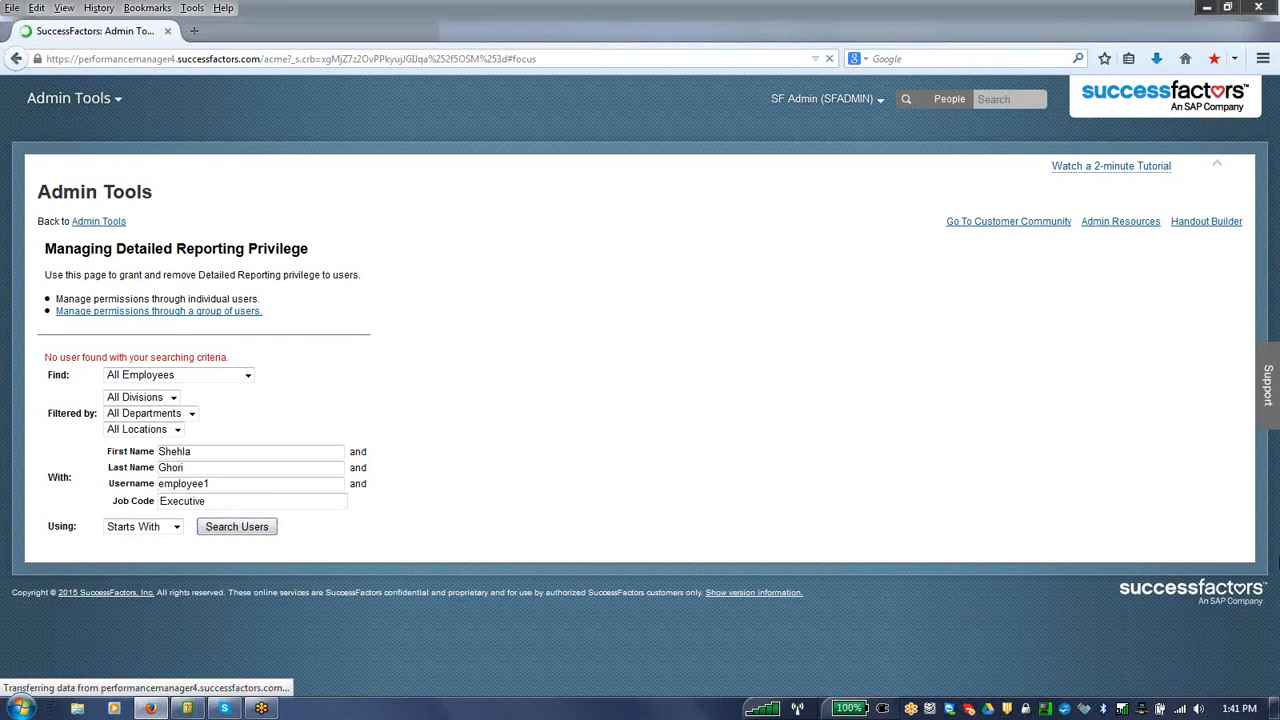
{"action": "scroll", "coordinate": [575, 548], "scroll_direction": "down", "scroll_amount": 3}
{"action": "left_click", "coordinate": [77, 518]}
{"action": "left_click", "coordinate": [517, 452]}
{"action": "left_click", "coordinate": [592, 453]}
{"action": "left_click", "coordinate": [765, 452]}
{"action": "left_click", "coordinate": [463, 519]}
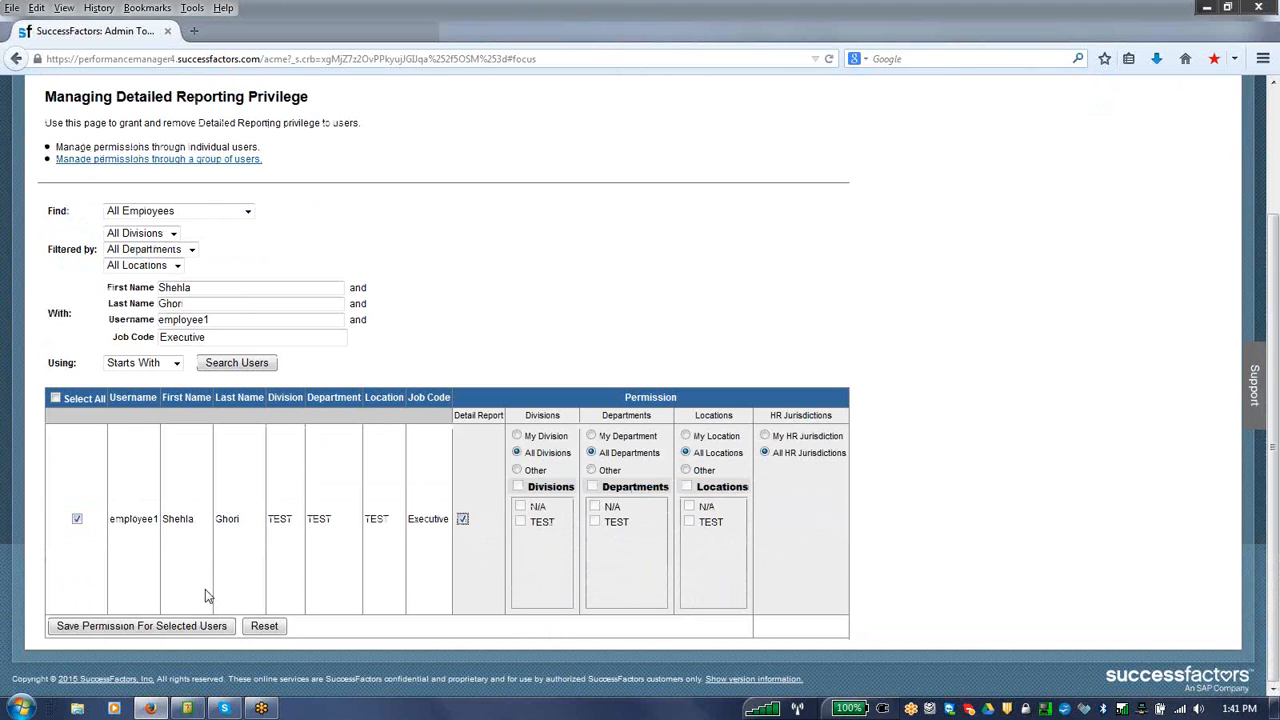
{"action": "left_click", "coordinate": [123, 626]}
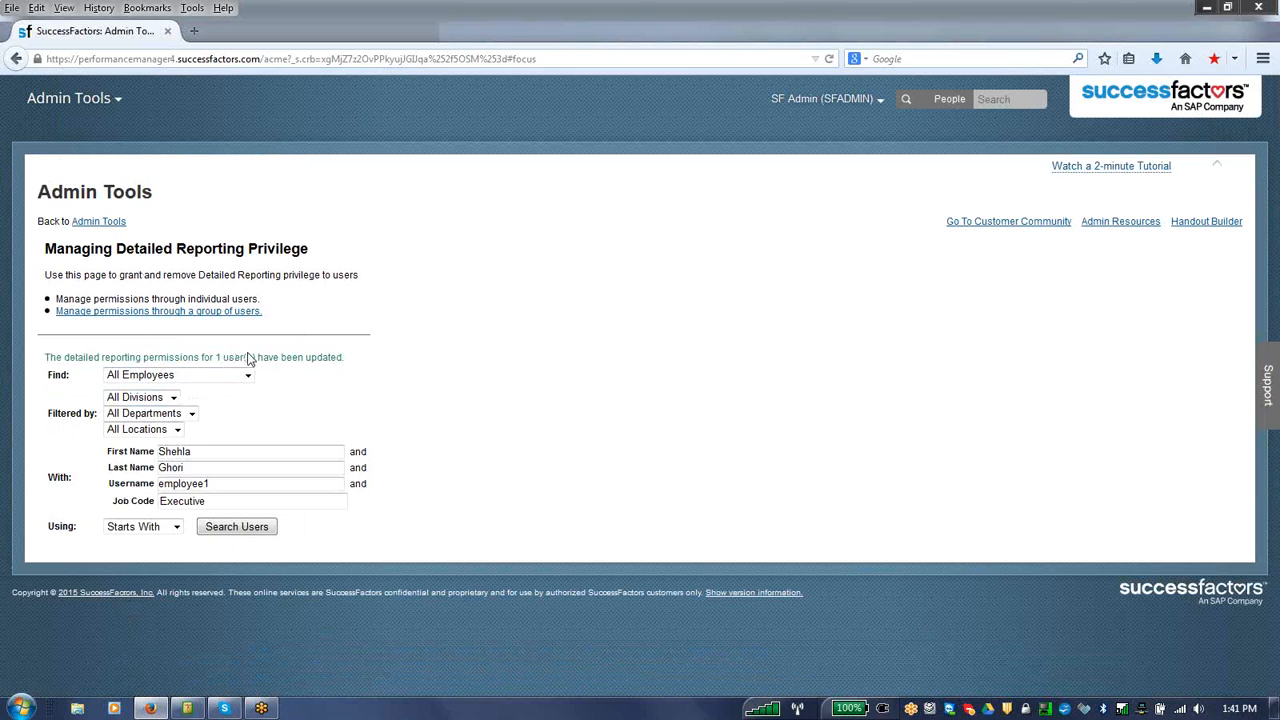
Step: Return to Admin Tools, open Form Creation Permission from the Set User Permissions options, and switch to managing individual users
{"action": "left_click", "coordinate": [101, 223]}
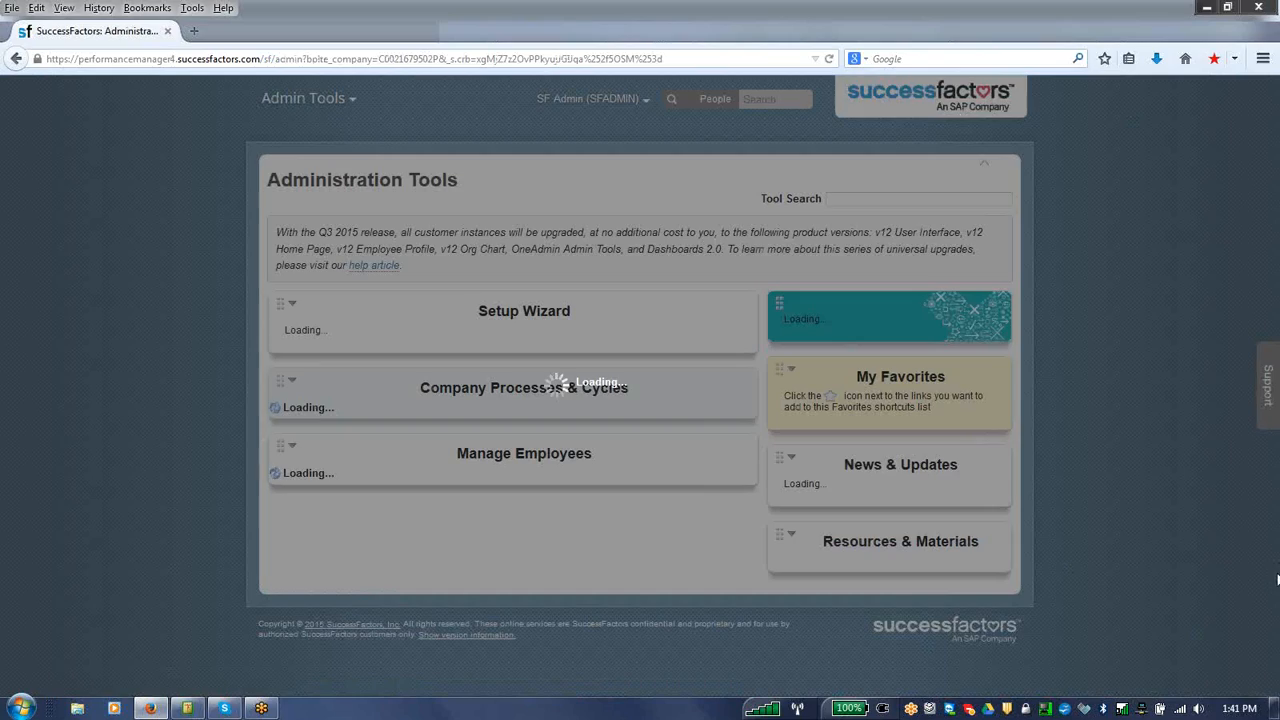
{"action": "scroll", "coordinate": [1266, 560], "scroll_direction": "down", "scroll_amount": 3}
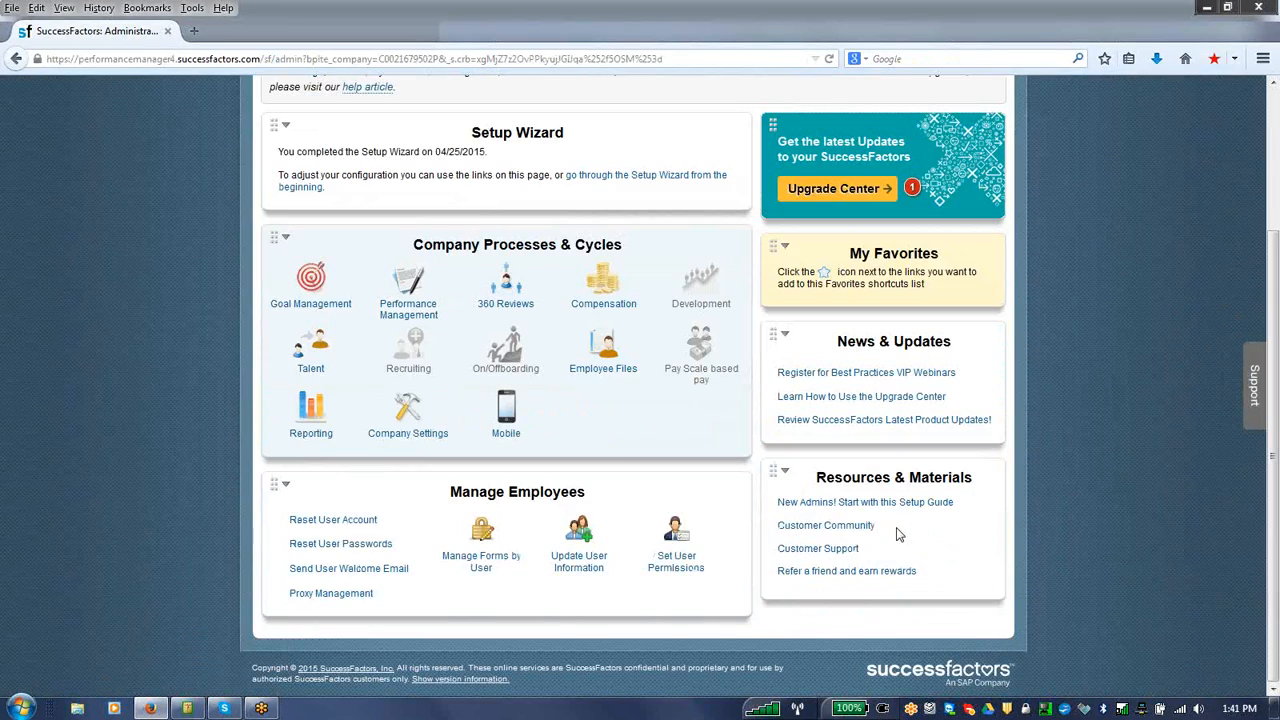
{"action": "left_click", "coordinate": [695, 565]}
{"action": "scroll", "coordinate": [1273, 522], "scroll_direction": "down", "scroll_amount": 2}
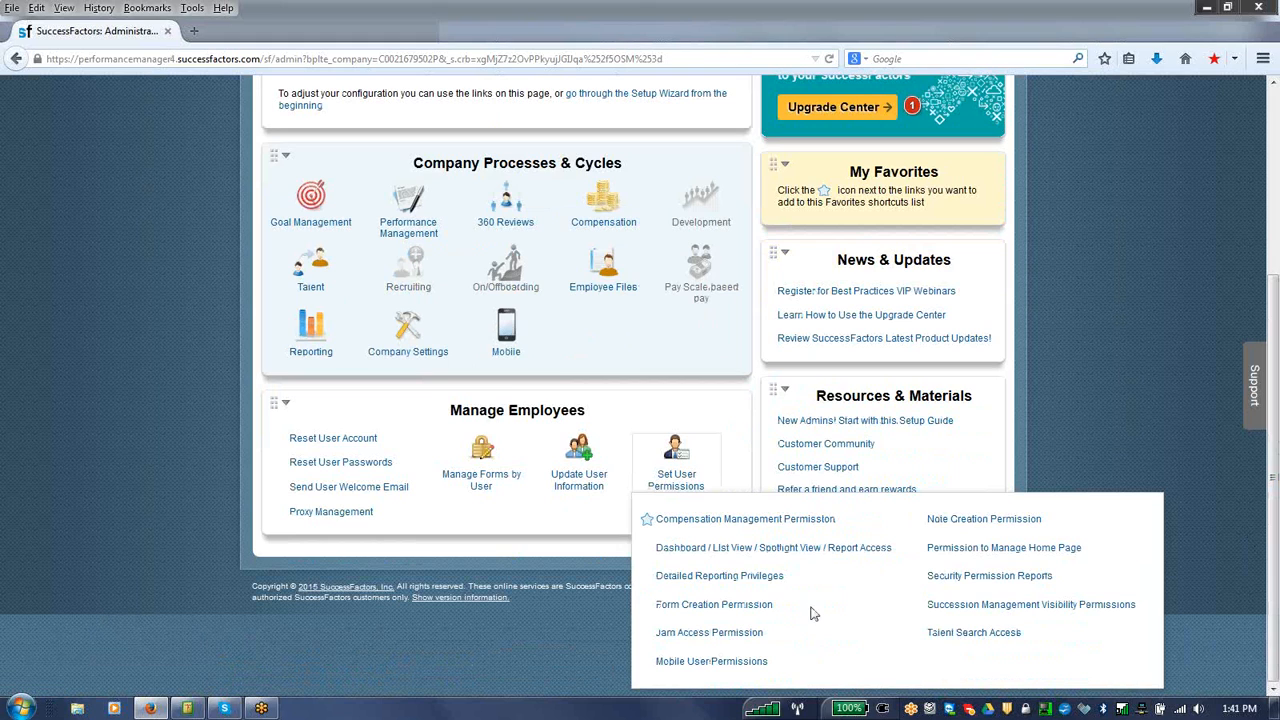
{"action": "left_click", "coordinate": [768, 606]}
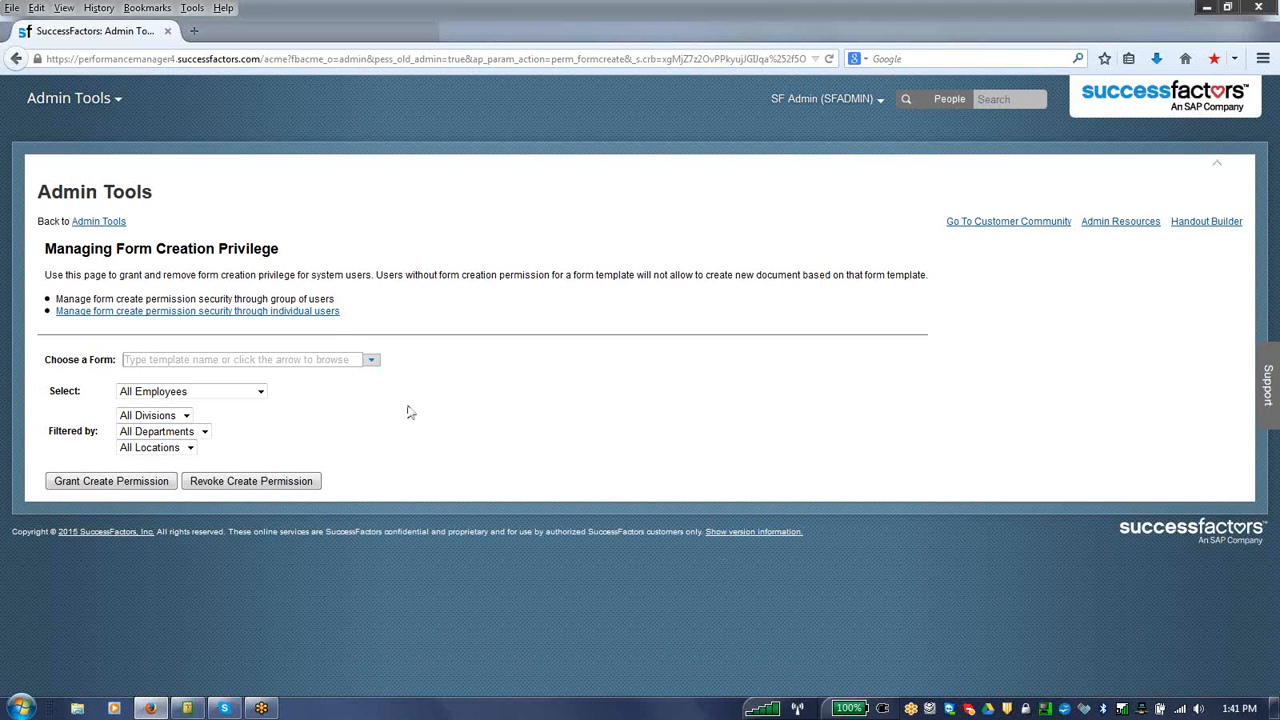
{"action": "left_click", "coordinate": [321, 313]}
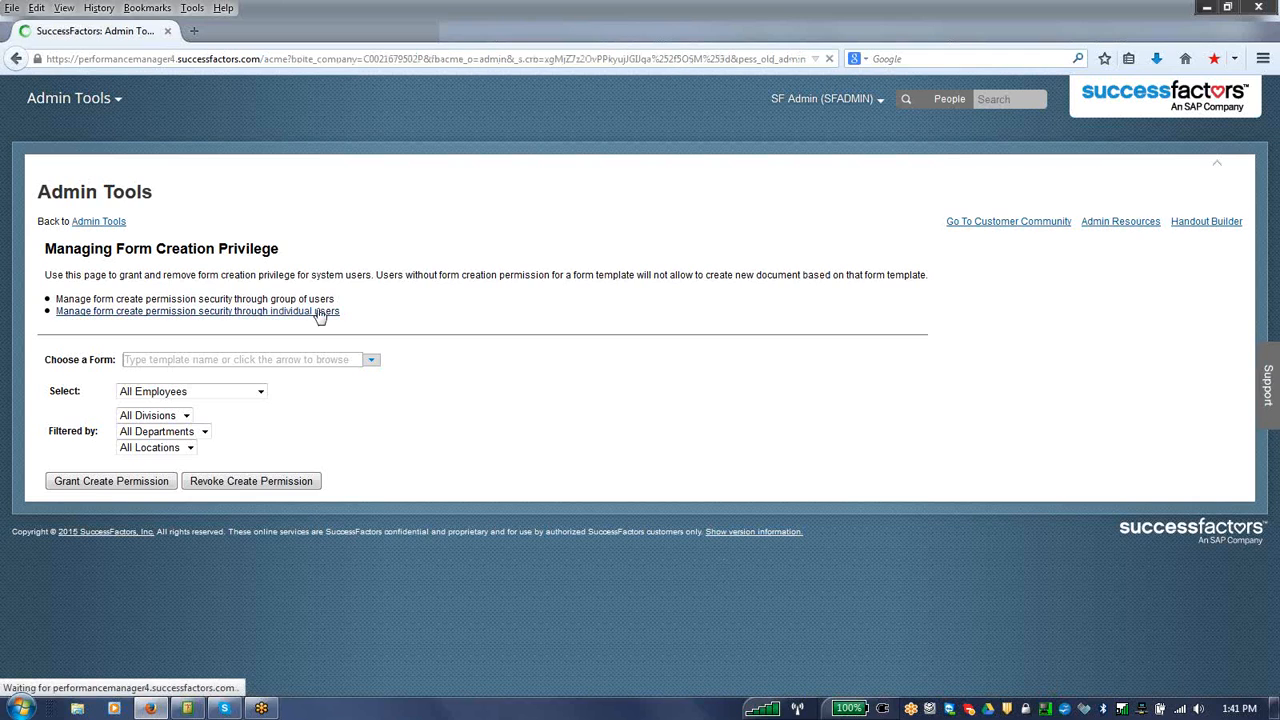
Step: Find the user with username employee1 for managing form creation privileges
{"action": "left_click", "coordinate": [230, 502]}
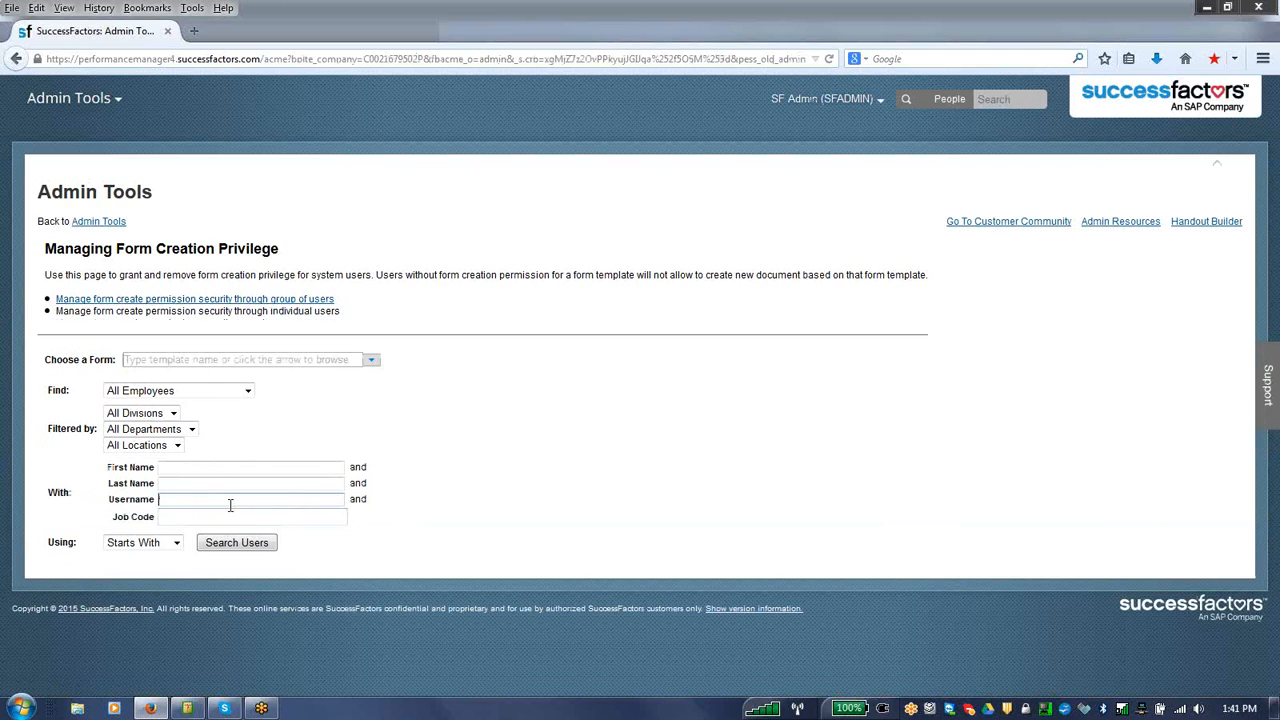
{"action": "type", "text": "e"}
{"action": "left_click", "coordinate": [215, 562]}
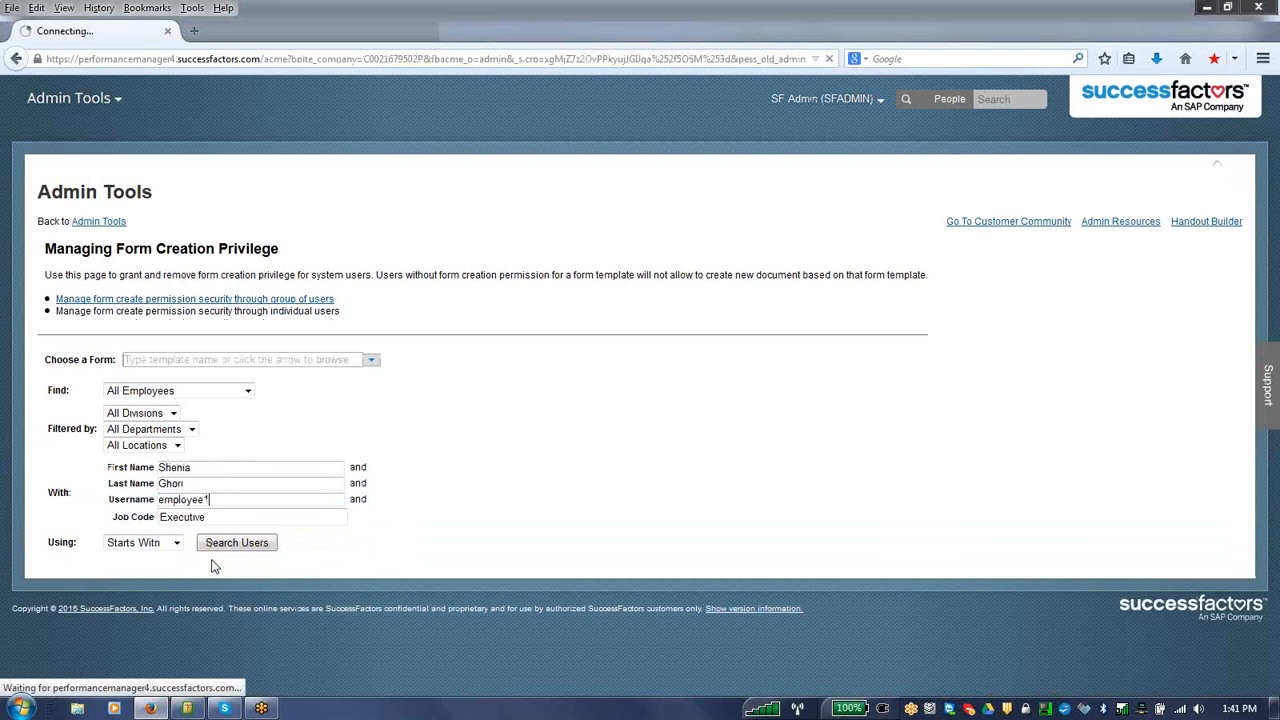
{"action": "left_click", "coordinate": [240, 542]}
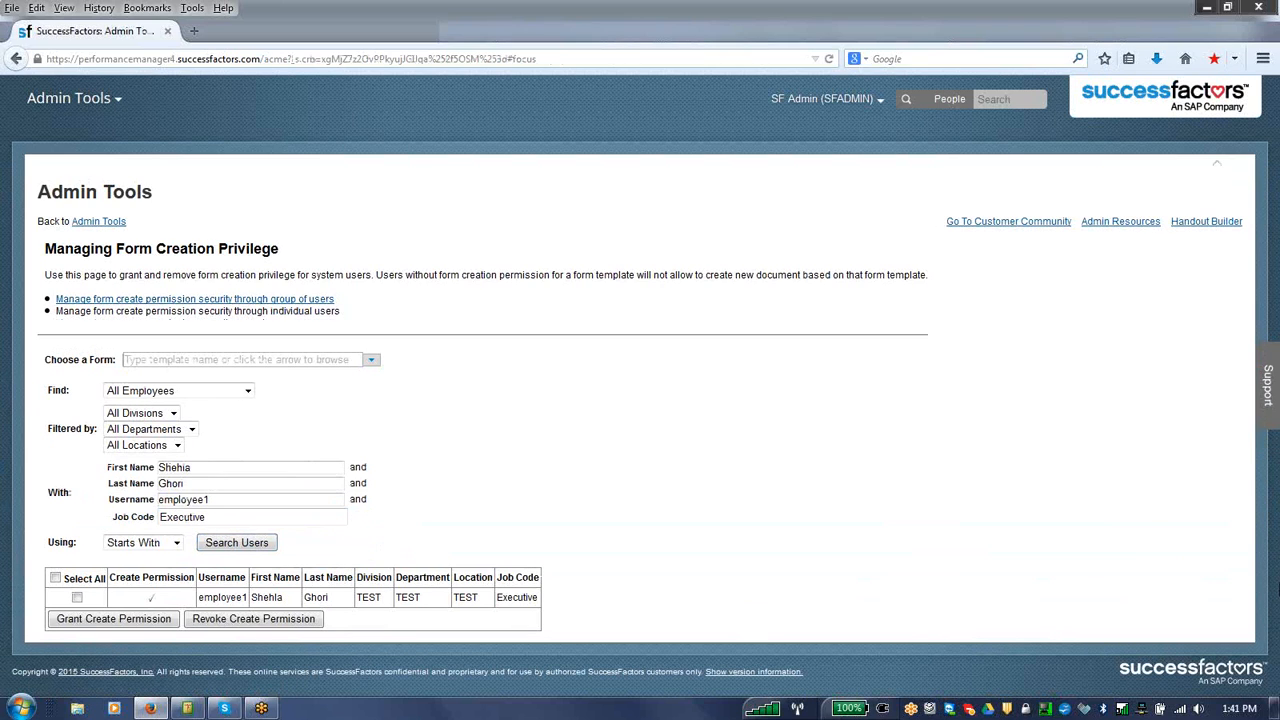
Step: Select employee1 and grant create permission for the Compensation Plan form template
{"action": "left_click", "coordinate": [77, 597]}
{"action": "left_click", "coordinate": [112, 619]}
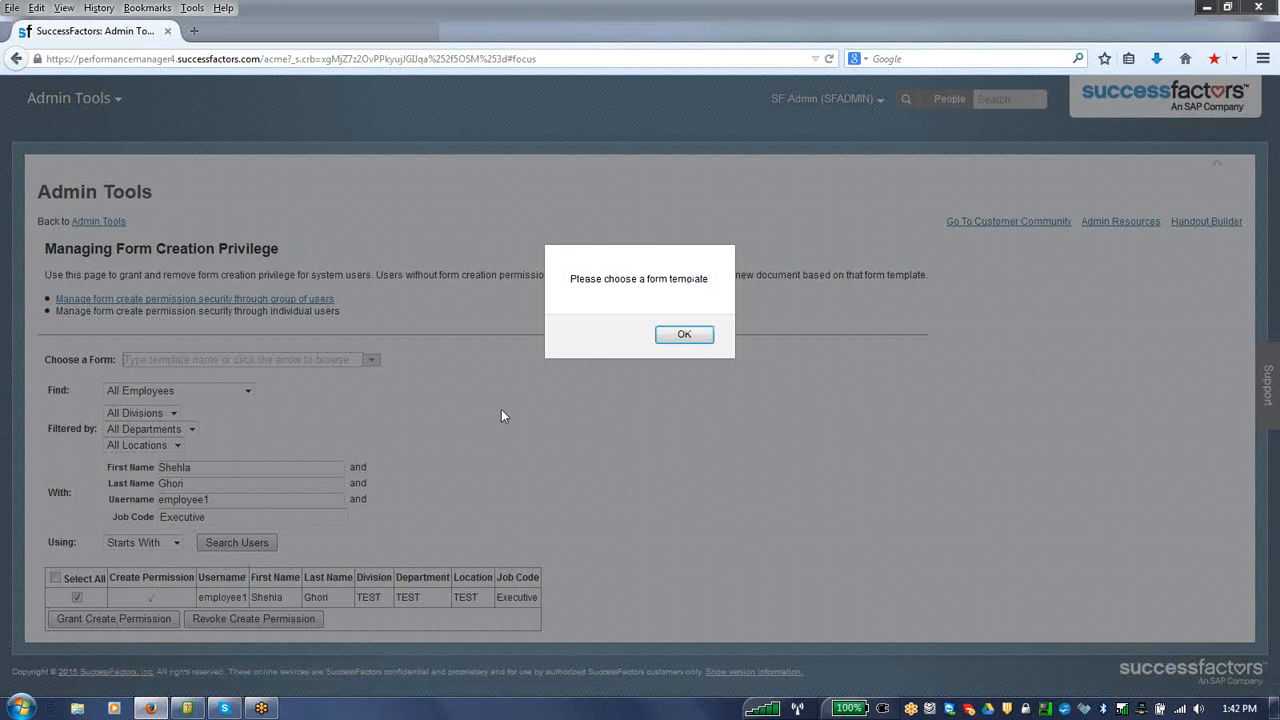
{"action": "left_click", "coordinate": [697, 338]}
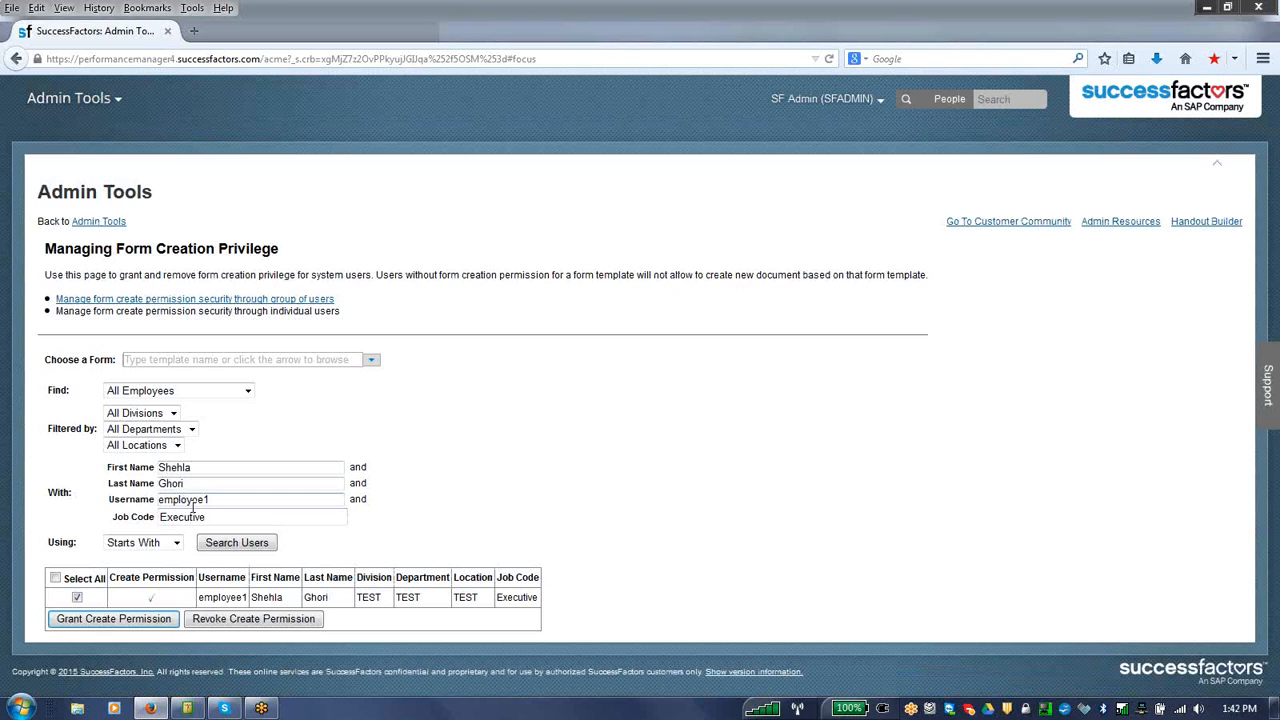
{"action": "left_click", "coordinate": [370, 360]}
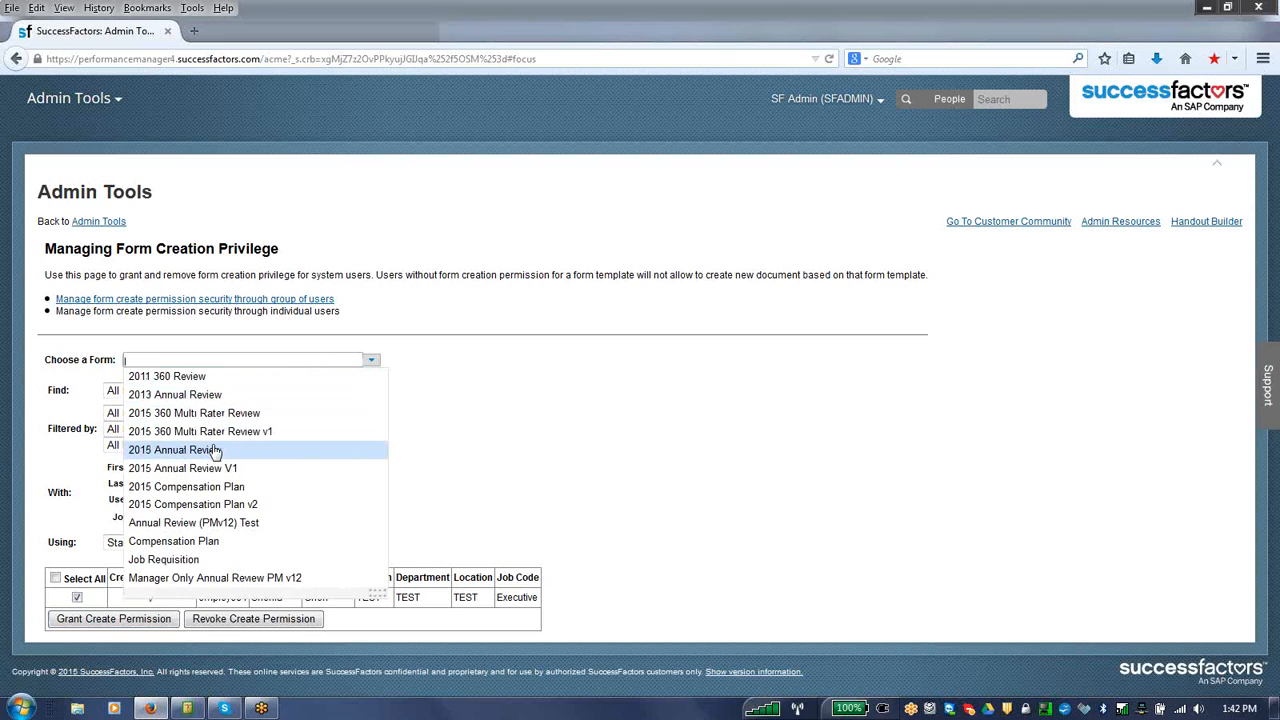
{"action": "left_click", "coordinate": [201, 545]}
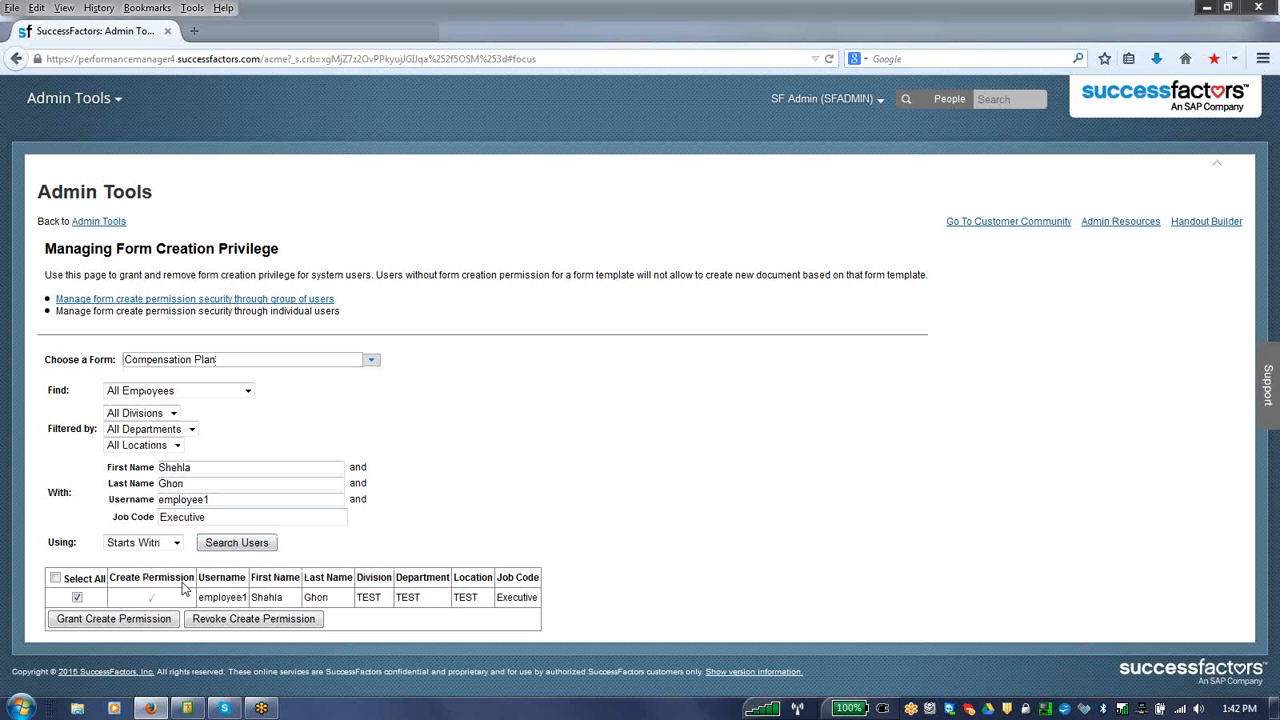
{"action": "left_click", "coordinate": [129, 621]}
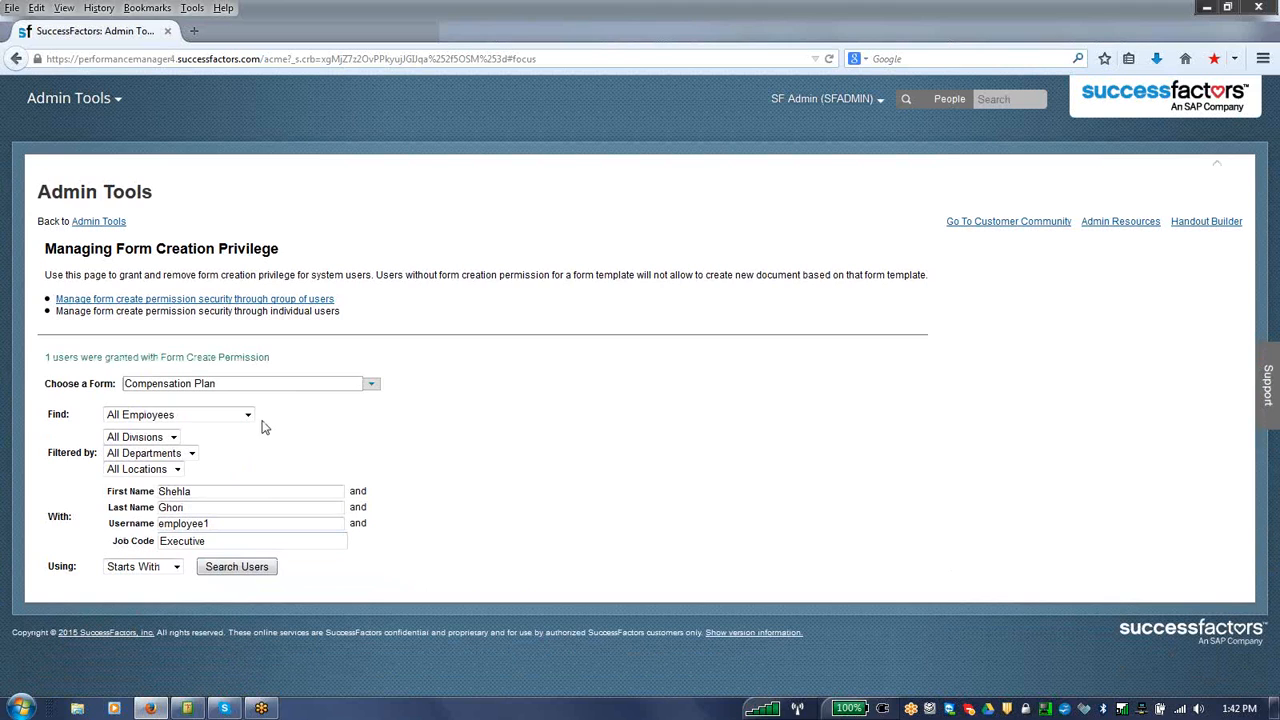
Step: Choose the Job Requisition form, search for employee1 again, and grant the user create permission for it
{"action": "left_click", "coordinate": [371, 388]}
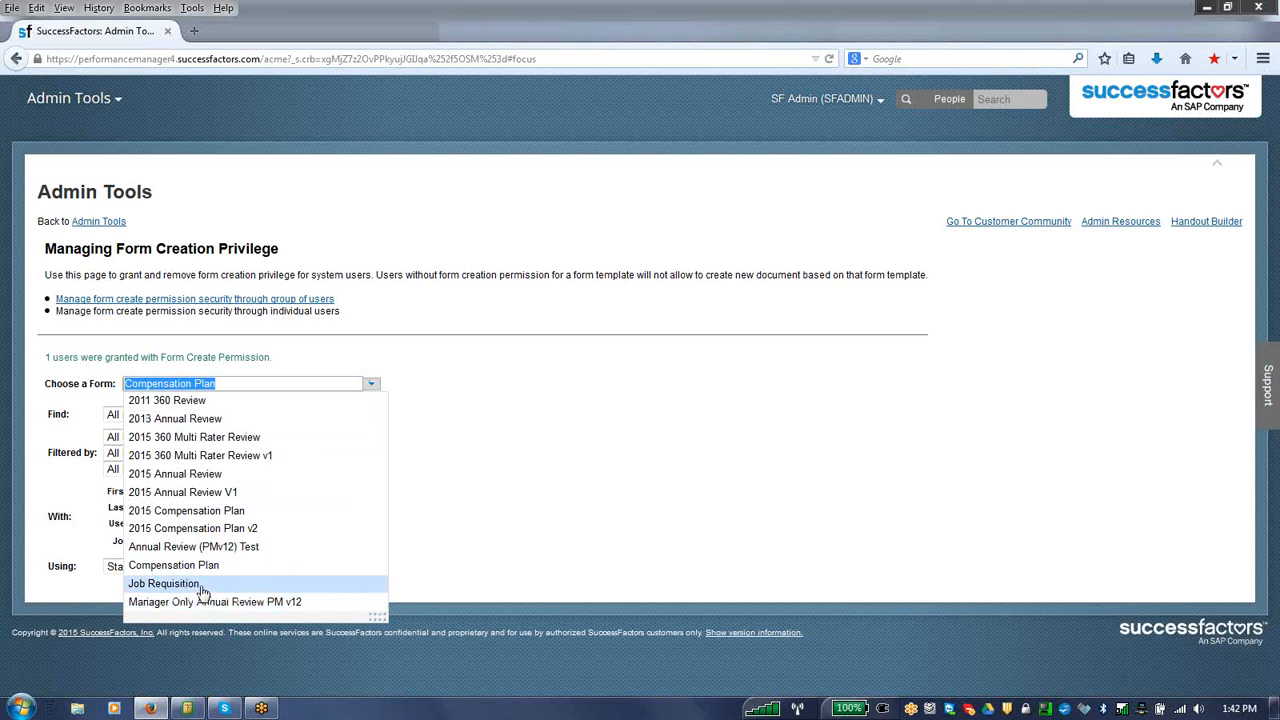
{"action": "left_click", "coordinate": [165, 584]}
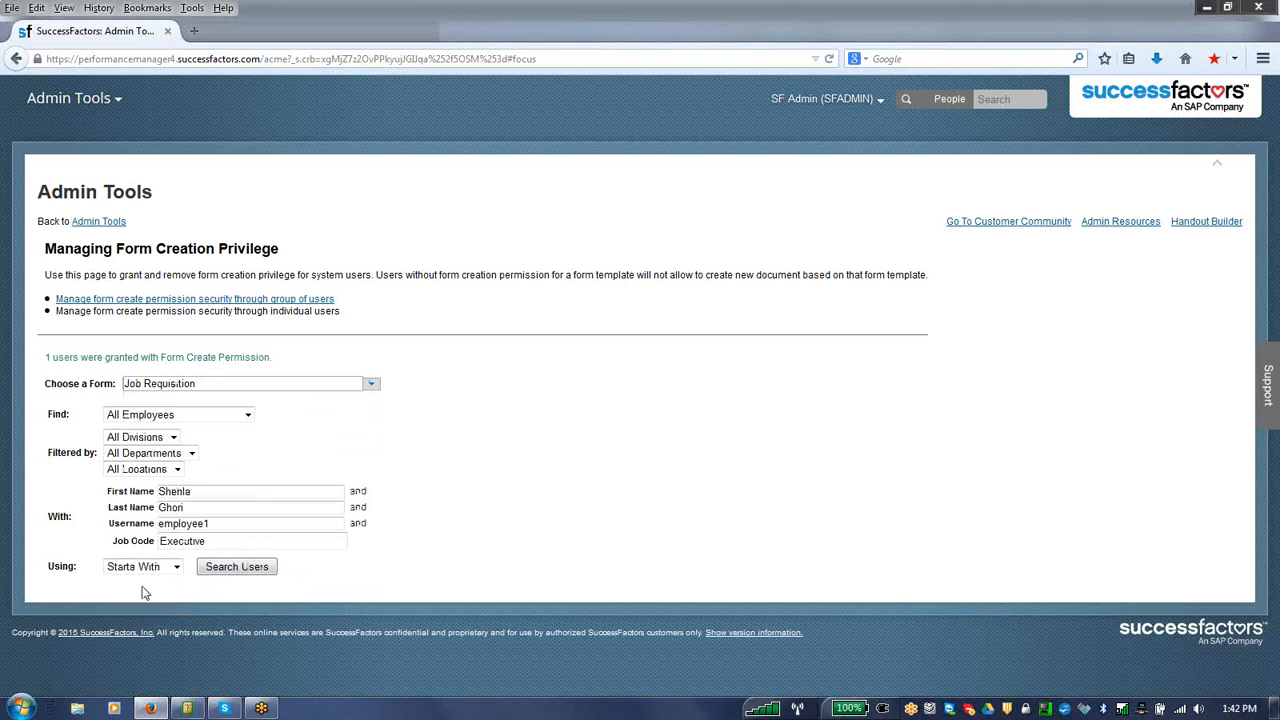
{"action": "left_click", "coordinate": [230, 568]}
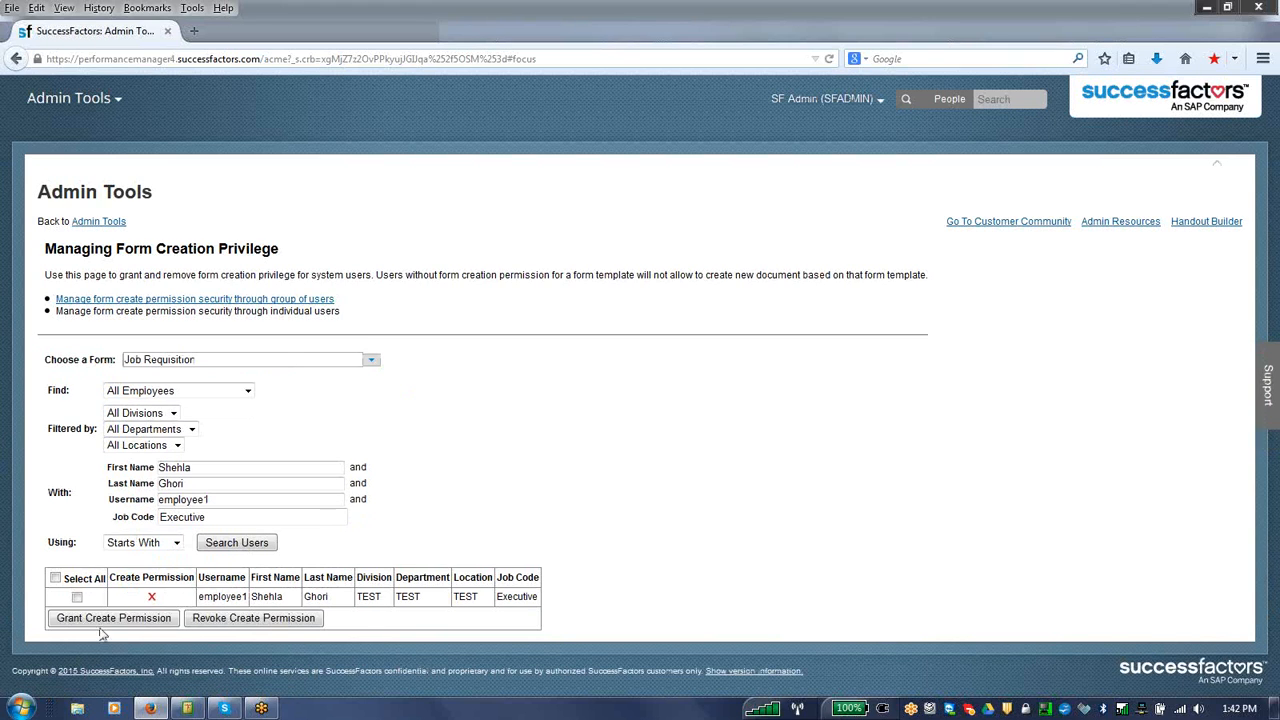
{"action": "left_click", "coordinate": [55, 578]}
{"action": "left_click", "coordinate": [128, 618]}
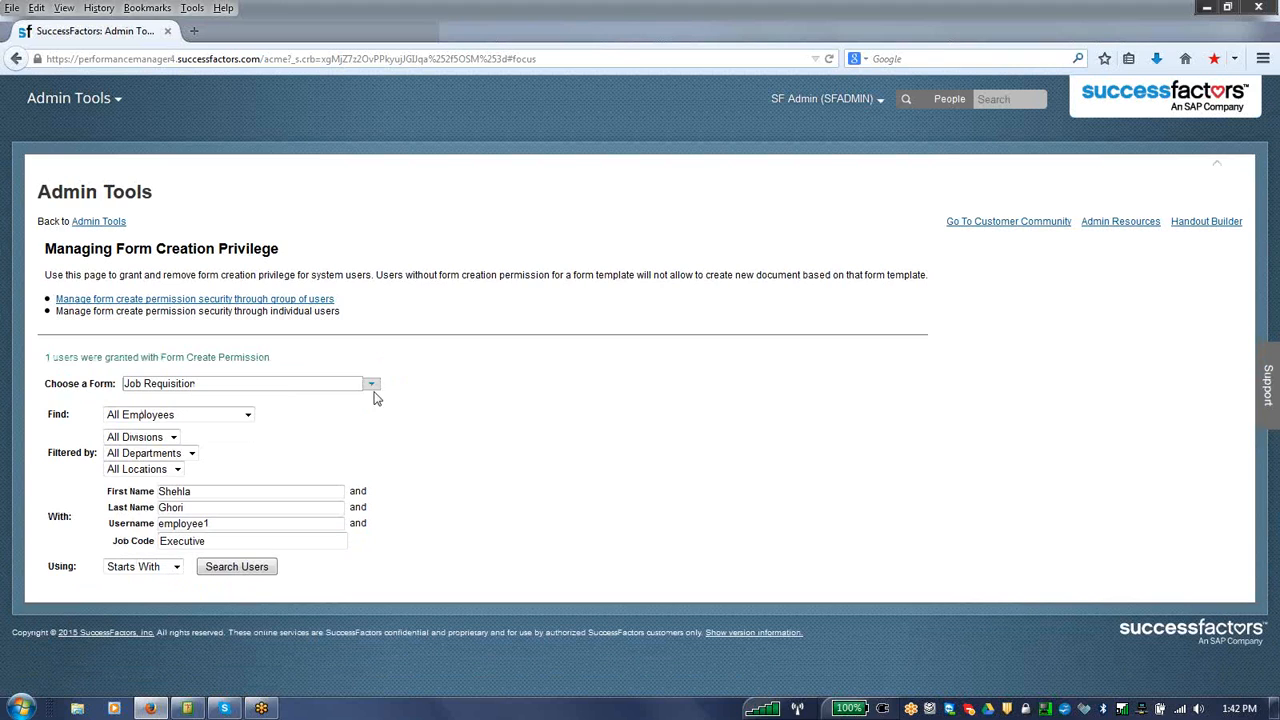
{"action": "left_click", "coordinate": [373, 388]}
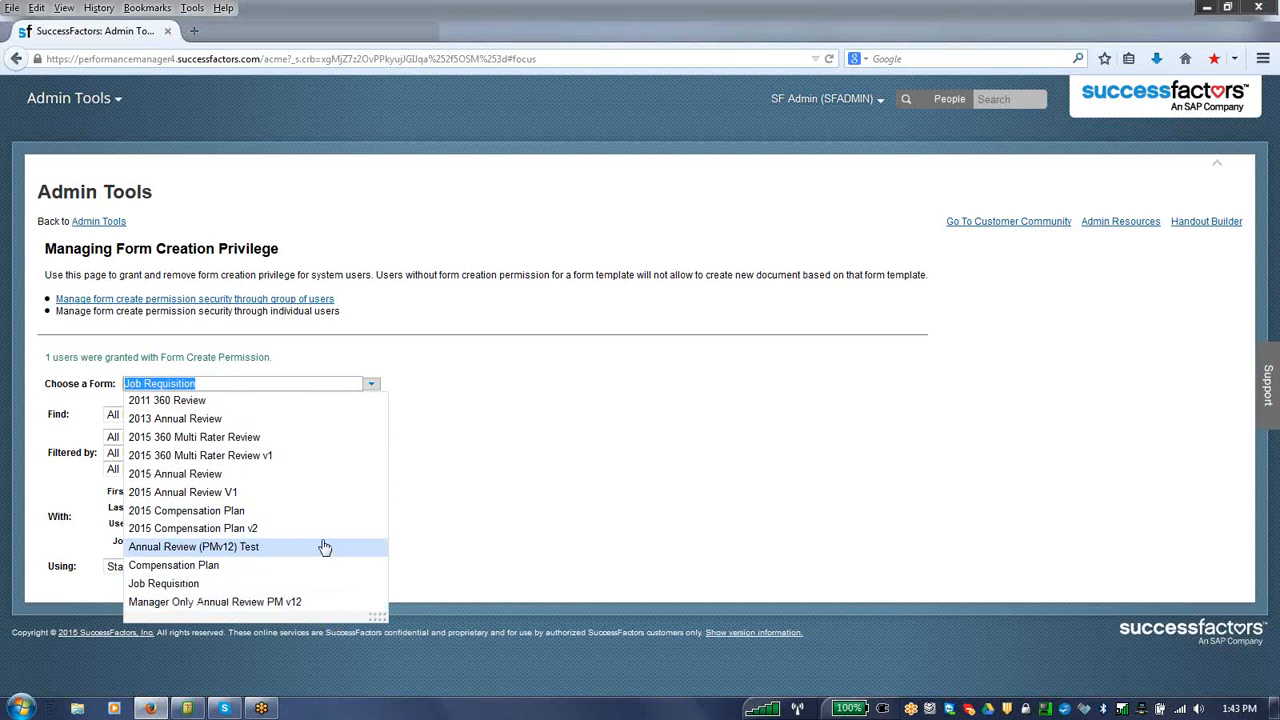
{"action": "left_click", "coordinate": [446, 500]}
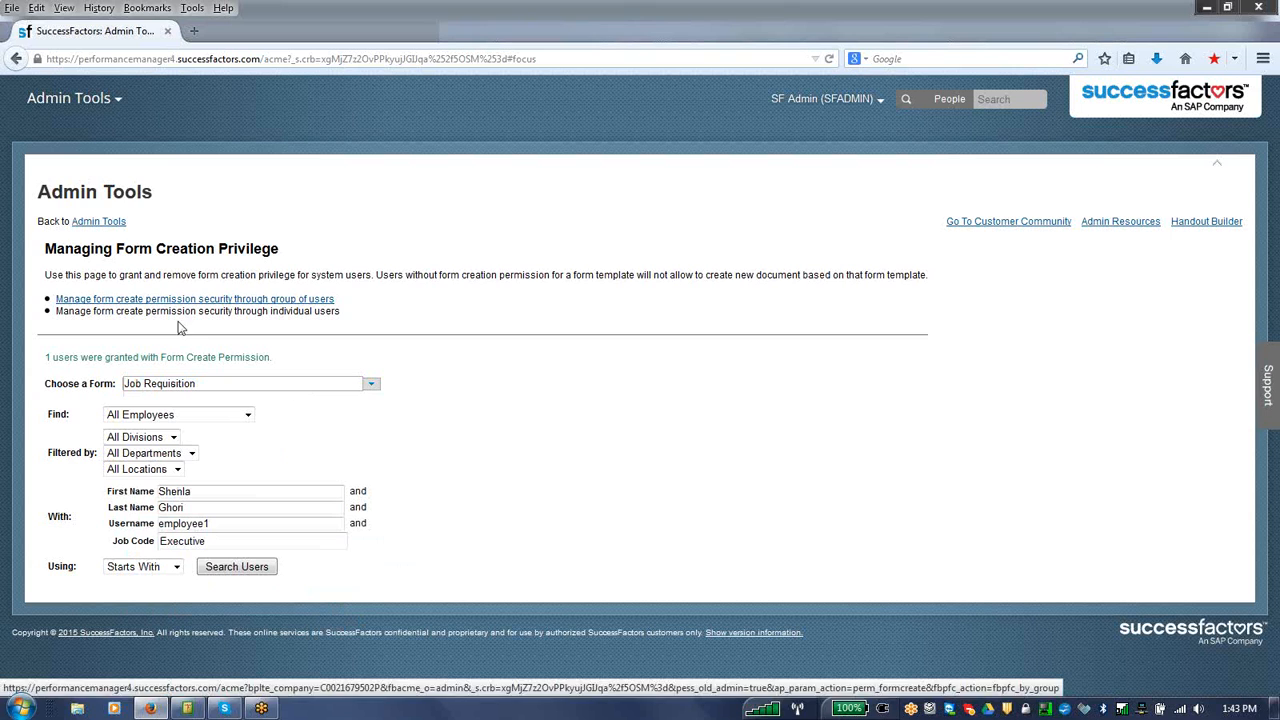
Step: Return to the Admin Tools overview from the form creation privileges page
{"action": "left_click", "coordinate": [111, 226]}
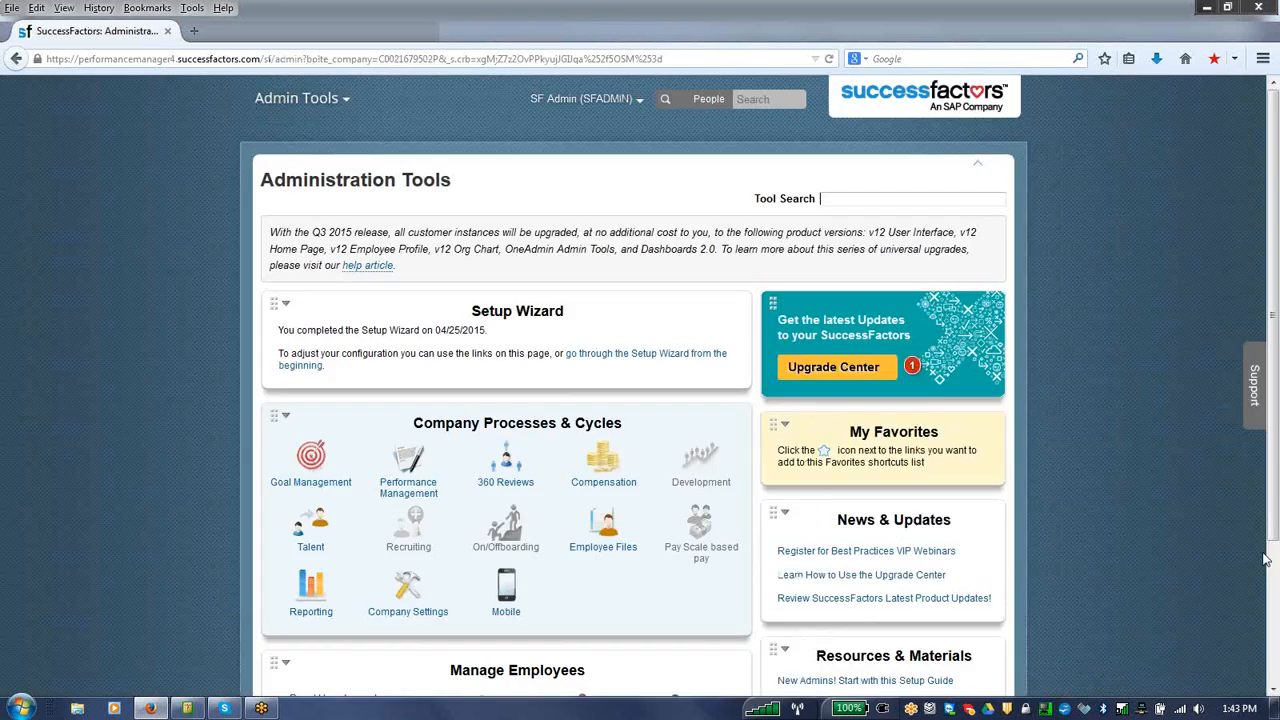
{"action": "scroll", "coordinate": [1275, 577], "scroll_direction": "down", "scroll_amount": 3}
{"action": "scroll", "coordinate": [1275, 577], "scroll_direction": "up", "scroll_amount": 3}
Step: Search the admin tools for "forms" and clear the search
{"action": "left_click", "coordinate": [858, 204]}
{"action": "type", "text": "forms"}
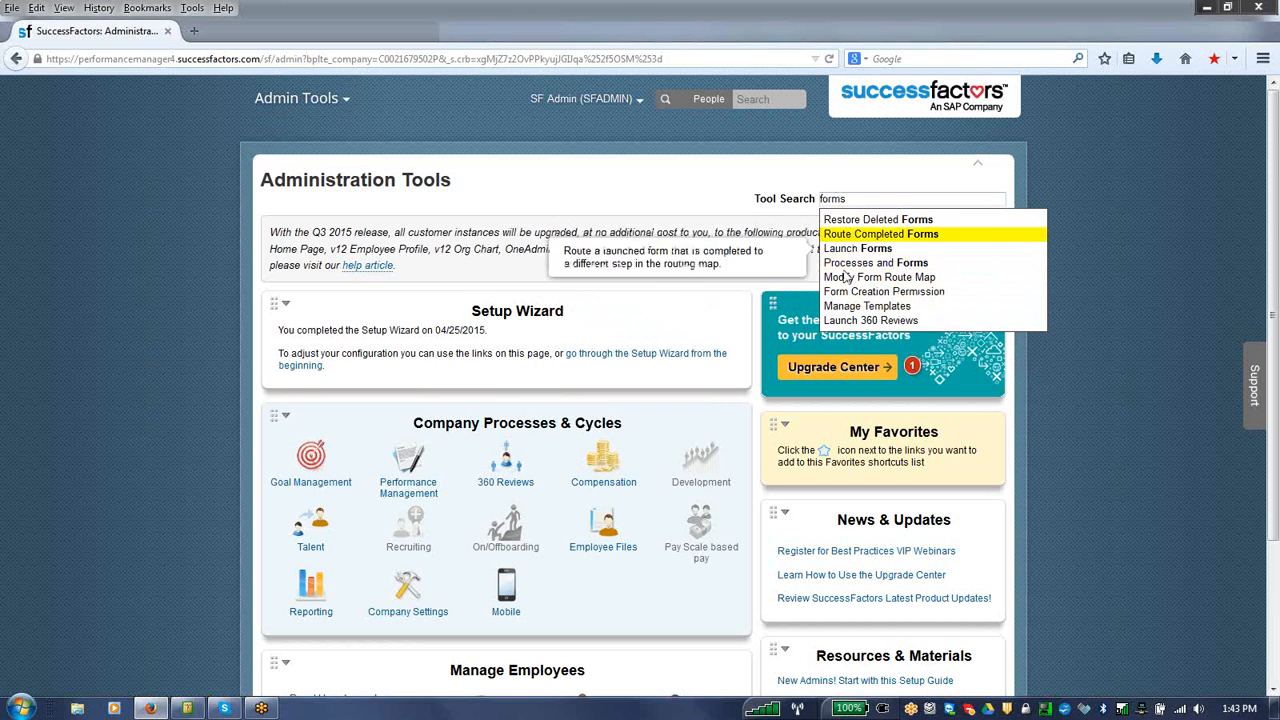
{"action": "left_click", "coordinate": [670, 204]}
{"action": "scroll", "coordinate": [1278, 600], "scroll_direction": "down", "scroll_amount": 3}
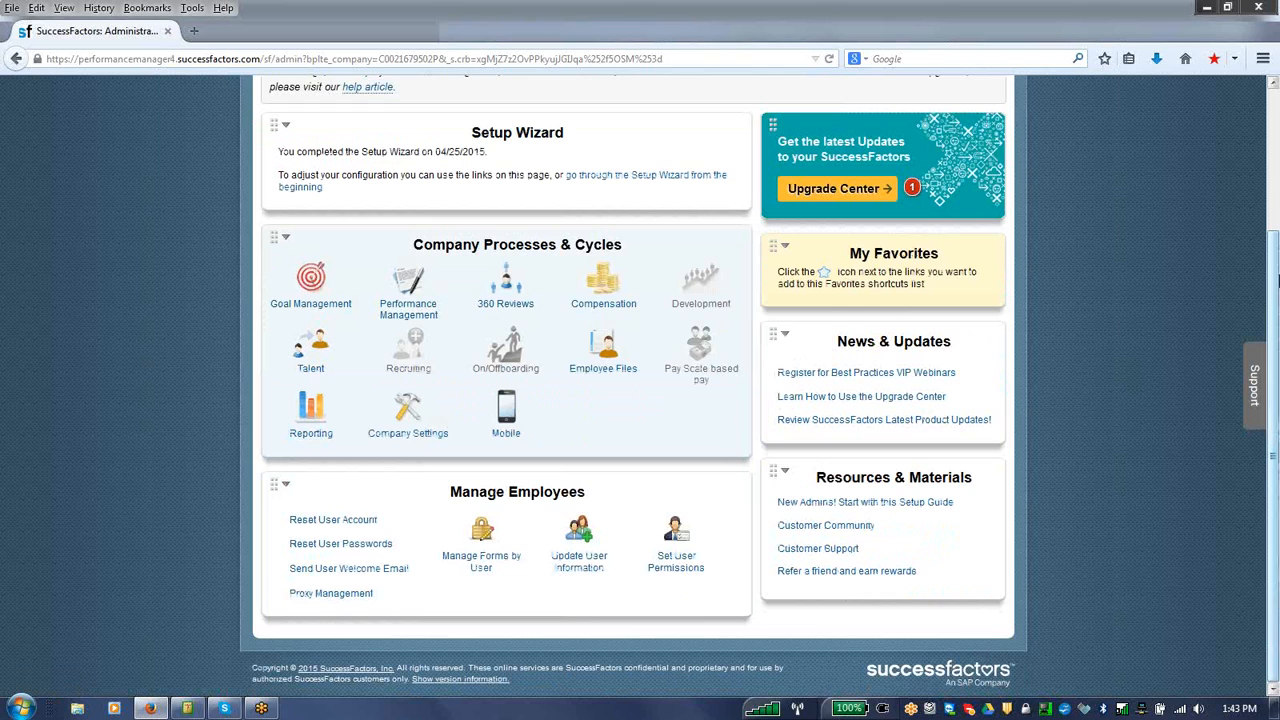
{"action": "scroll", "coordinate": [852, 260], "scroll_direction": "up", "scroll_amount": 3}
{"action": "double_click", "coordinate": [853, 199]}
{"action": "key", "text": "BackSpace"}
Step: Open Permission to Manage Home Page from the Set User Permissions options and switch to managing individual users
{"action": "scroll", "coordinate": [1273, 540], "scroll_direction": "down", "scroll_amount": 3}
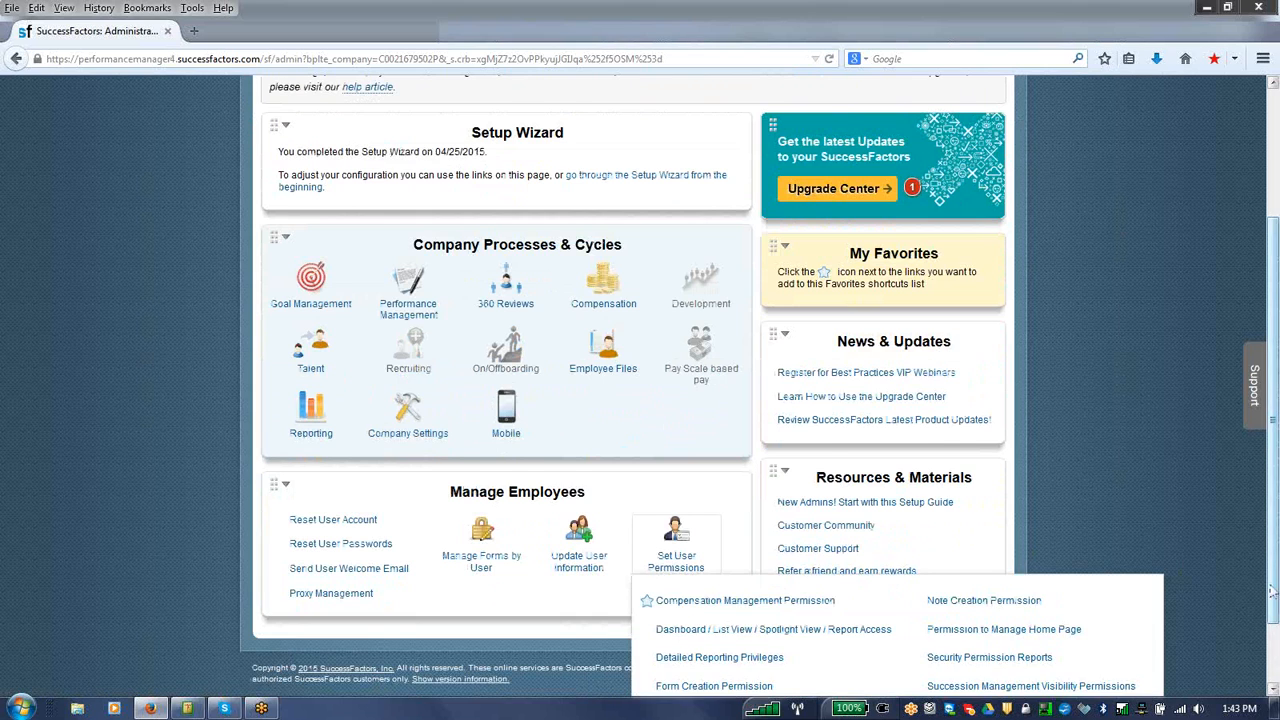
{"action": "scroll", "coordinate": [1189, 575], "scroll_direction": "down", "scroll_amount": 2}
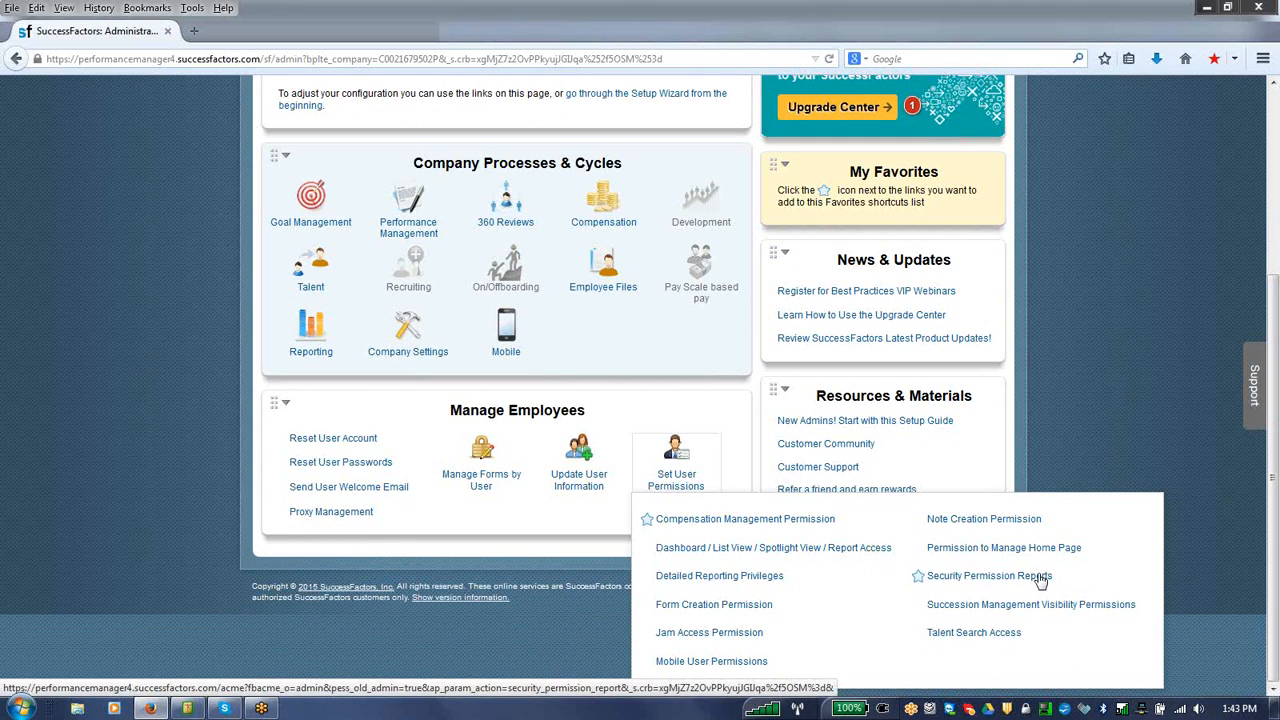
{"action": "left_click", "coordinate": [979, 550]}
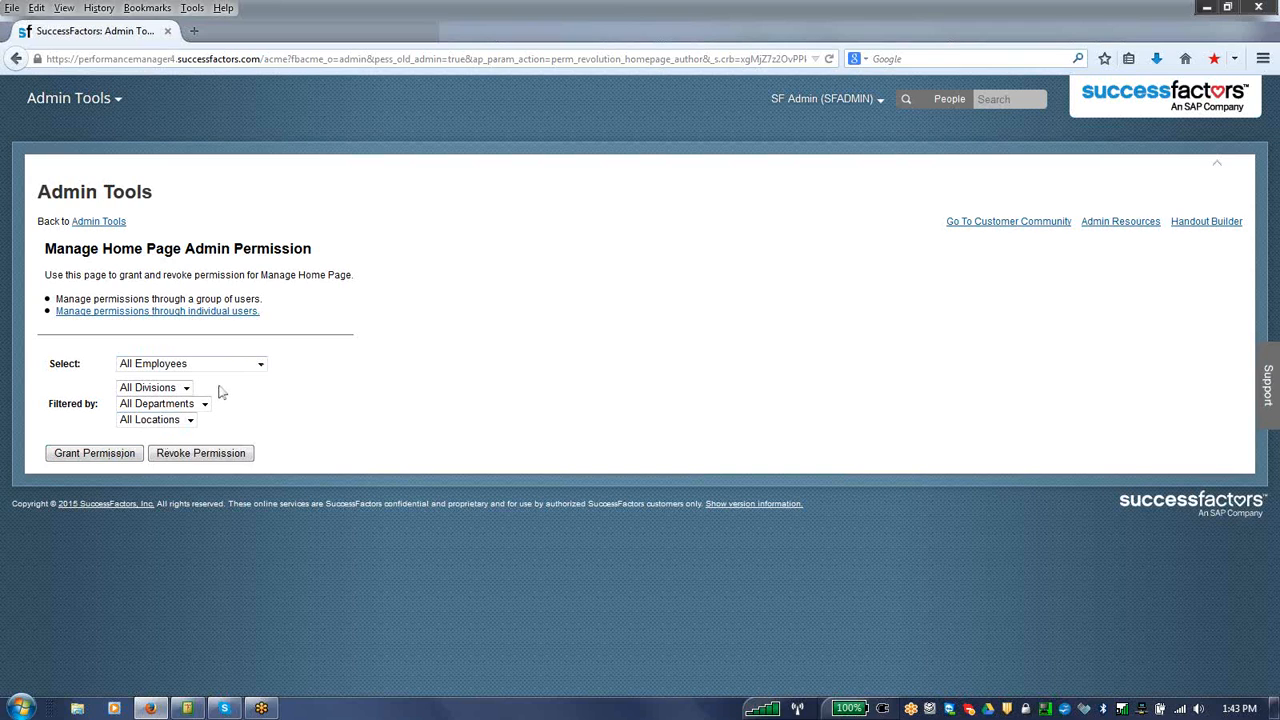
{"action": "left_click", "coordinate": [229, 312]}
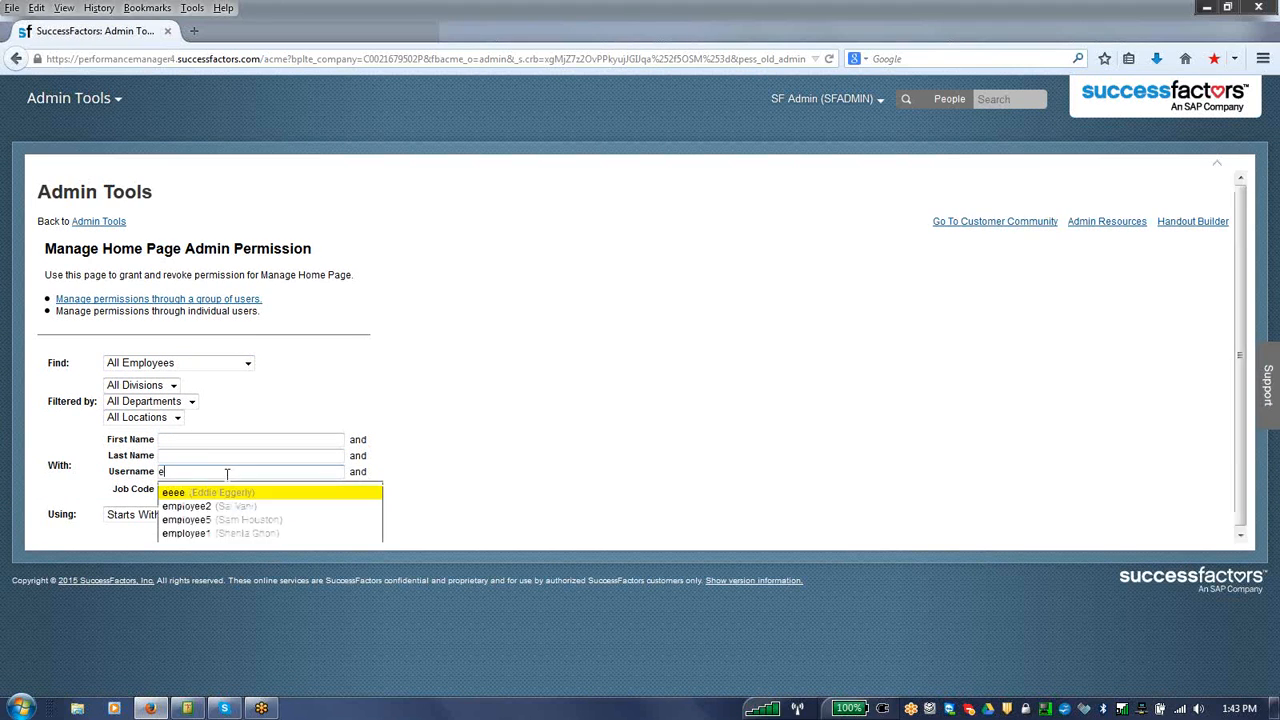
Step: Find employee1 by username, select the user, and revoke the permission to manage the Home Page
{"action": "left_click", "coordinate": [209, 536]}
{"action": "left_click", "coordinate": [241, 520]}
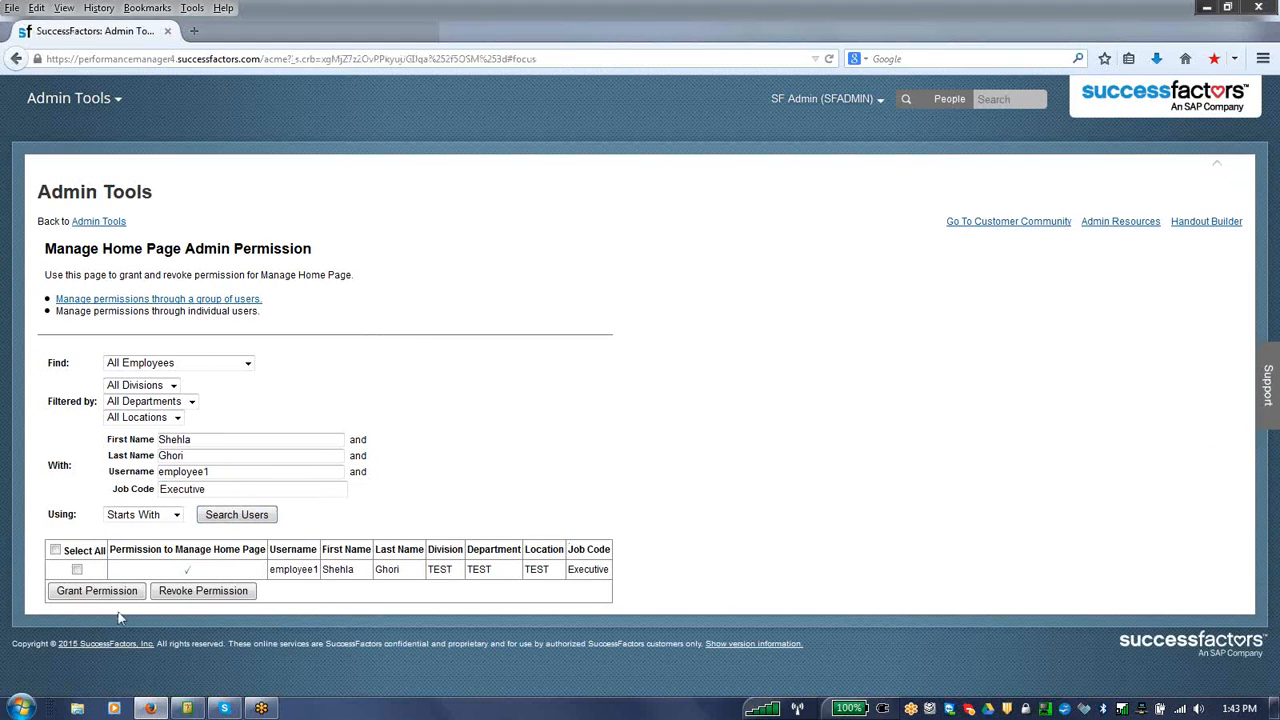
{"action": "left_click", "coordinate": [77, 570]}
{"action": "left_click", "coordinate": [165, 592]}
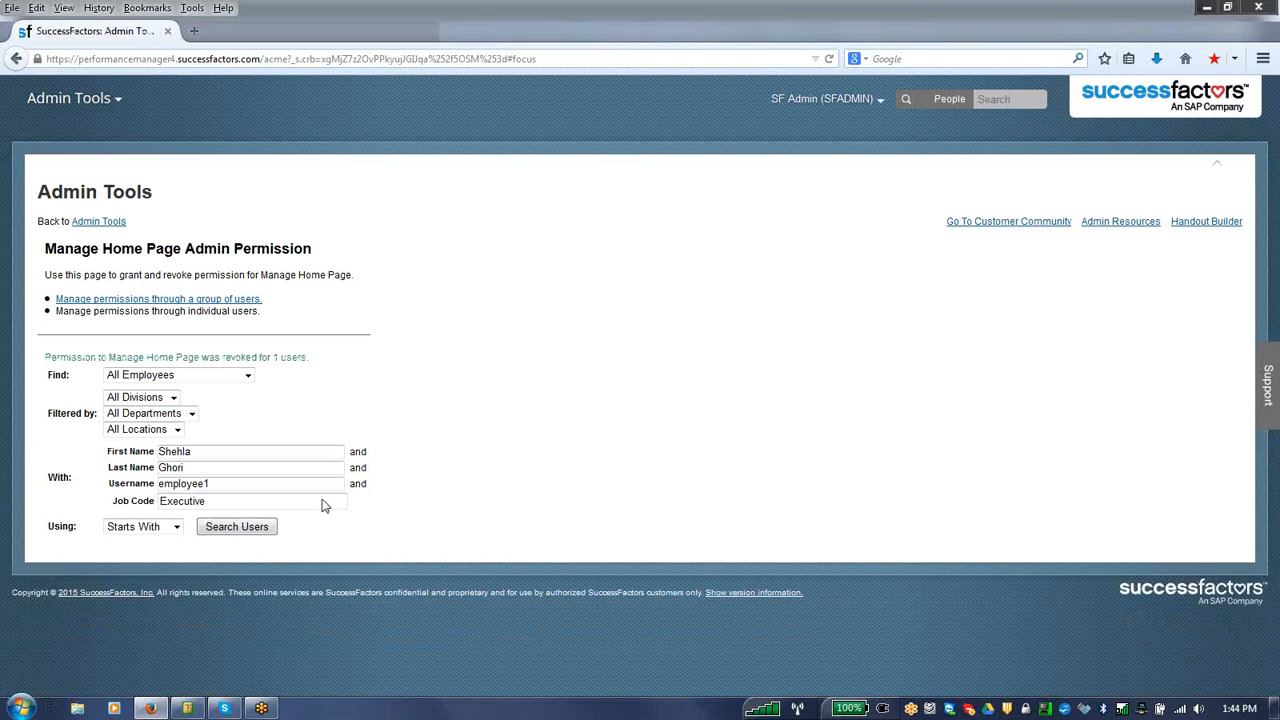
Step: Return to Admin Tools and display the Set User Permissions options for review
{"action": "left_click", "coordinate": [113, 221]}
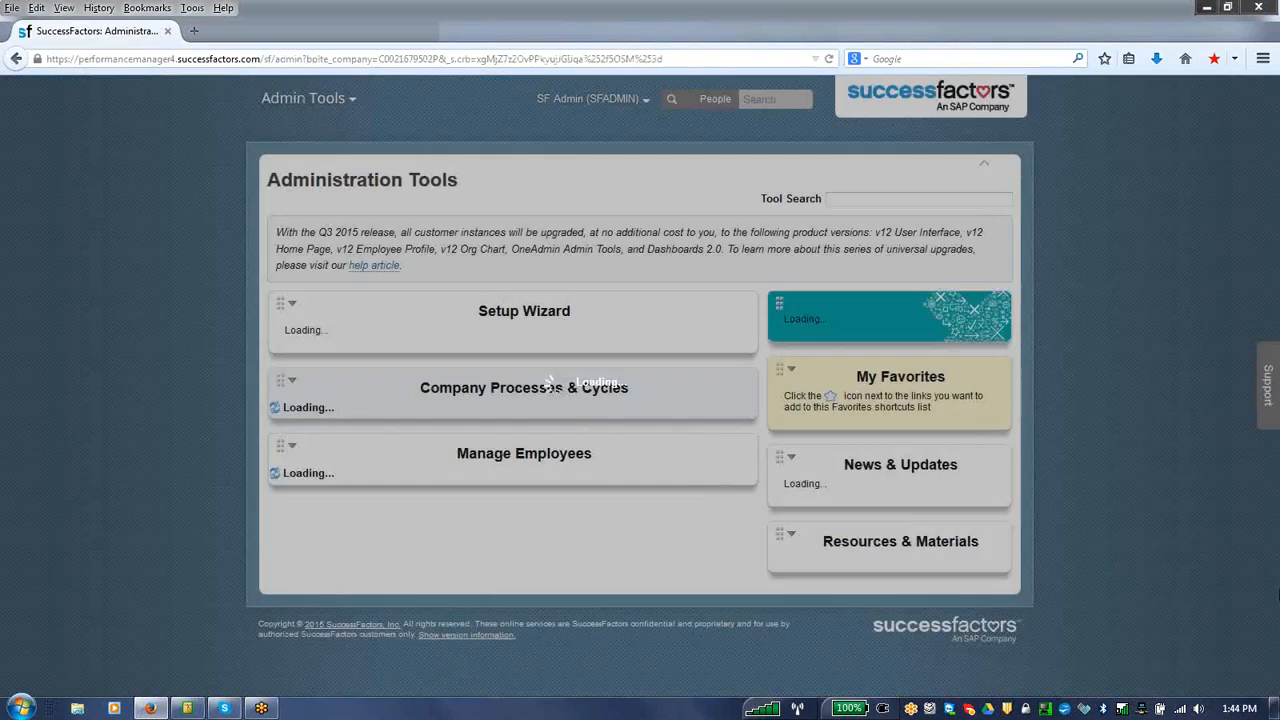
{"action": "scroll", "coordinate": [1140, 600], "scroll_direction": "down", "scroll_amount": 2}
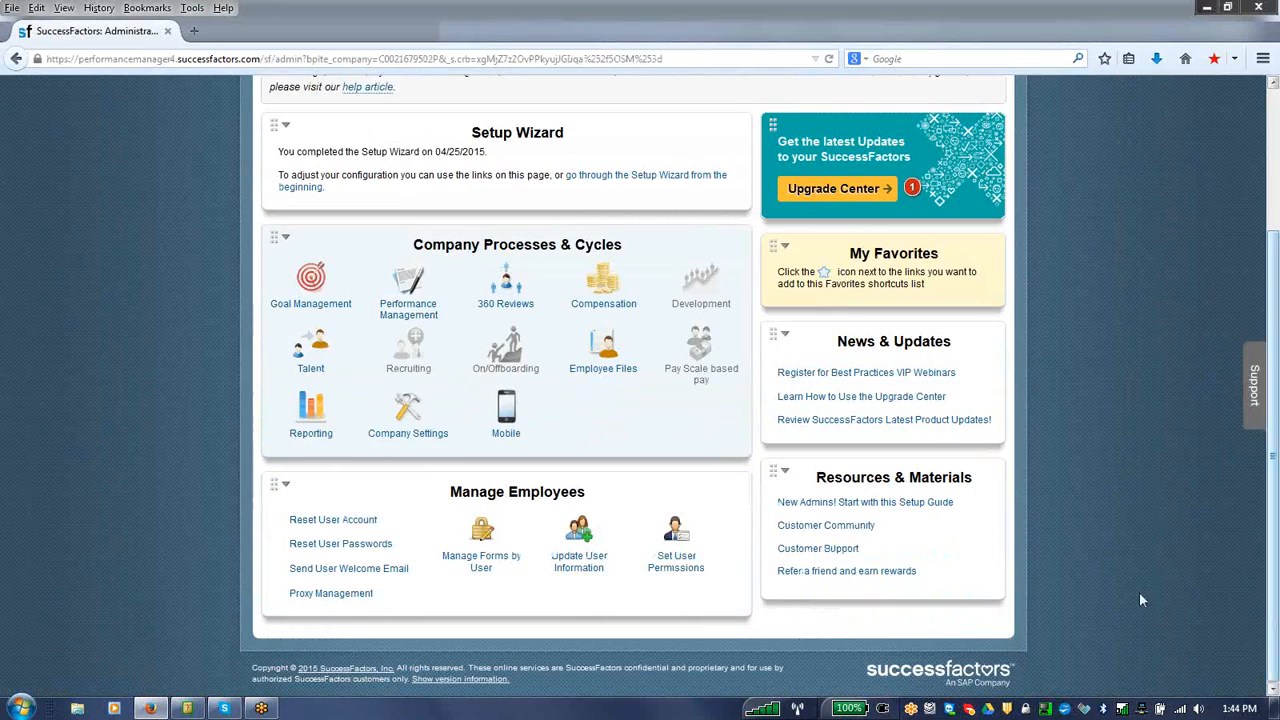
{"action": "left_click", "coordinate": [689, 567]}
{"action": "scroll", "coordinate": [1273, 560], "scroll_direction": "down", "scroll_amount": 2}
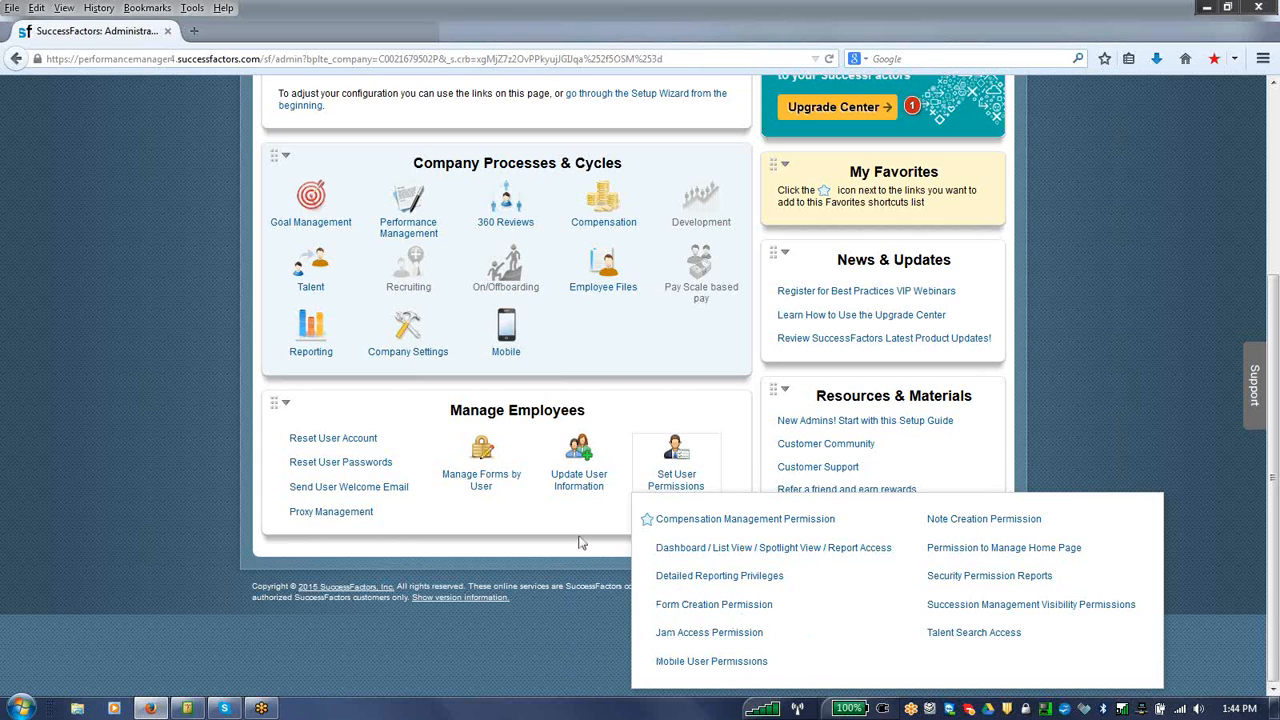
Step: Open Manage Users from the Update User Information options
{"action": "scroll", "coordinate": [582, 544], "scroll_direction": "up", "scroll_amount": 2}
{"action": "mouse_move", "coordinate": [583, 555]}
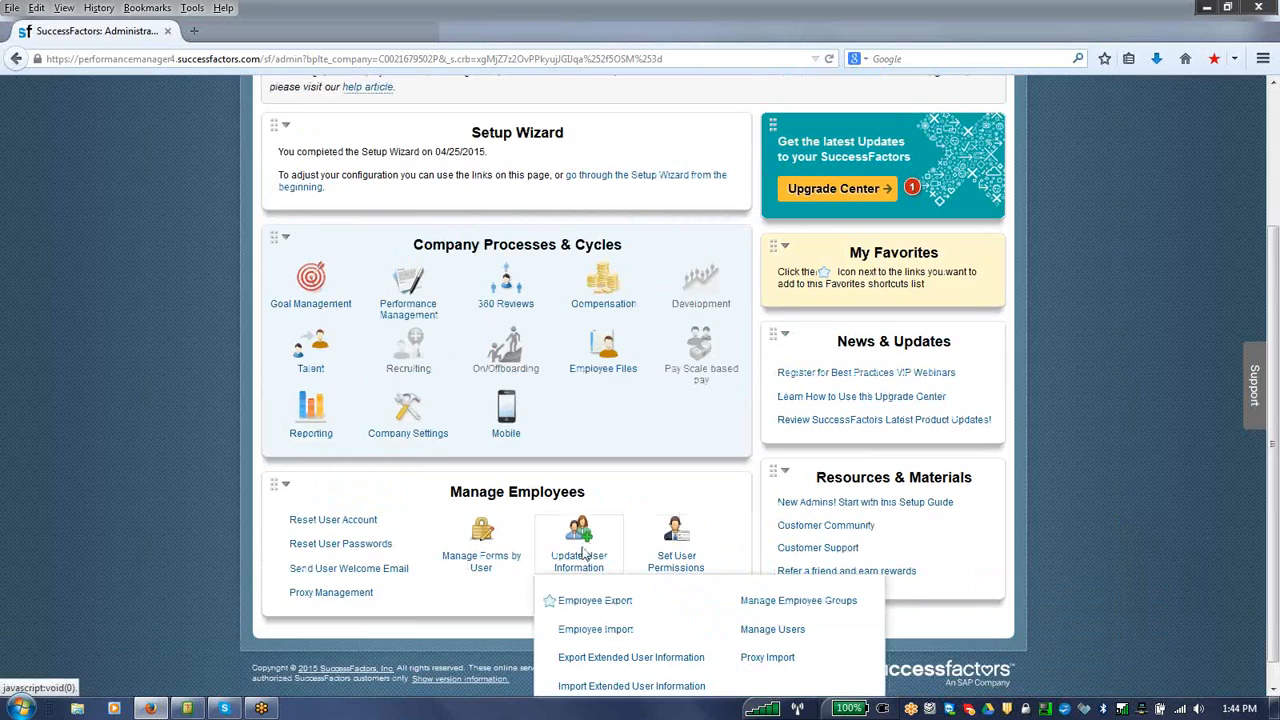
{"action": "mouse_move", "coordinate": [676, 555]}
{"action": "scroll", "coordinate": [738, 505], "scroll_direction": "down", "scroll_amount": 2}
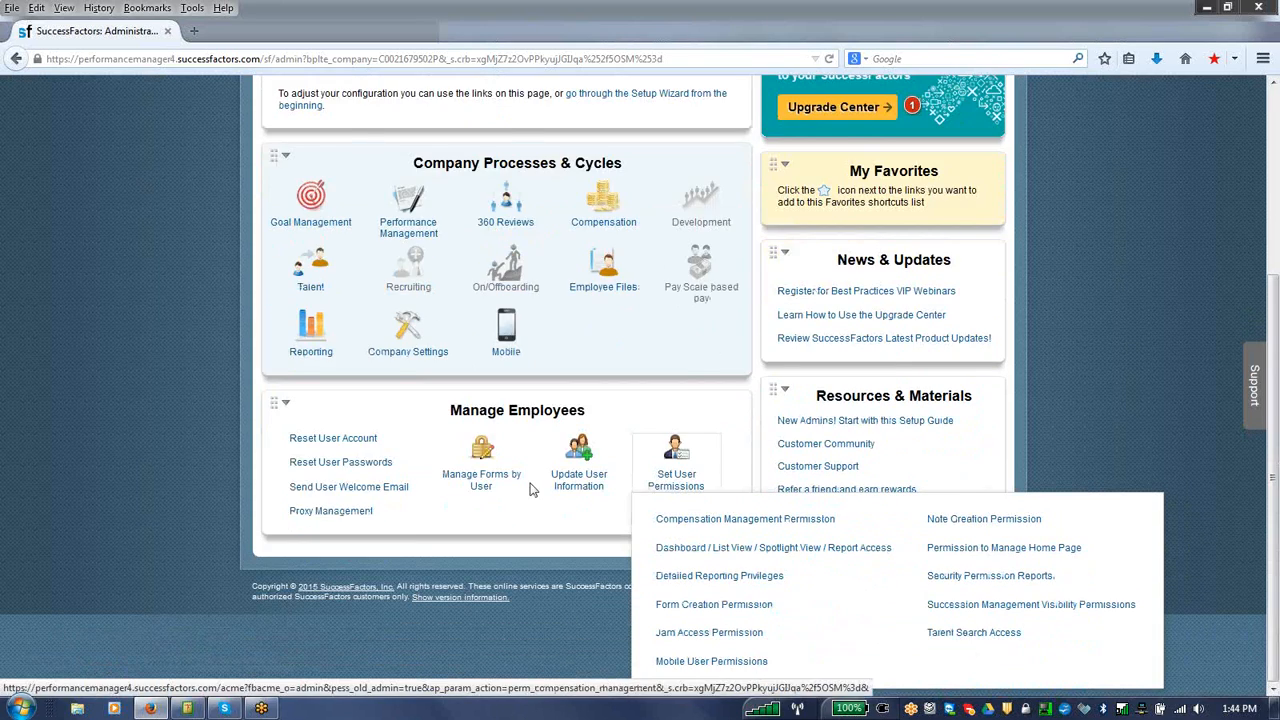
{"action": "mouse_move", "coordinate": [553, 522]}
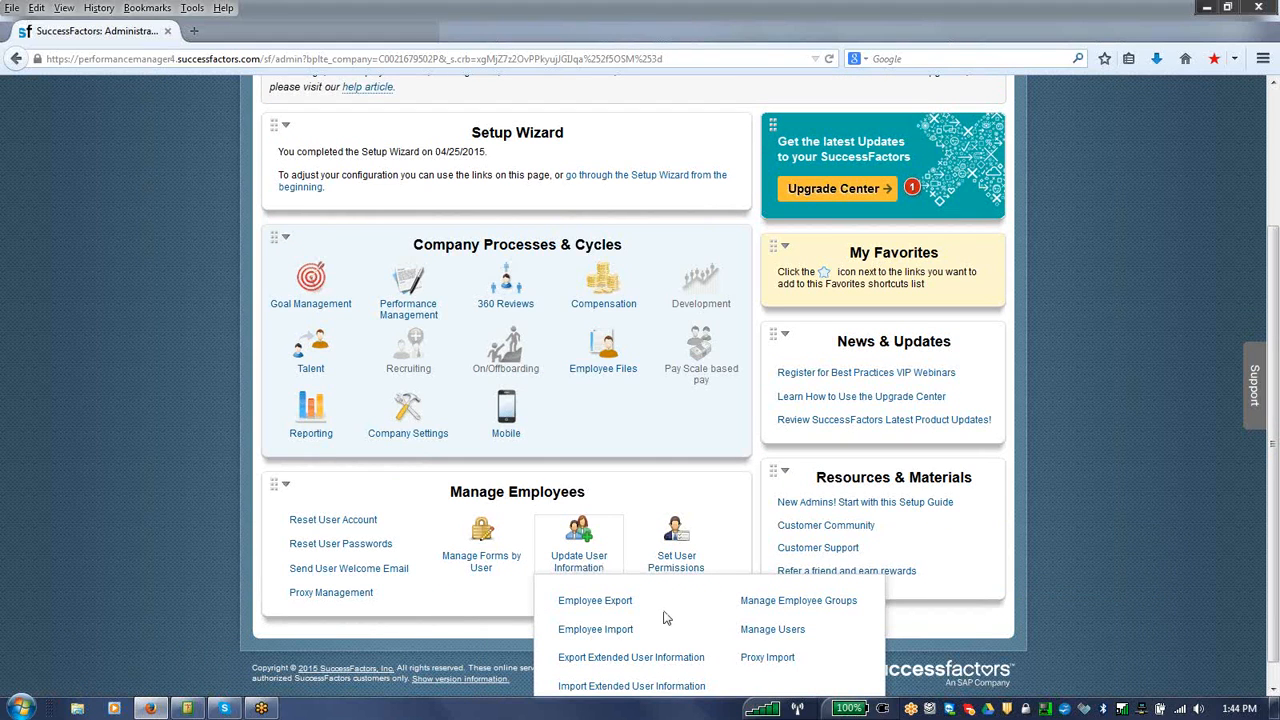
{"action": "left_click", "coordinate": [762, 634]}
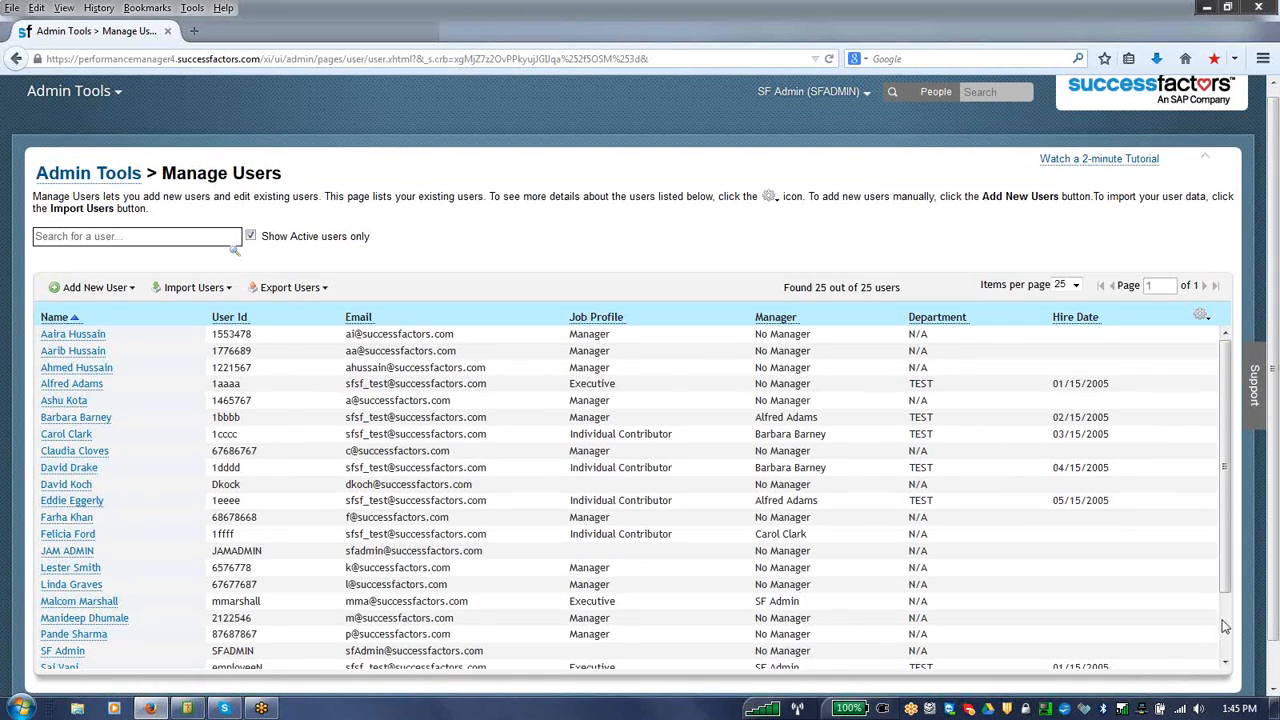
Step: Open the user listed directly below employee1 for editing and assign employee1 as the manager
{"action": "scroll", "coordinate": [1224, 626], "scroll_direction": "down", "scroll_amount": 2}
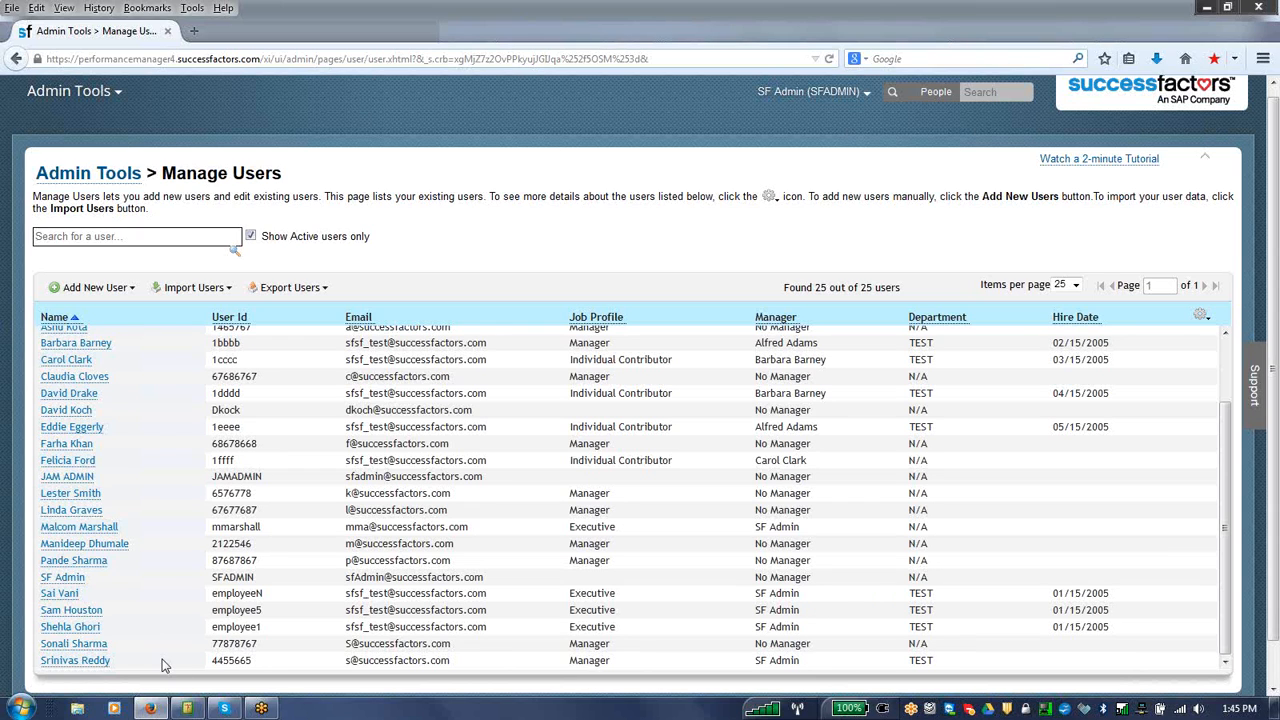
{"action": "left_click", "coordinate": [97, 645]}
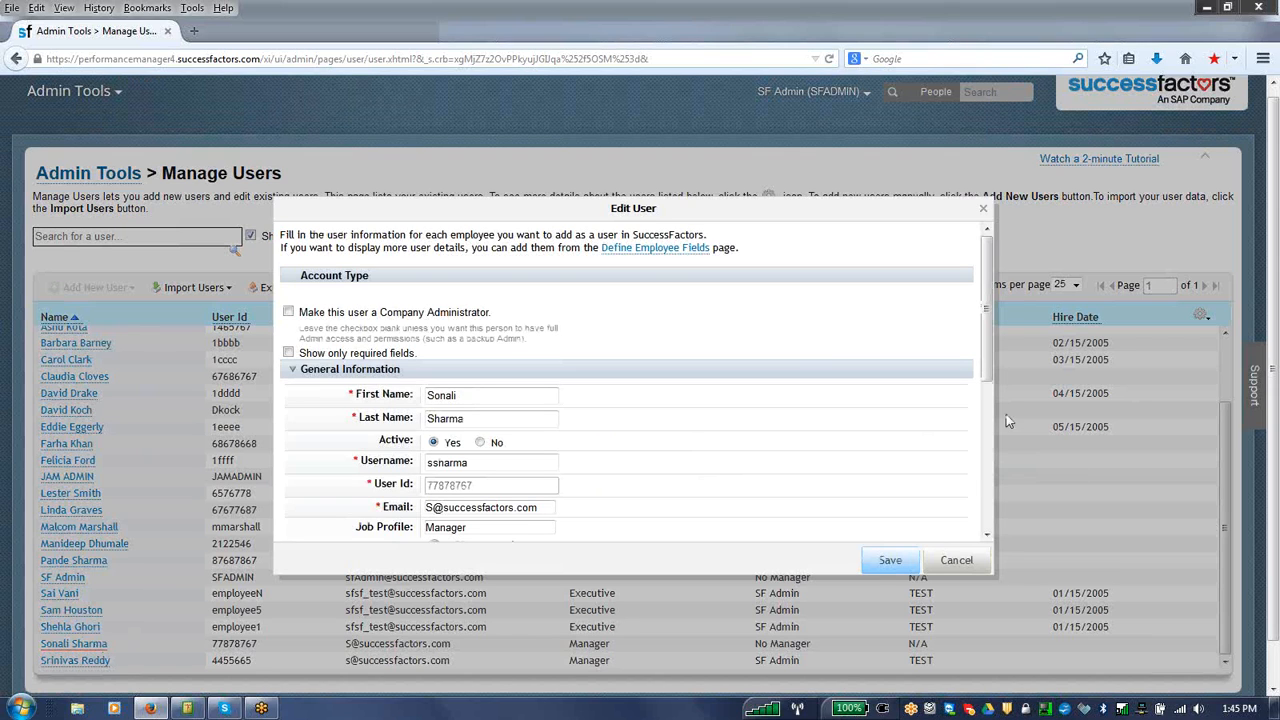
{"action": "left_click_drag", "start_coordinate": [980, 368], "coordinate": [990, 495]}
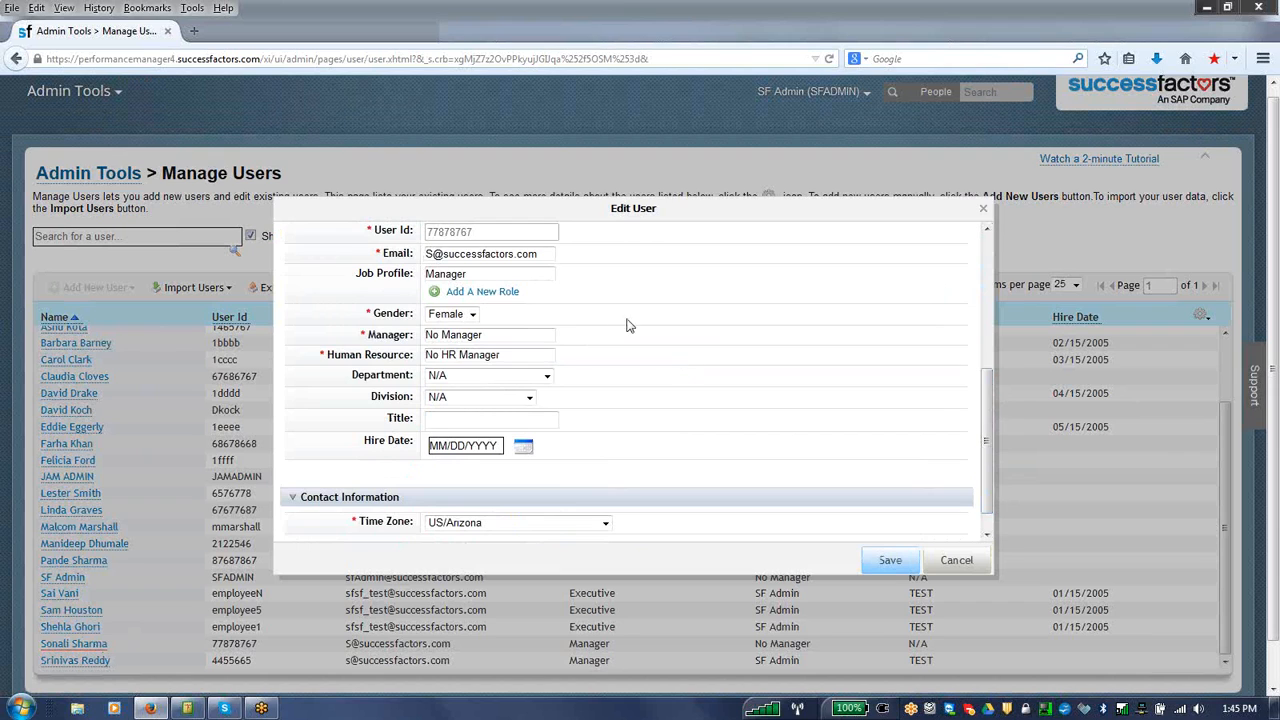
{"action": "left_click_drag", "start_coordinate": [495, 337], "coordinate": [365, 334]}
{"action": "type", "text": "em"}
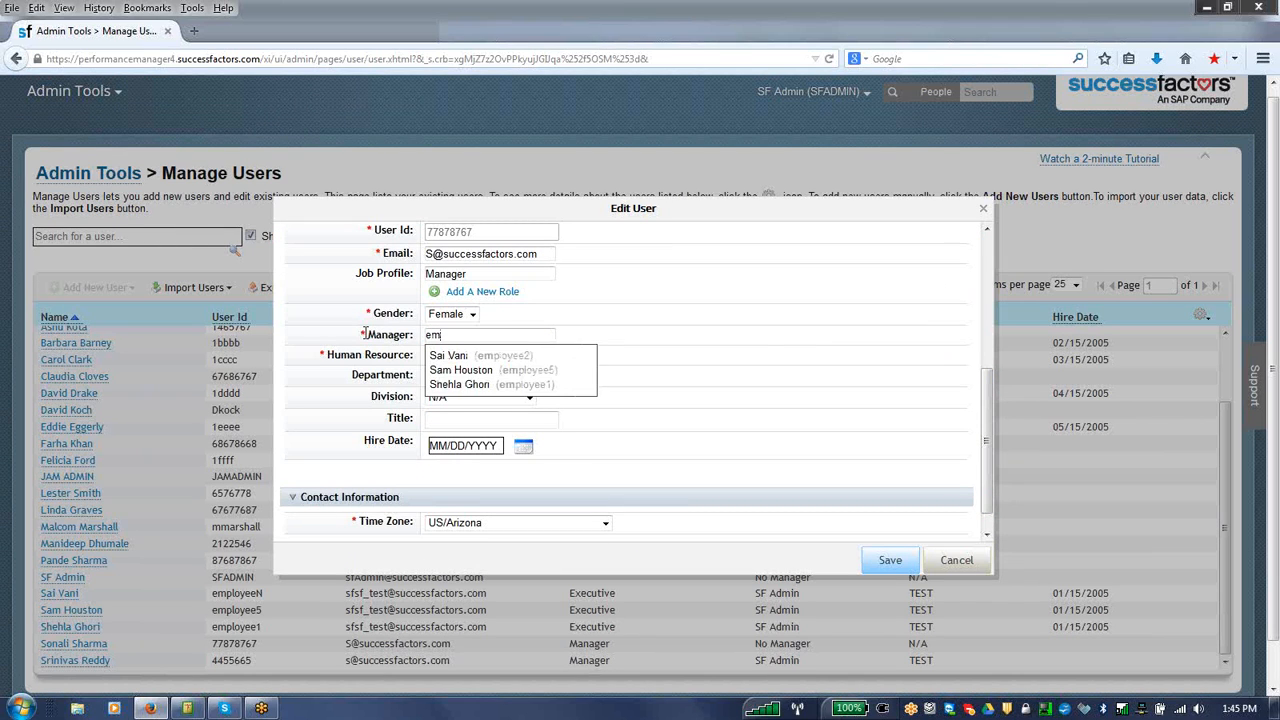
{"action": "left_click", "coordinate": [498, 385]}
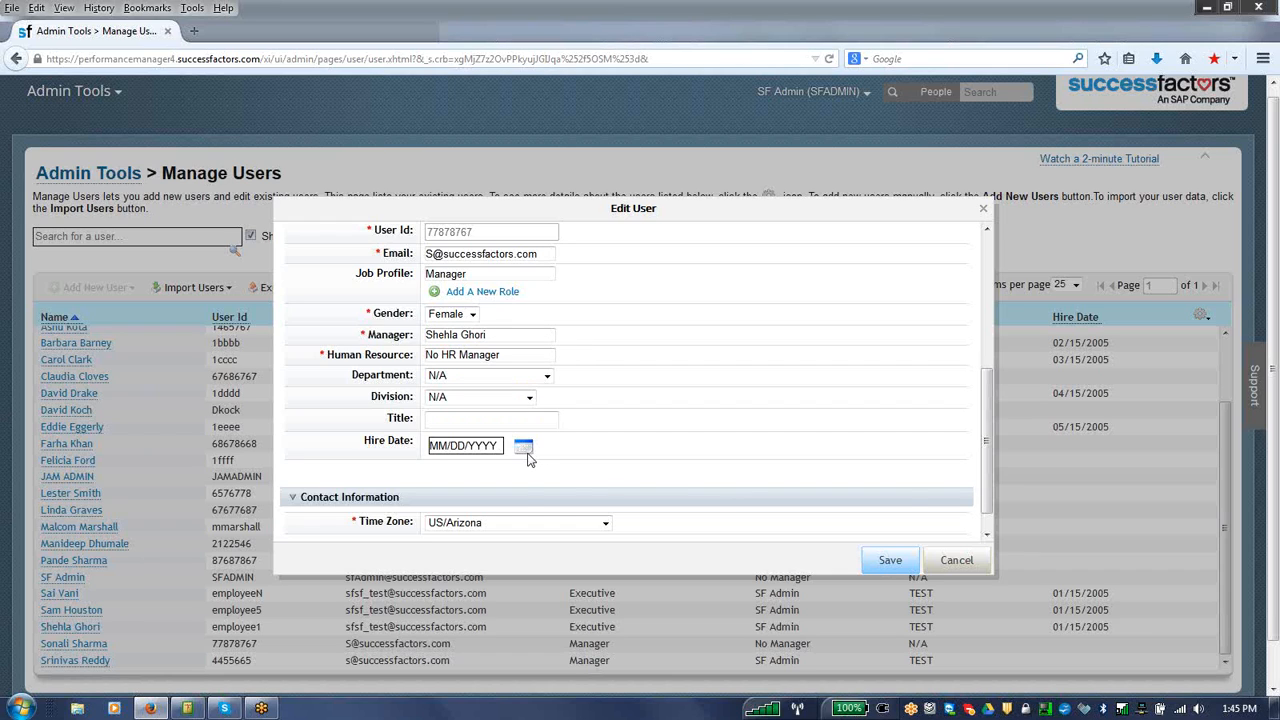
Step: Add a new department named Product Development and assign it to the user being edited
{"action": "left_click", "coordinate": [541, 376]}
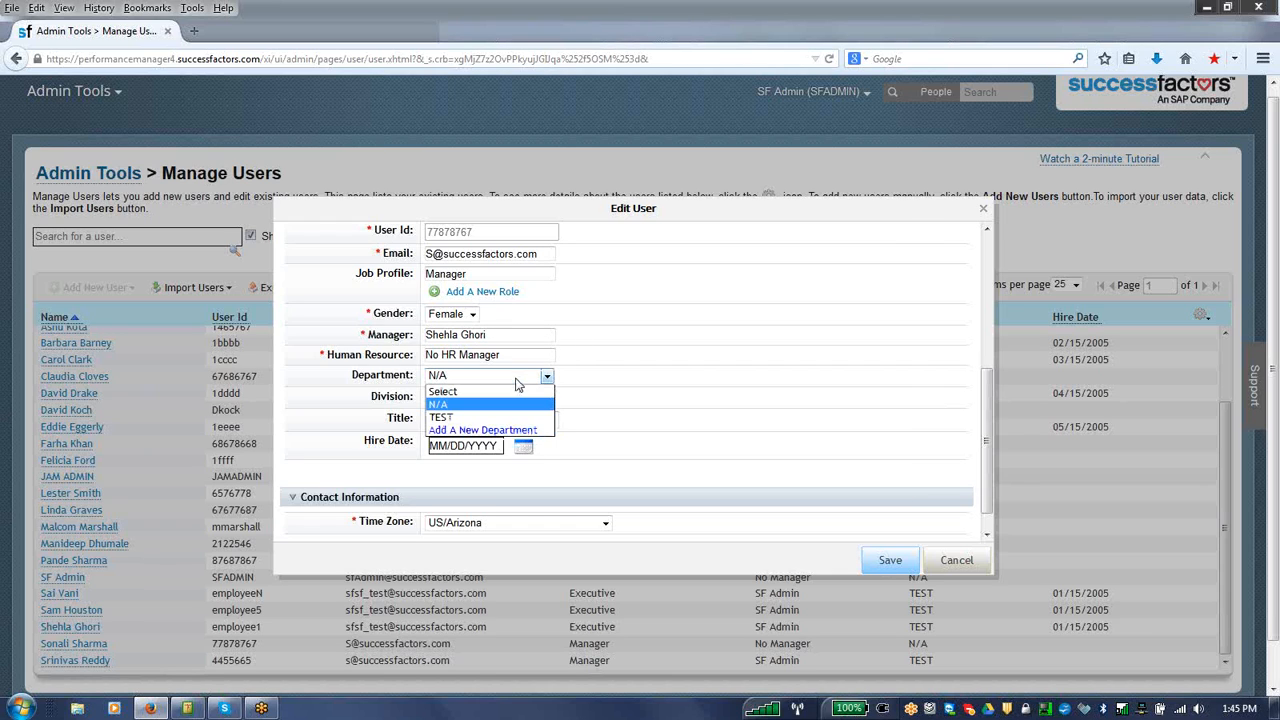
{"action": "left_click", "coordinate": [505, 430]}
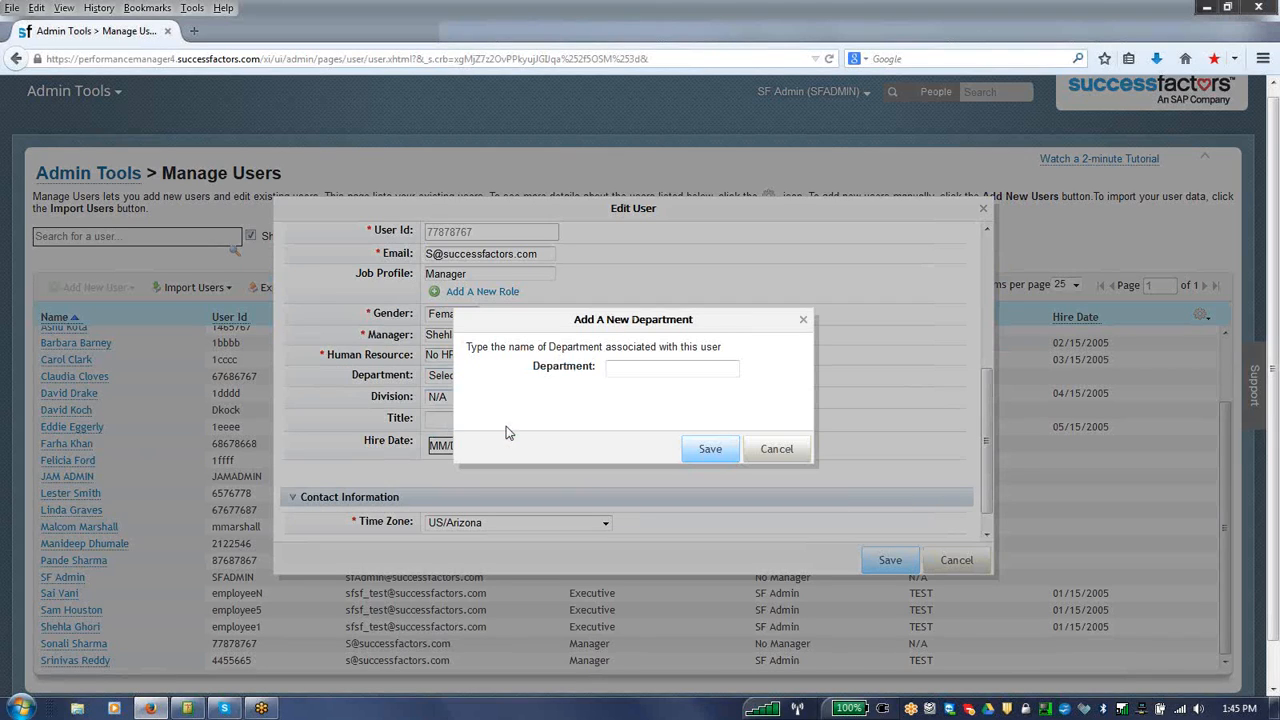
{"action": "left_click", "coordinate": [633, 372]}
{"action": "left_click", "coordinate": [710, 449]}
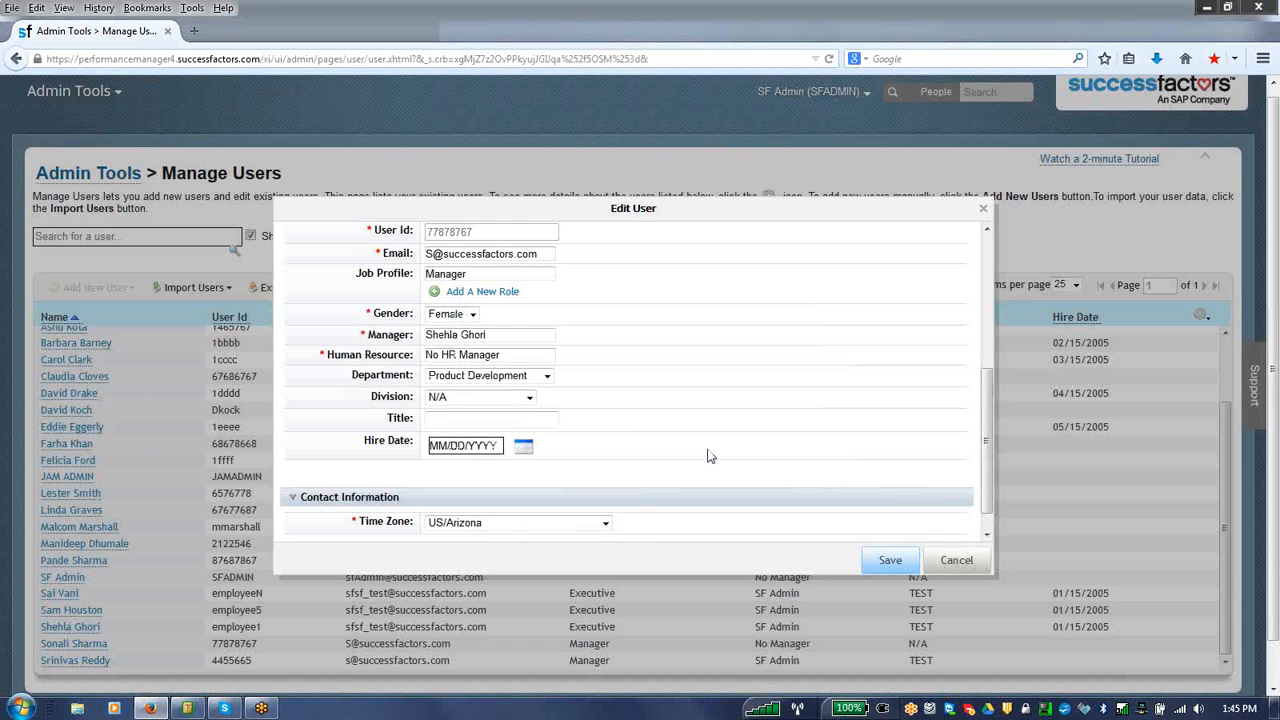
Step: Add a new division named Research for this user and enter analyst as the title
{"action": "left_click", "coordinate": [529, 397]}
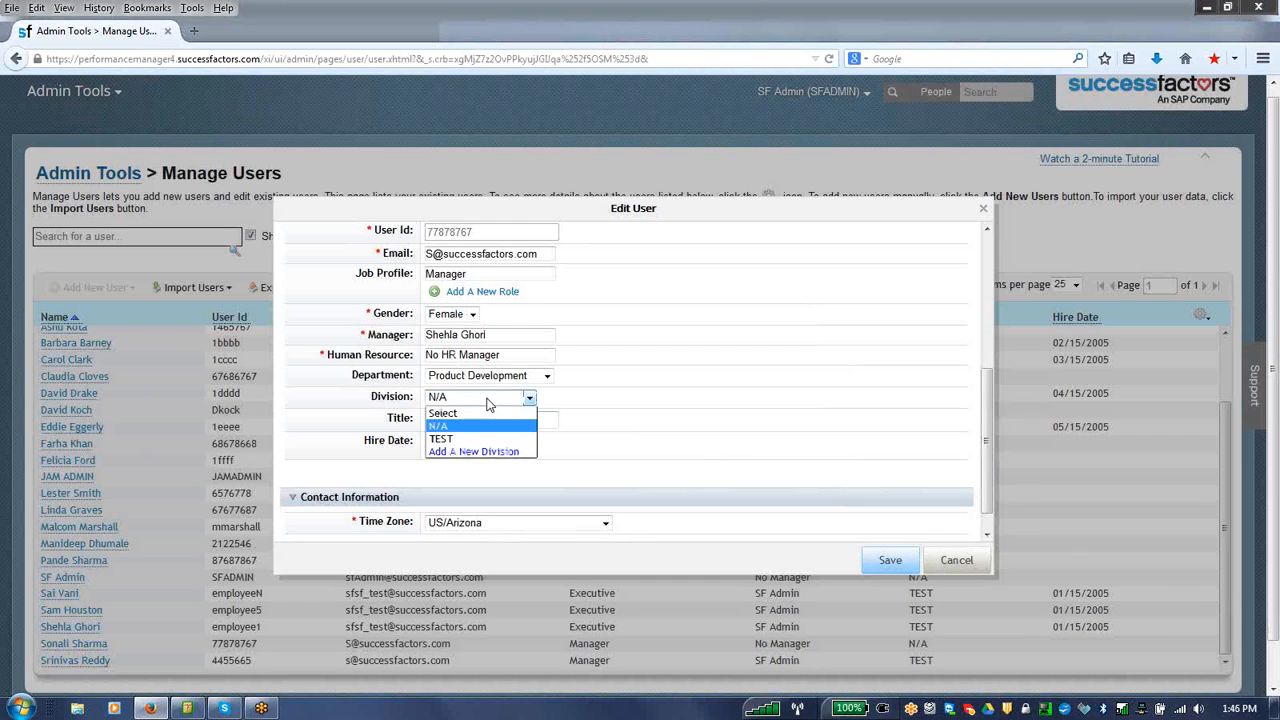
{"action": "left_click", "coordinate": [475, 452]}
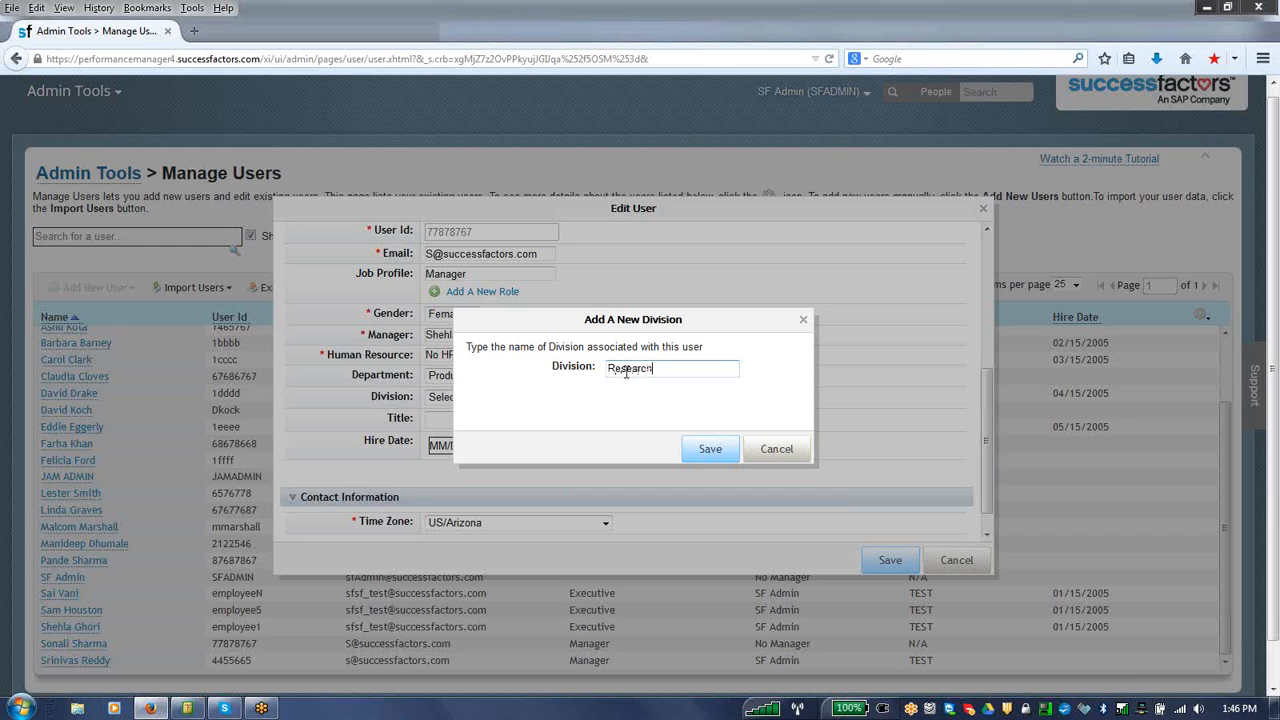
{"action": "left_click", "coordinate": [714, 455]}
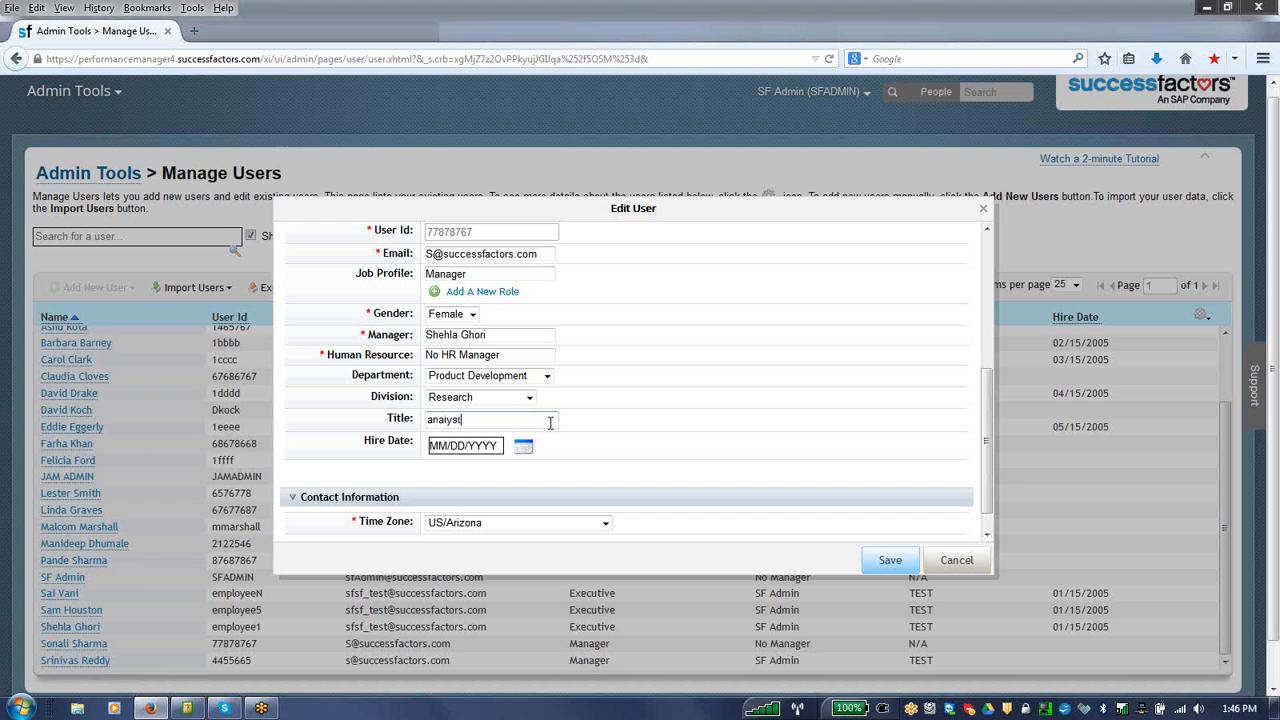
Step: Set the user's hire date to 05/14/2015 and try changing the year to 2012
{"action": "left_click", "coordinate": [523, 446]}
{"action": "left_click", "coordinate": [570, 562]}
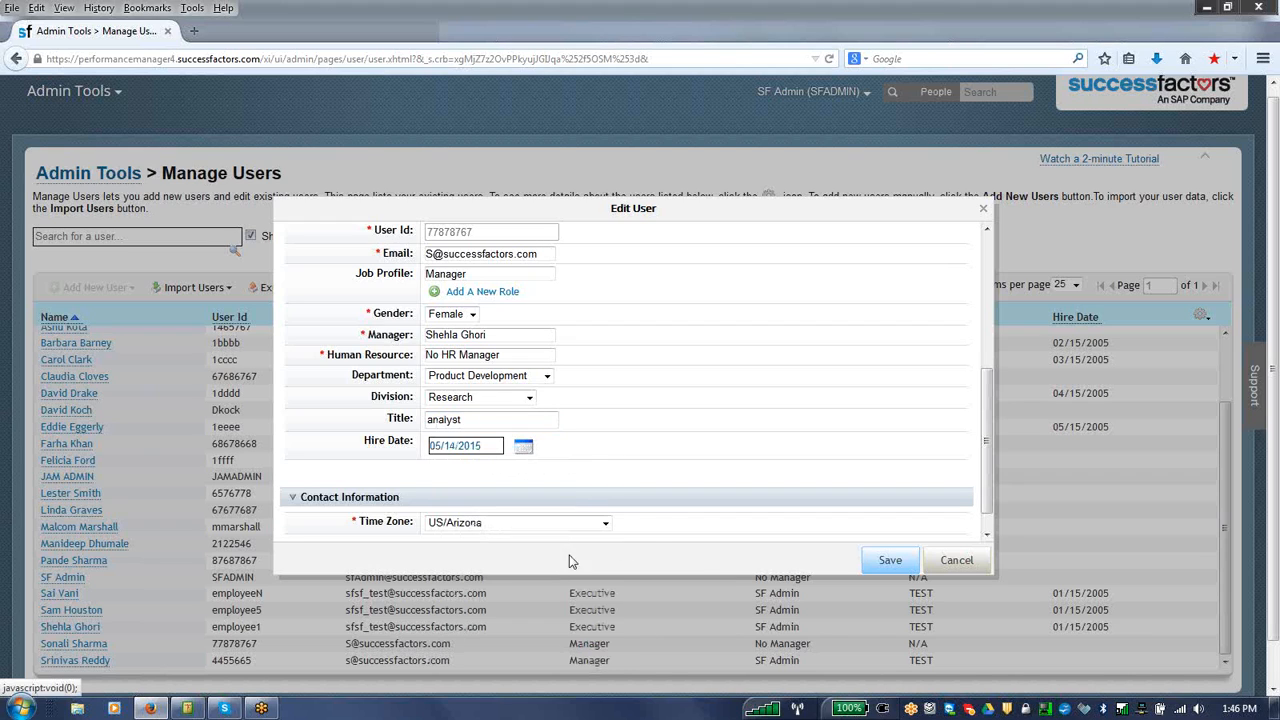
{"action": "left_click", "coordinate": [530, 452]}
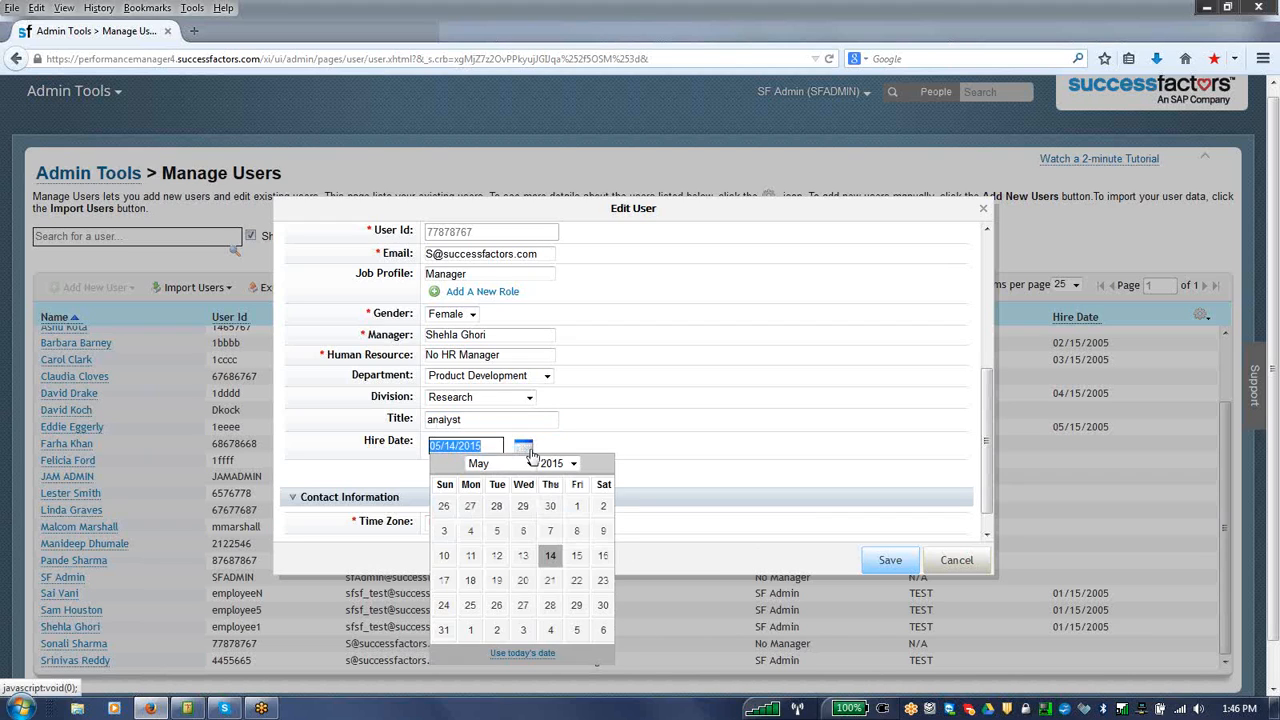
{"action": "left_click", "coordinate": [528, 464]}
{"action": "left_click", "coordinate": [528, 466]}
{"action": "left_click", "coordinate": [556, 464]}
{"action": "left_click", "coordinate": [555, 422]}
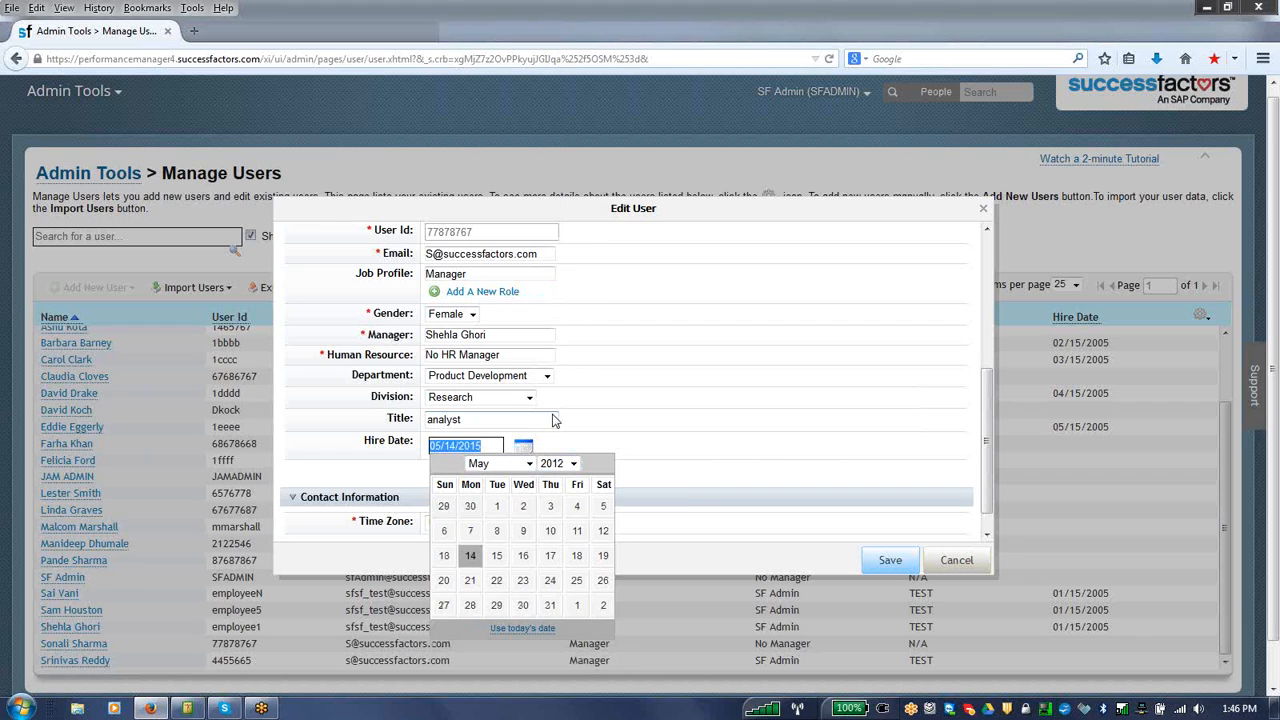
{"action": "left_click", "coordinate": [610, 505]}
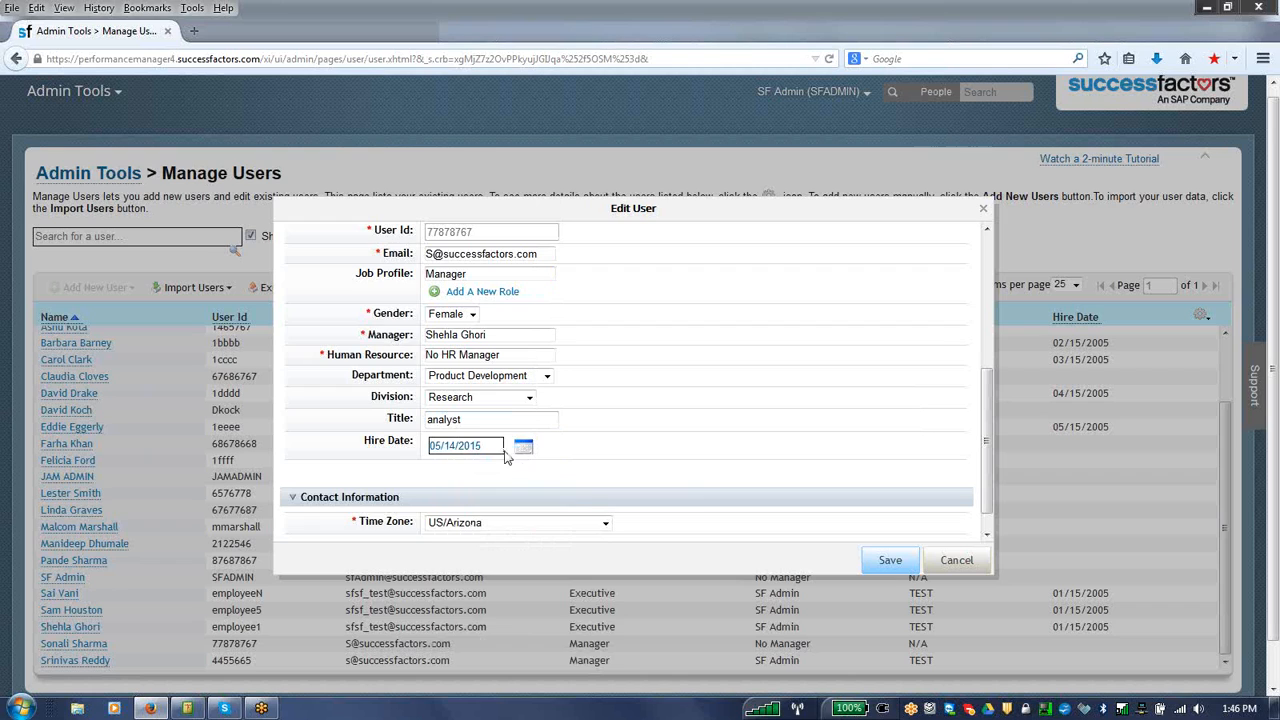
Step: Set the hire date to 05/14/2013, save the user, and check the edited record in the user list
{"action": "left_click", "coordinate": [522, 448]}
{"action": "left_click", "coordinate": [558, 464]}
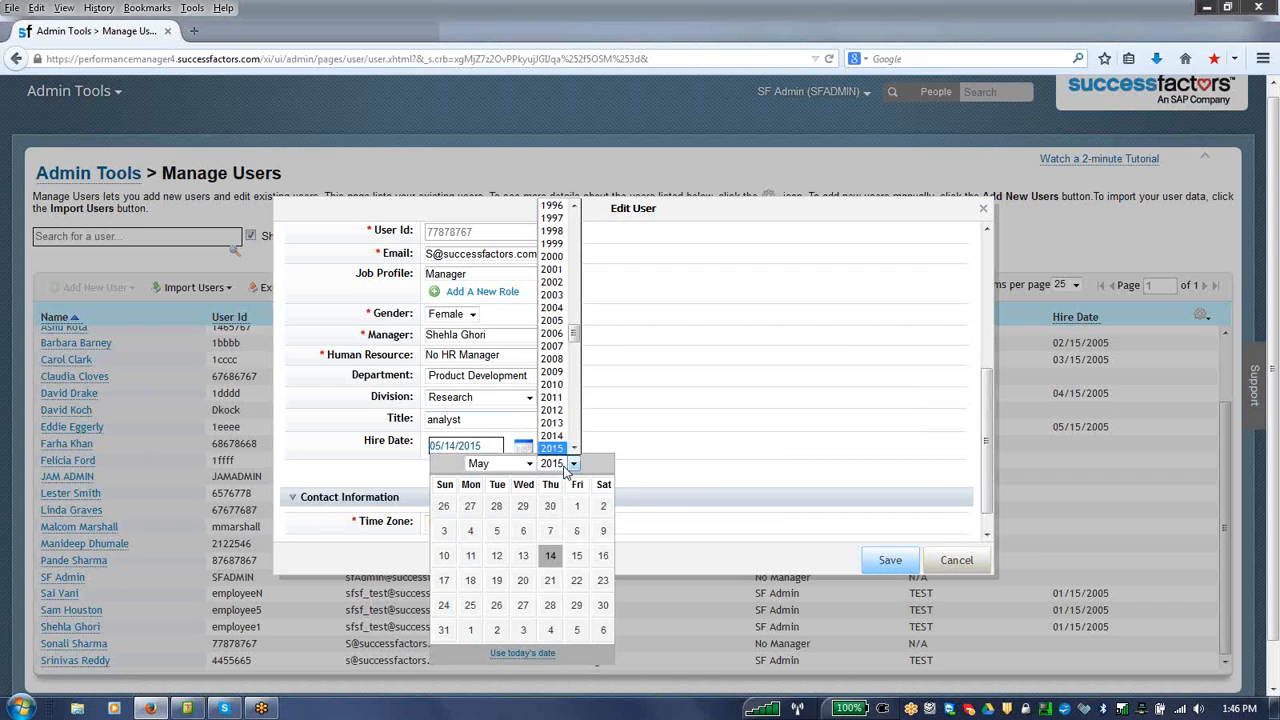
{"action": "left_click", "coordinate": [555, 428]}
{"action": "left_click", "coordinate": [497, 556]}
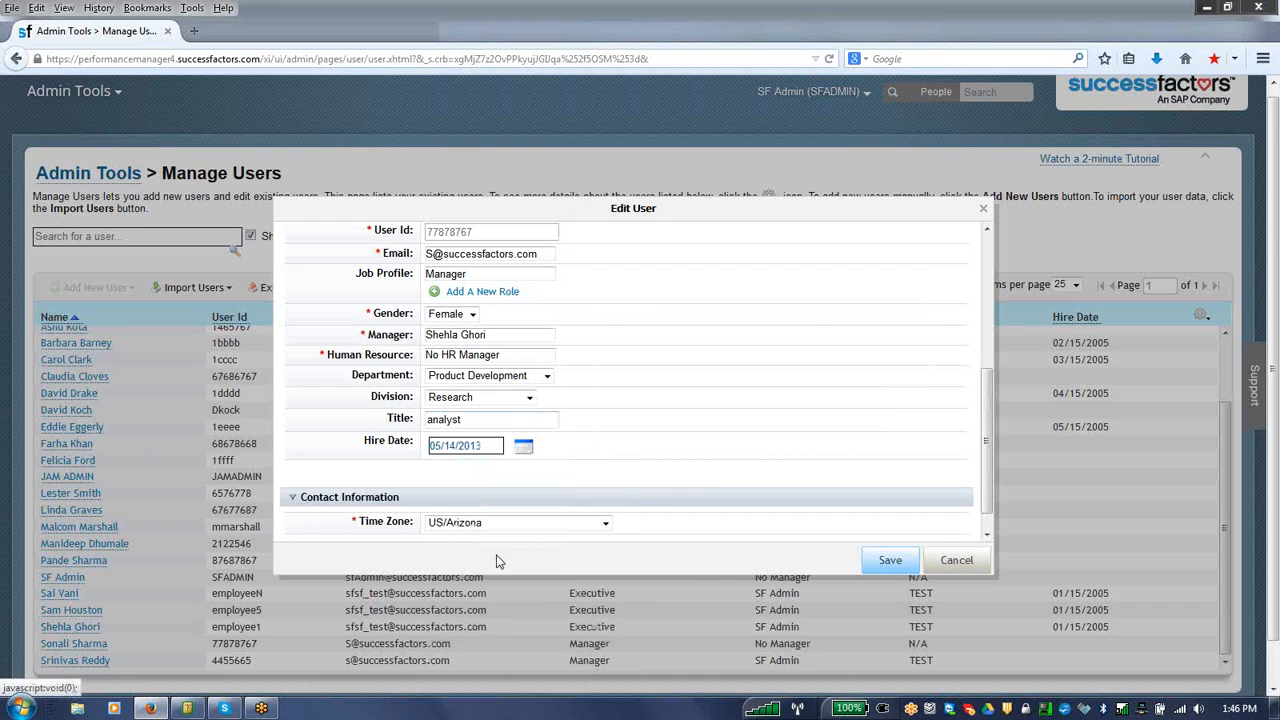
{"action": "left_click", "coordinate": [906, 565]}
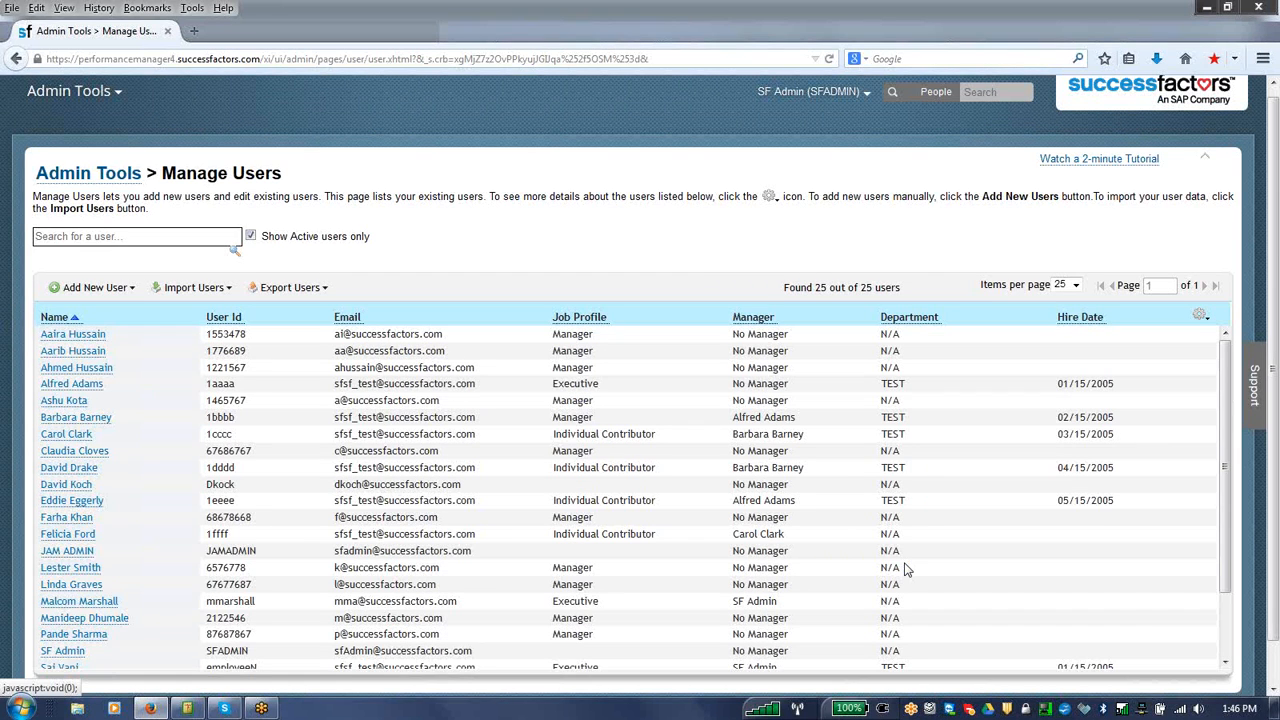
{"action": "left_click", "coordinate": [1229, 641]}
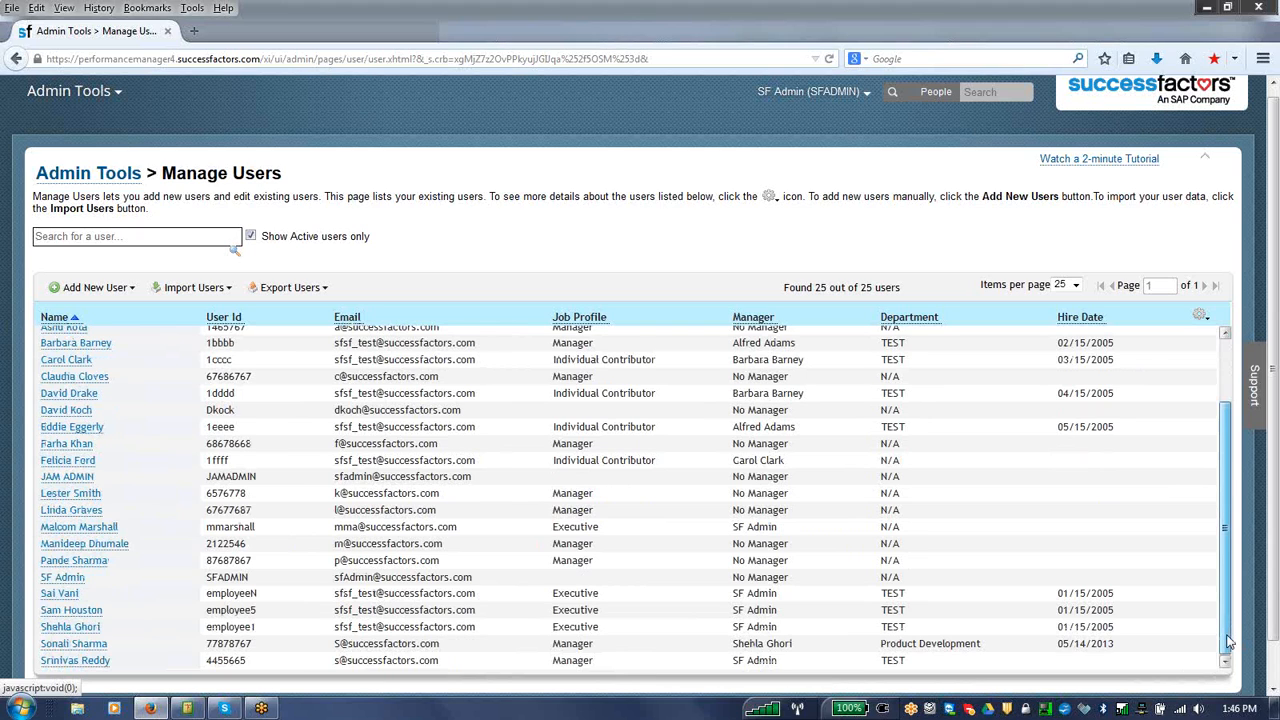
{"action": "left_click_drag", "start_coordinate": [1229, 641], "coordinate": [1219, 415]}
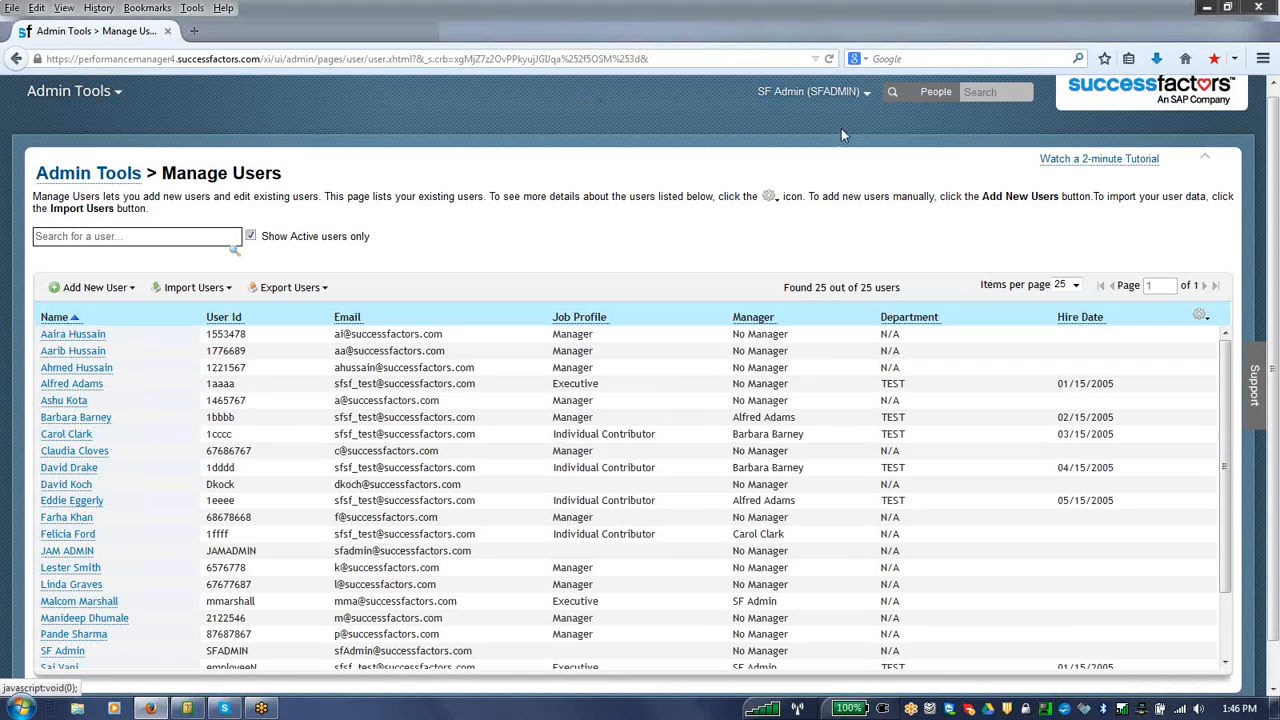
Step: Open the Employee Files module and switch to Company Info
{"action": "left_click", "coordinate": [867, 93]}
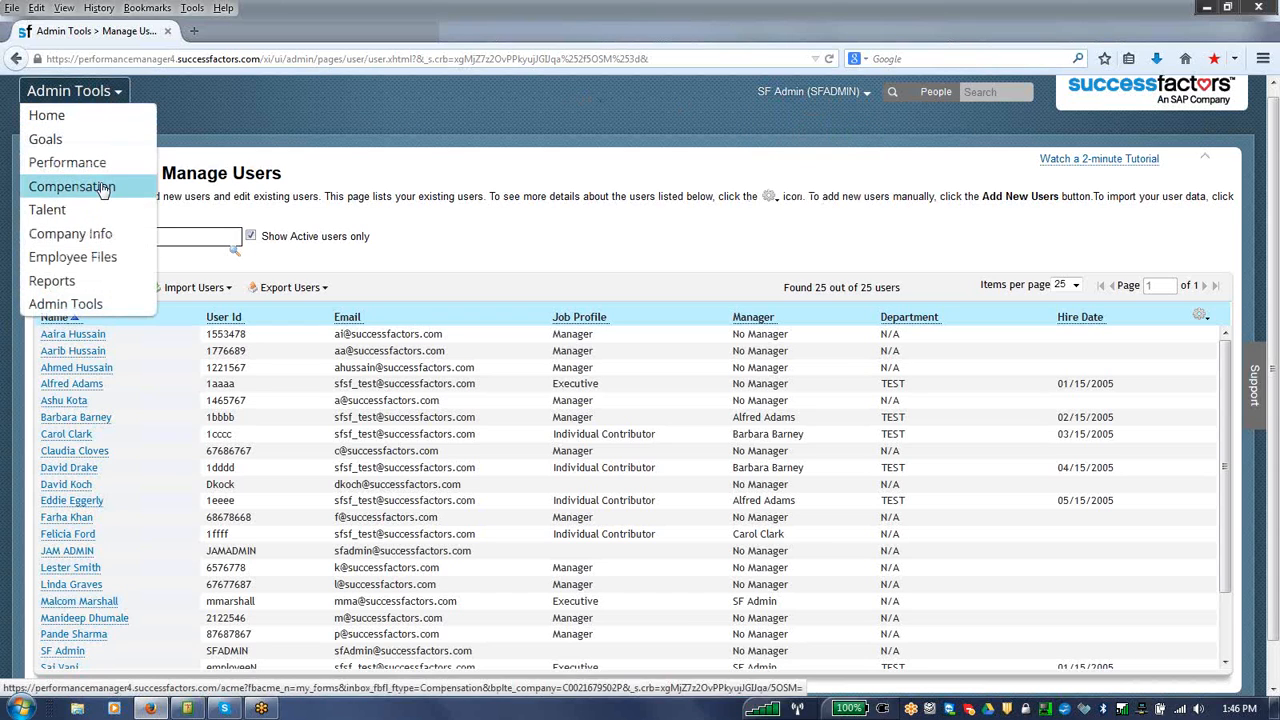
{"action": "left_click", "coordinate": [81, 258]}
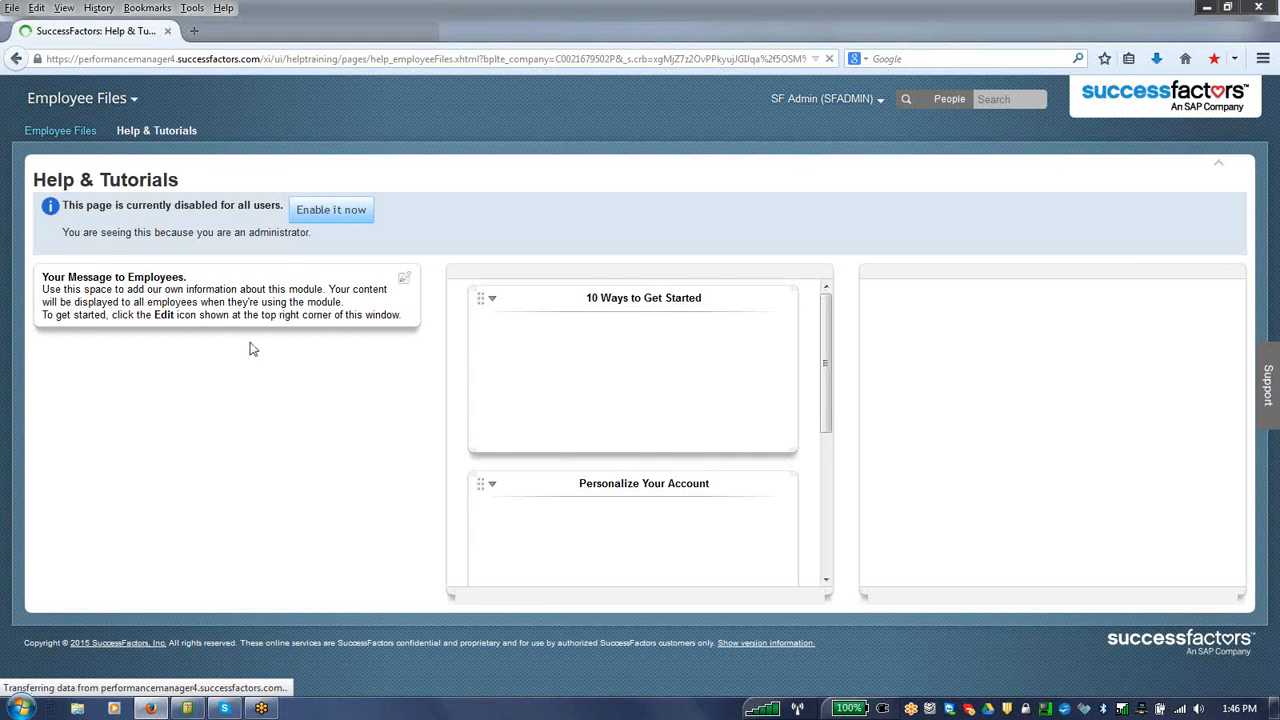
{"action": "left_click", "coordinate": [132, 100]}
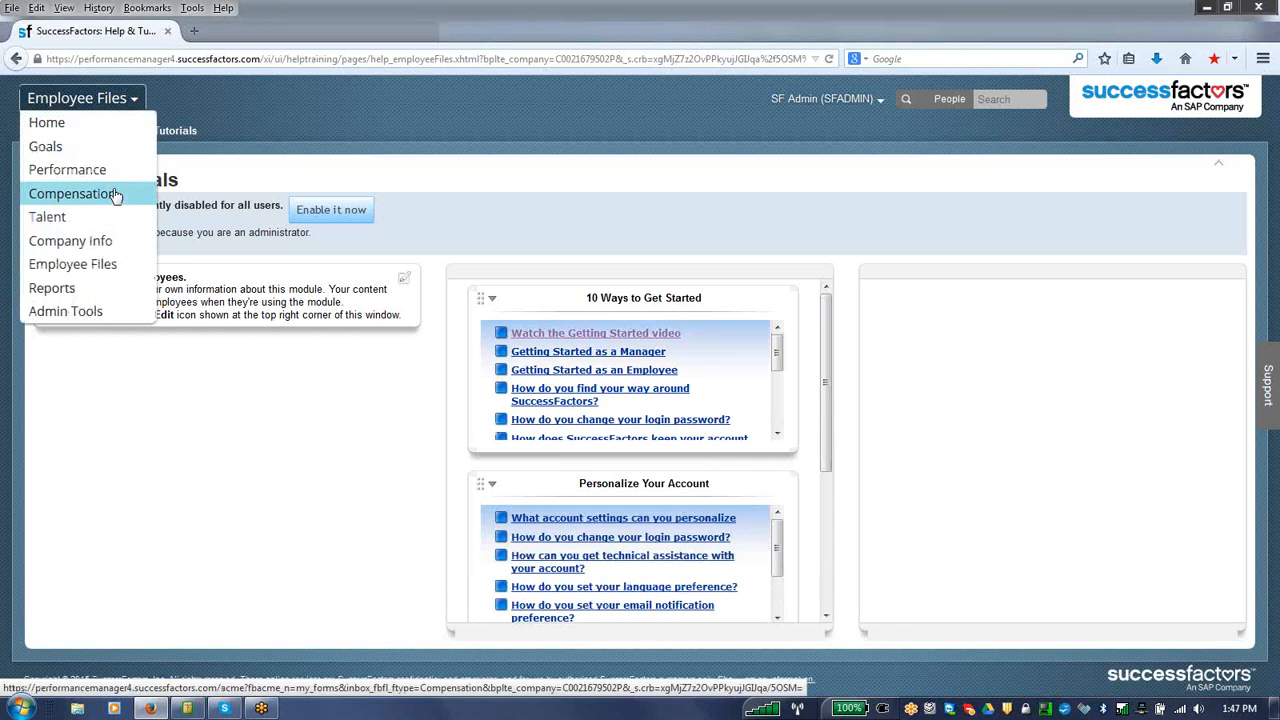
{"action": "left_click", "coordinate": [81, 250]}
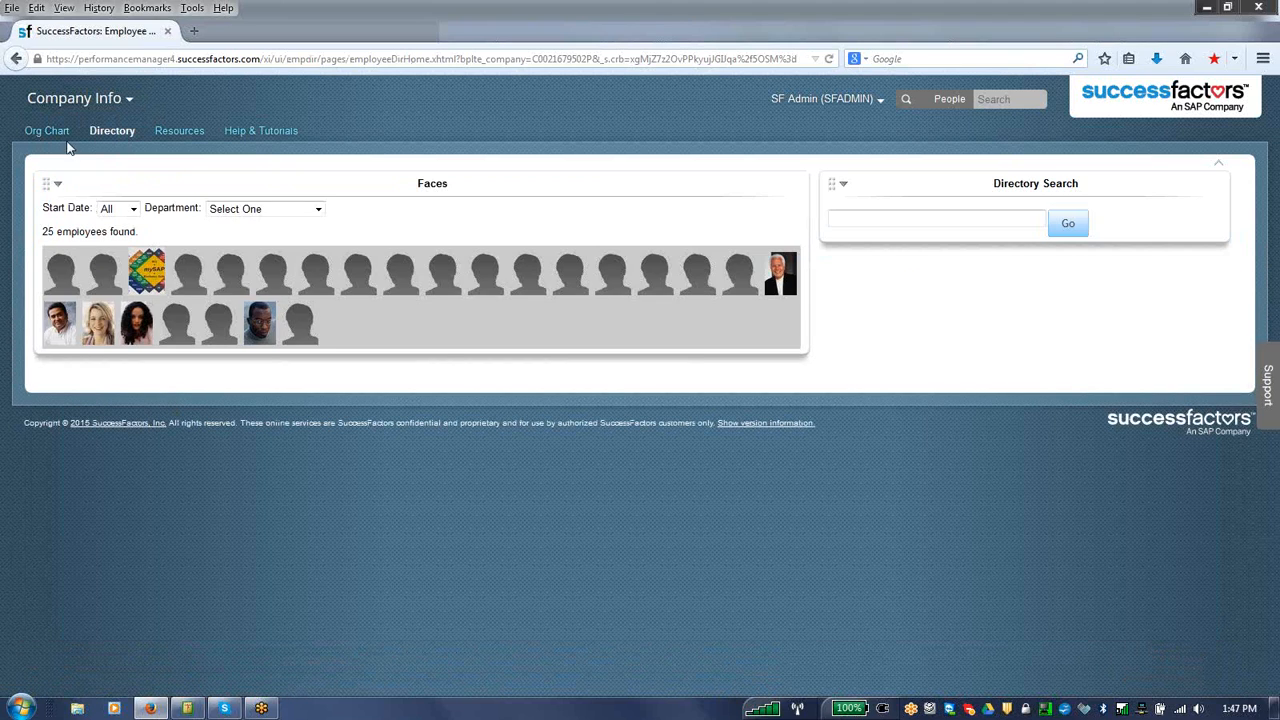
Step: Display the company Org Chart and find employee1 by username to view that employee's position
{"action": "left_click", "coordinate": [60, 134]}
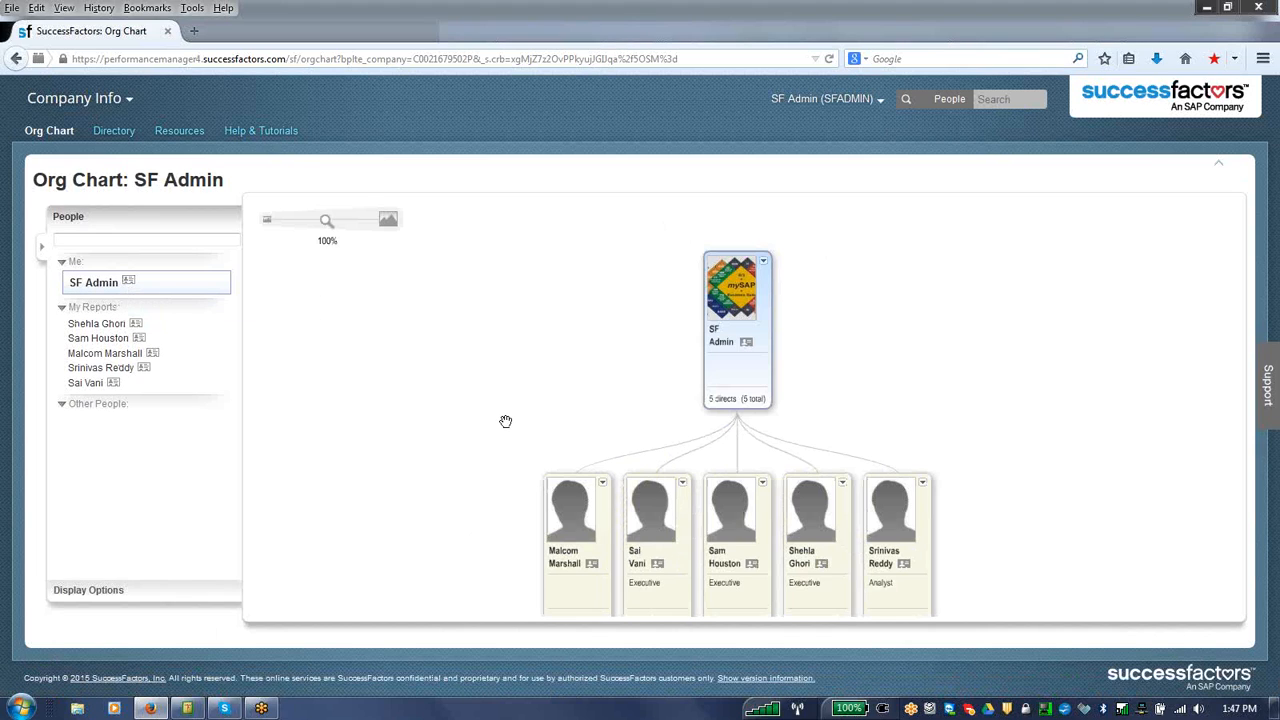
{"action": "left_click", "coordinate": [144, 239]}
{"action": "type", "text": "emp"}
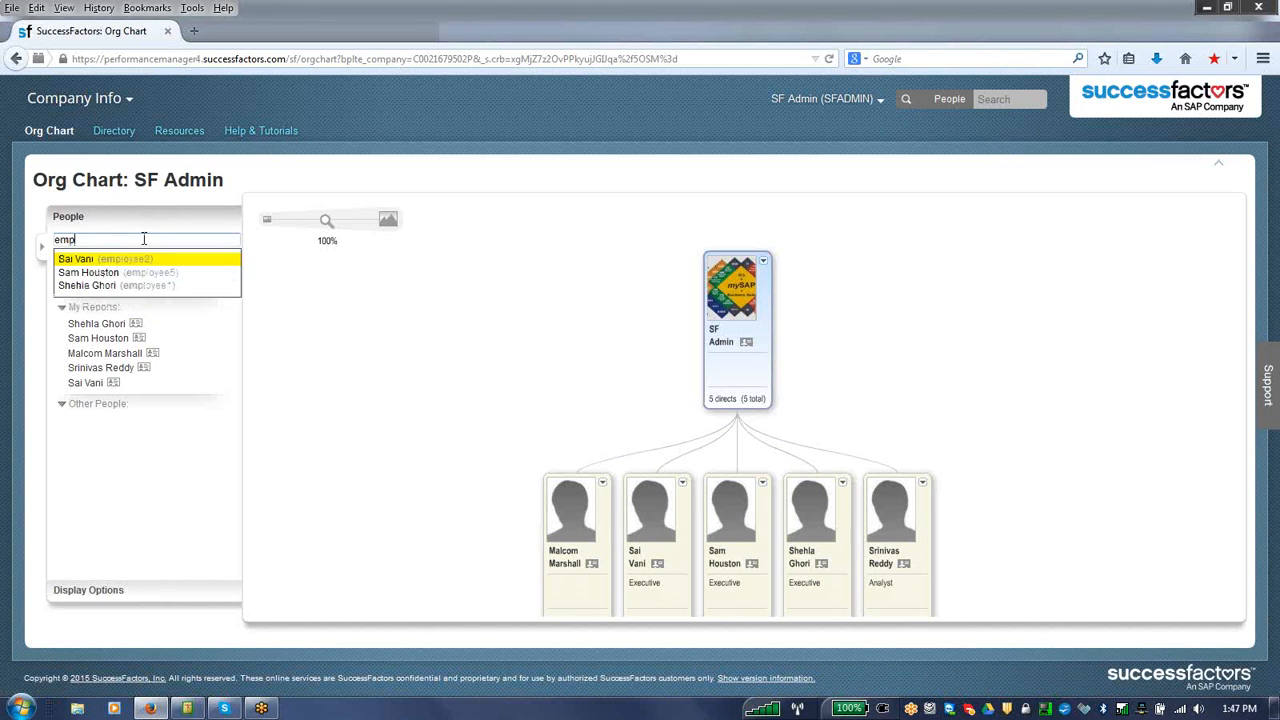
{"action": "left_click", "coordinate": [124, 287]}
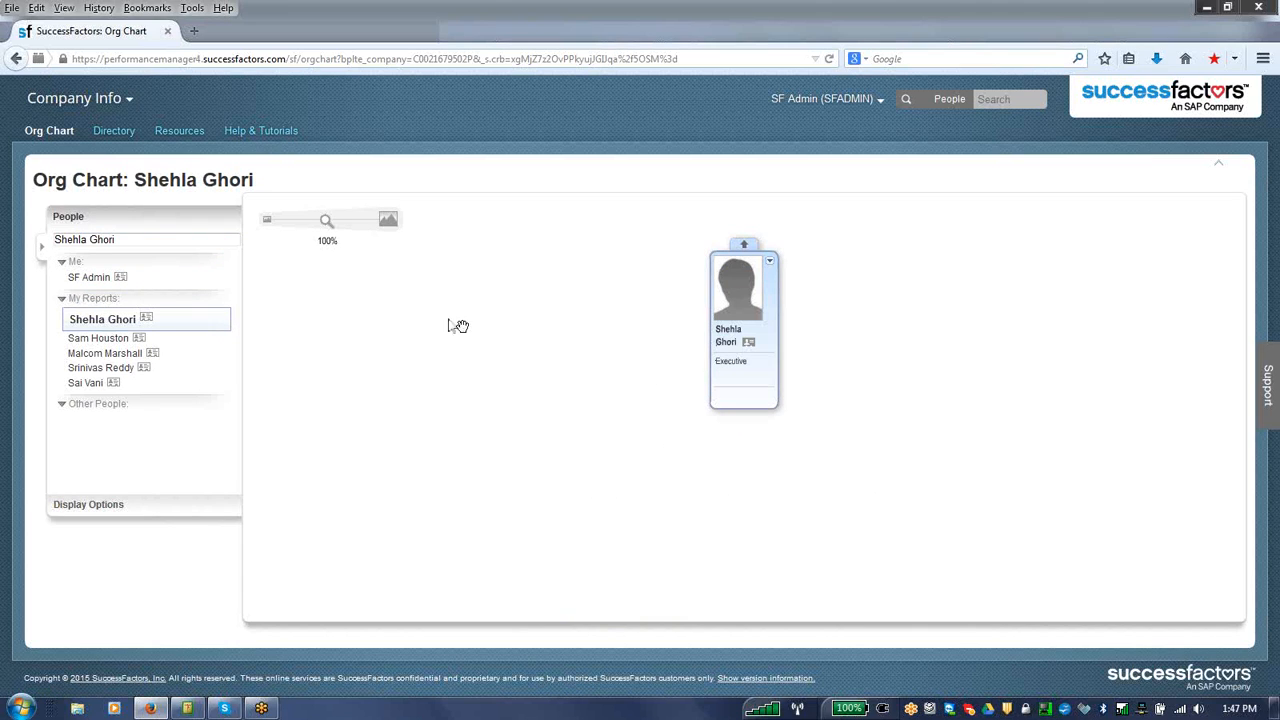
{"action": "left_click", "coordinate": [110, 322]}
Step: Search the employee Directory for employee1 and open the matching public profile to review its badges, org chart and tags
{"action": "left_click", "coordinate": [128, 134]}
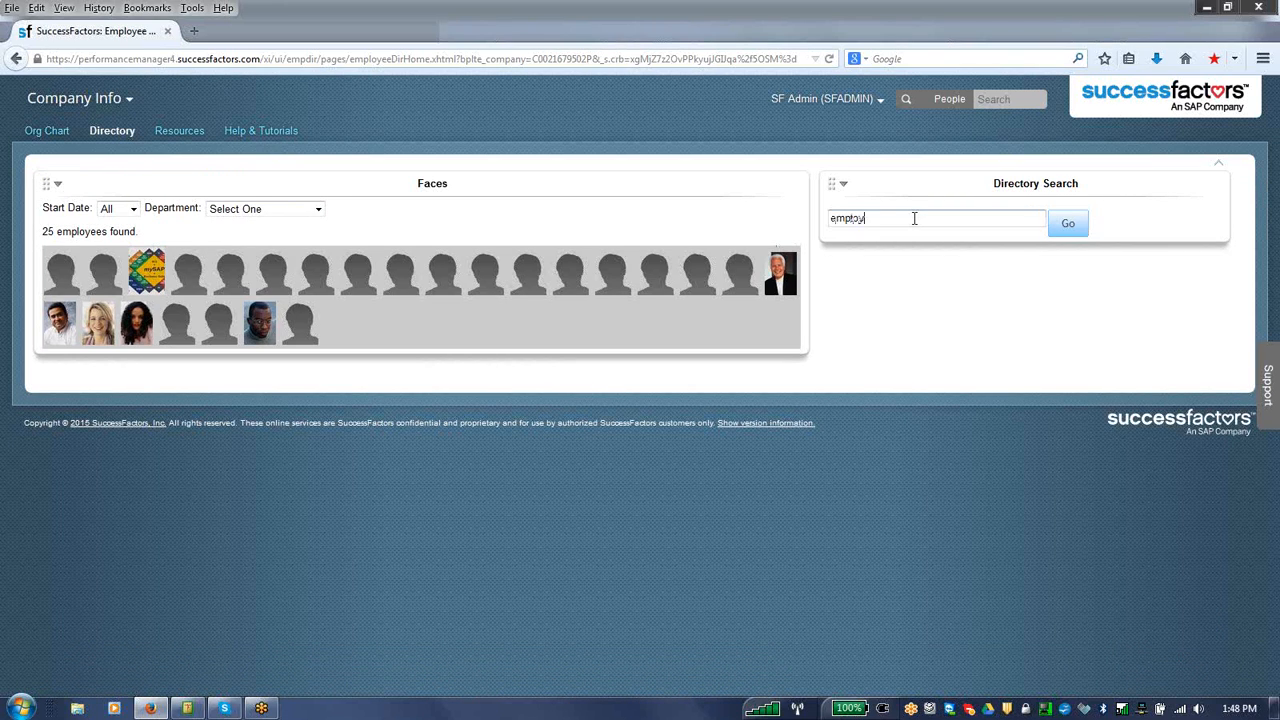
{"action": "left_click", "coordinate": [1069, 225]}
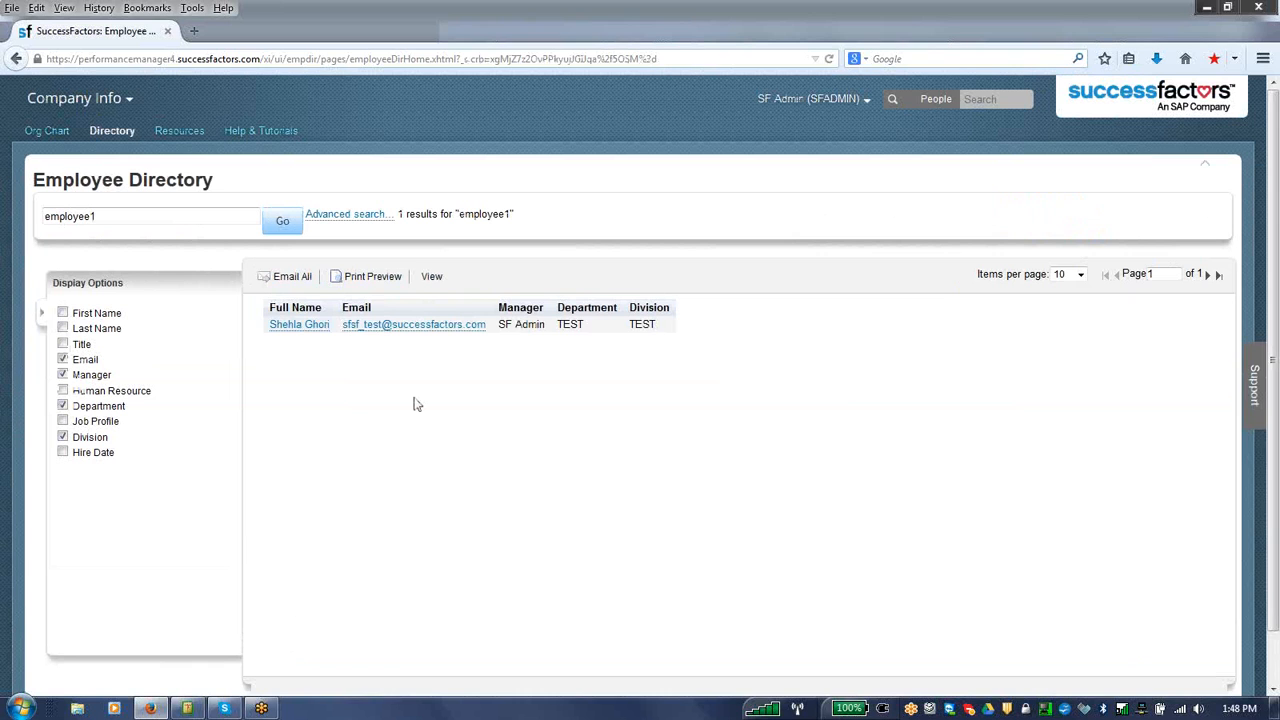
{"action": "left_click", "coordinate": [308, 327]}
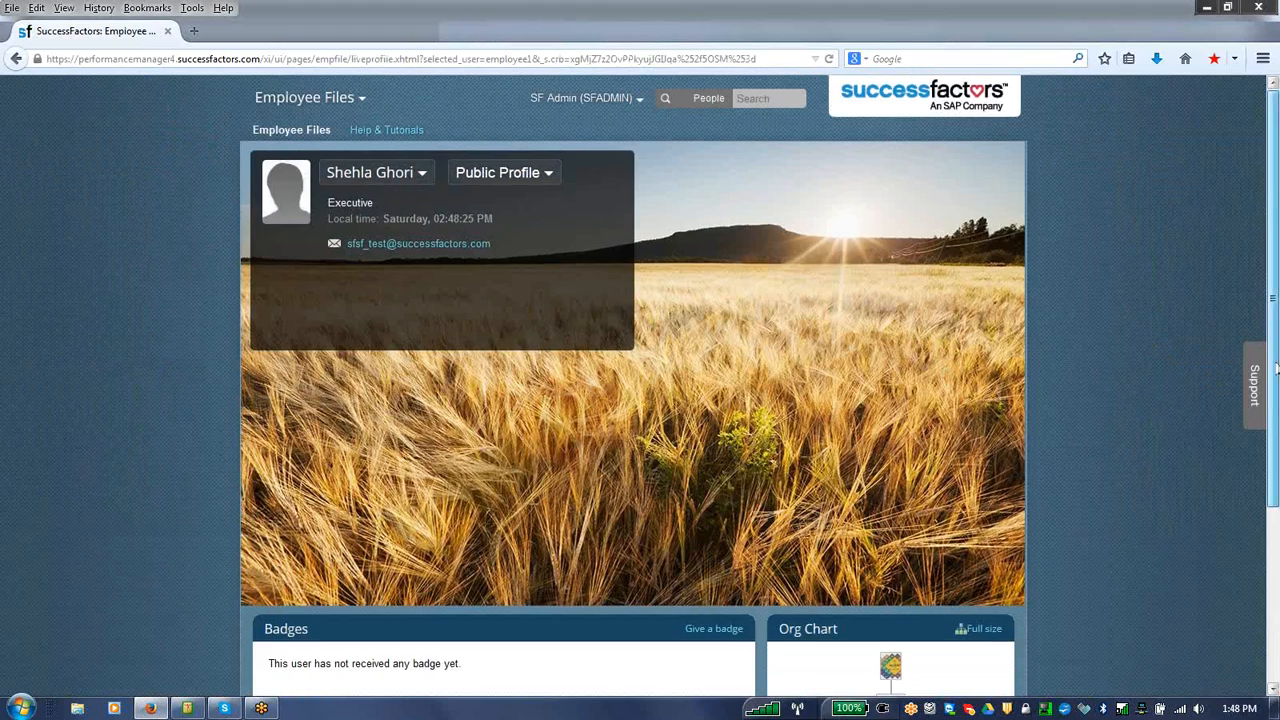
{"action": "scroll", "coordinate": [945, 369], "scroll_direction": "down", "scroll_amount": 3}
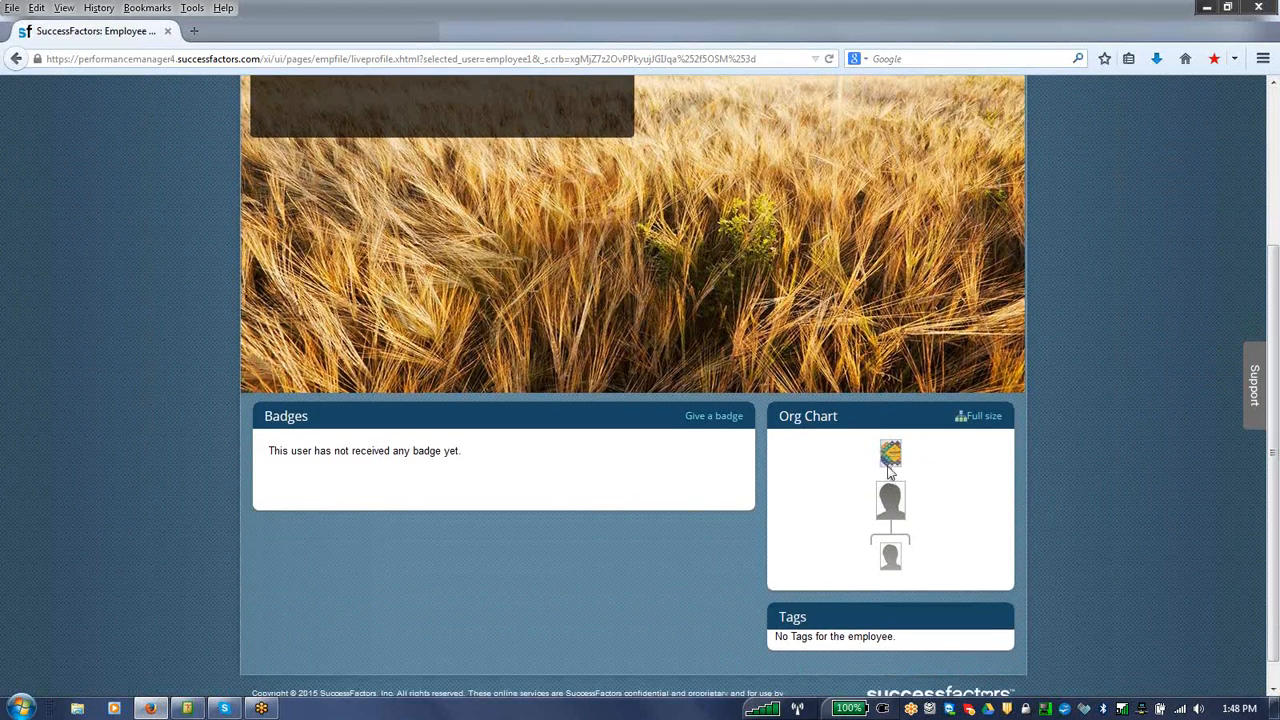
{"action": "scroll", "coordinate": [990, 300], "scroll_direction": "up", "scroll_amount": 3}
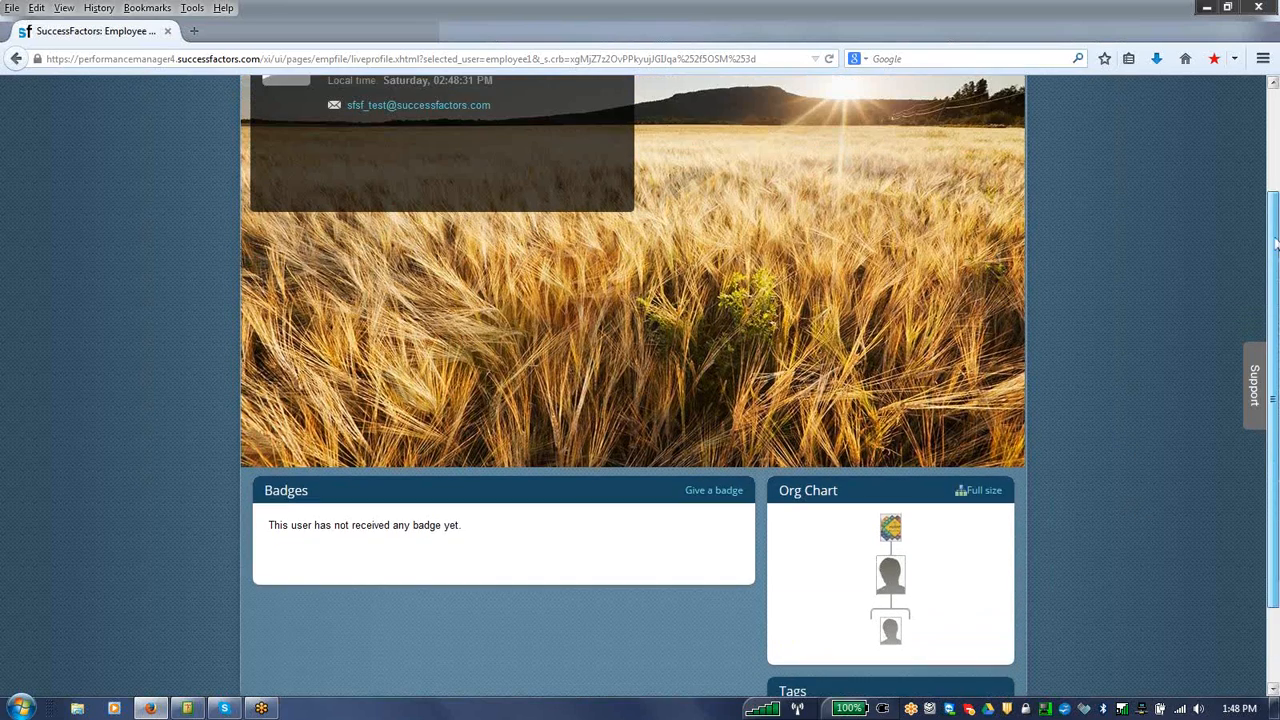
Step: Return to Admin Tools and display the Set User Permissions and Update User Information options under Manage Employees
{"action": "left_click", "coordinate": [634, 92]}
{"action": "left_click", "coordinate": [562, 184]}
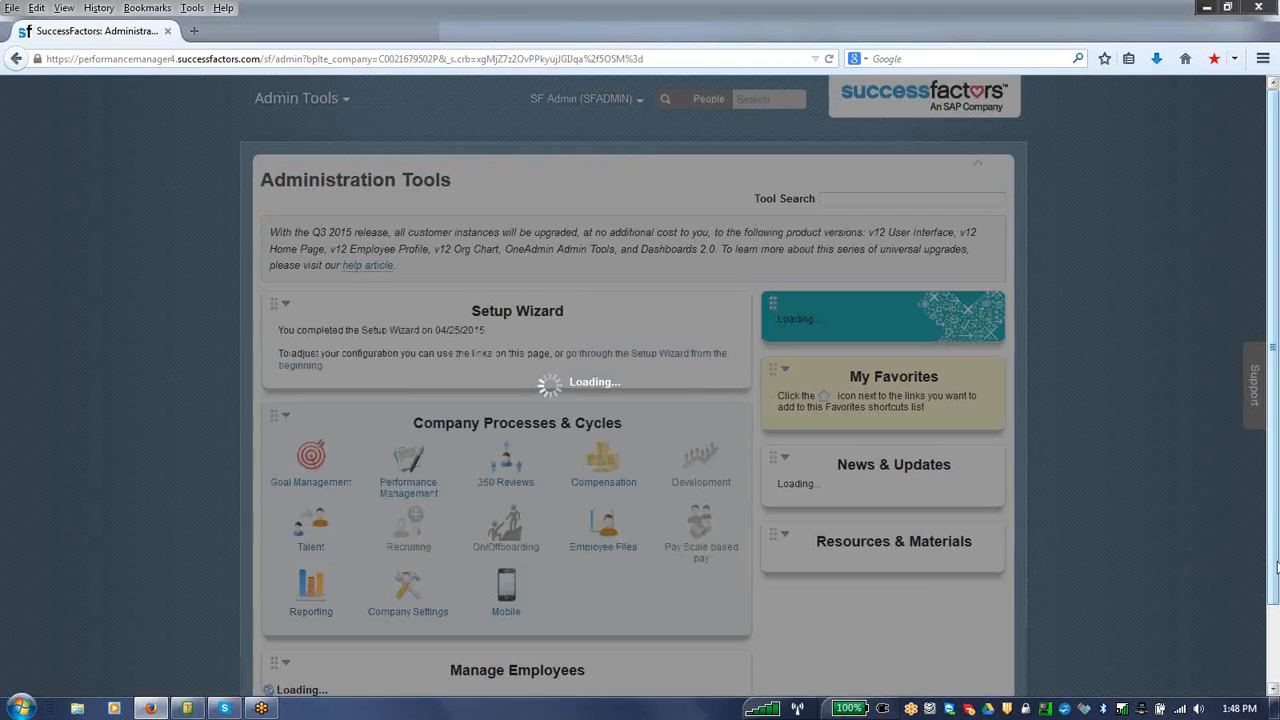
{"action": "scroll", "coordinate": [1024, 581], "scroll_direction": "down", "scroll_amount": 3}
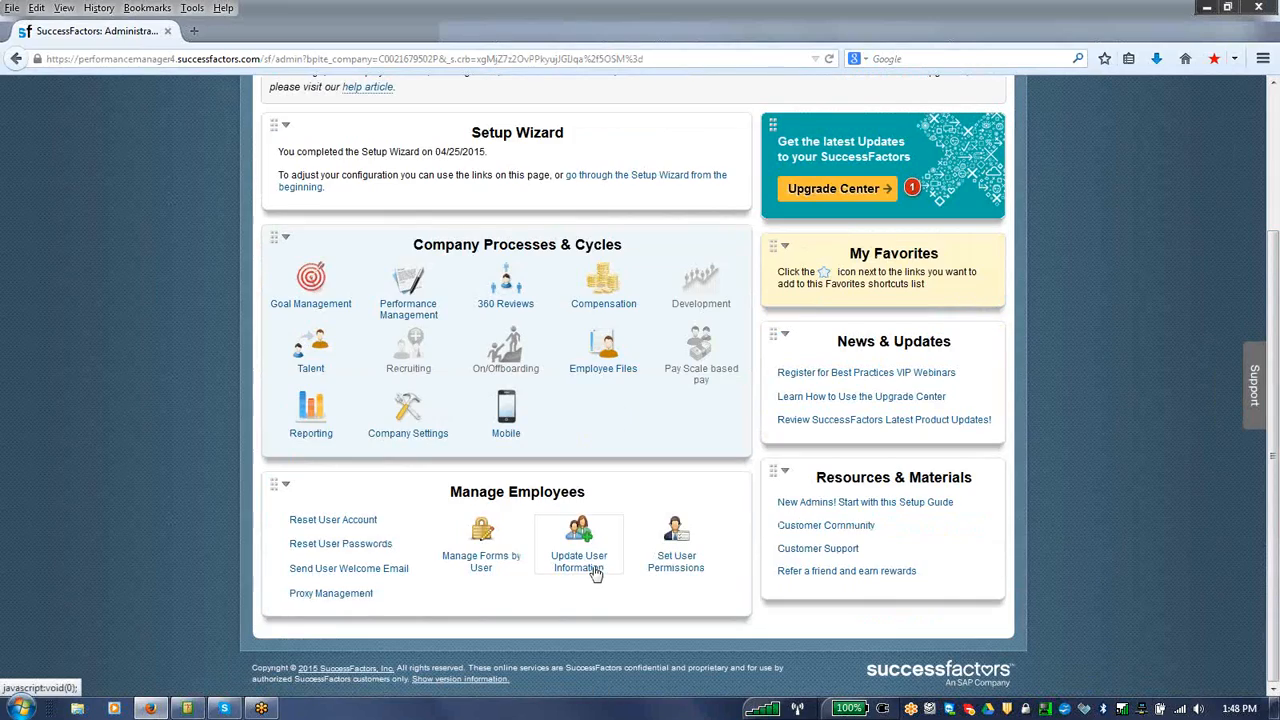
{"action": "left_click", "coordinate": [676, 545]}
{"action": "scroll", "coordinate": [676, 522], "scroll_direction": "down", "scroll_amount": 2}
{"action": "scroll", "coordinate": [580, 502], "scroll_direction": "up", "scroll_amount": 2}
{"action": "mouse_move", "coordinate": [580, 502]}
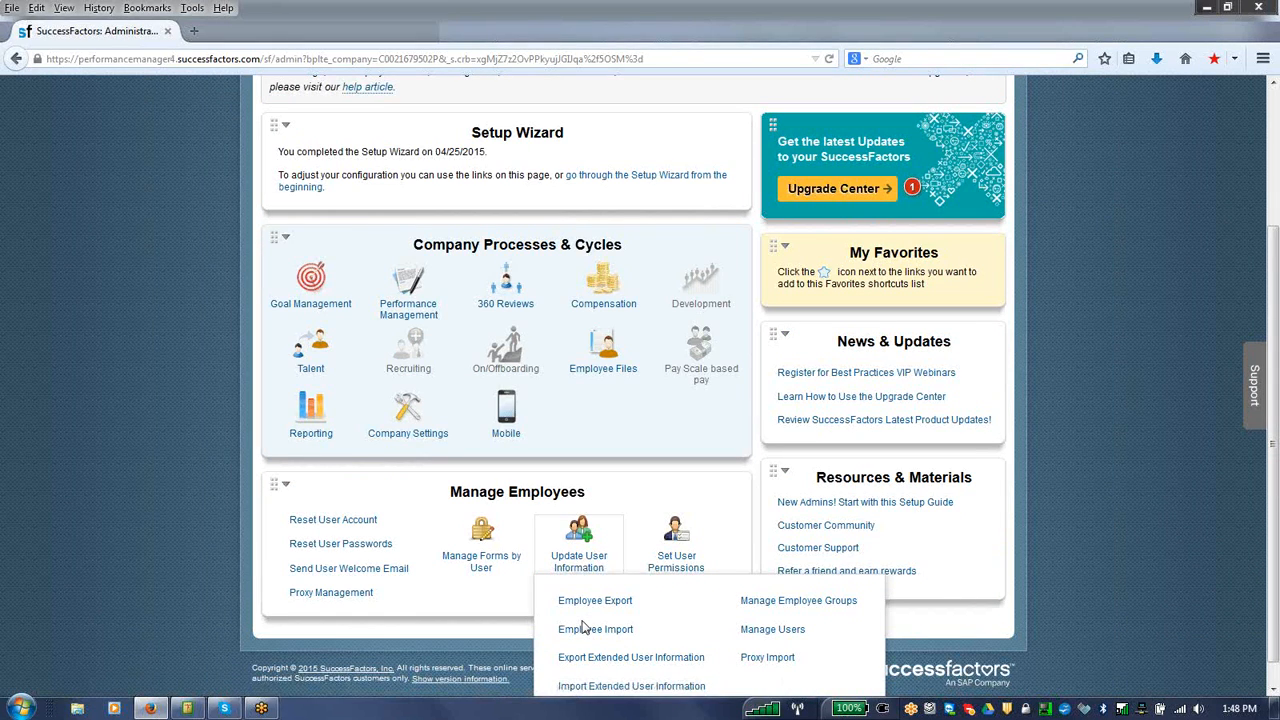
Step: Open Manage Employee Groups and examine the Manager group's definition, closing it without changes
{"action": "left_click", "coordinate": [748, 603]}
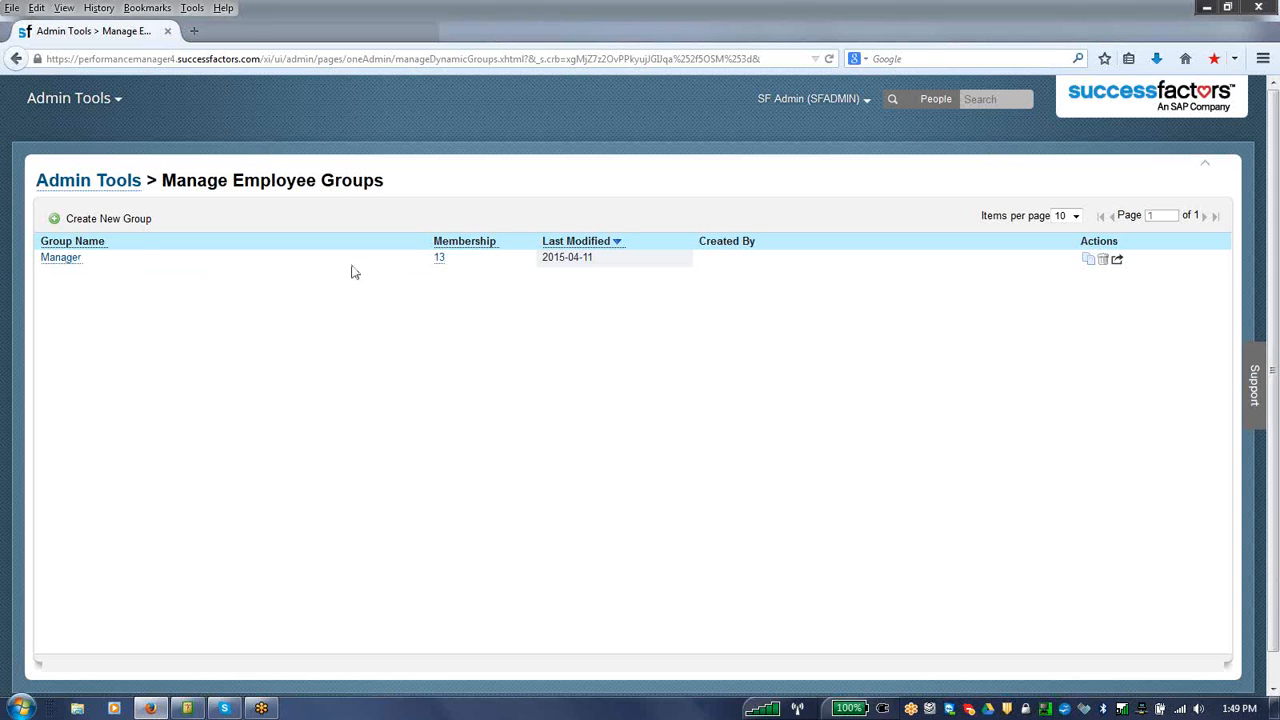
{"action": "left_click", "coordinate": [62, 259]}
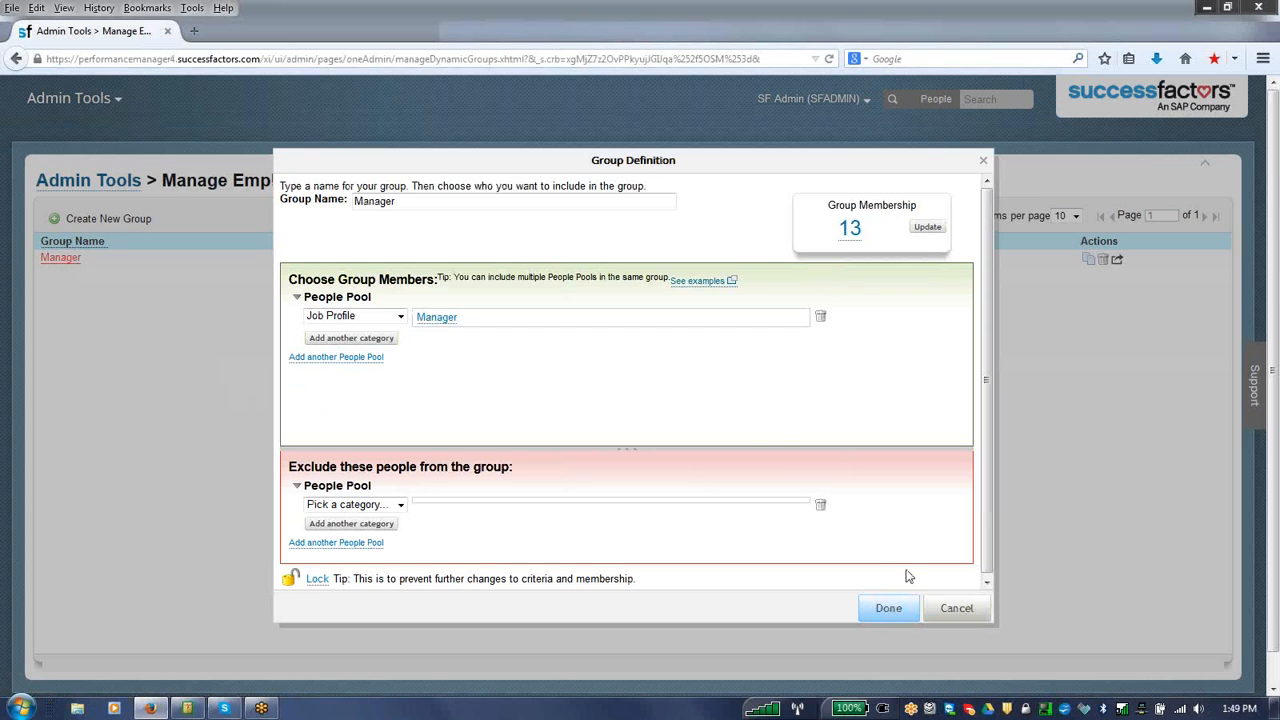
{"action": "left_click", "coordinate": [958, 610]}
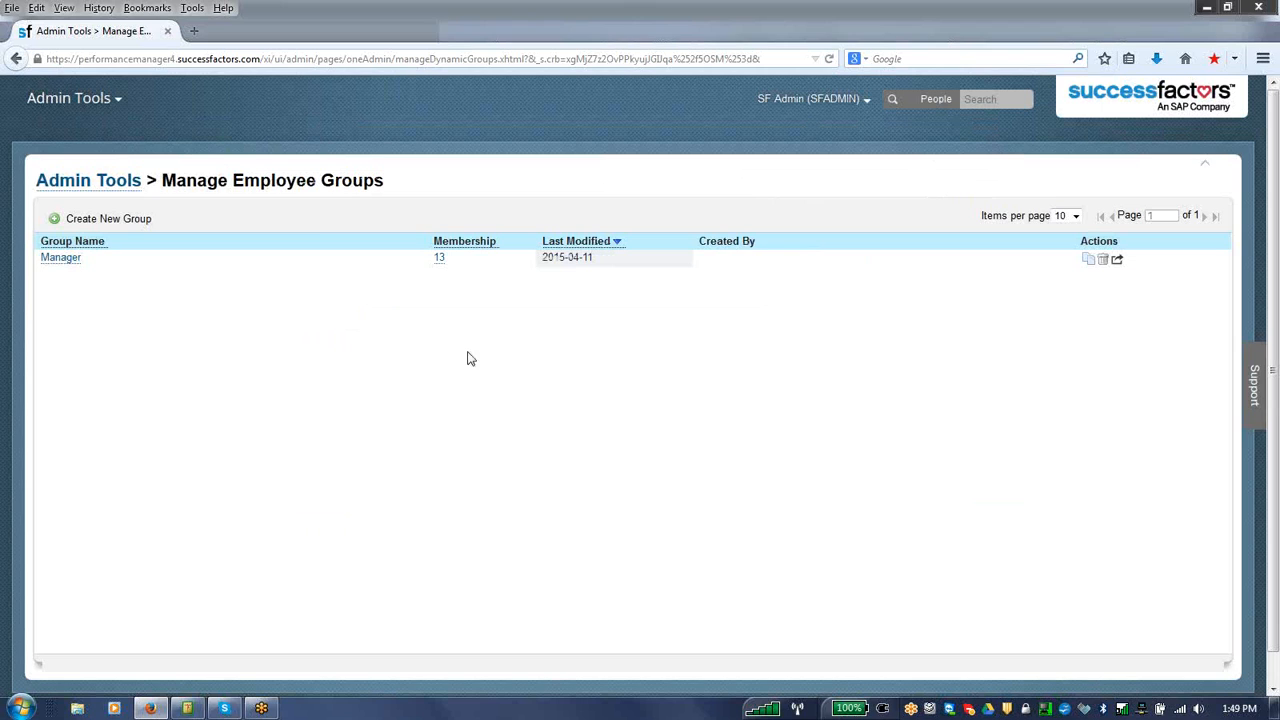
Step: Return to Admin Tools and display the Set User Permissions and Manage Forms by User options
{"action": "left_click", "coordinate": [100, 110]}
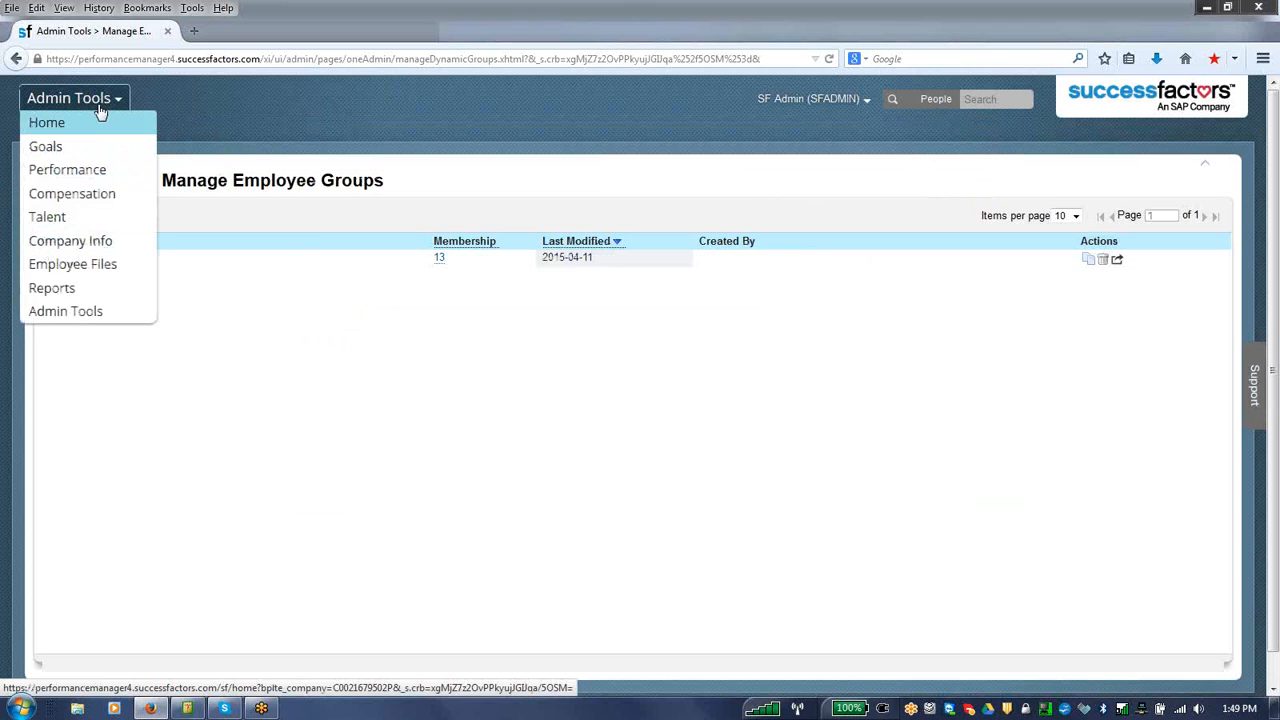
{"action": "left_click", "coordinate": [75, 313]}
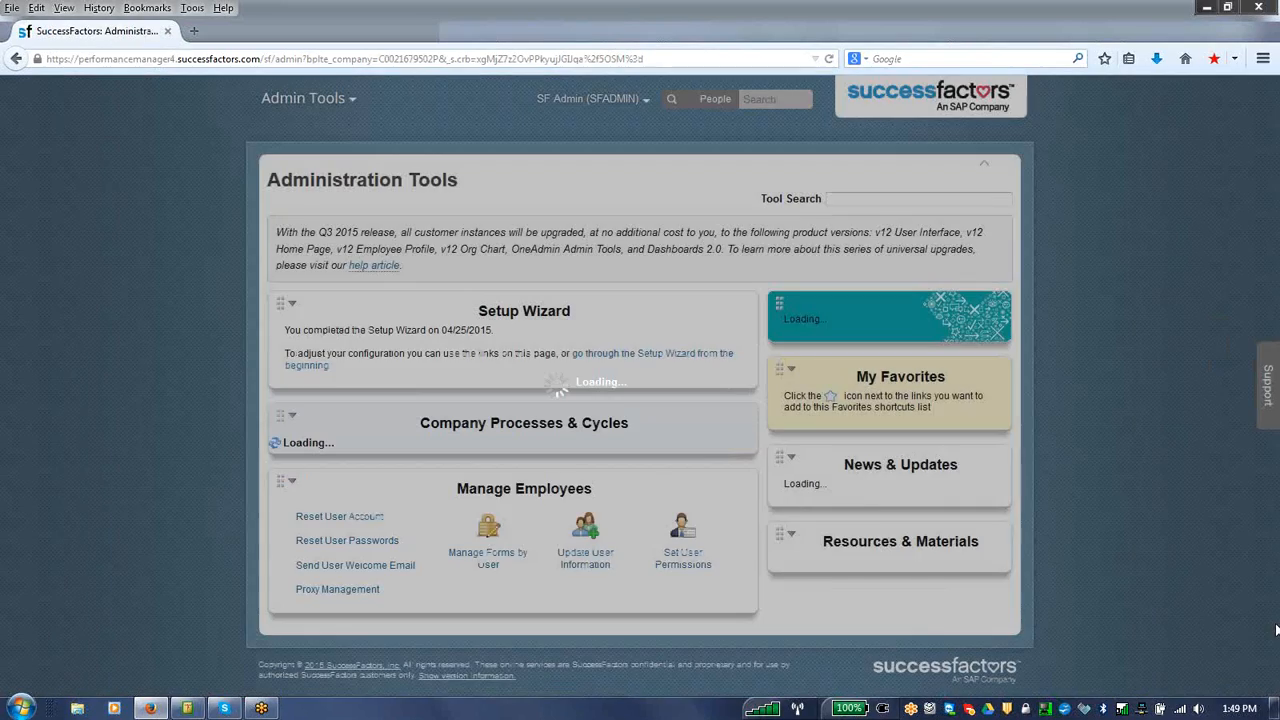
{"action": "scroll", "coordinate": [1276, 640], "scroll_direction": "down", "scroll_amount": 3}
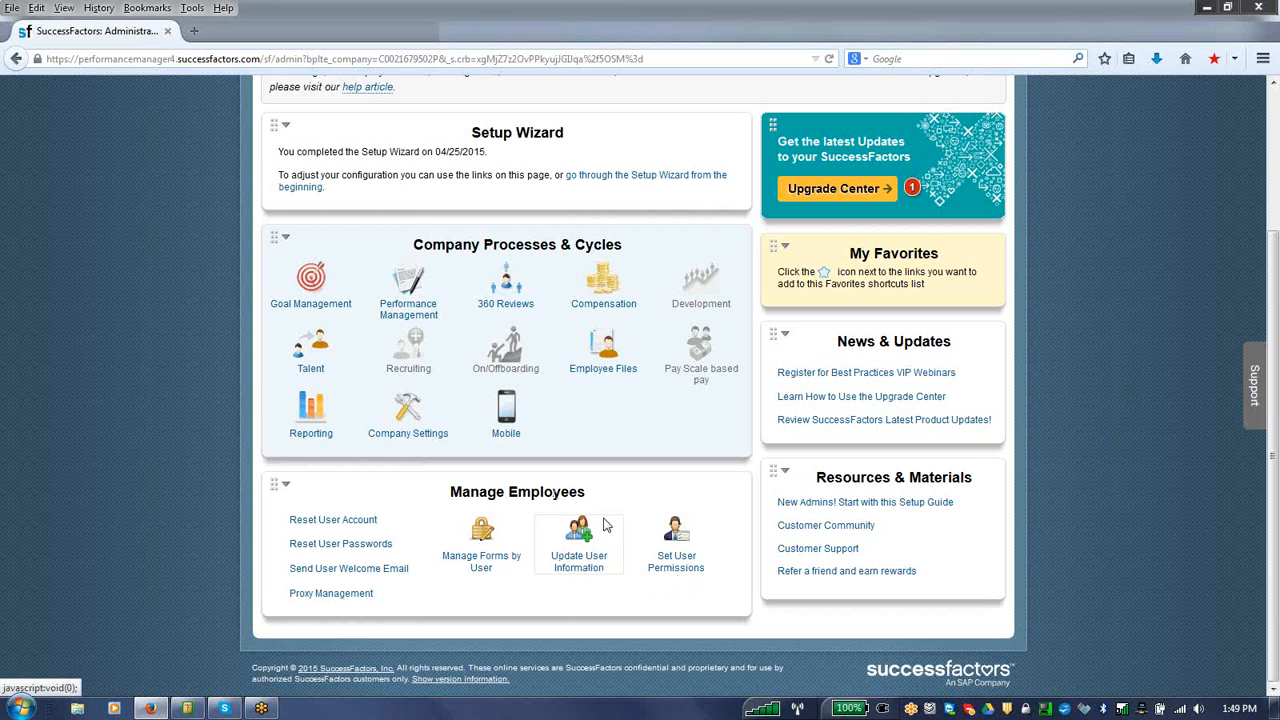
{"action": "left_click", "coordinate": [490, 562]}
{"action": "left_click", "coordinate": [676, 545]}
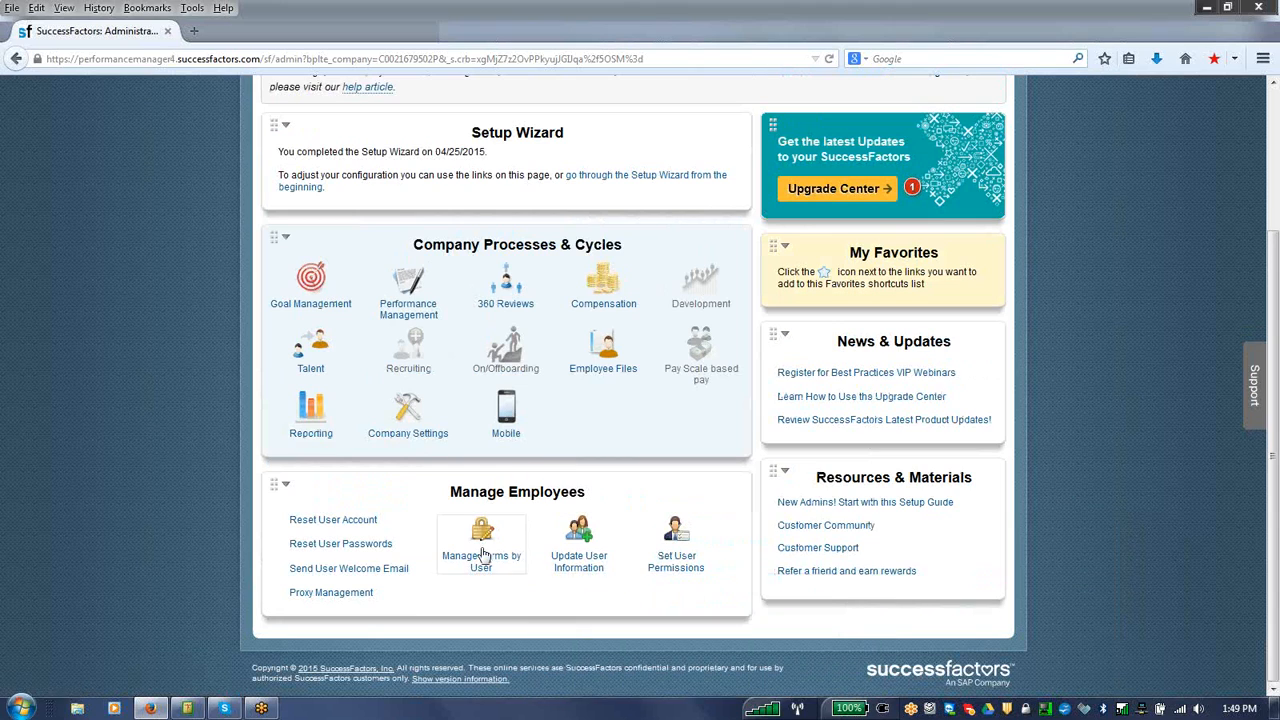
{"action": "left_click", "coordinate": [483, 556]}
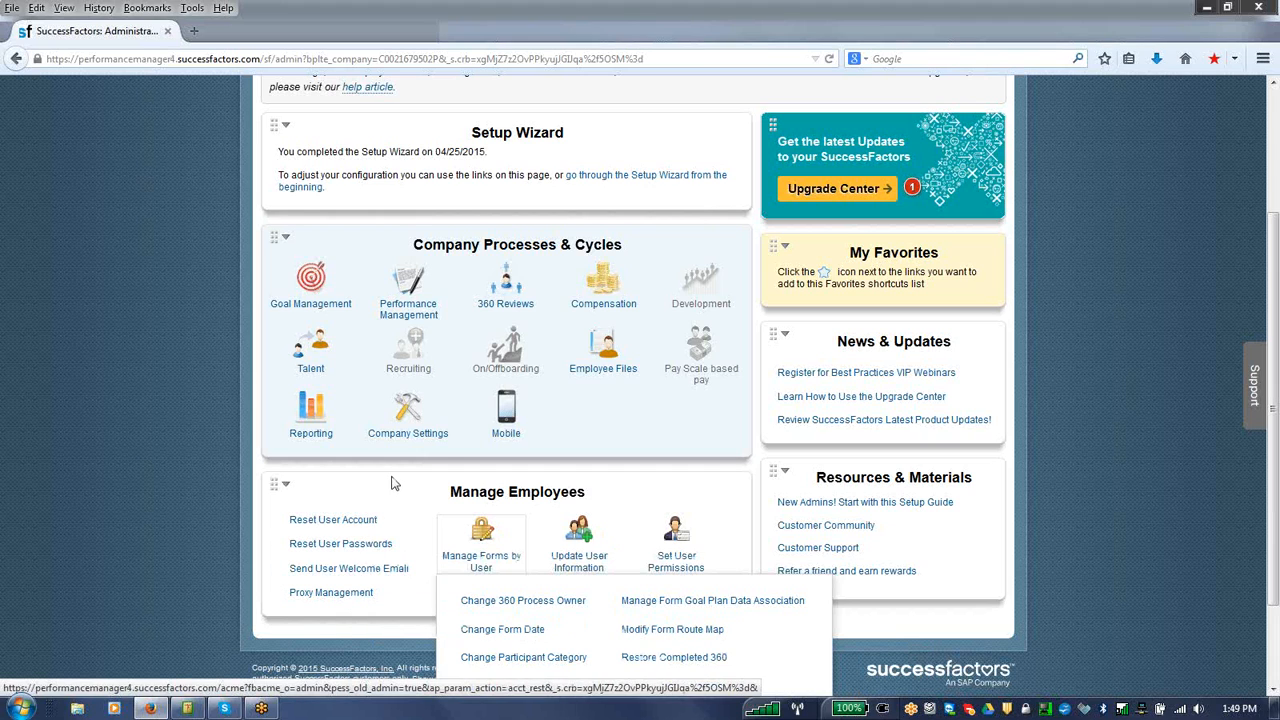
Step: Open Rating Scales under Company Settings to review the defined scales, and return to Admin Tools
{"action": "mouse_move", "coordinate": [422, 430]}
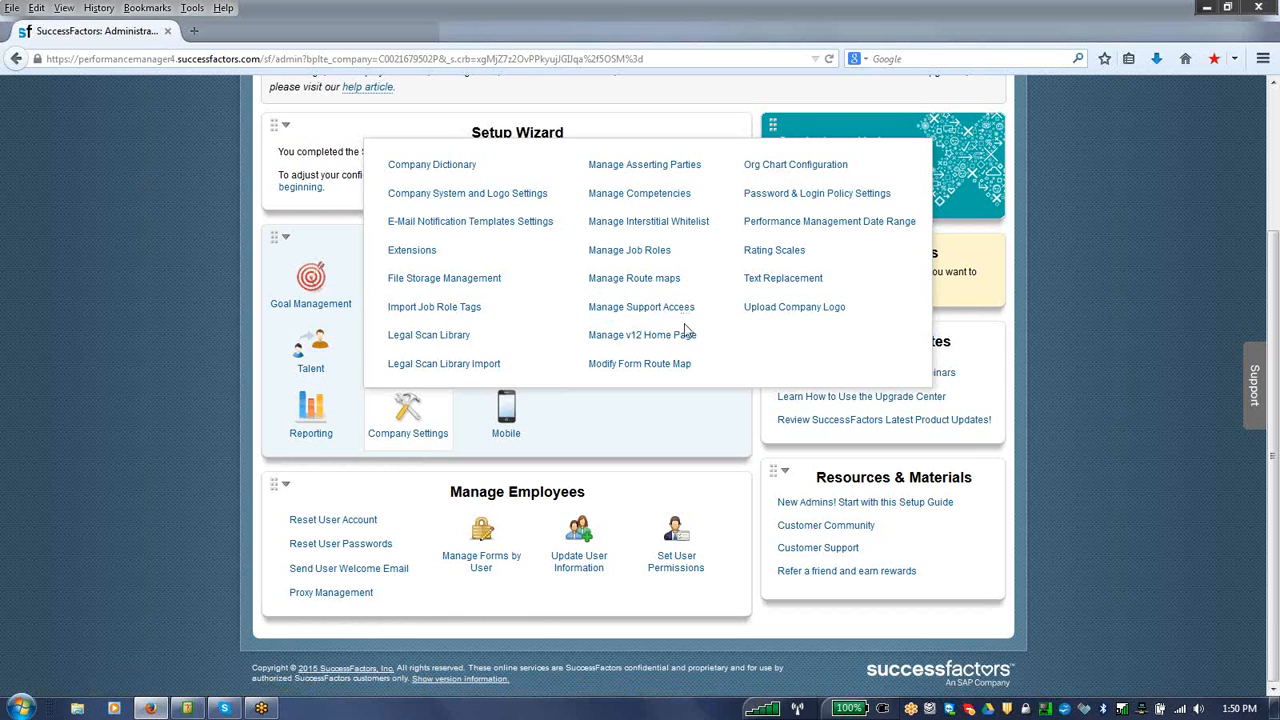
{"action": "left_click", "coordinate": [775, 250]}
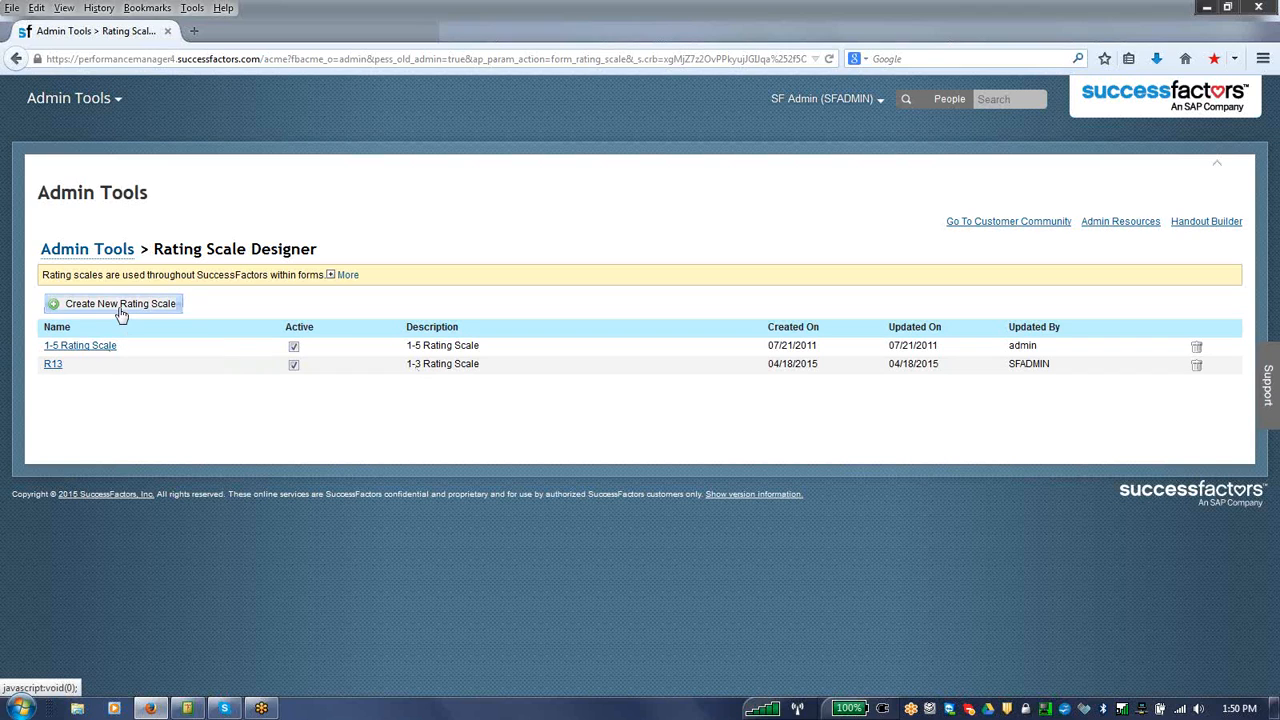
{"action": "left_click", "coordinate": [120, 258]}
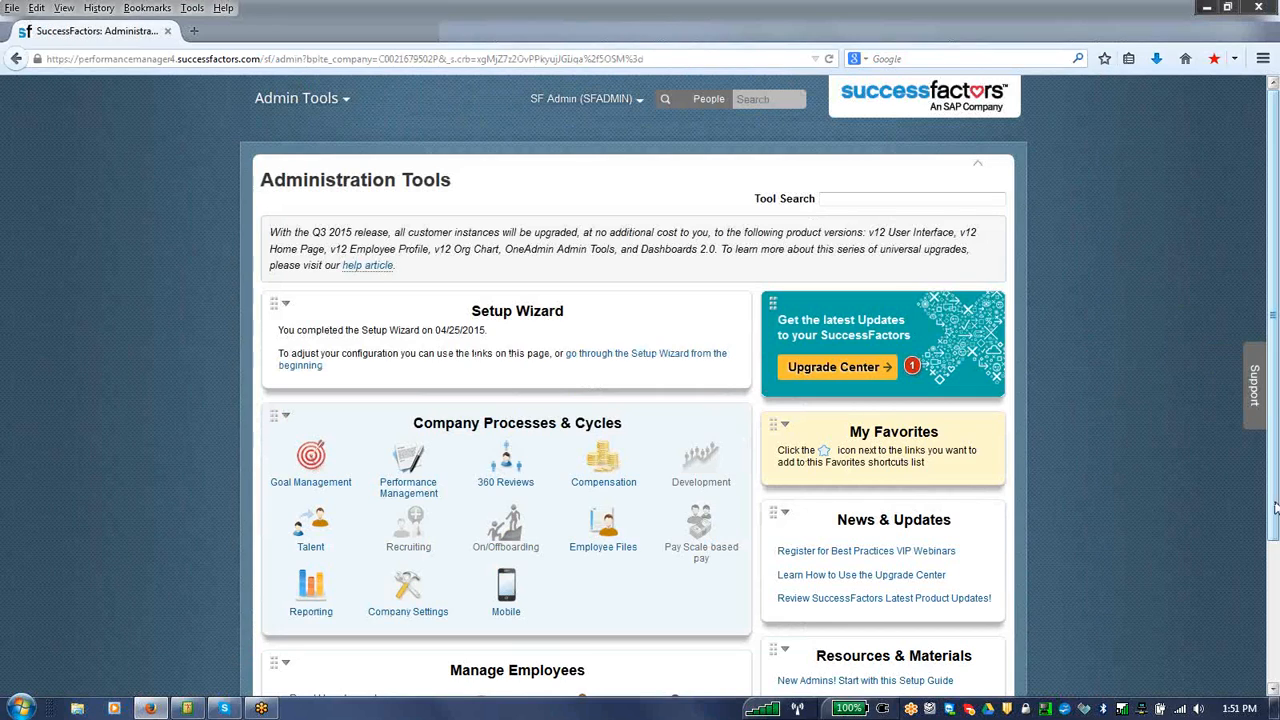
Step: Open Manage Job Roles, view the roles in the Basic job profiles 2.0 family, and inspect the Manager role's edit form without changes
{"action": "left_click_drag", "start_coordinate": [1274, 508], "coordinate": [1274, 612]}
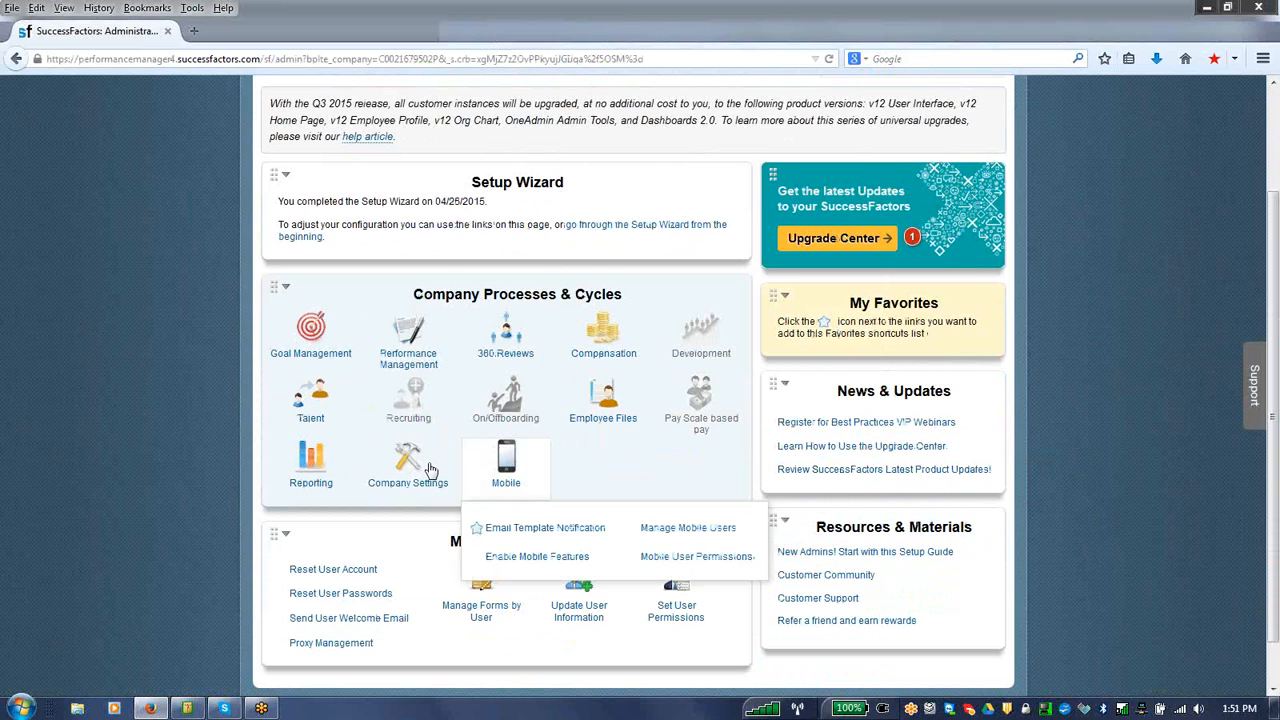
{"action": "mouse_move", "coordinate": [430, 470]}
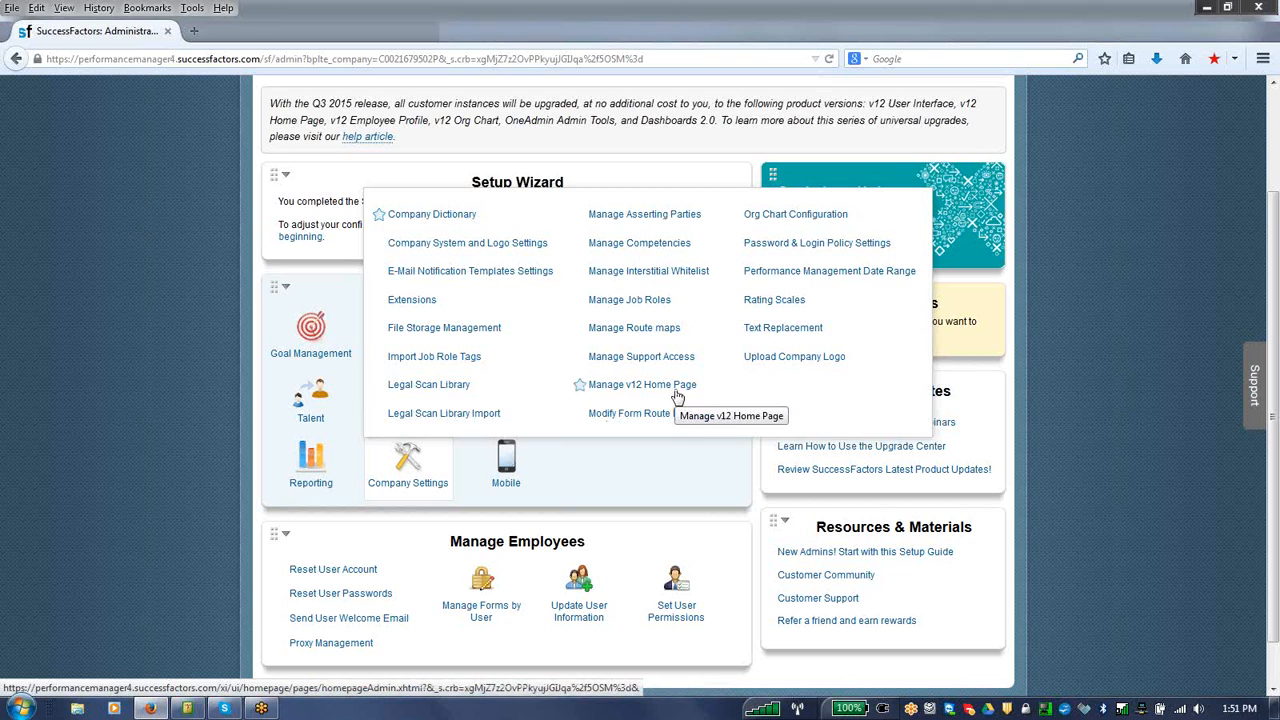
{"action": "left_click", "coordinate": [656, 307]}
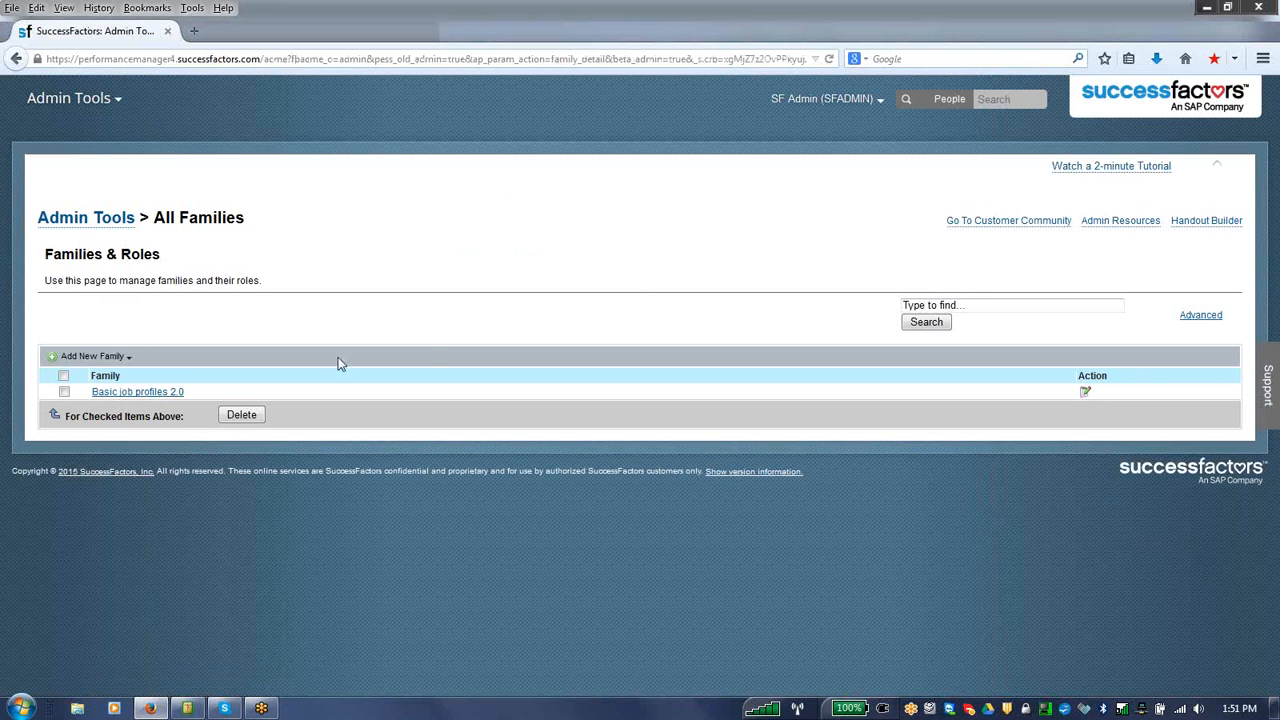
{"action": "left_click", "coordinate": [162, 393]}
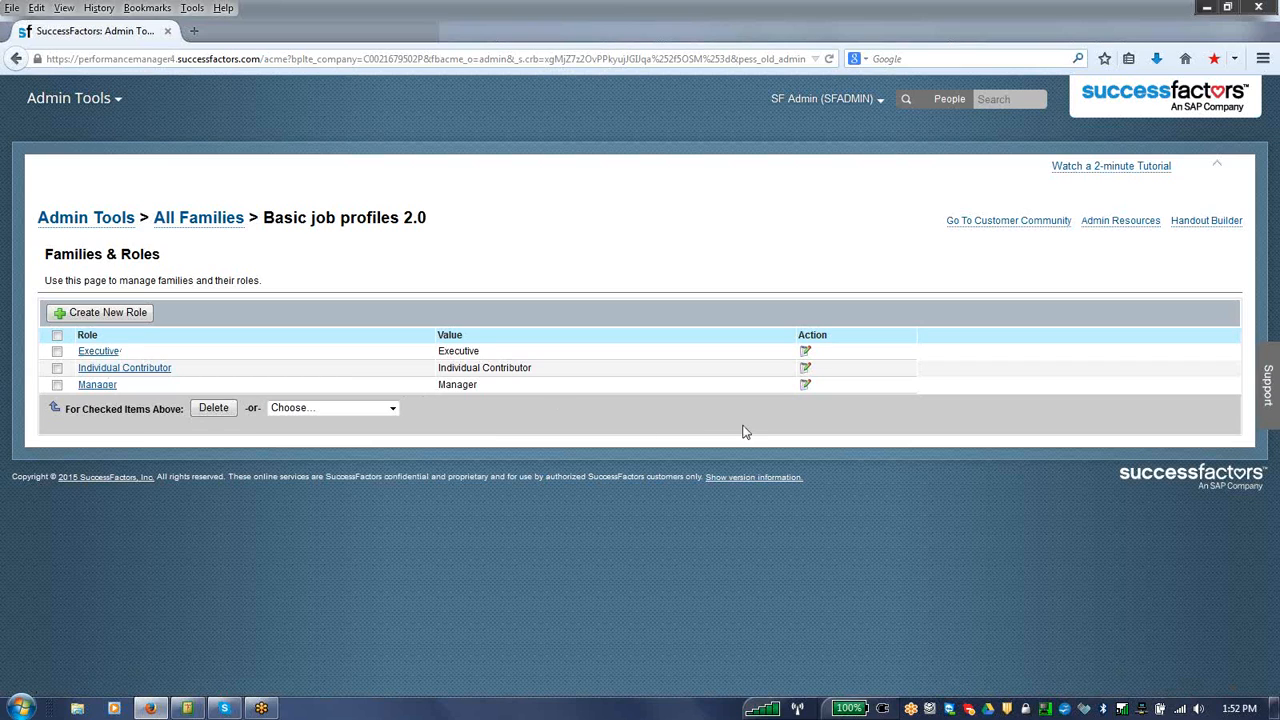
{"action": "left_click", "coordinate": [806, 386]}
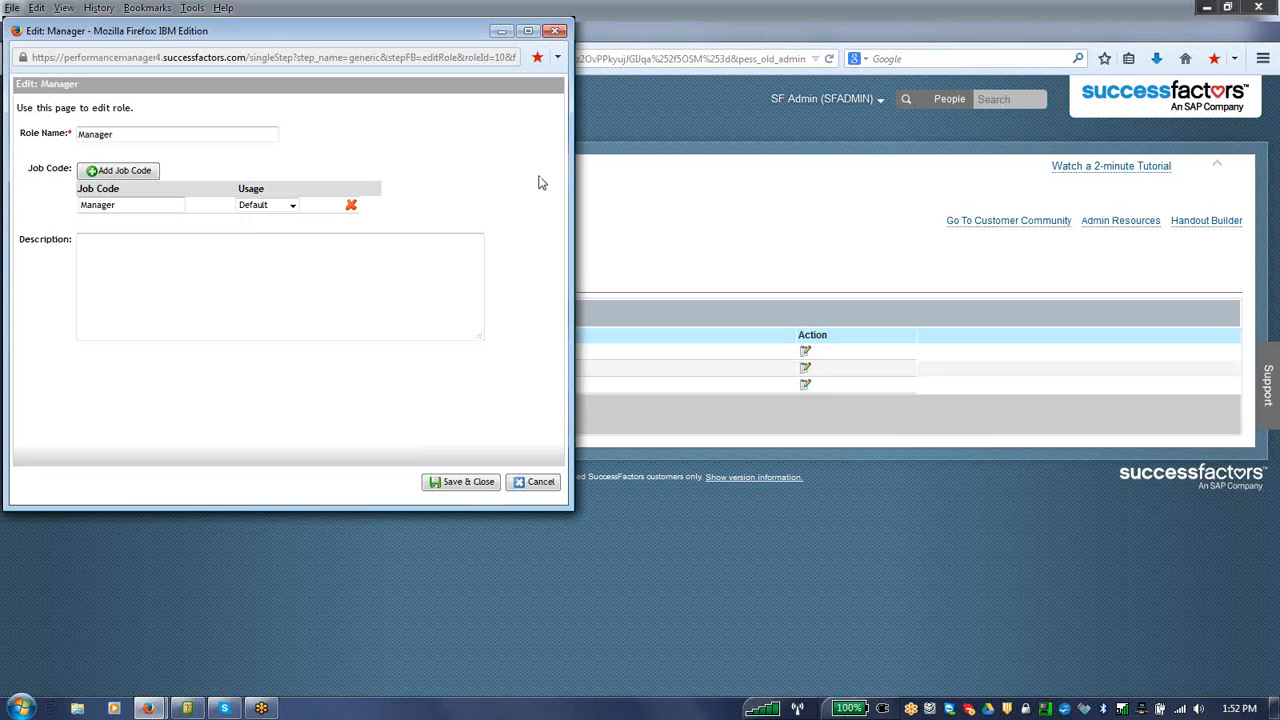
{"action": "left_click", "coordinate": [556, 31]}
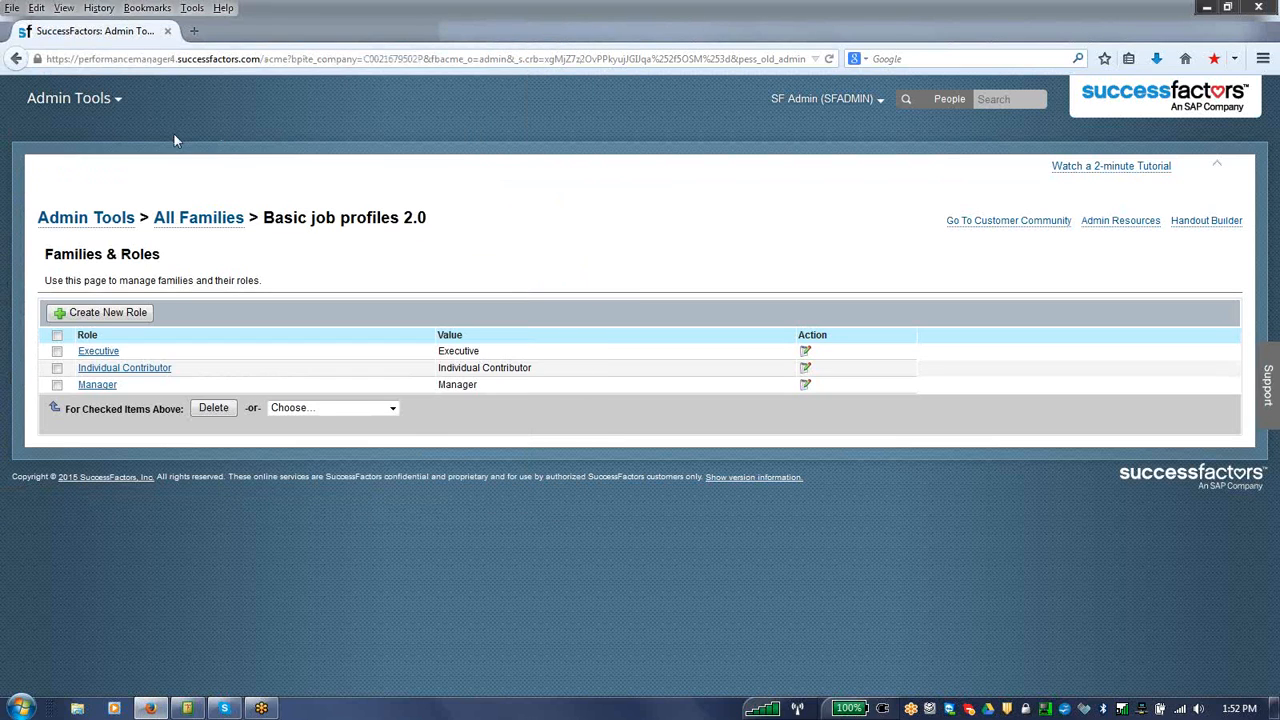
Step: Return to Admin Tools and review the options offered under Company Settings, Goal Management and Performance Management
{"action": "left_click", "coordinate": [70, 98]}
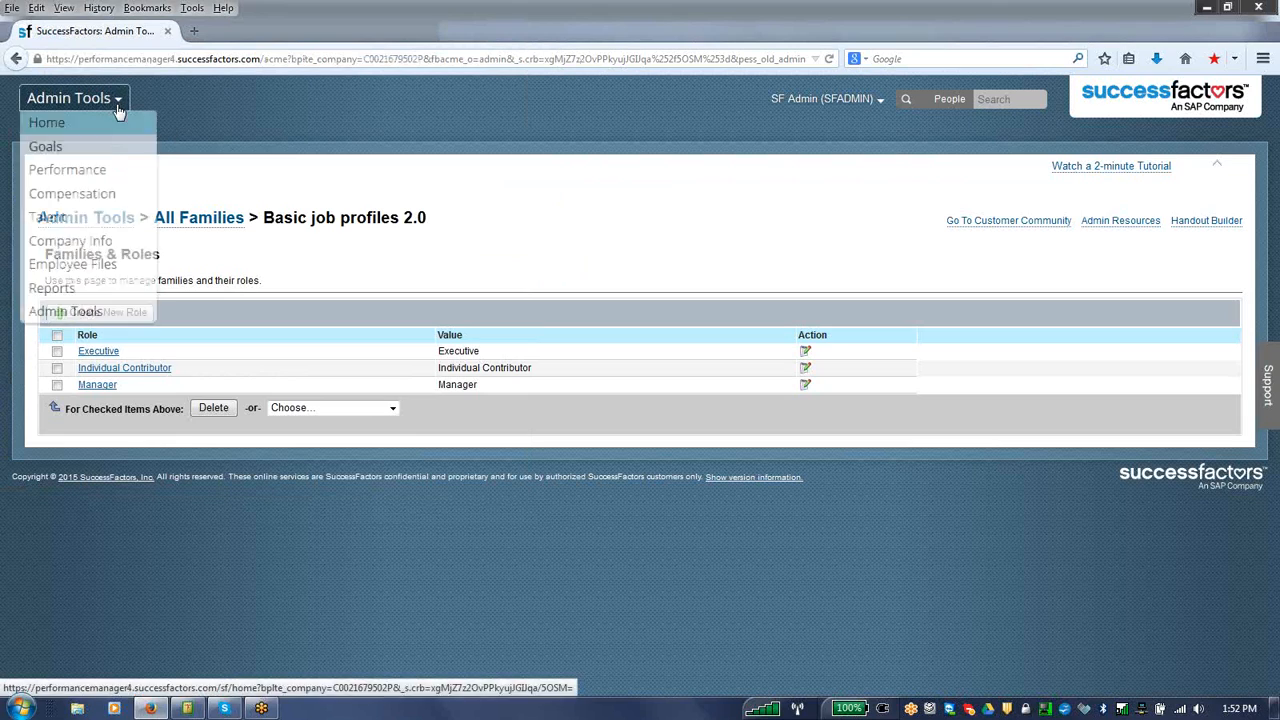
{"action": "left_click", "coordinate": [88, 318]}
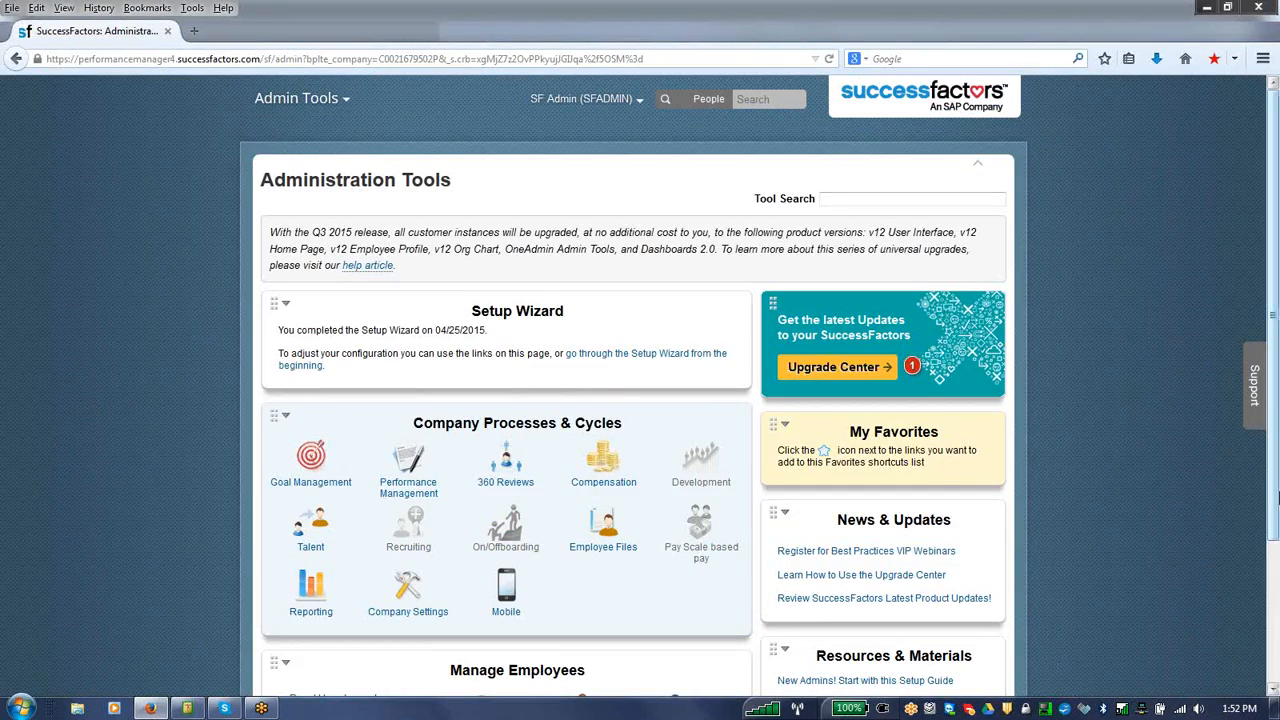
{"action": "left_click_drag", "start_coordinate": [1276, 498], "coordinate": [1277, 650]}
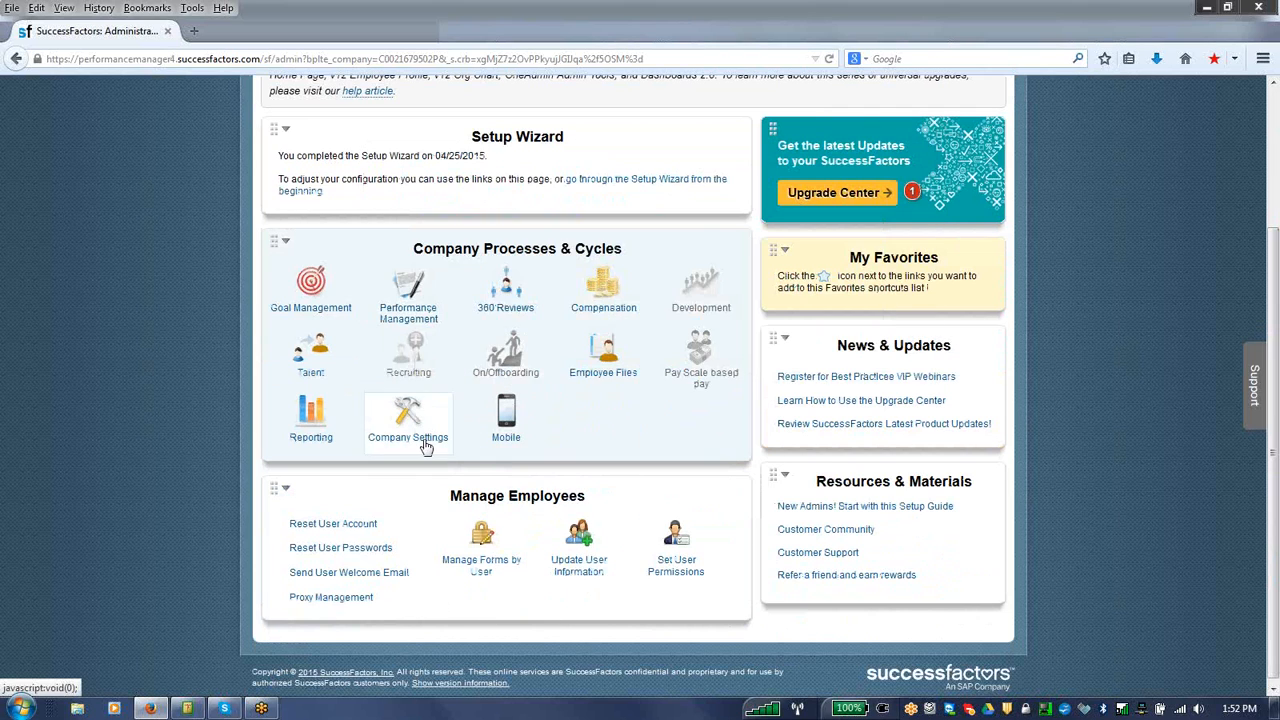
{"action": "mouse_move", "coordinate": [431, 428]}
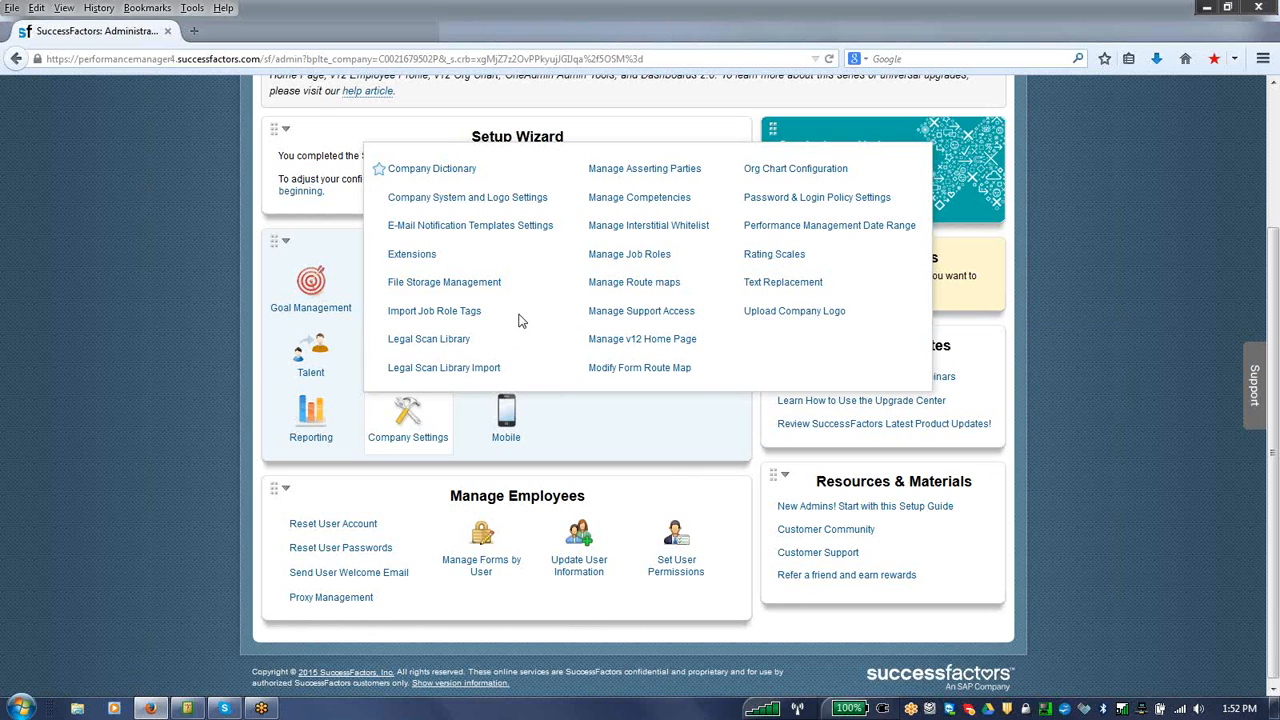
{"action": "mouse_move", "coordinate": [312, 310]}
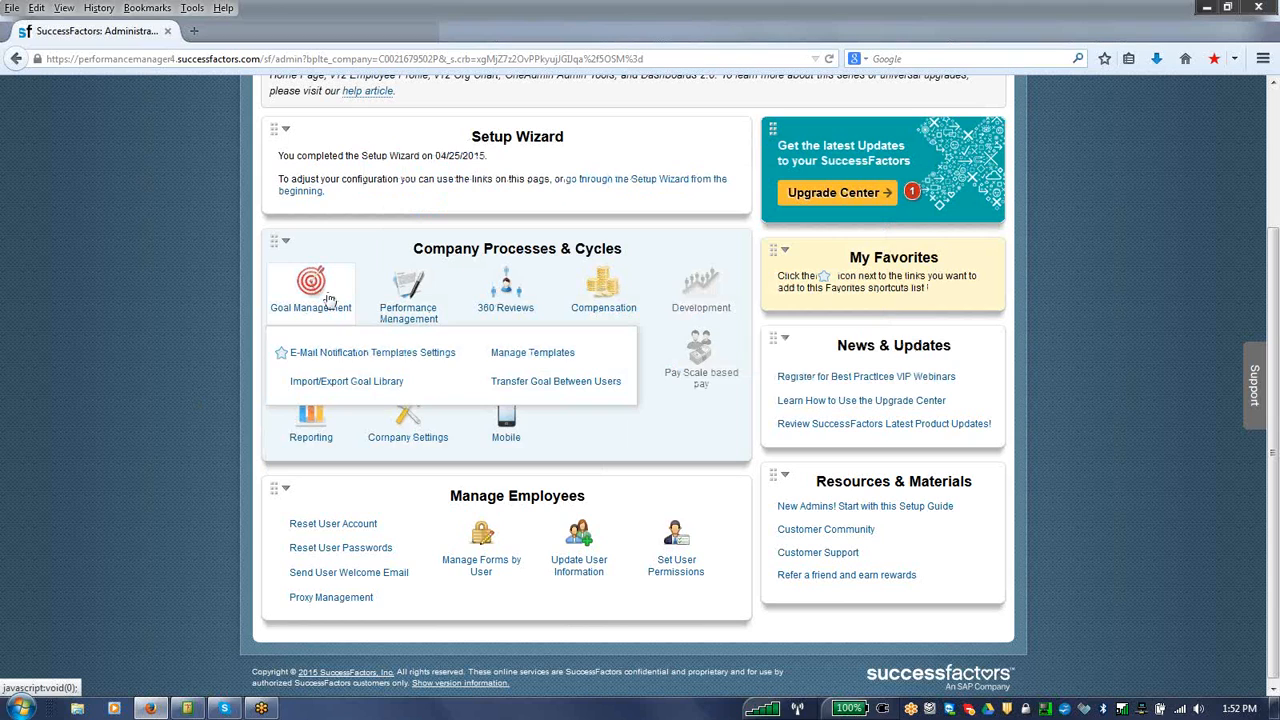
{"action": "mouse_move", "coordinate": [418, 316]}
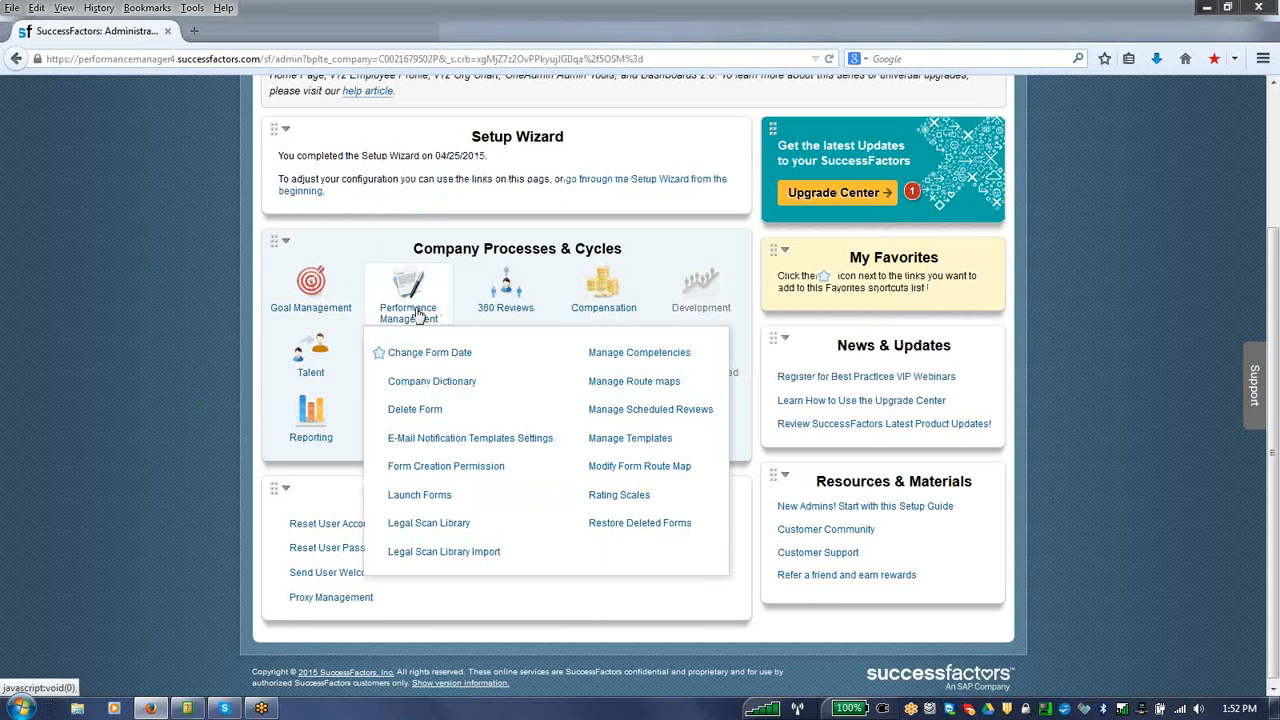
{"action": "mouse_move", "coordinate": [622, 294]}
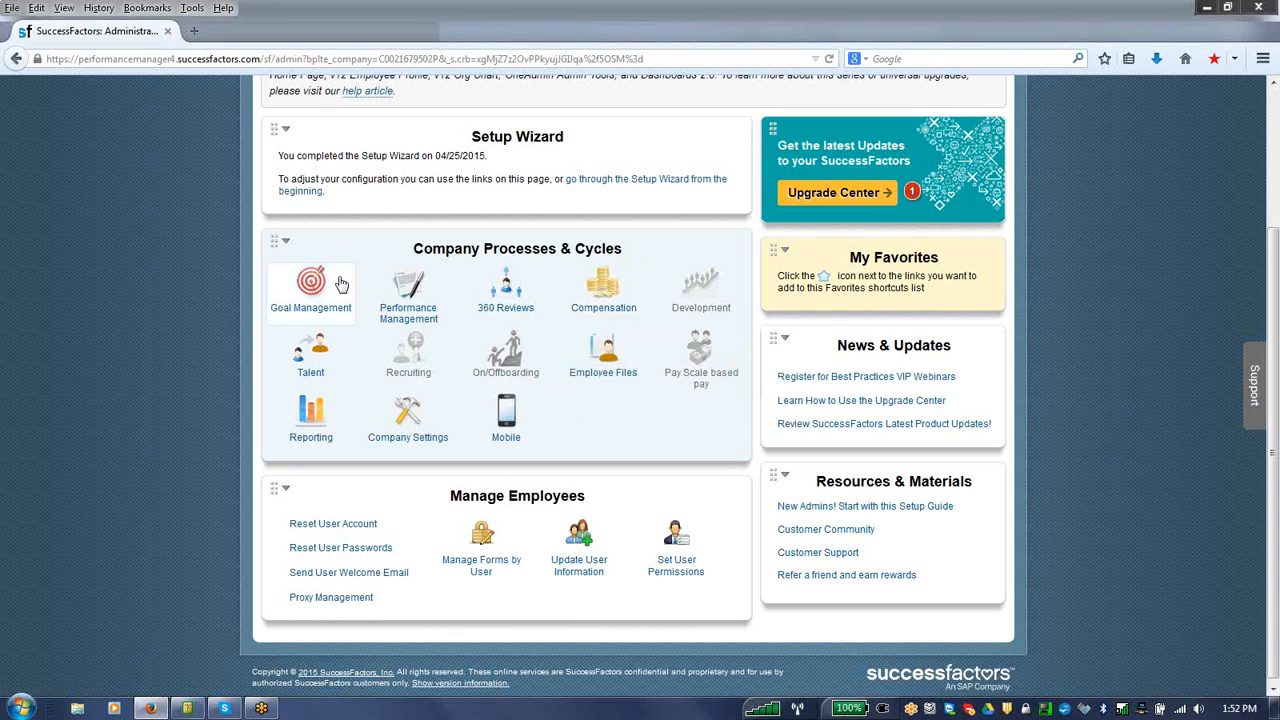
Step: Open Manage Templates for Goal Management and display the list of Goal Plan templates
{"action": "mouse_move", "coordinate": [340, 285]}
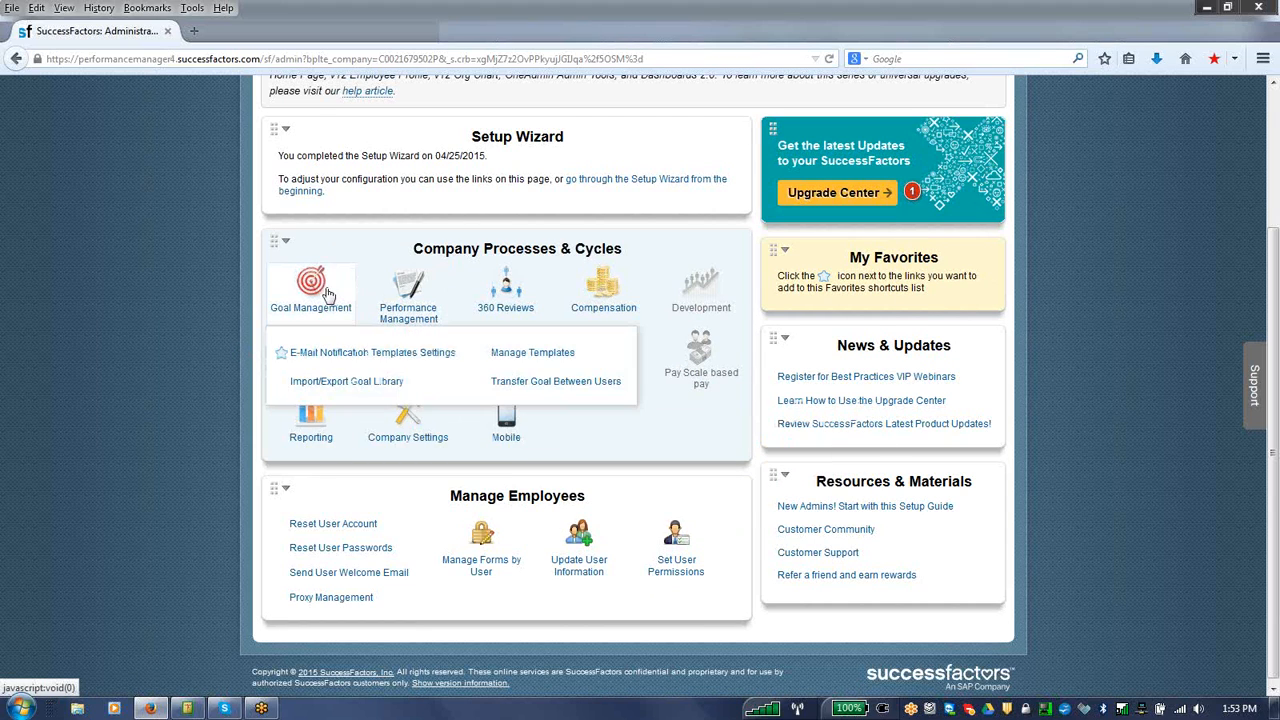
{"action": "left_click", "coordinate": [503, 355]}
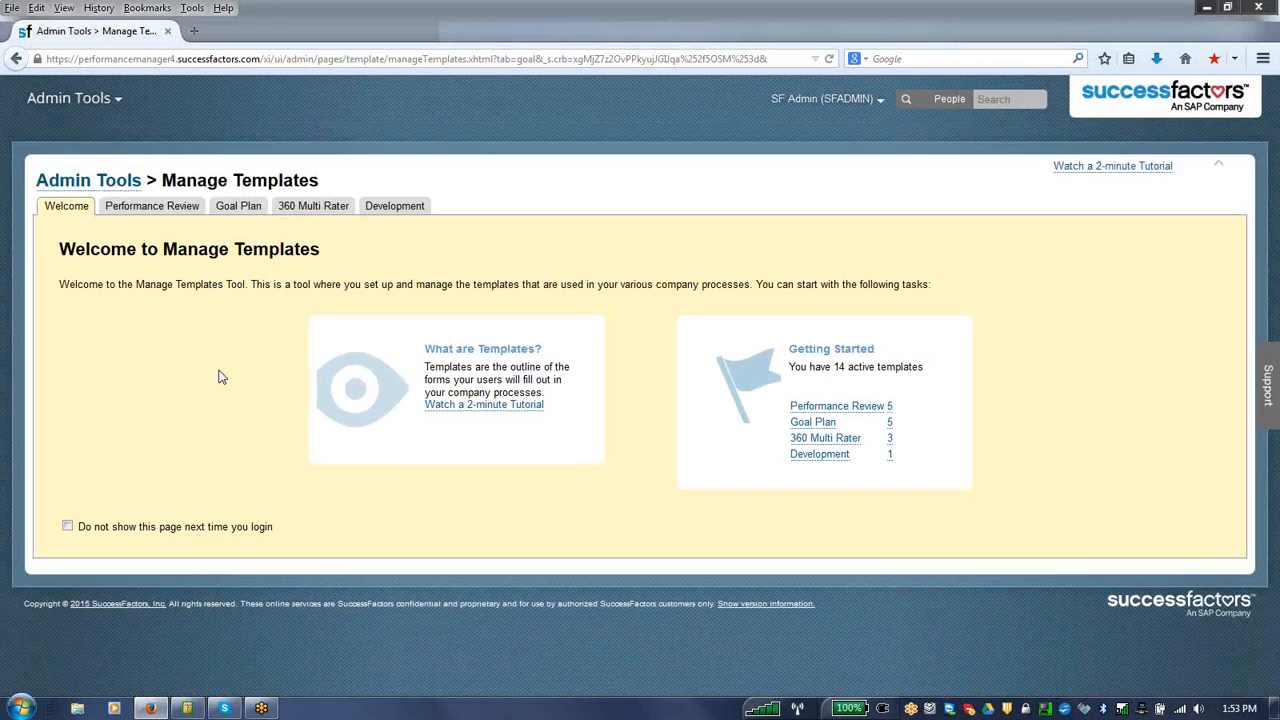
{"action": "left_click", "coordinate": [245, 206]}
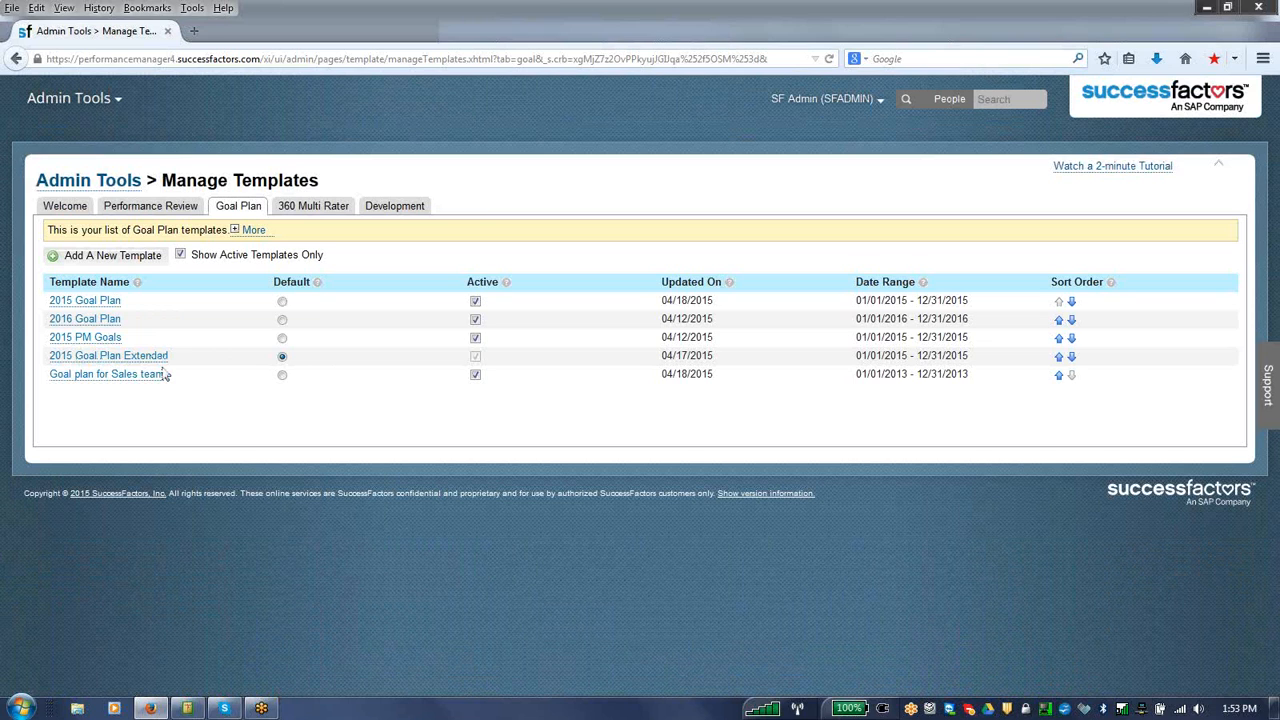
Step: Review the Basic and Extended Goal Plan choices for a new template in the SuccessStore, adding neither
{"action": "left_click", "coordinate": [110, 262]}
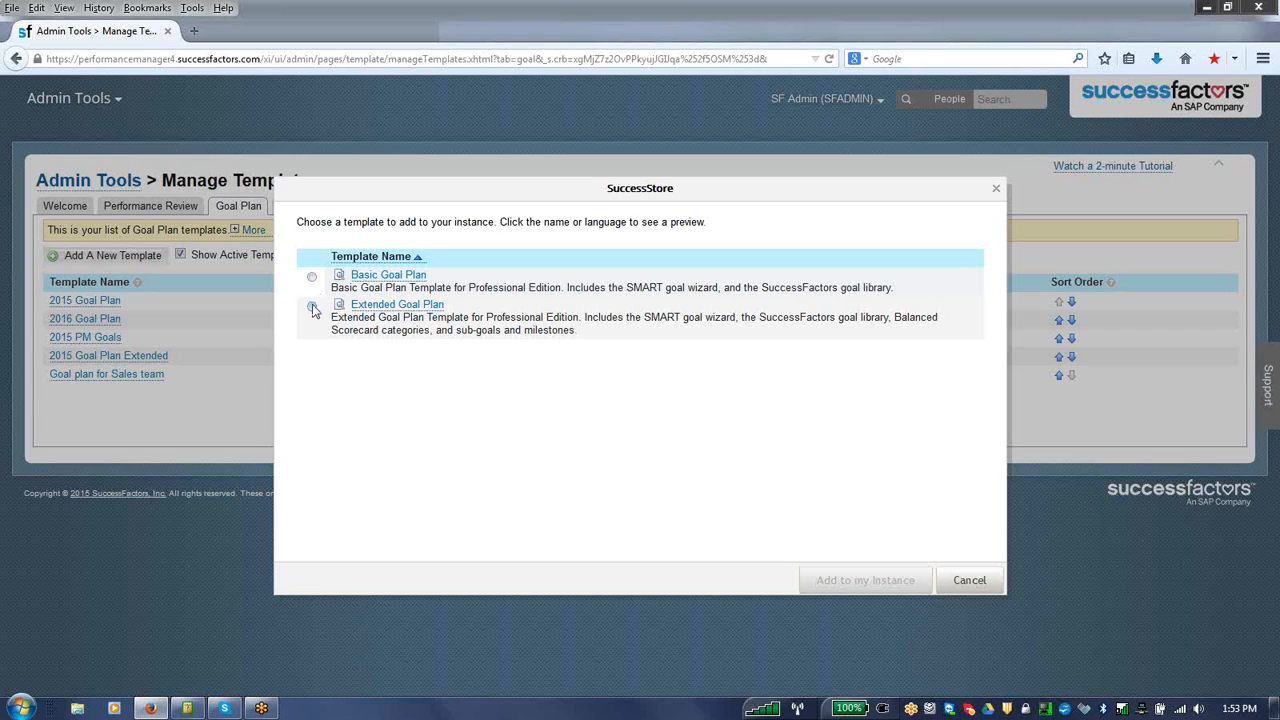
{"action": "left_click", "coordinate": [312, 307]}
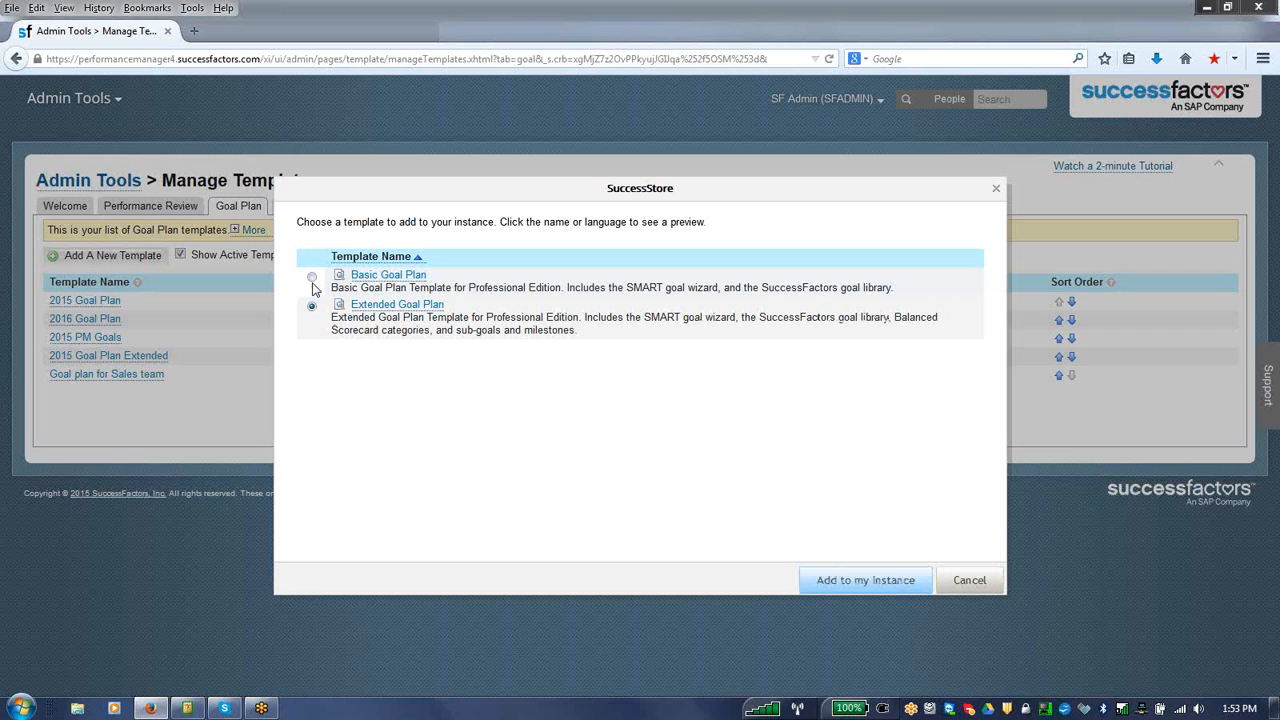
{"action": "left_click", "coordinate": [312, 277]}
{"action": "left_click_drag", "start_coordinate": [628, 287], "coordinate": [718, 287]}
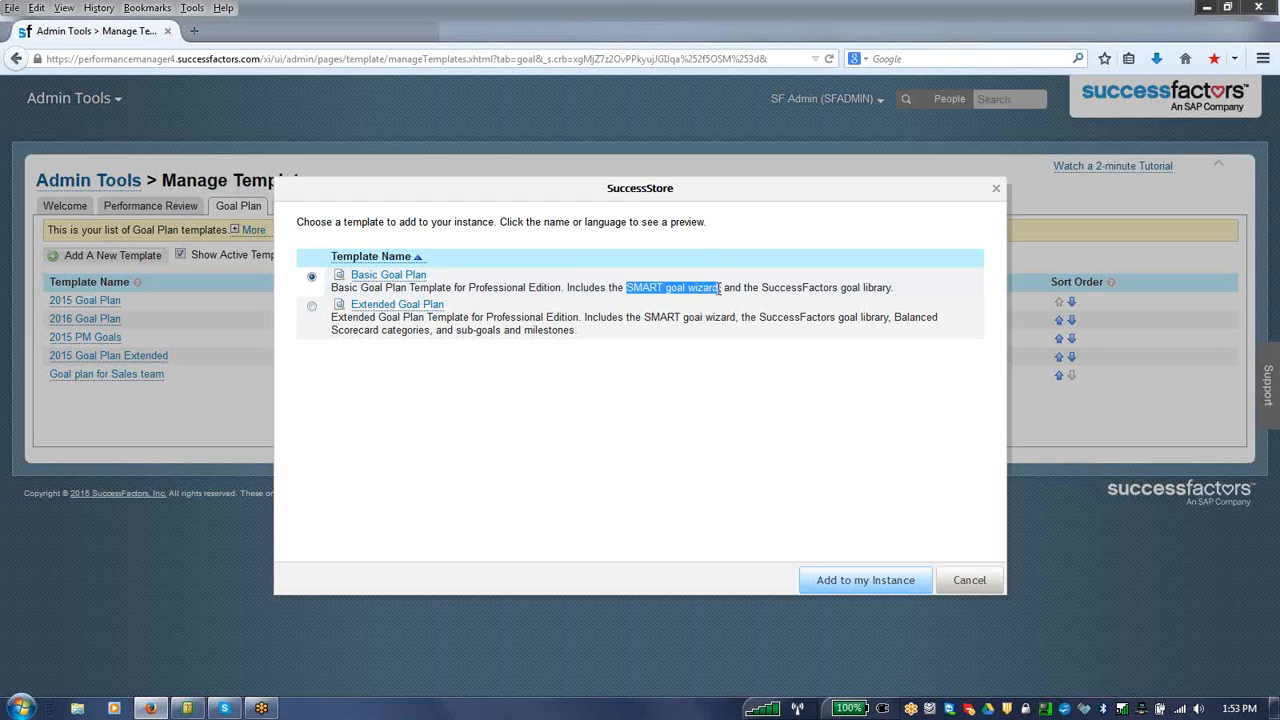
{"action": "left_click", "coordinate": [970, 580]}
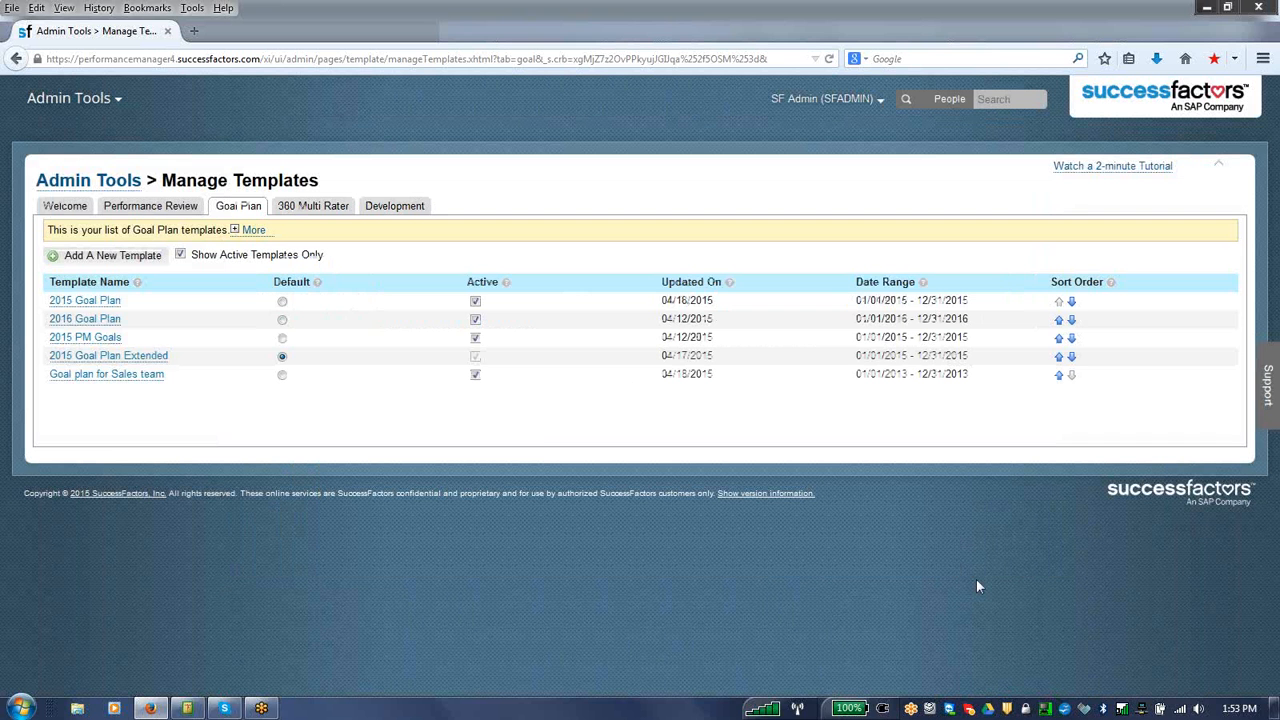
Step: Open the 2015 Goal Plan template's General Settings and change the language to English (United States)
{"action": "left_click", "coordinate": [110, 302]}
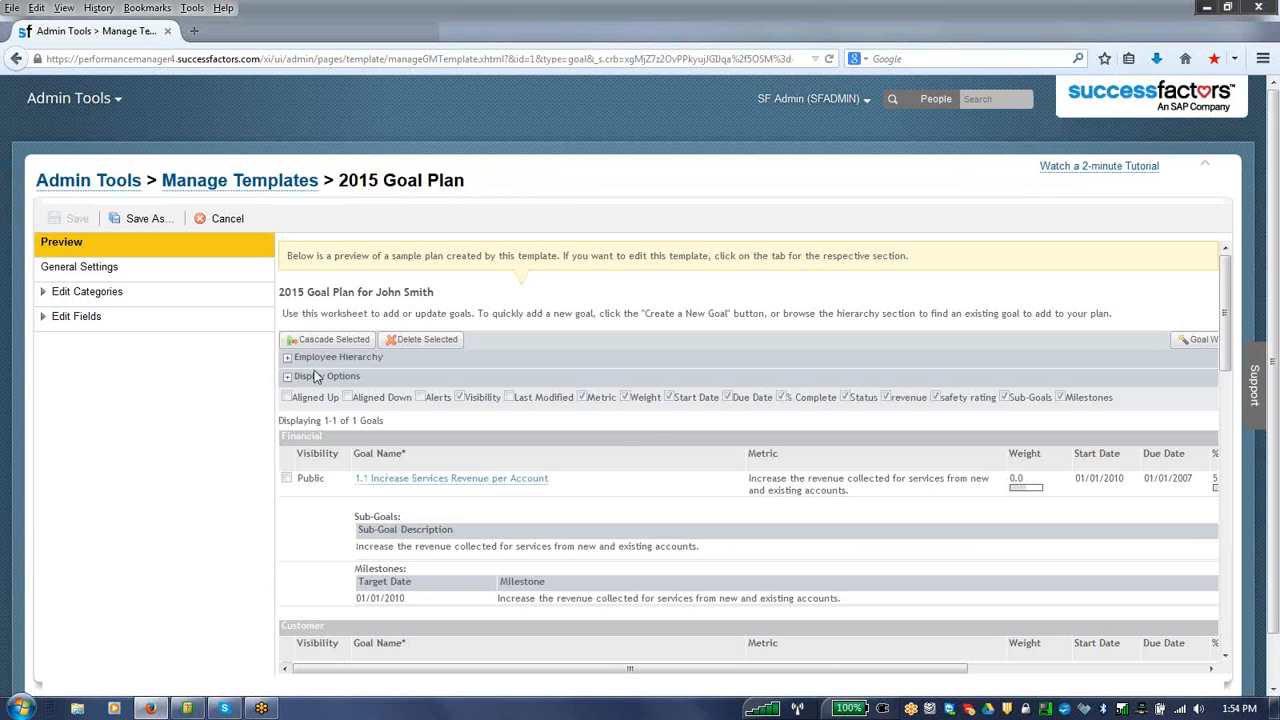
{"action": "left_click", "coordinate": [113, 272]}
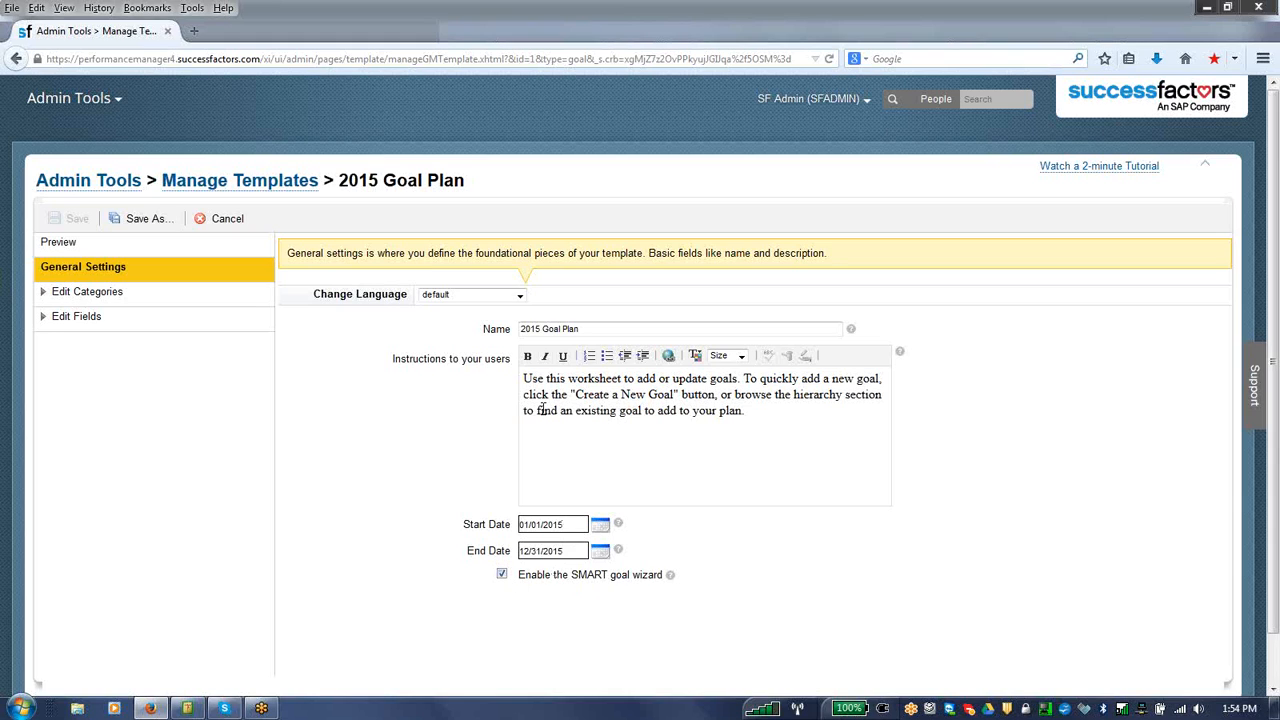
{"action": "left_click", "coordinate": [494, 299]}
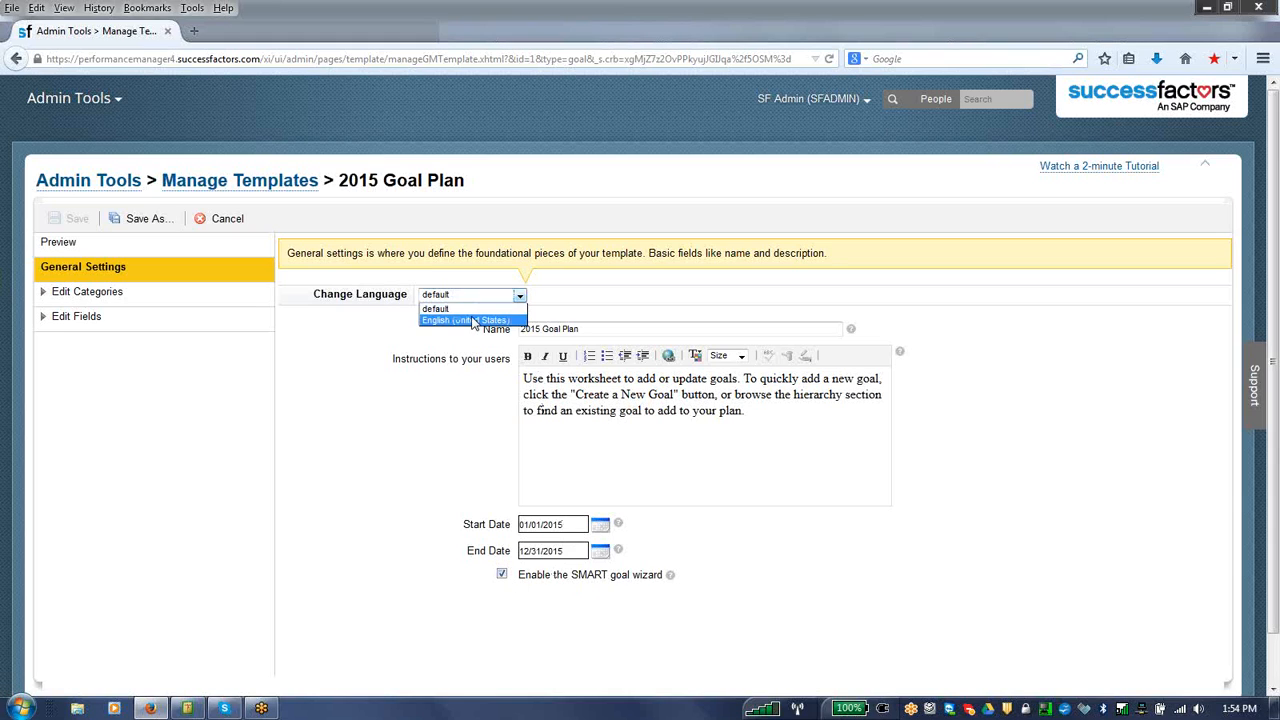
{"action": "left_click", "coordinate": [474, 321]}
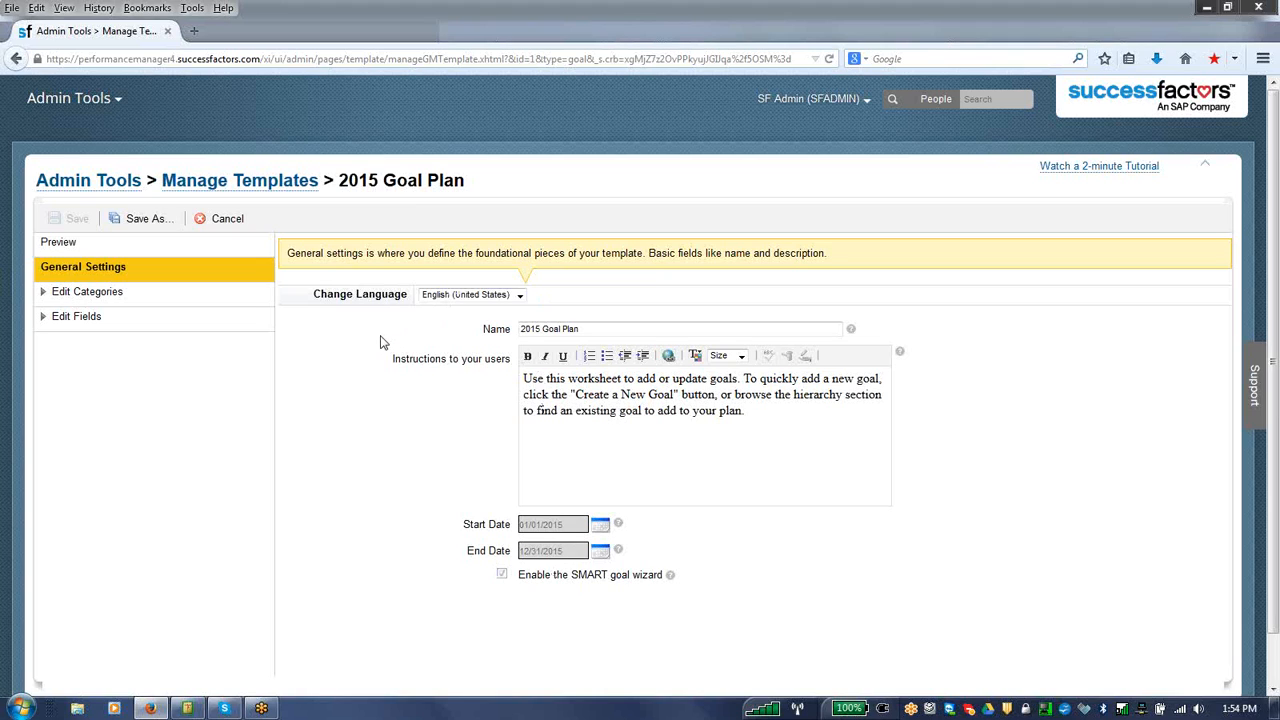
Step: Display the 2015 Goal Plan template's categories, then its fields, and examine the settings of Metric, Weight, Start Date and Due Date
{"action": "left_click", "coordinate": [78, 295]}
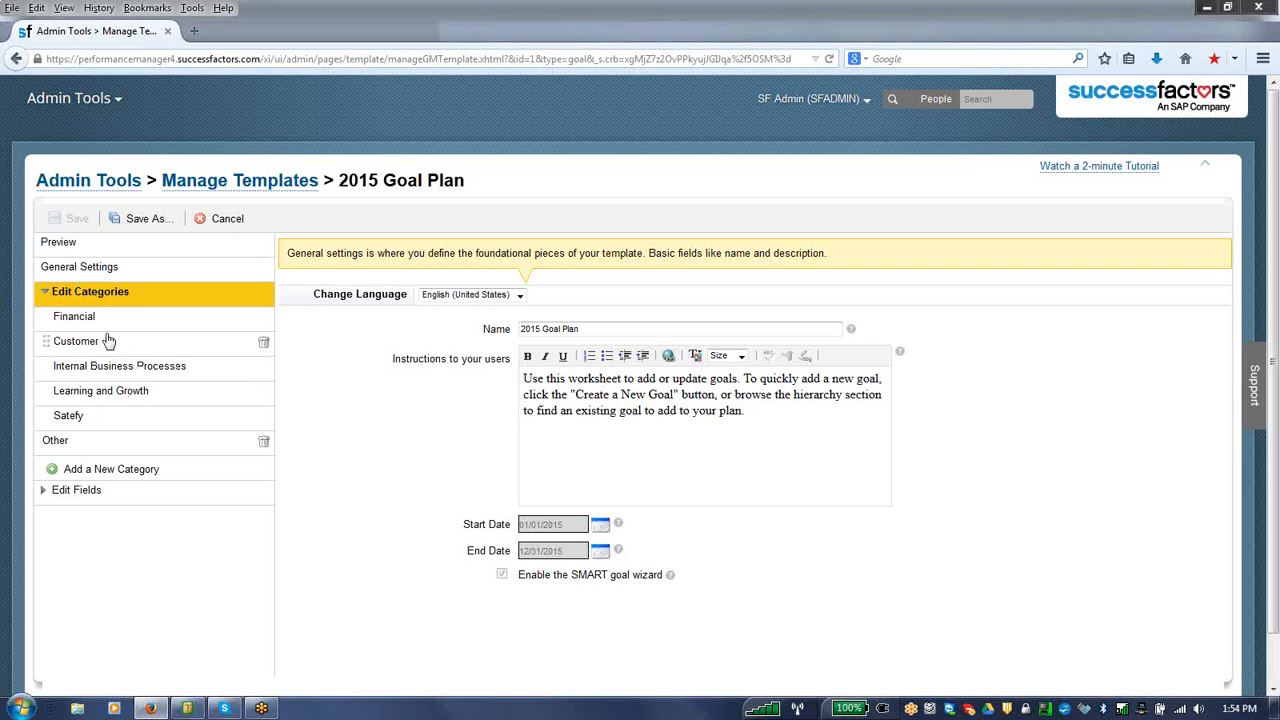
{"action": "left_click", "coordinate": [78, 490]}
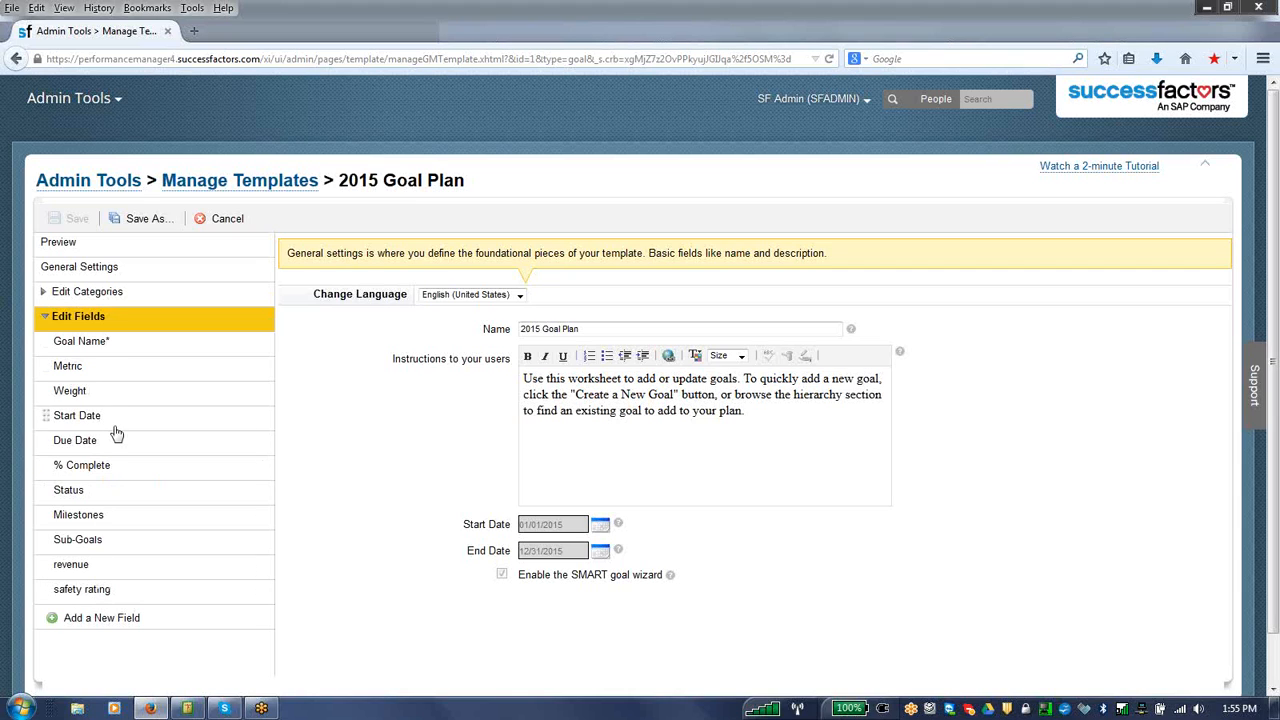
{"action": "left_click", "coordinate": [80, 371]}
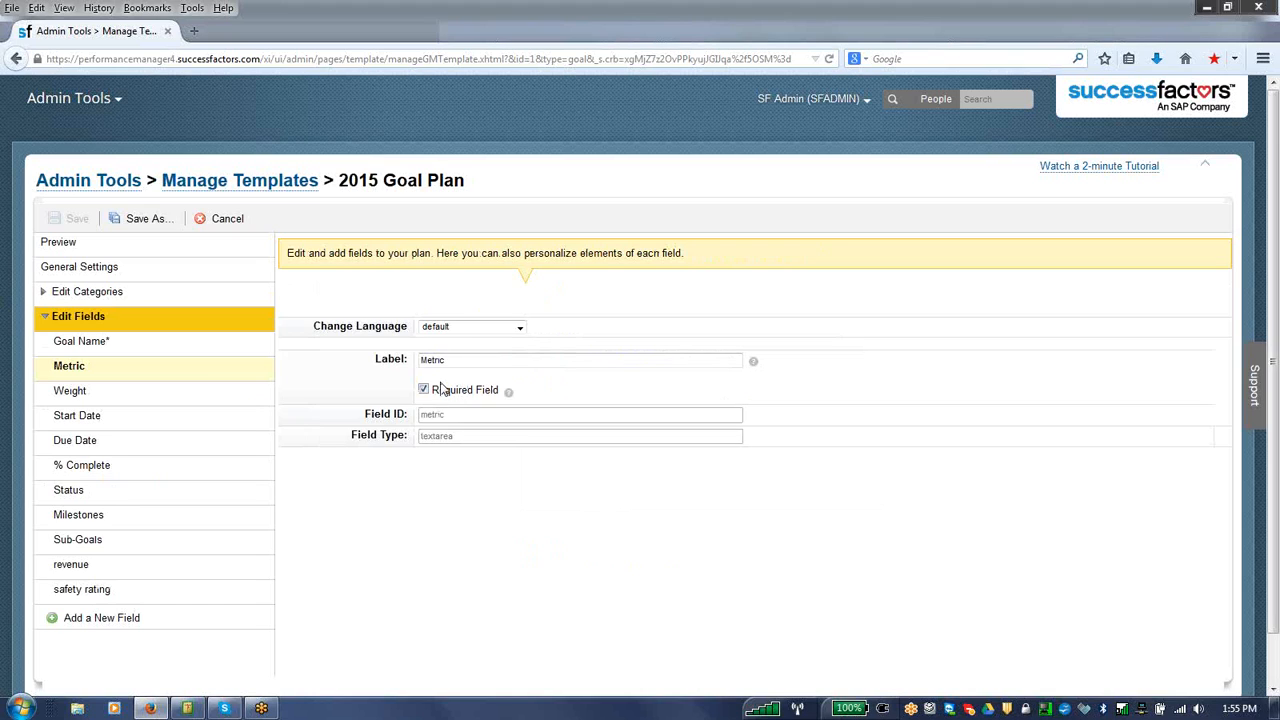
{"action": "left_click", "coordinate": [174, 395]}
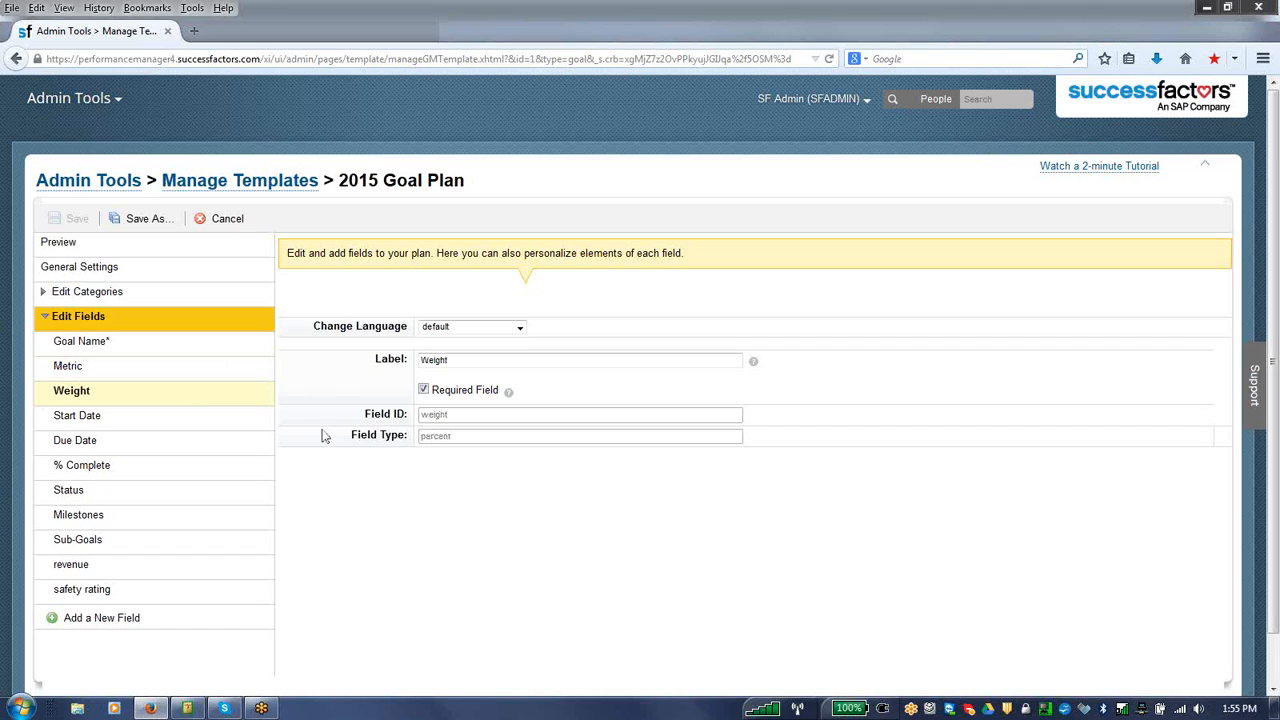
{"action": "left_click", "coordinate": [250, 422]}
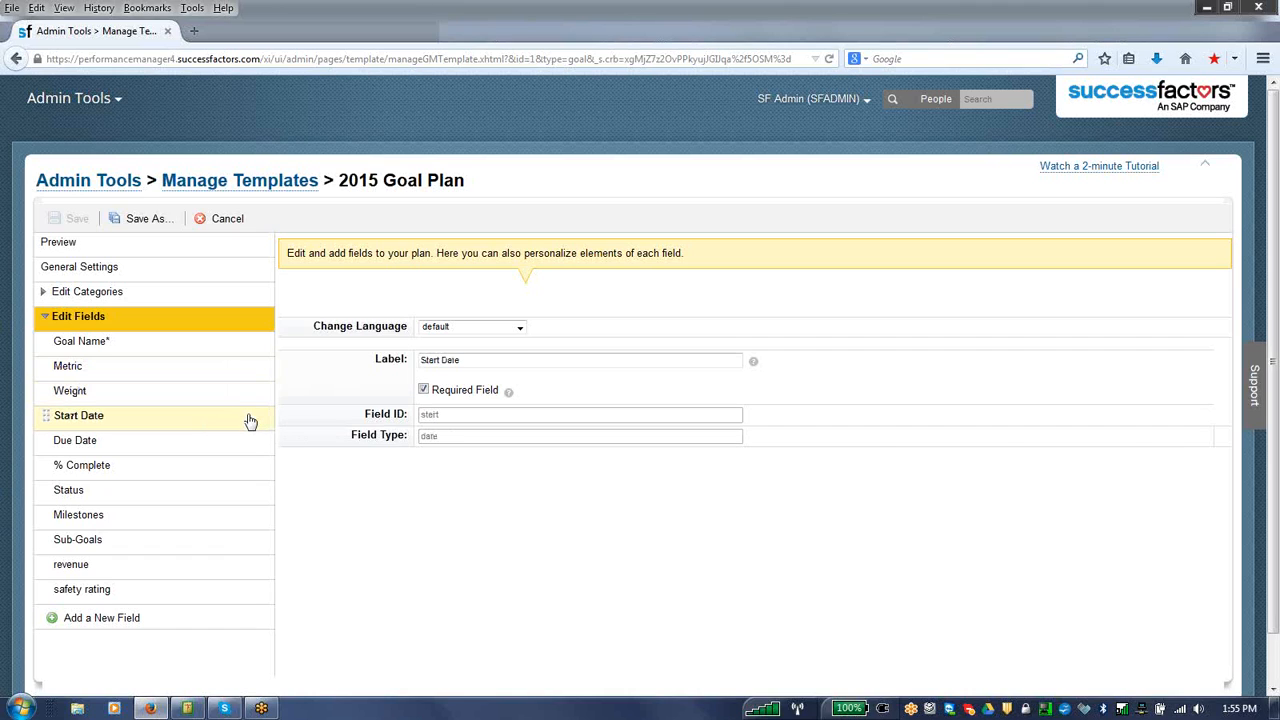
{"action": "left_click", "coordinate": [223, 443]}
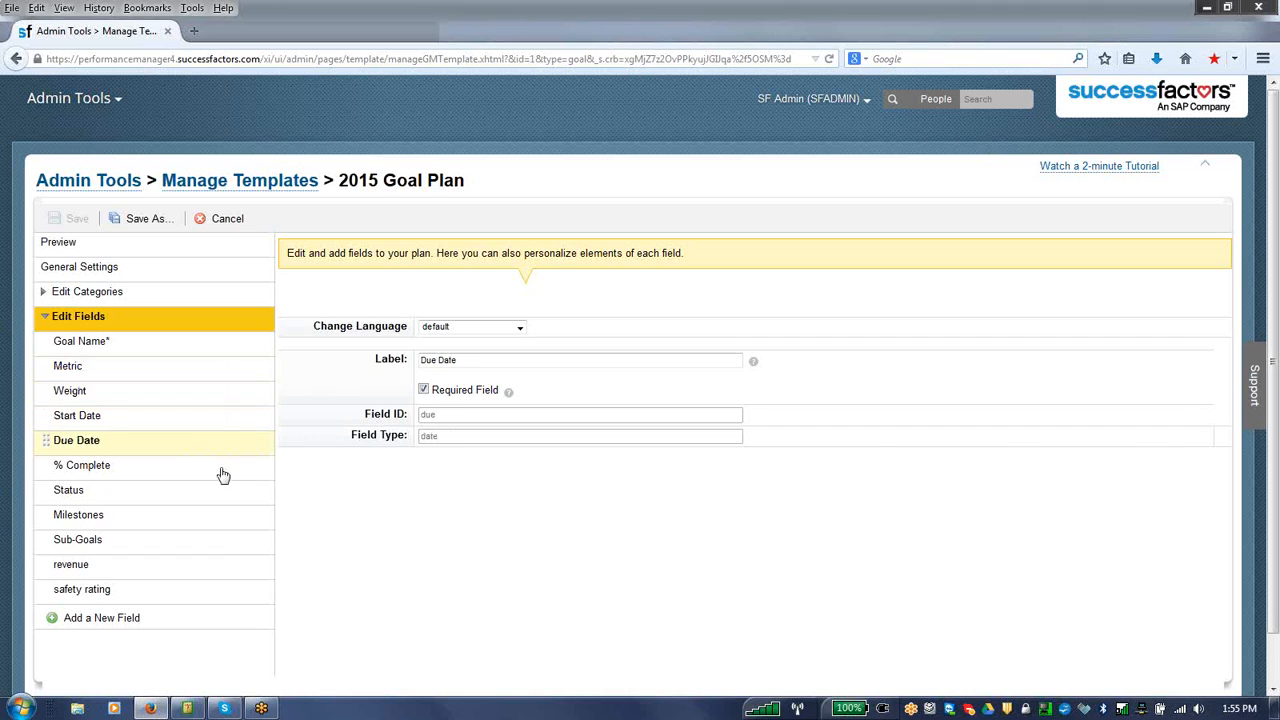
Step: Examine the settings of the template's % Complete, Status, Milestones and revenue fields
{"action": "left_click", "coordinate": [222, 479]}
{"action": "left_click", "coordinate": [215, 494]}
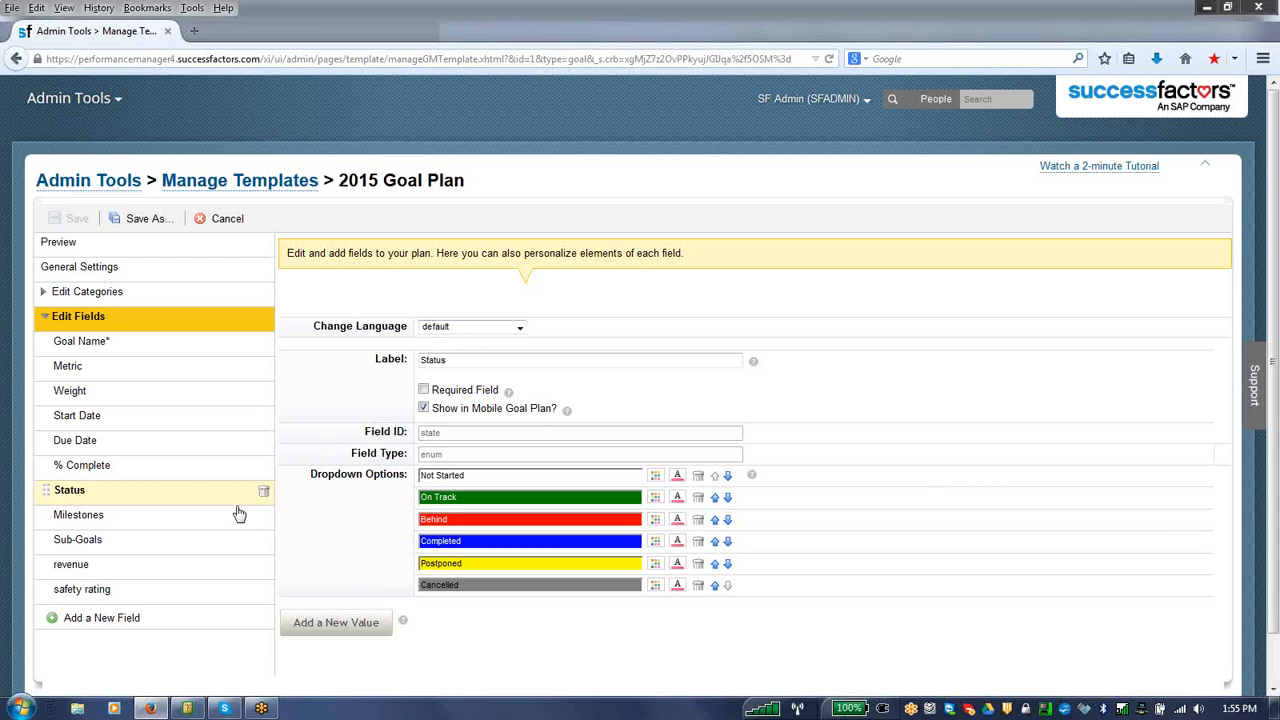
{"action": "left_click", "coordinate": [170, 526]}
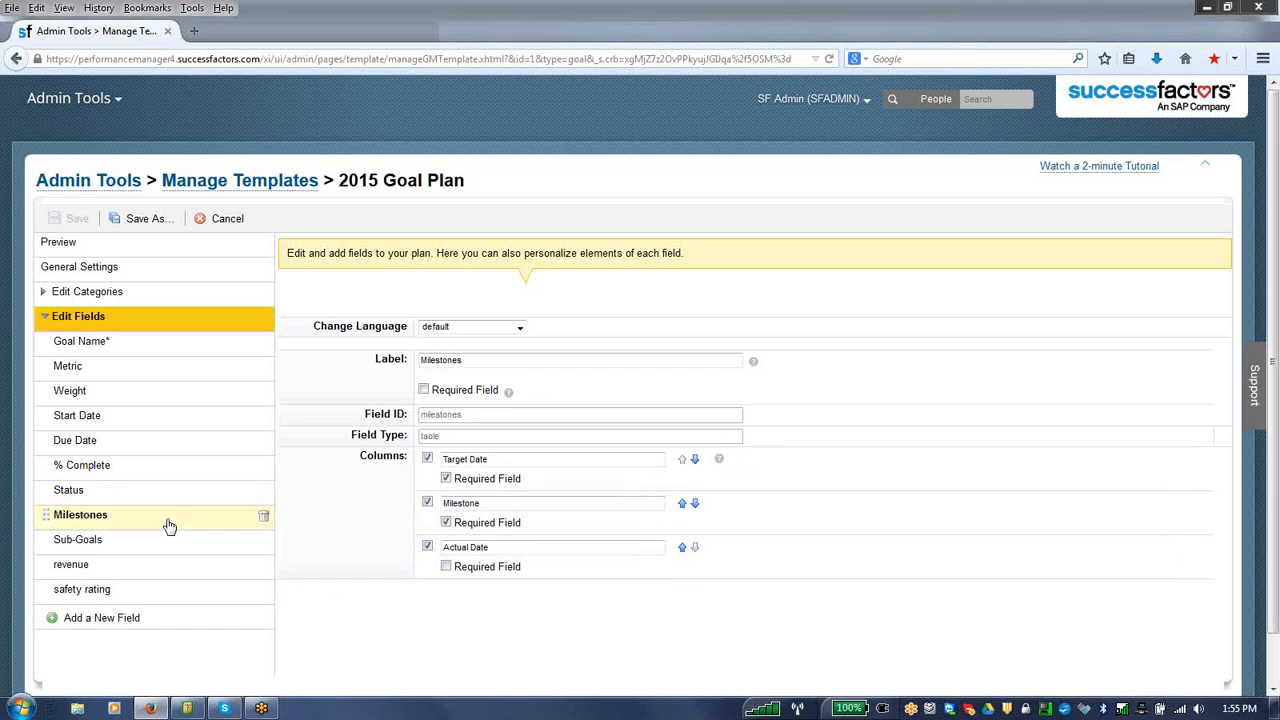
{"action": "left_click", "coordinate": [78, 570]}
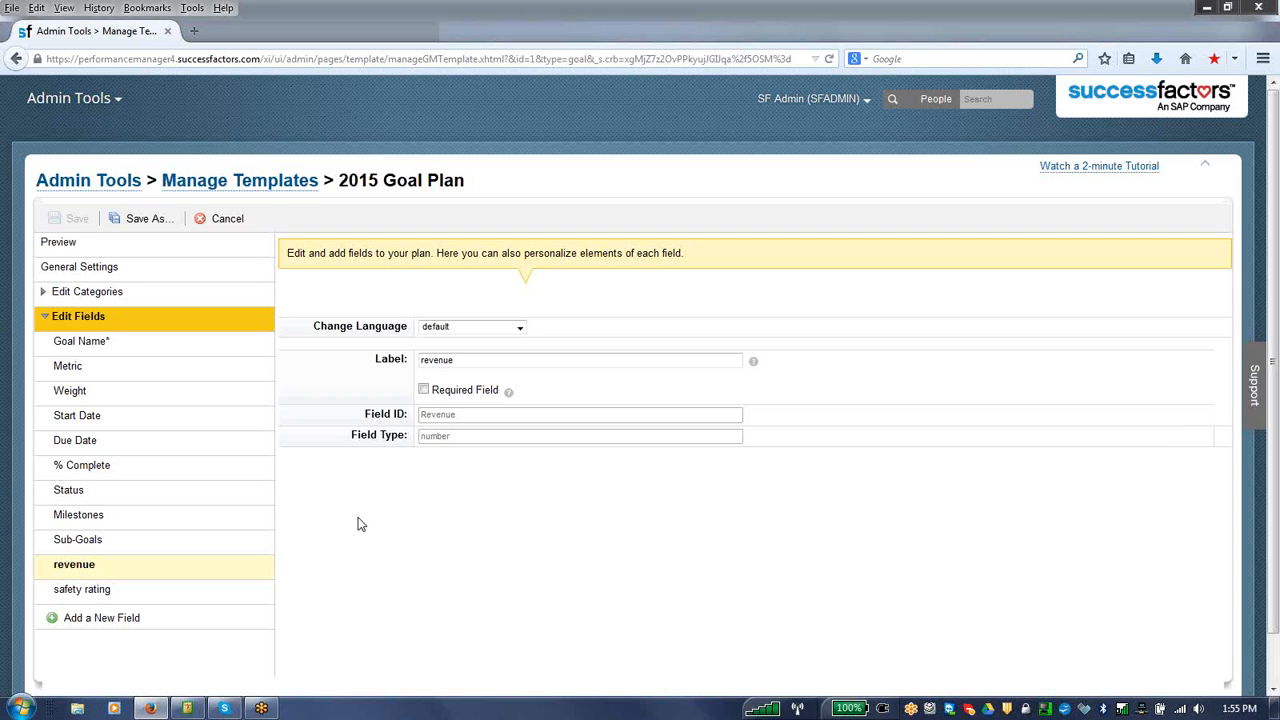
Step: Leave the template editor, go to the Goals module and display the 2015 Goal Plan
{"action": "left_click", "coordinate": [266, 188]}
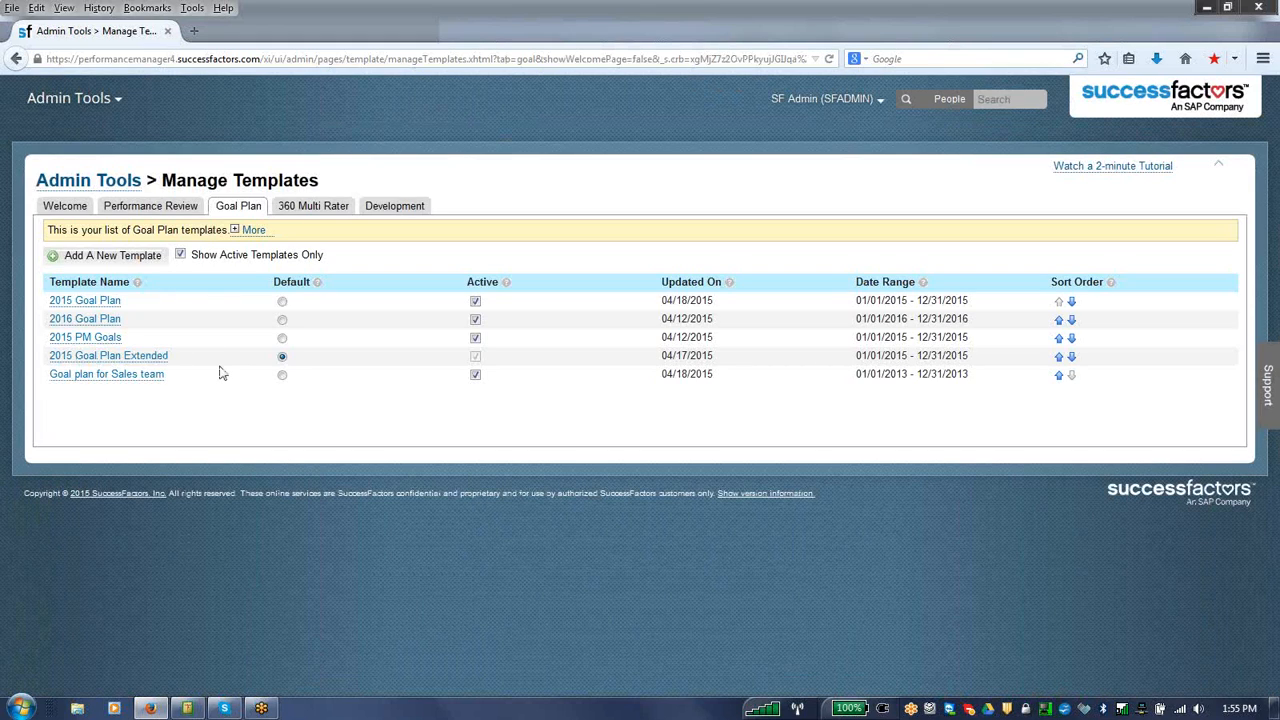
{"action": "left_click", "coordinate": [114, 96]}
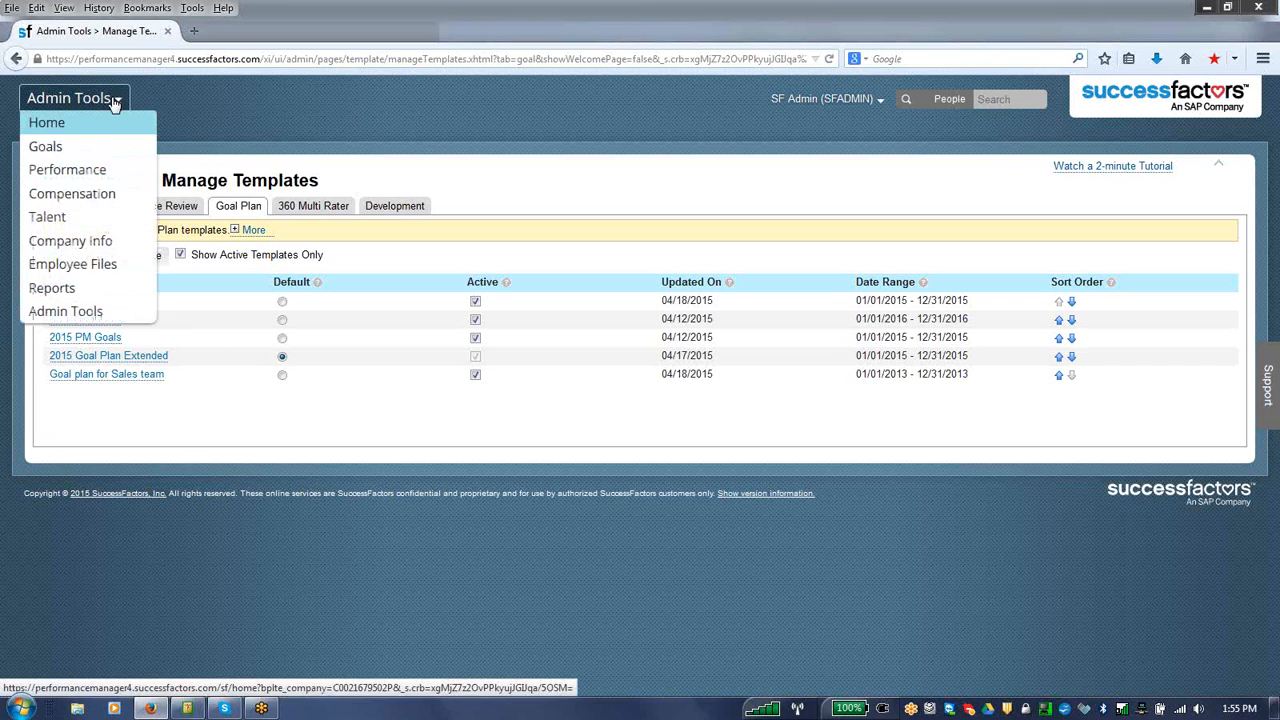
{"action": "left_click", "coordinate": [74, 147]}
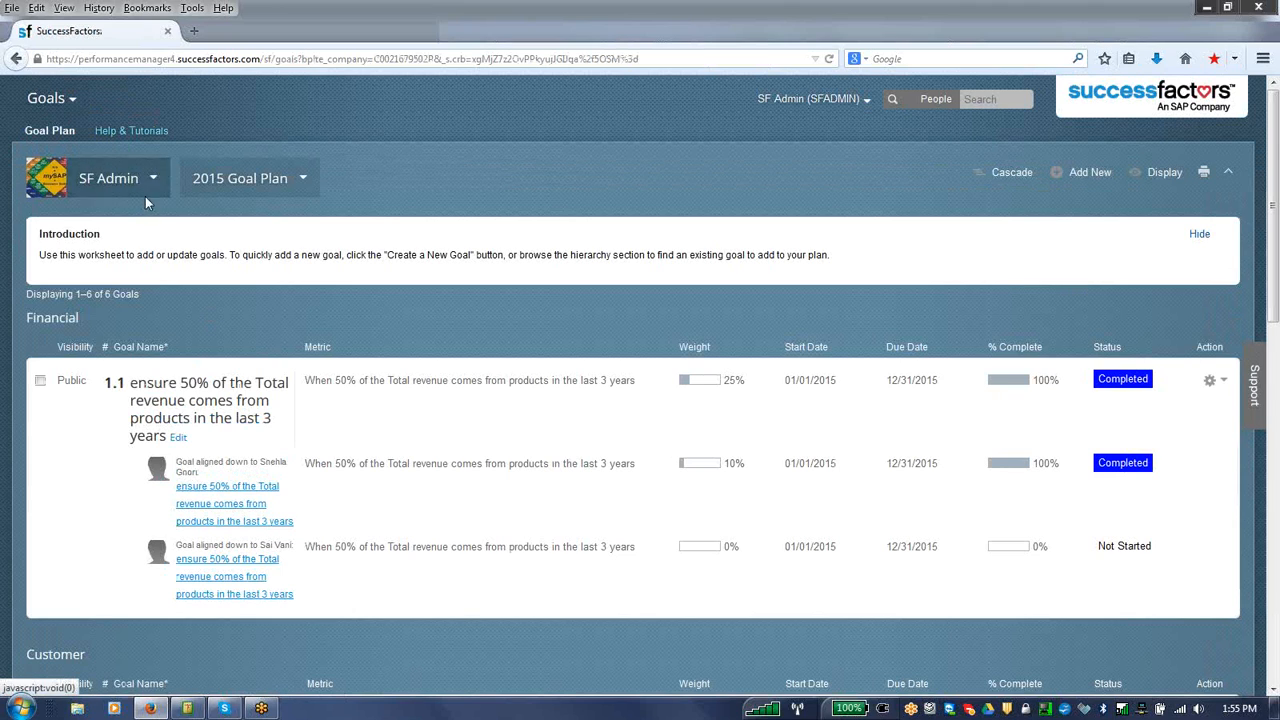
{"action": "left_click", "coordinate": [290, 189]}
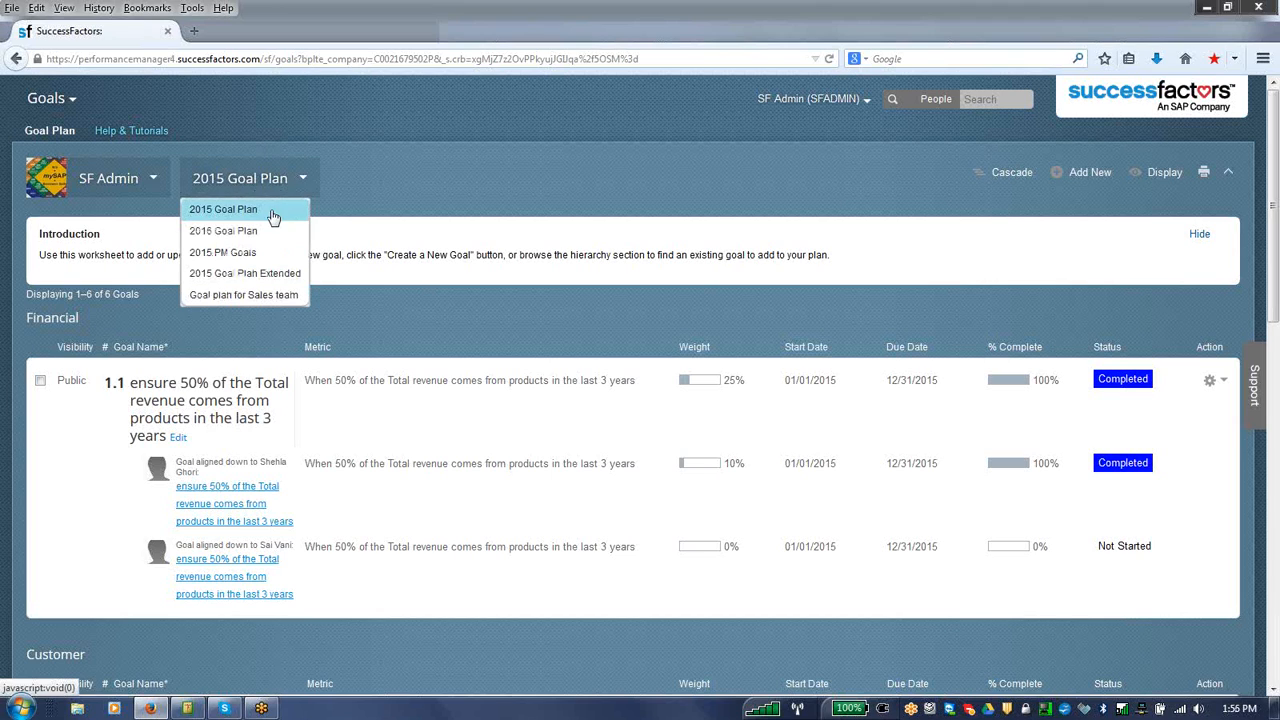
{"action": "left_click", "coordinate": [273, 211]}
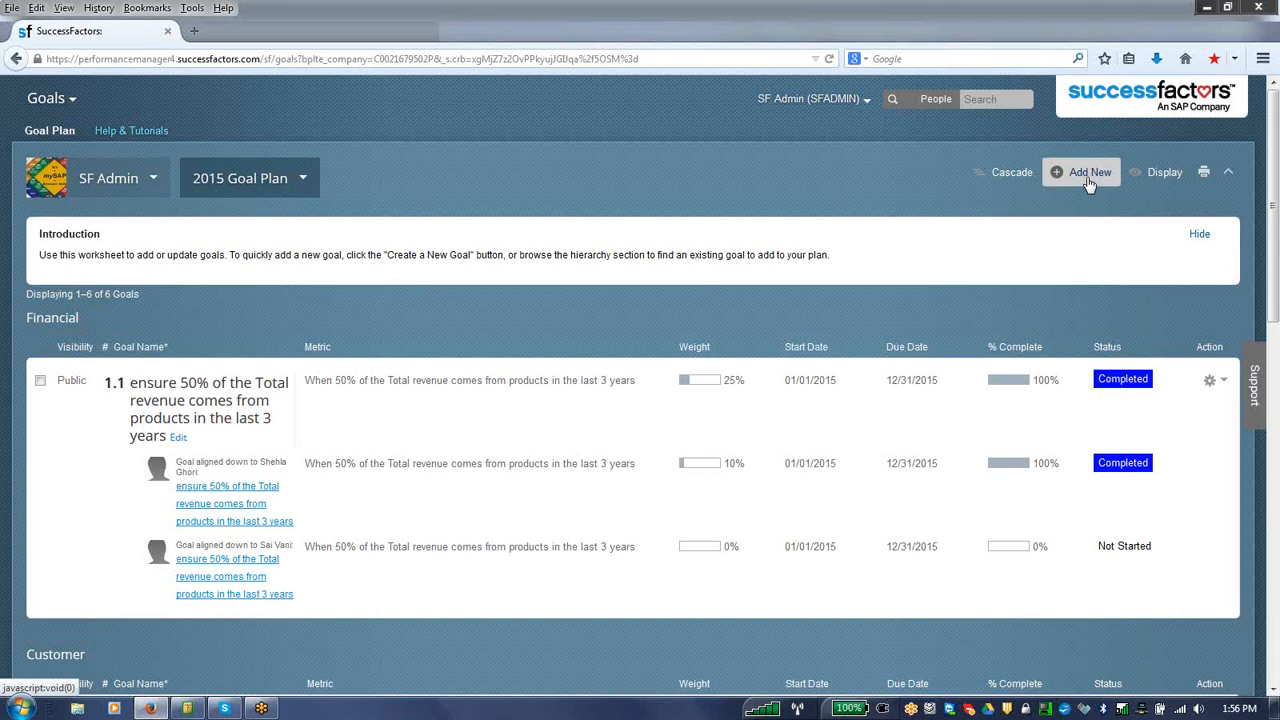
Step: Look through the 2015 Goal Plan's Financial, Customer and Internal Business Processes goals, including their metrics, weights, dates, statuses and milestones
{"action": "left_click_drag", "start_coordinate": [1274, 310], "coordinate": [1273, 374]}
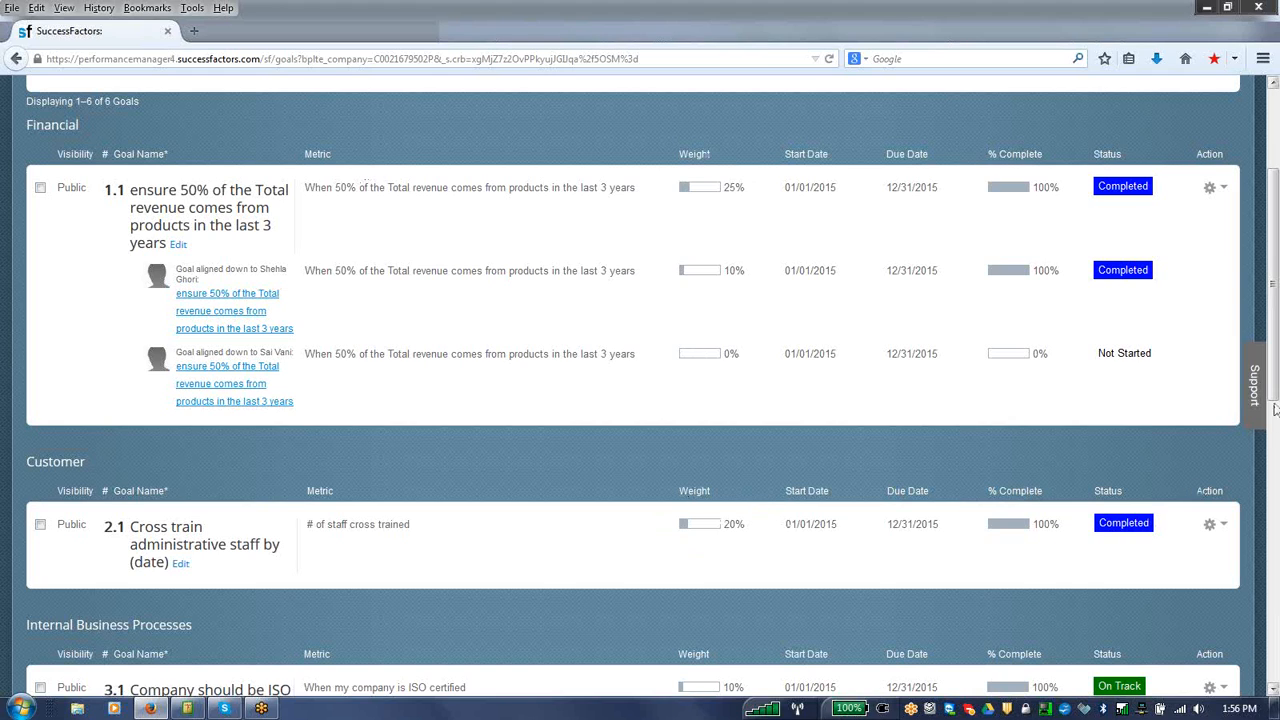
{"action": "left_click_drag", "start_coordinate": [1274, 392], "coordinate": [1274, 450]}
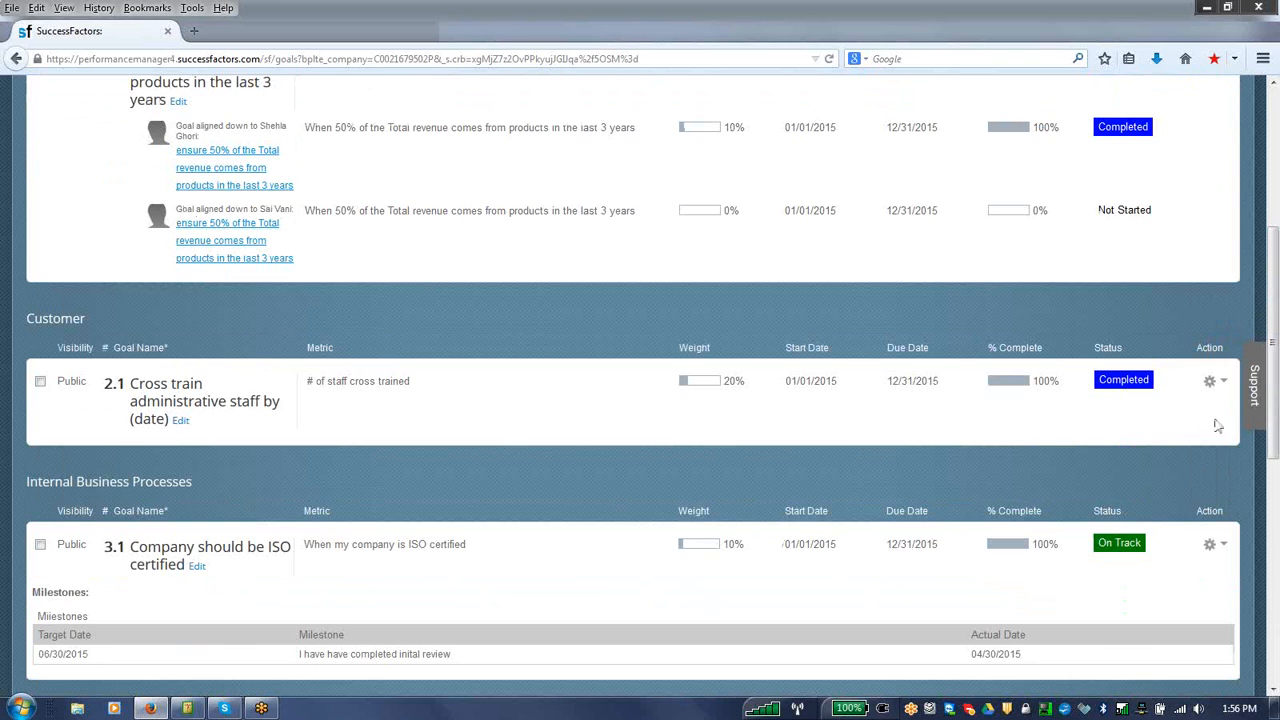
{"action": "left_click_drag", "start_coordinate": [1277, 376], "coordinate": [1276, 287]}
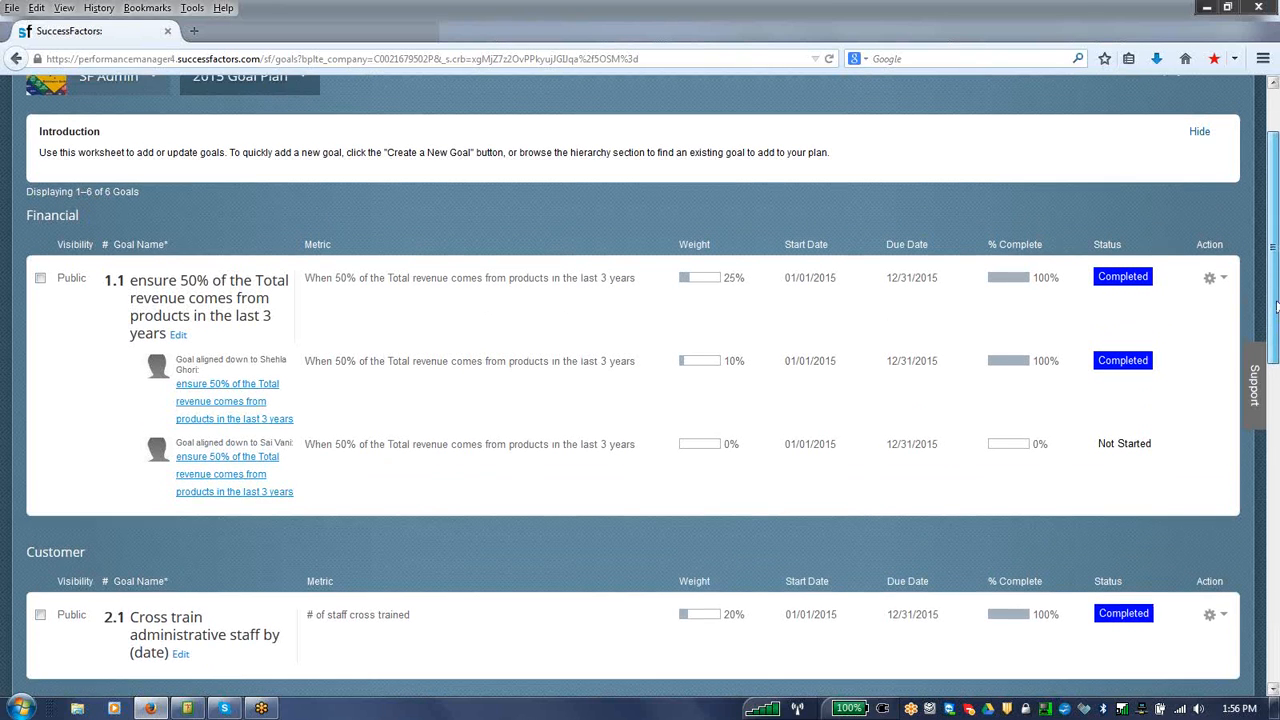
{"action": "left_click_drag", "start_coordinate": [1276, 320], "coordinate": [1276, 290]}
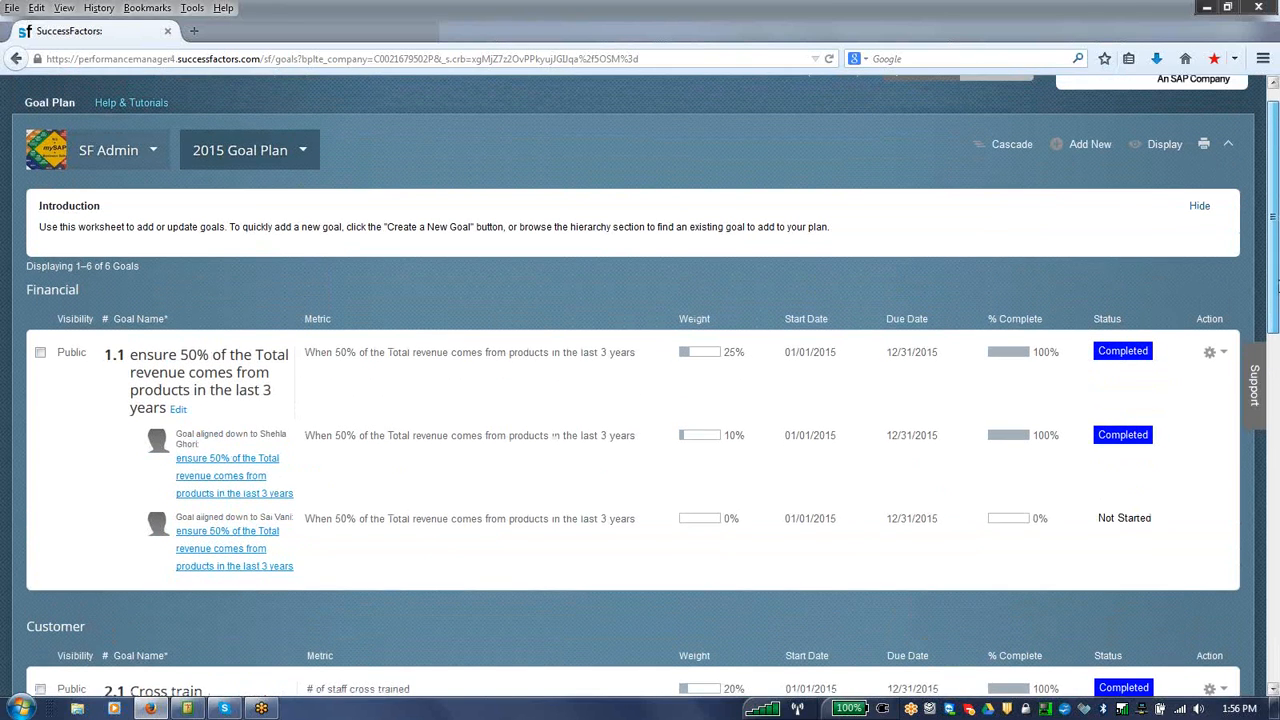
{"action": "scroll", "coordinate": [1276, 290], "scroll_direction": "down", "scroll_amount": 3}
{"action": "scroll", "coordinate": [1276, 277], "scroll_direction": "up", "scroll_amount": 3}
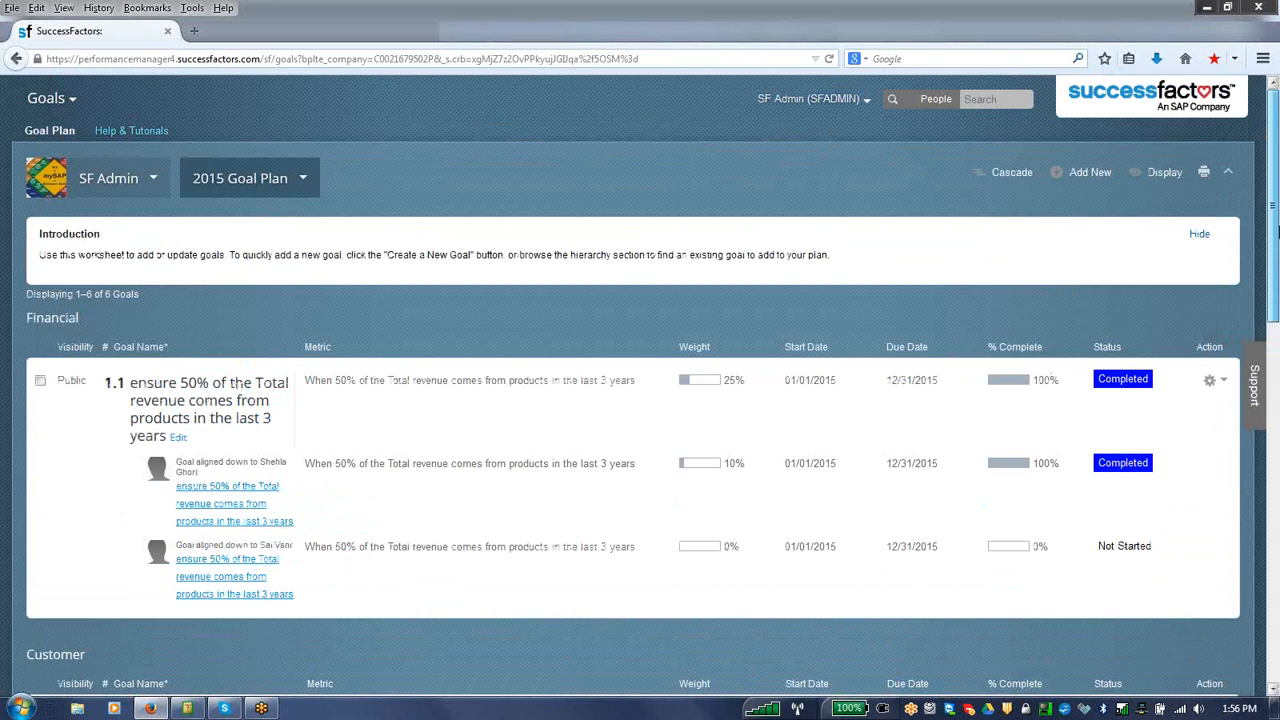
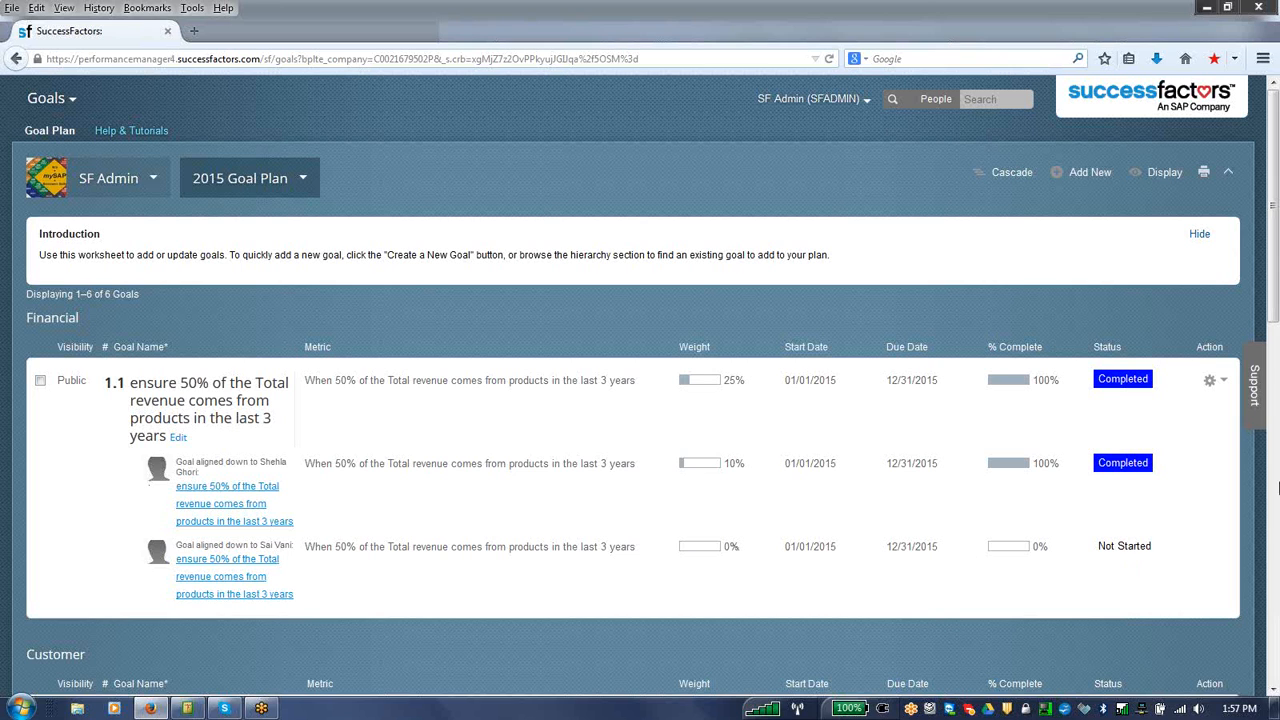
Step: Leave the Goals module and display the list of performance review templates in Admin Tools' Manage Templates
{"action": "mouse_move", "coordinate": [1274, 308]}
{"action": "left_mouse_down"}
{"action": "mouse_move", "coordinate": [1274, 445]}
{"action": "mouse_move", "coordinate": [1274, 290]}
{"action": "left_mouse_up"}
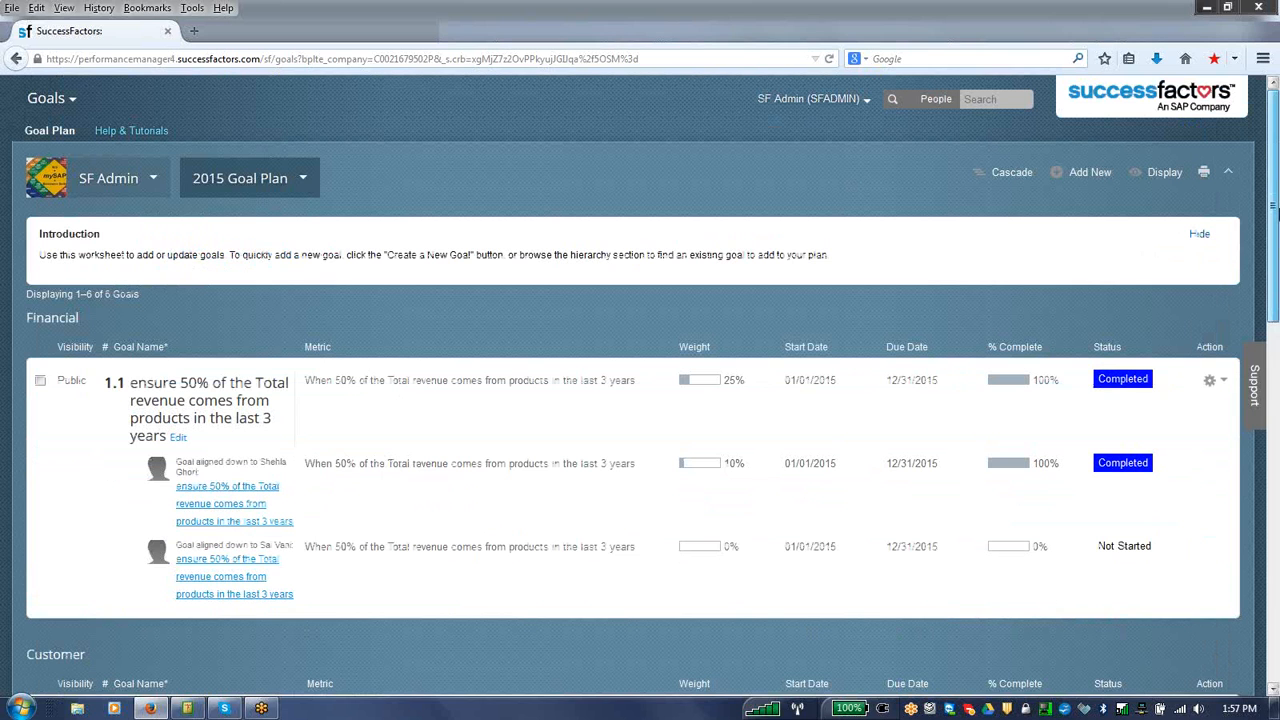
{"action": "left_click", "coordinate": [74, 103]}
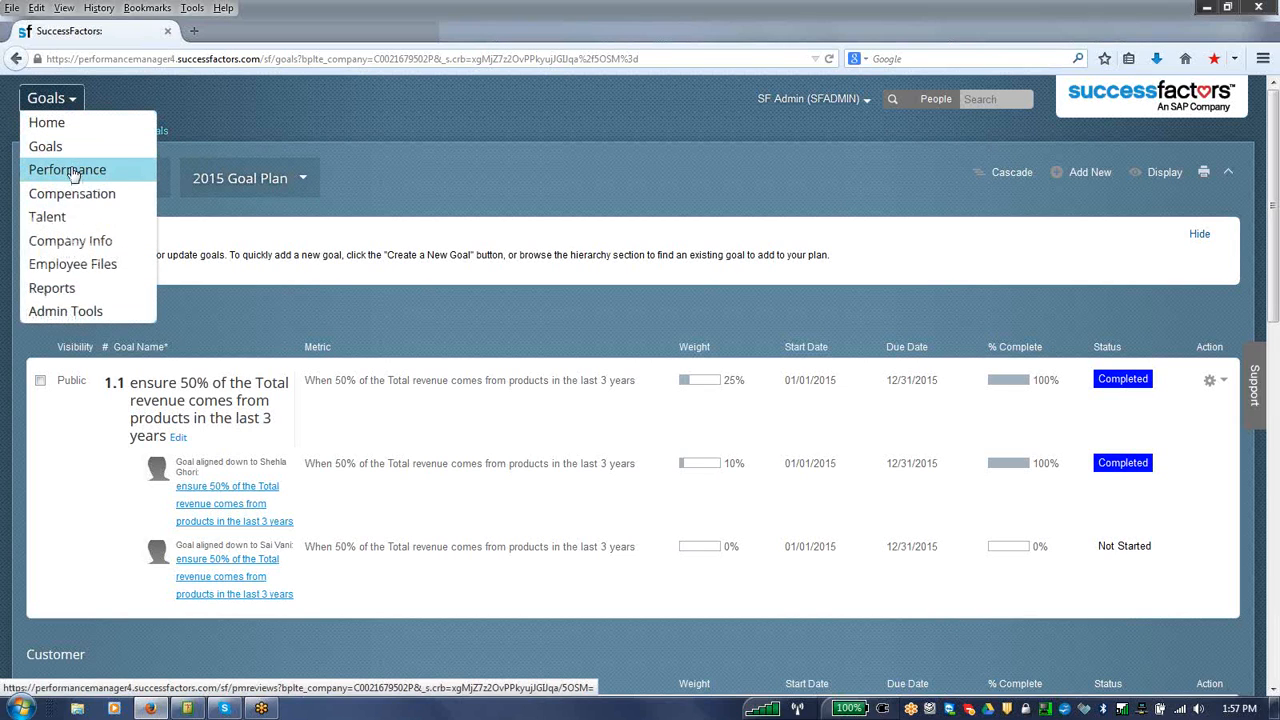
{"action": "left_click", "coordinate": [77, 312]}
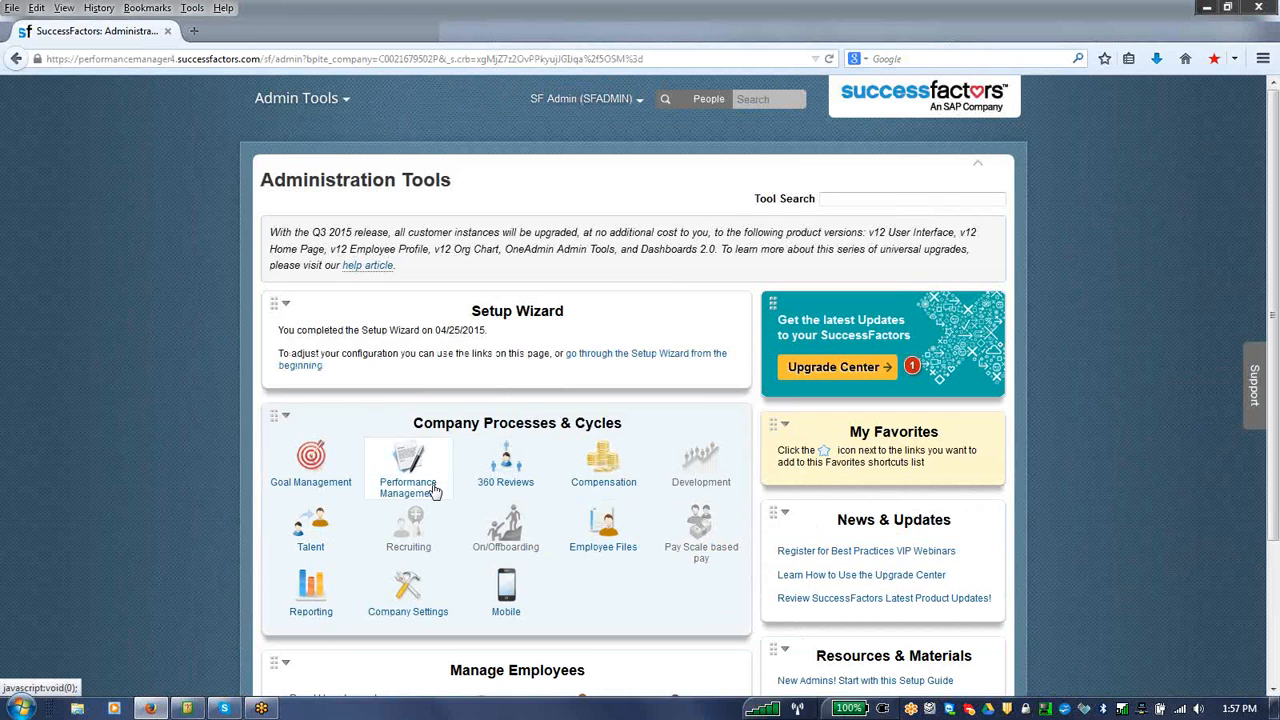
{"action": "mouse_move", "coordinate": [422, 480]}
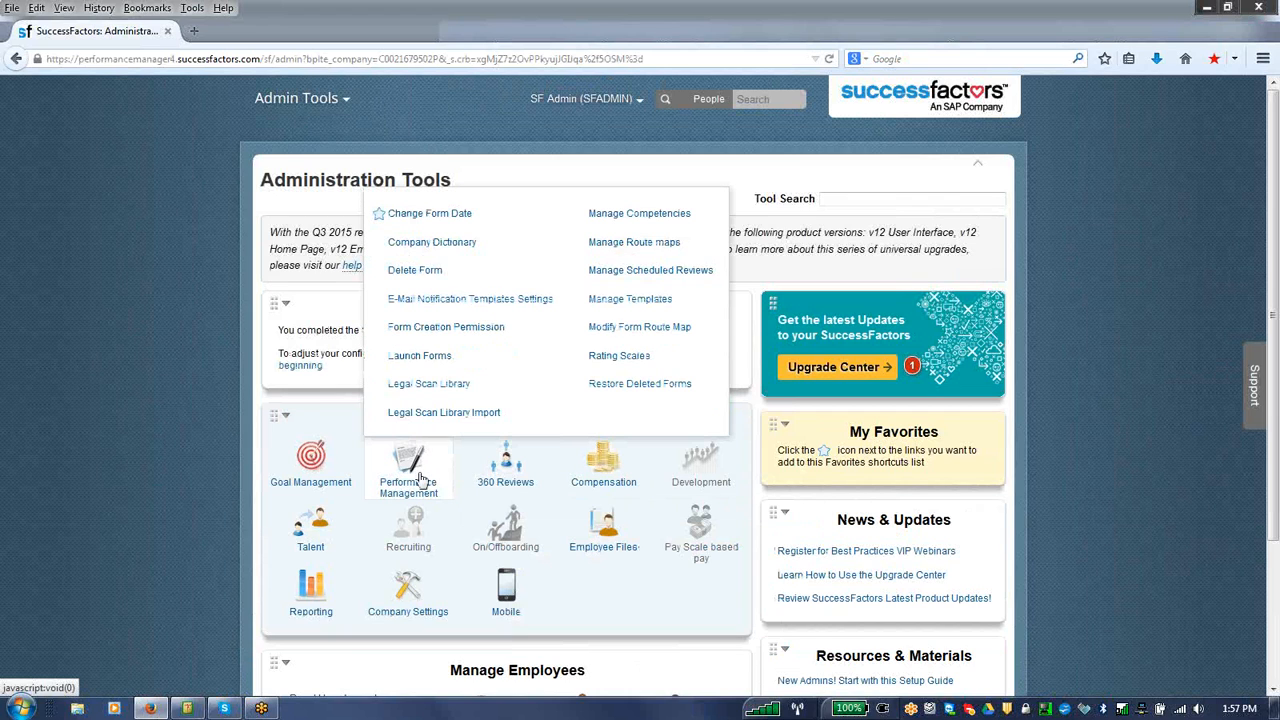
{"action": "left_click", "coordinate": [657, 300]}
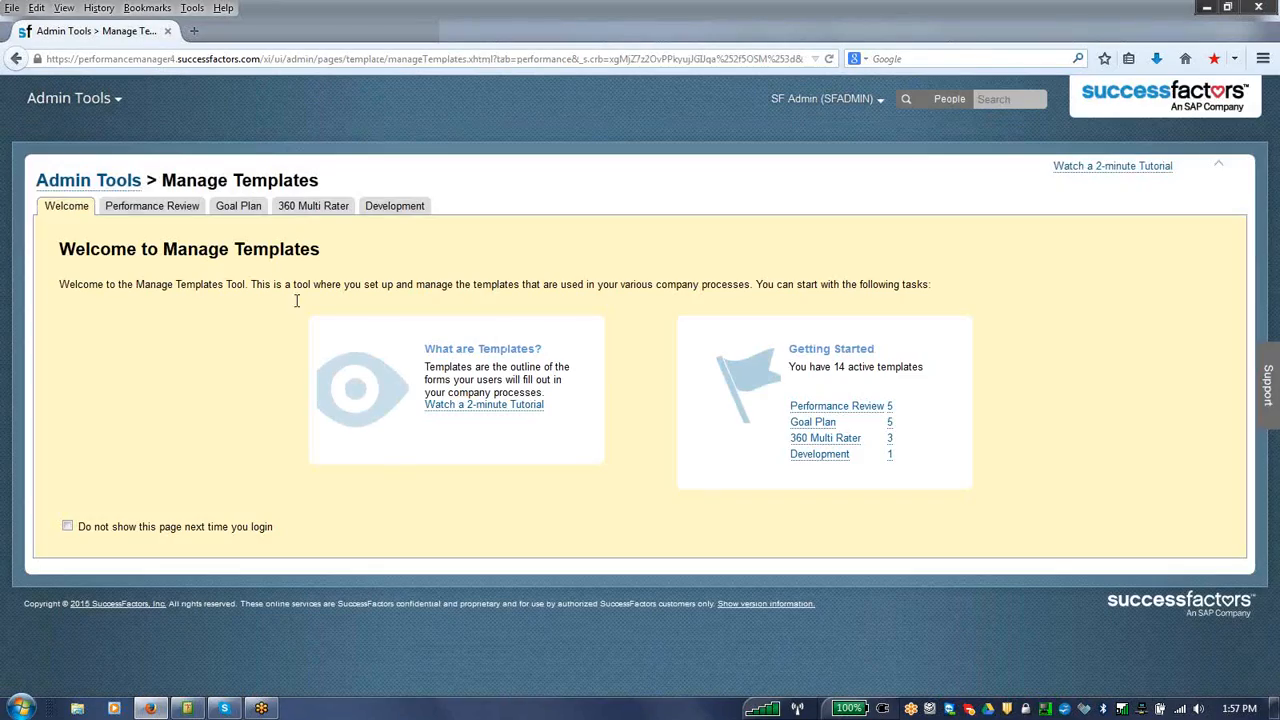
{"action": "left_click", "coordinate": [179, 209]}
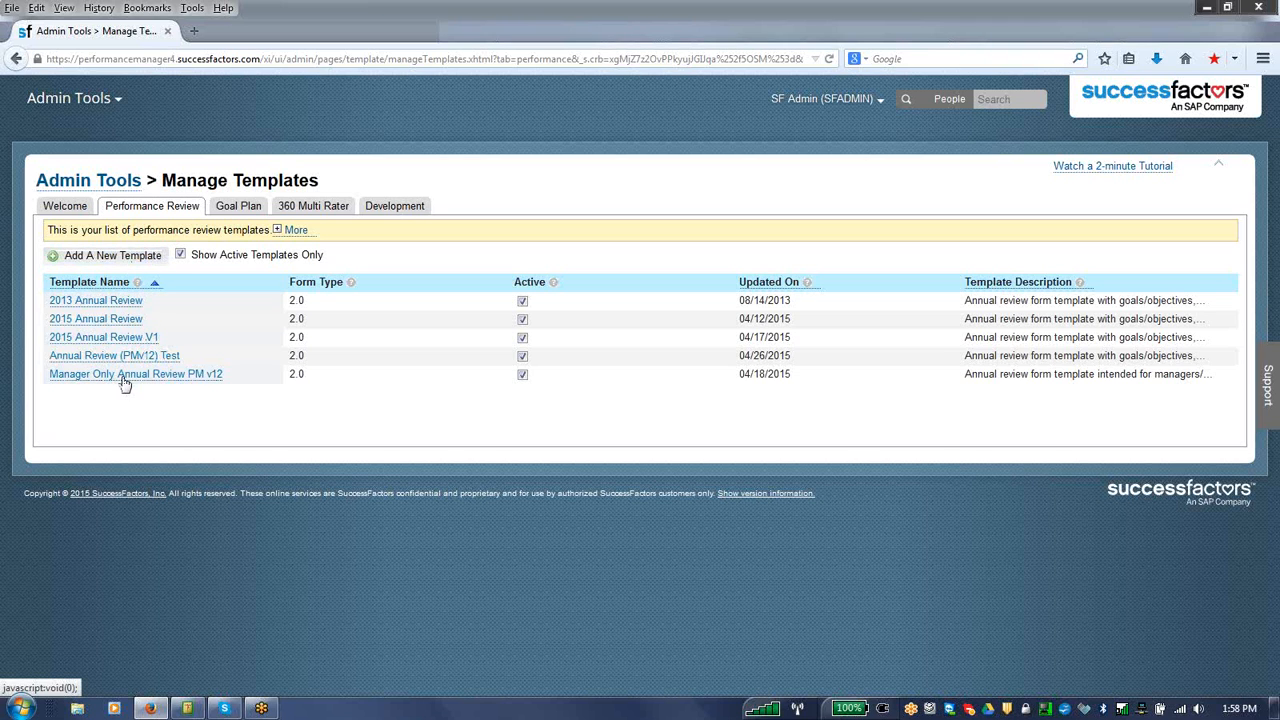
Step: Examine the descriptions of the review templates offered in the SuccessStore, then close it without adding one
{"action": "left_click", "coordinate": [156, 259]}
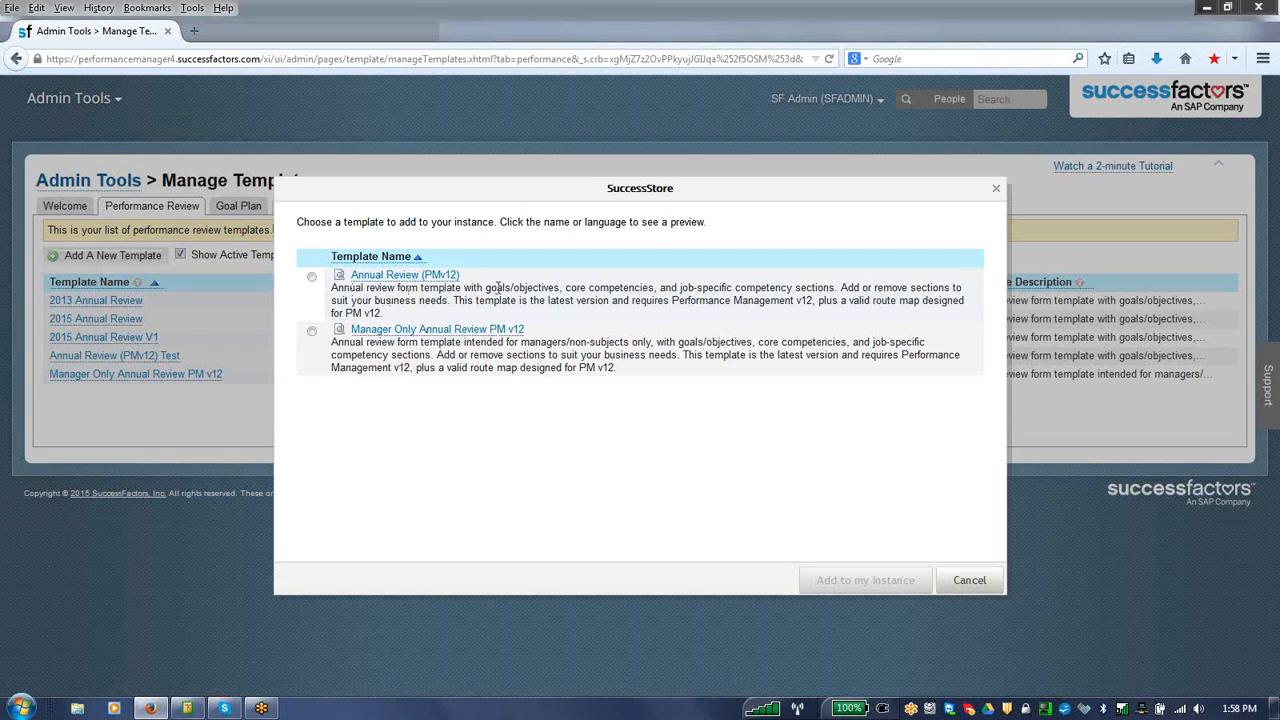
{"action": "left_click_drag", "start_coordinate": [566, 288], "coordinate": [826, 288]}
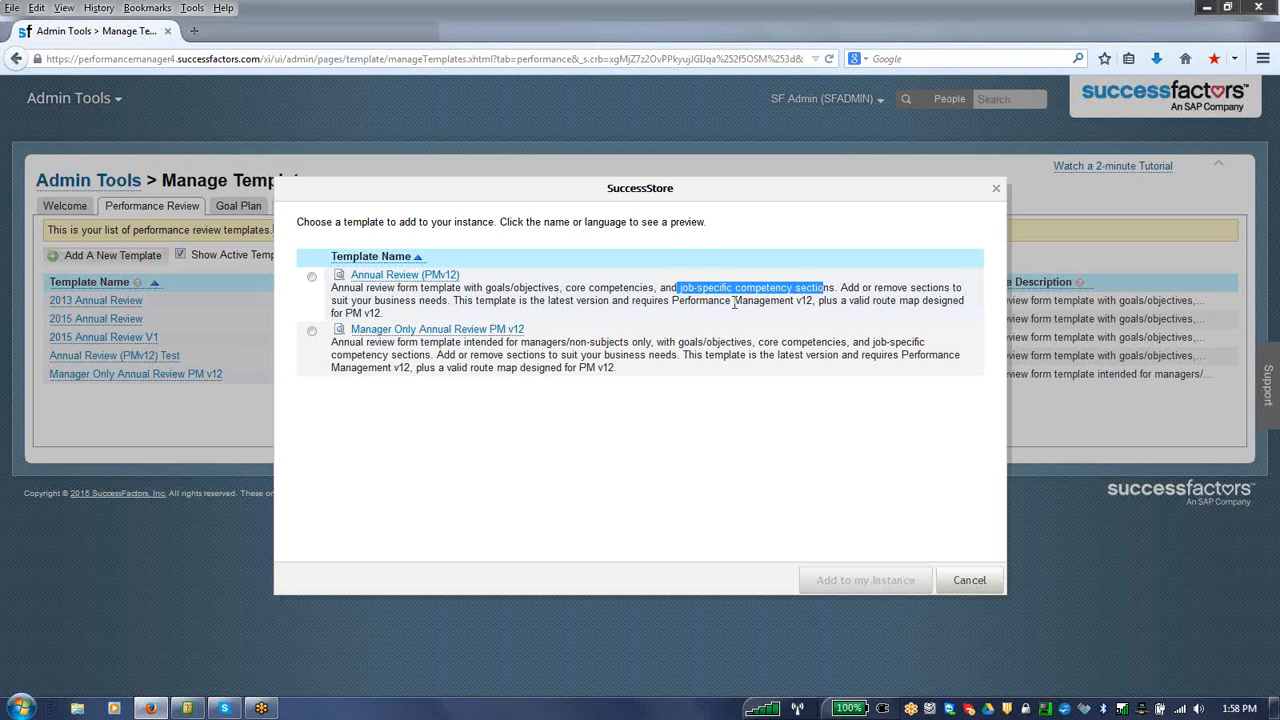
{"action": "left_click_drag", "start_coordinate": [488, 288], "coordinate": [816, 288]}
{"action": "left_click", "coordinate": [950, 584]}
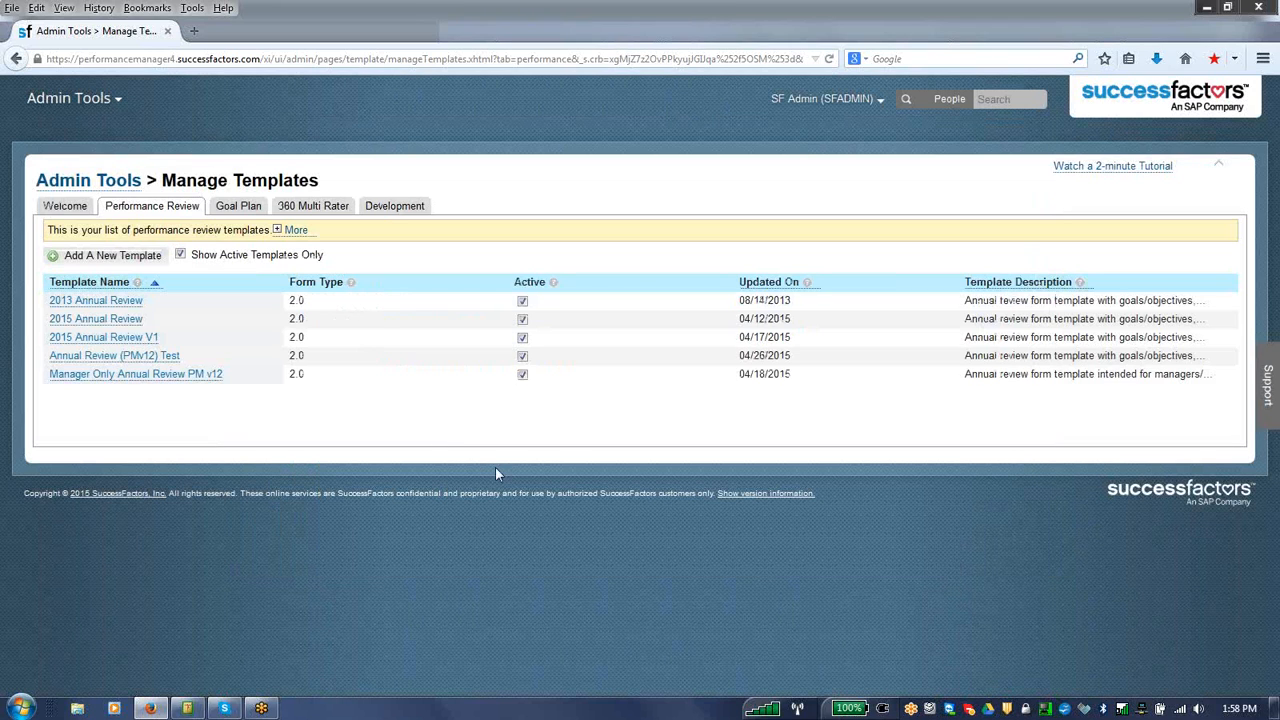
Step: Open the 2015 Annual Review V1 template's general settings and examine its Route Map and Rating Scale options
{"action": "left_click", "coordinate": [111, 304]}
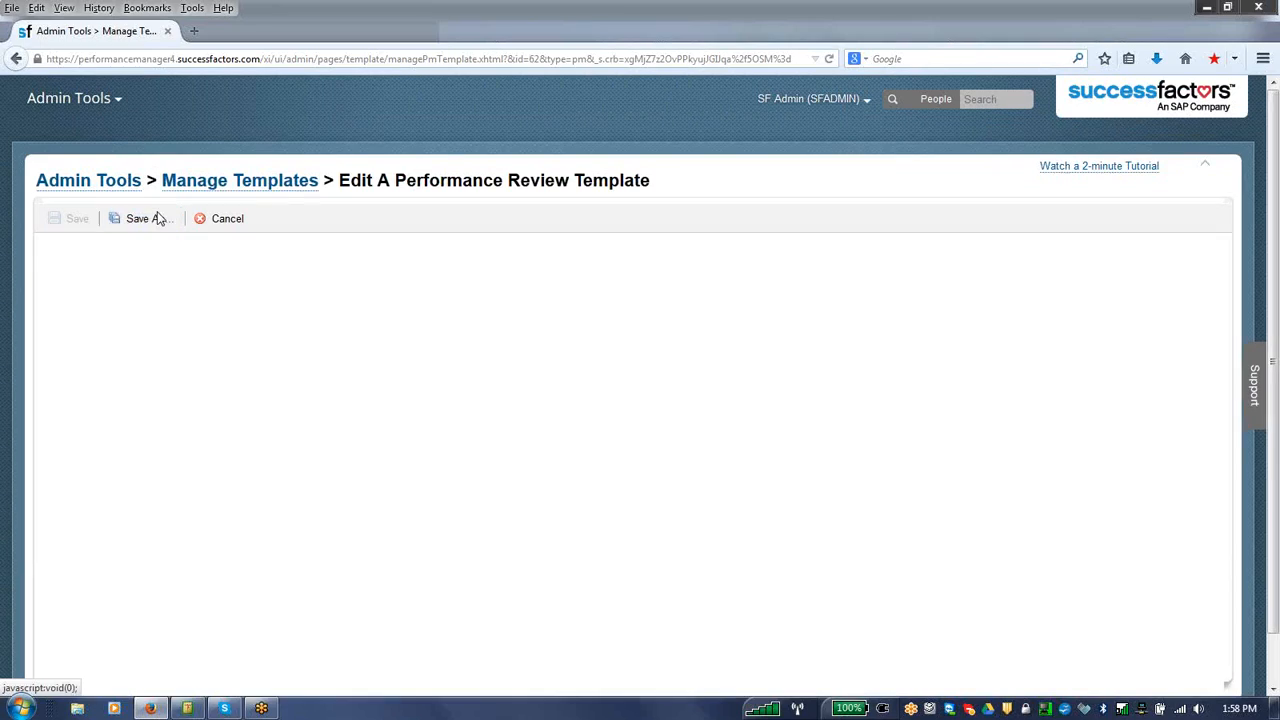
{"action": "left_click", "coordinate": [282, 191]}
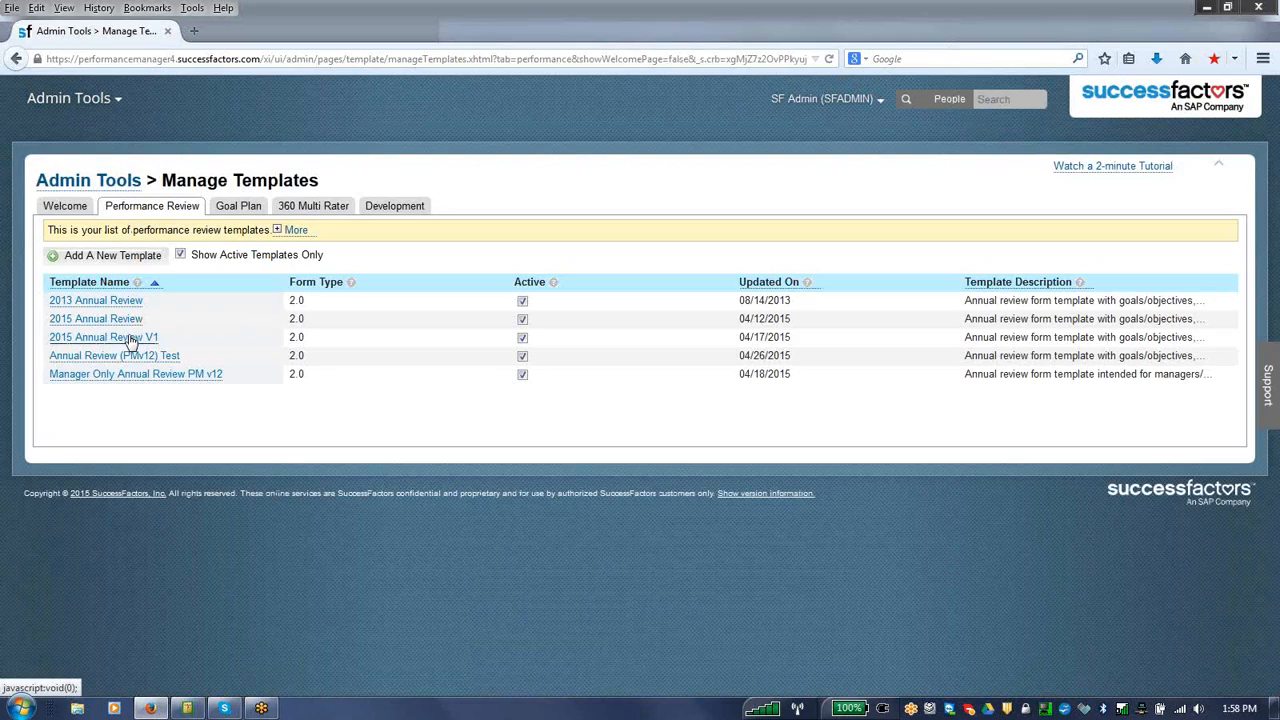
{"action": "left_click", "coordinate": [130, 340]}
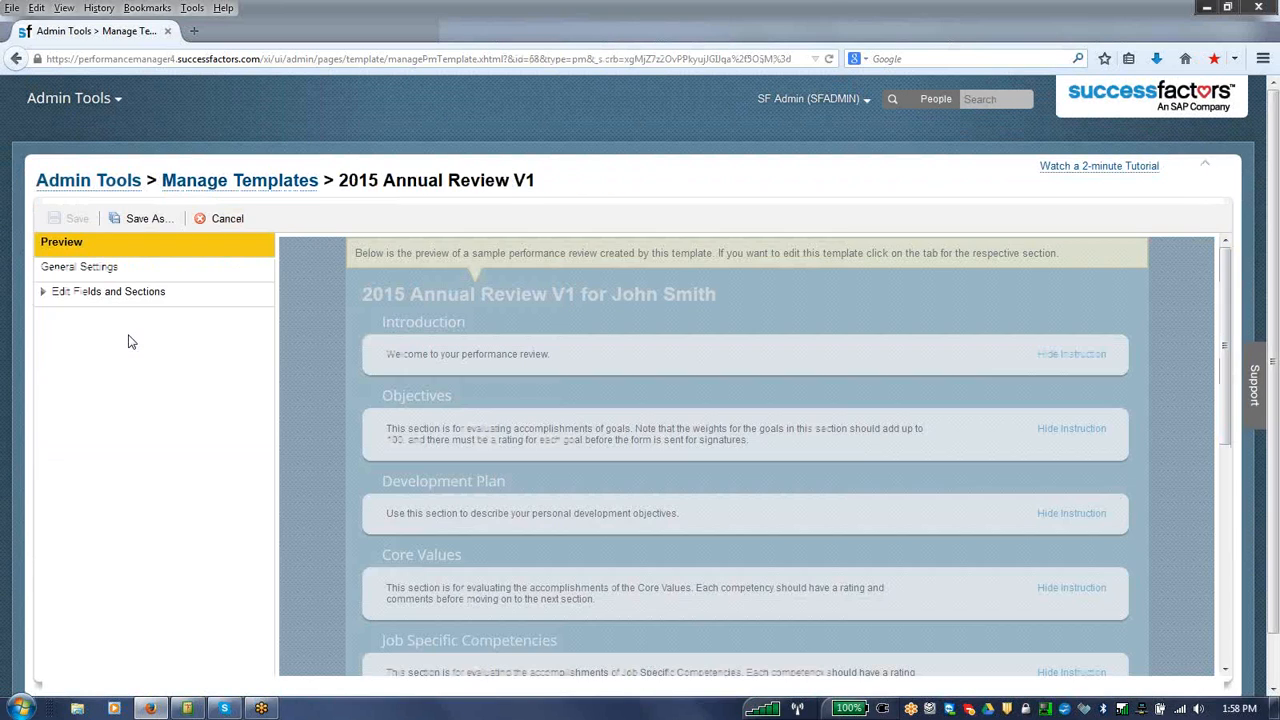
{"action": "left_click", "coordinate": [88, 268]}
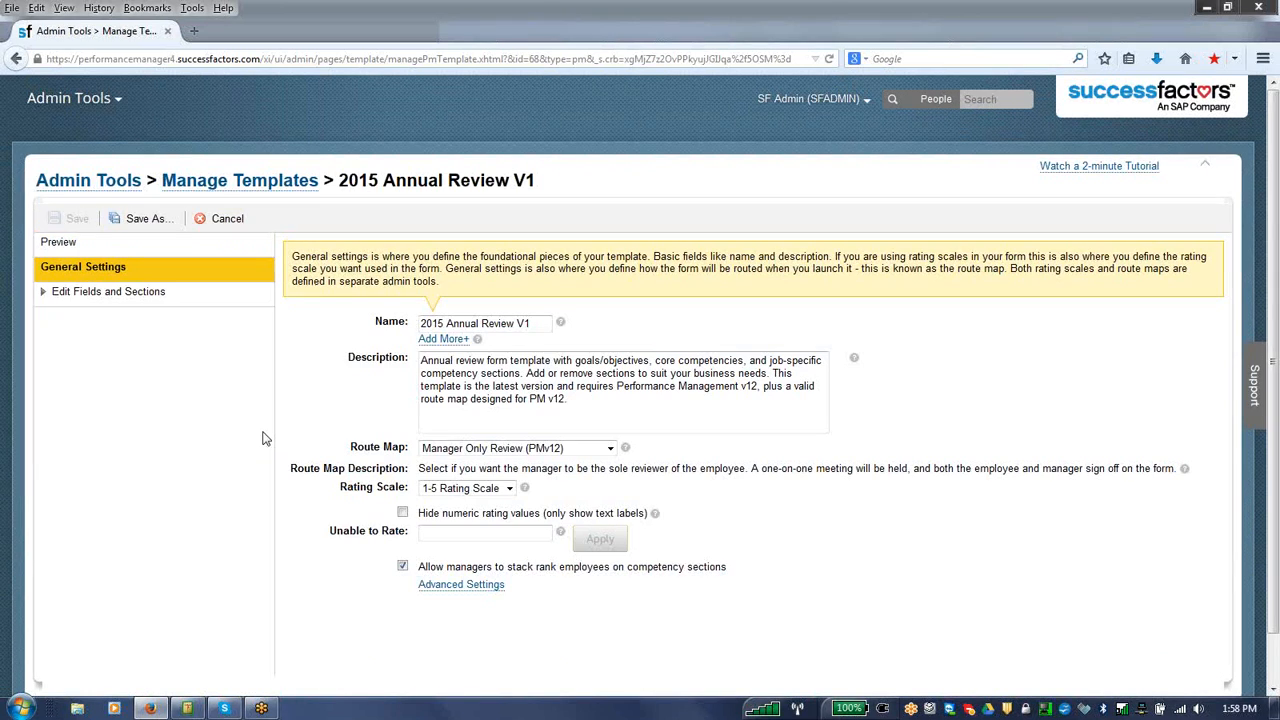
{"action": "left_click", "coordinate": [430, 451]}
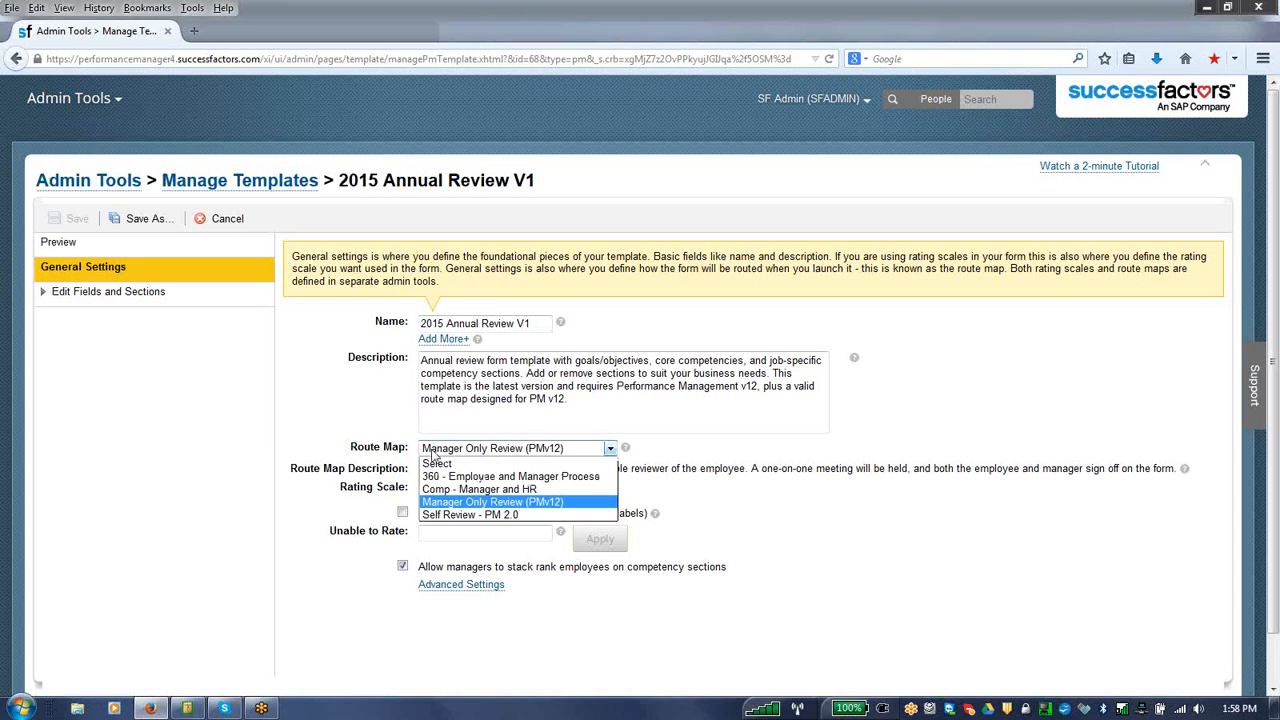
{"action": "left_click", "coordinate": [433, 453]}
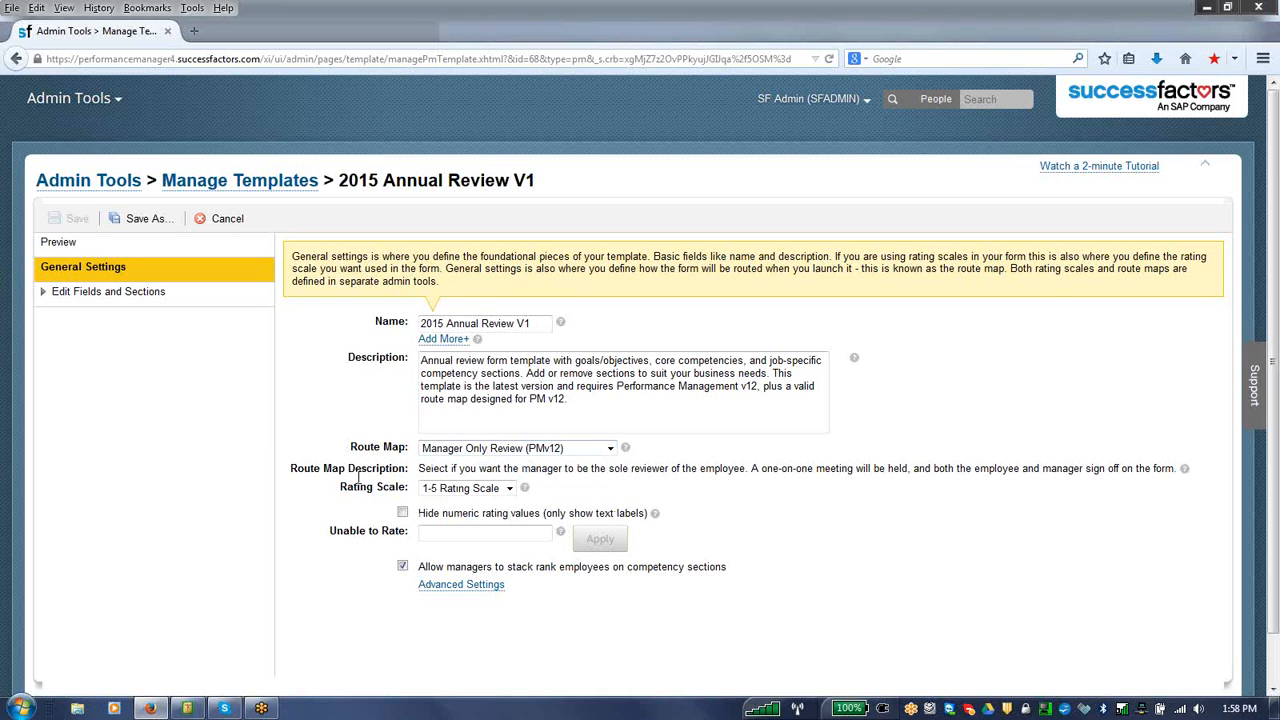
{"action": "left_click", "coordinate": [443, 490]}
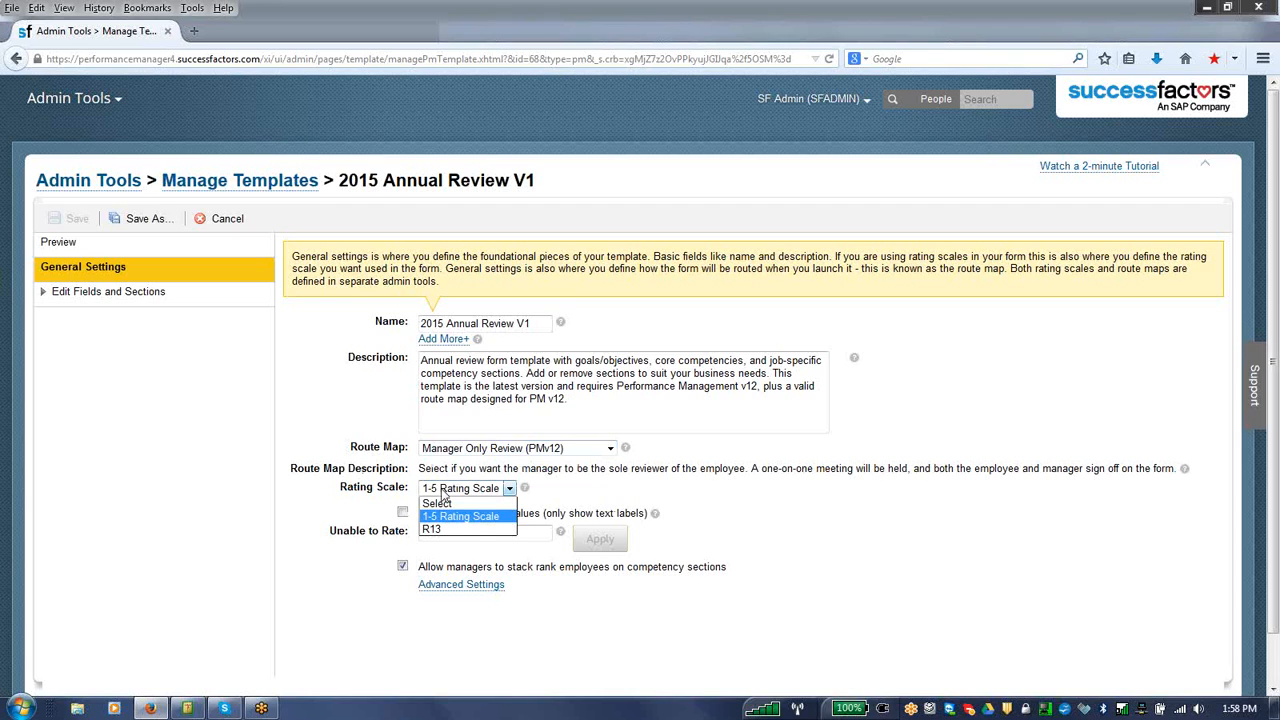
{"action": "left_click", "coordinate": [443, 490]}
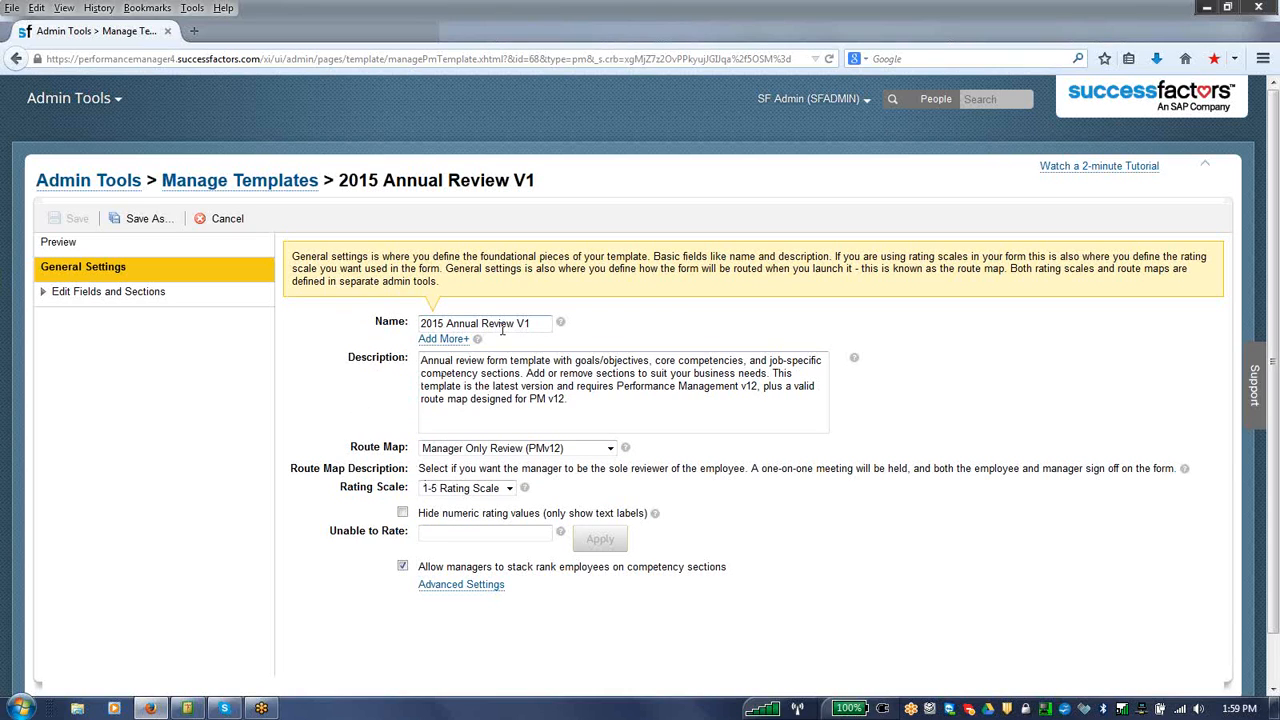
Step: Examine the Introduction, Objectives and Development Plan sections of the 2015 Annual Review V1 template
{"action": "left_click", "coordinate": [100, 295]}
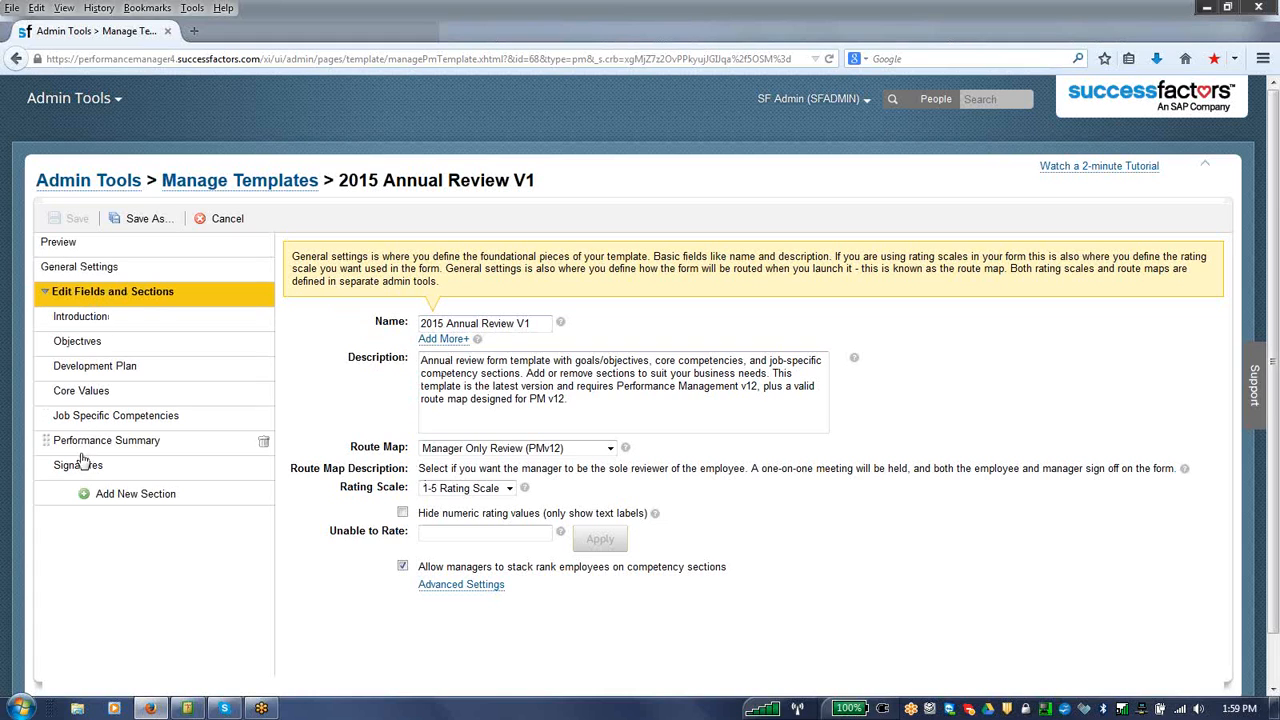
{"action": "left_click", "coordinate": [84, 318]}
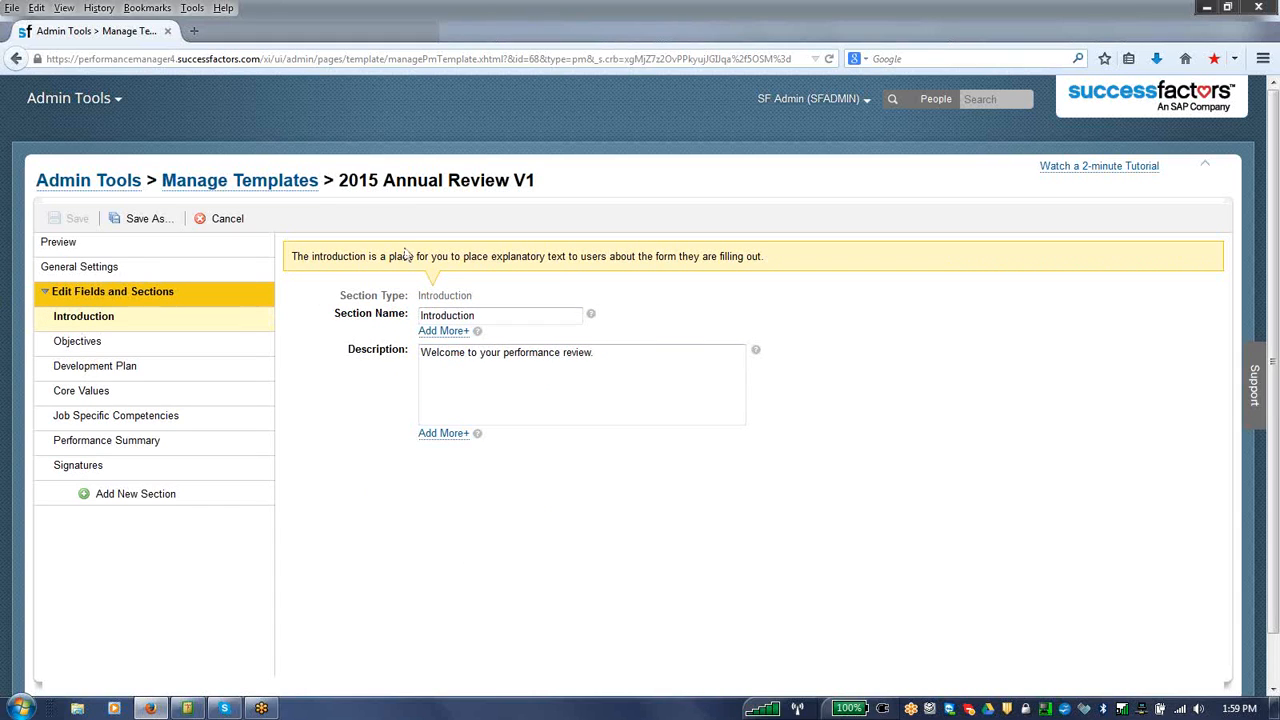
{"action": "left_click", "coordinate": [114, 347]}
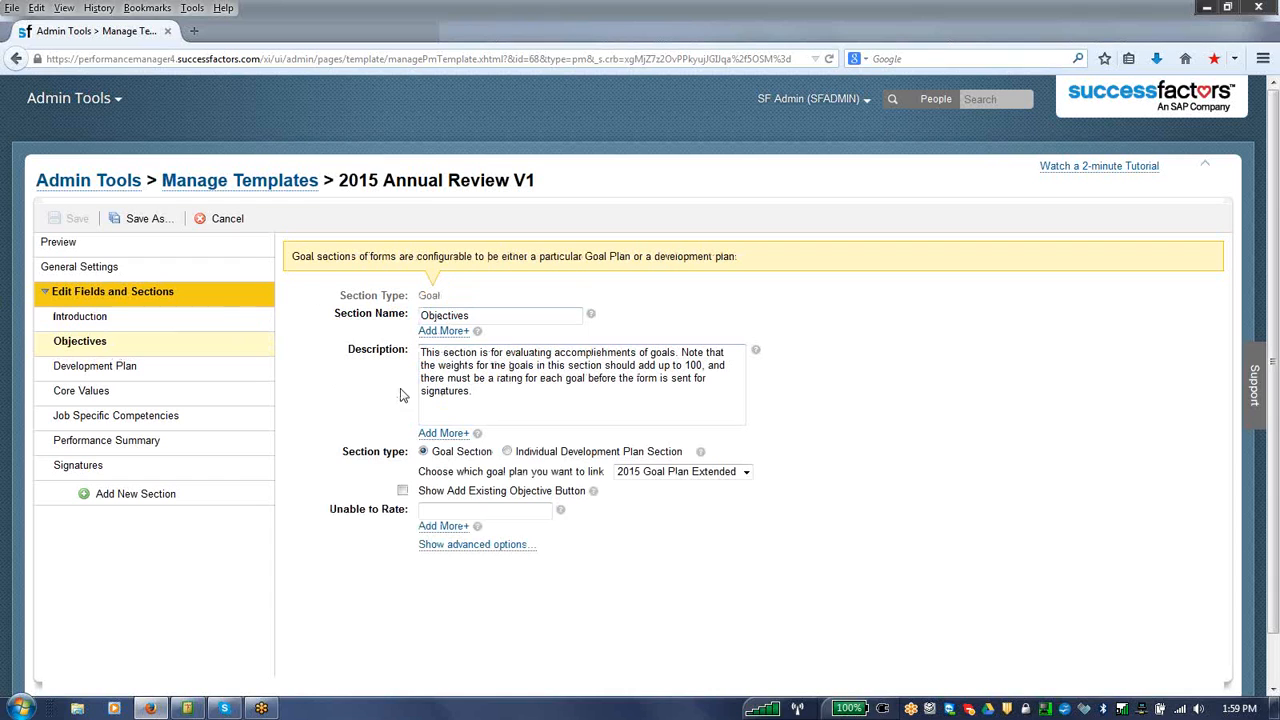
{"action": "left_click", "coordinate": [422, 451]}
{"action": "left_click", "coordinate": [157, 378]}
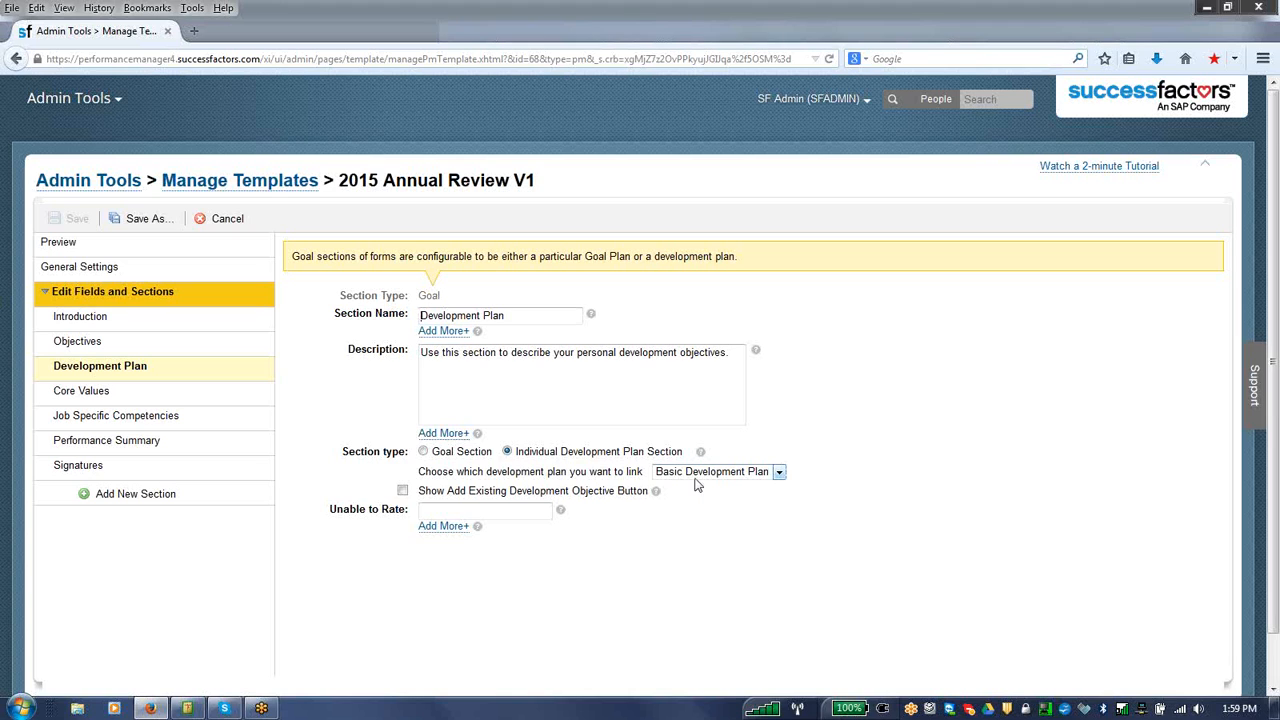
Step: Examine the template's Core Values and Job Specific Competencies sections, including their section types and the listed core competencies
{"action": "left_click", "coordinate": [116, 398]}
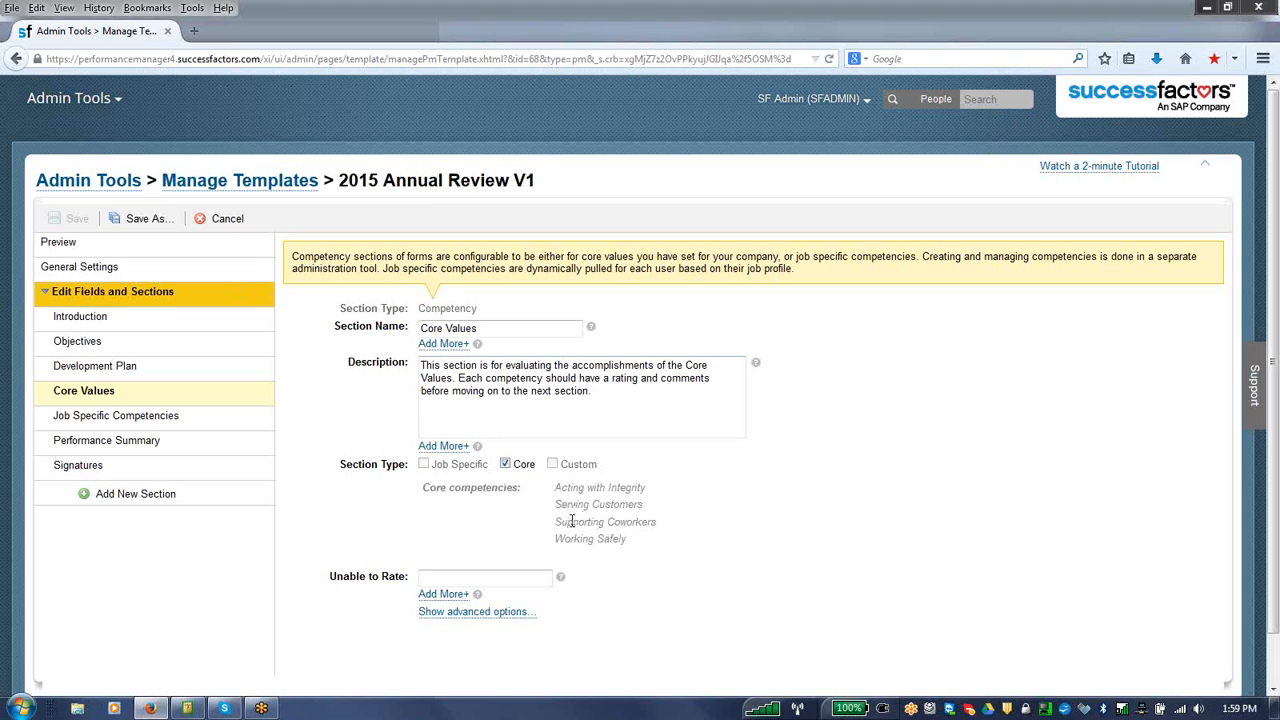
{"action": "left_click_drag", "start_coordinate": [562, 521], "coordinate": [618, 537]}
{"action": "left_click", "coordinate": [170, 418]}
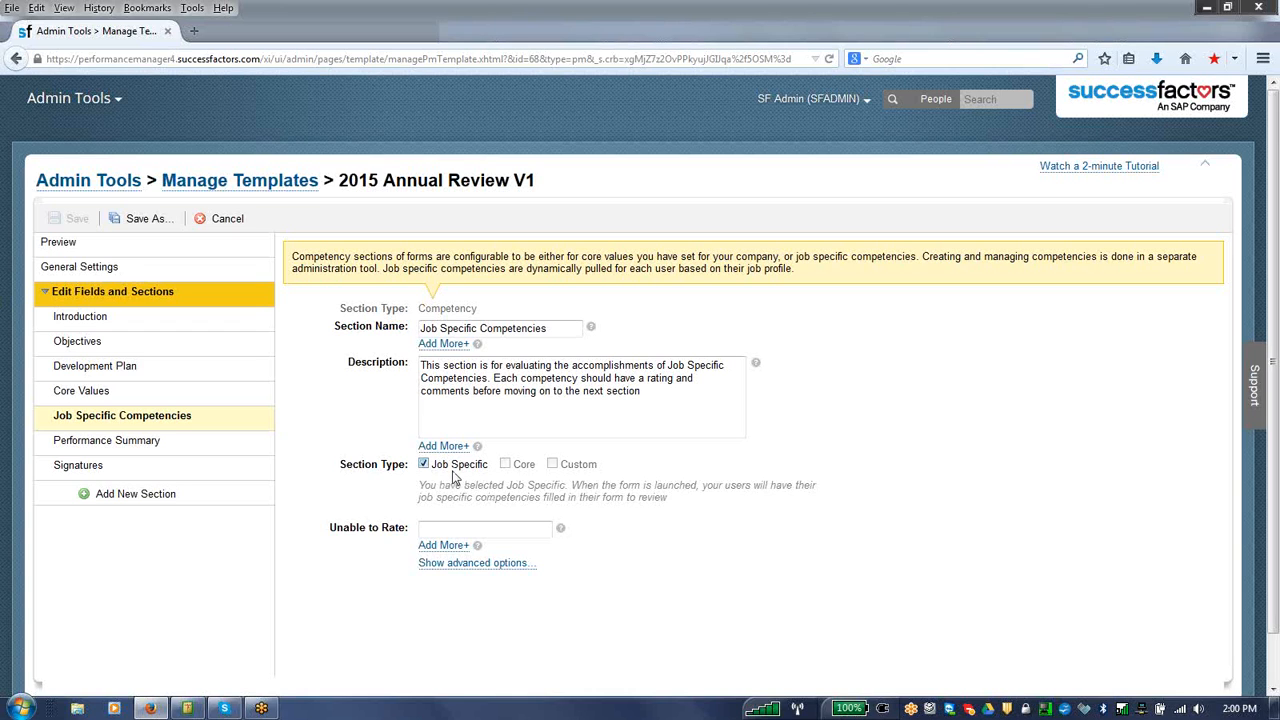
Step: Examine the Performance Summary section's weights for Objectives, Core Values and Job Specific Competencies
{"action": "left_click", "coordinate": [172, 448]}
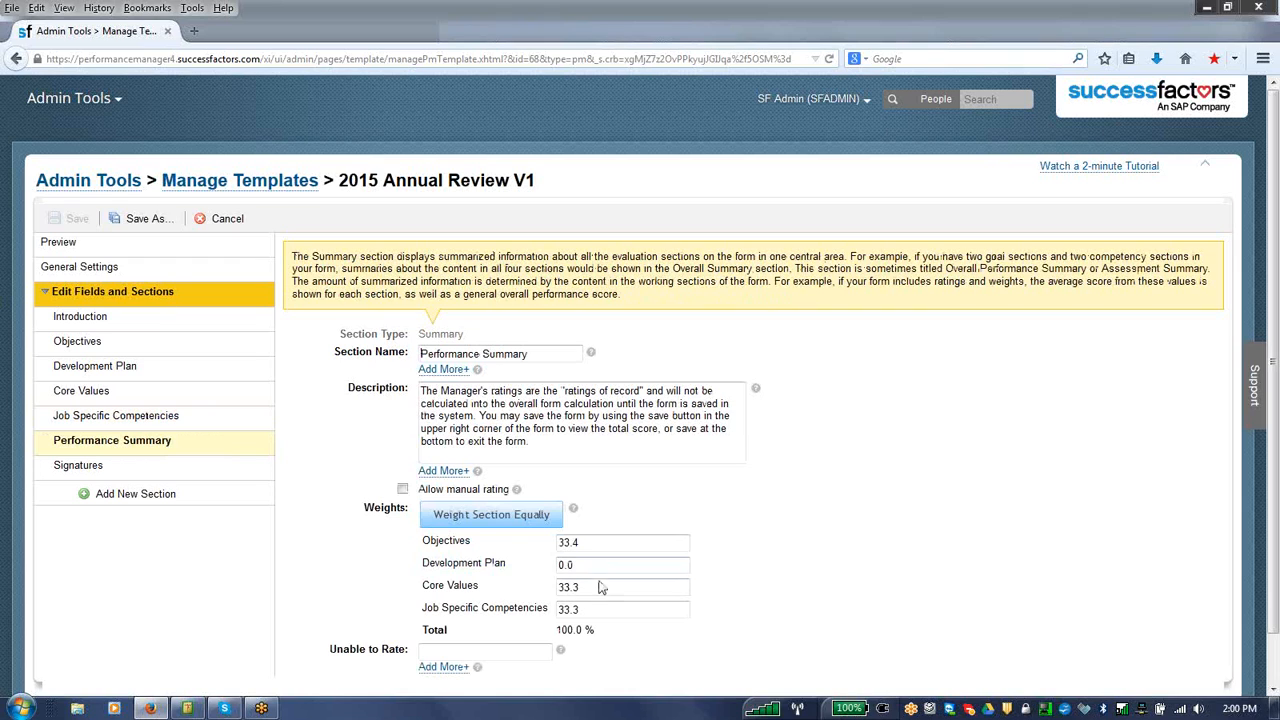
{"action": "left_click_drag", "start_coordinate": [596, 545], "coordinate": [556, 544]}
{"action": "left_click_drag", "start_coordinate": [590, 587], "coordinate": [518, 585]}
{"action": "left_click_drag", "start_coordinate": [588, 612], "coordinate": [556, 610]}
Step: Leave the template editor, go to the Performance module and open the in-progress Annual Review (PMv12) Test form
{"action": "left_click", "coordinate": [249, 186]}
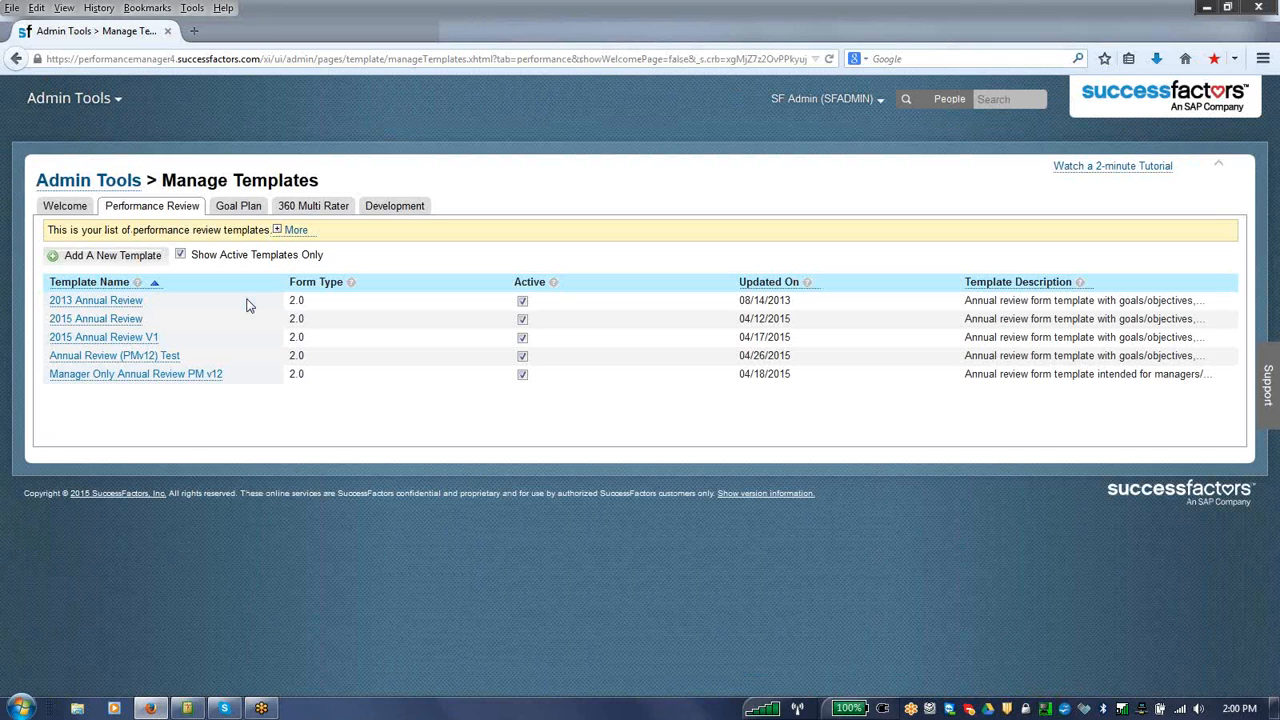
{"action": "left_click", "coordinate": [113, 104]}
{"action": "left_click", "coordinate": [87, 176]}
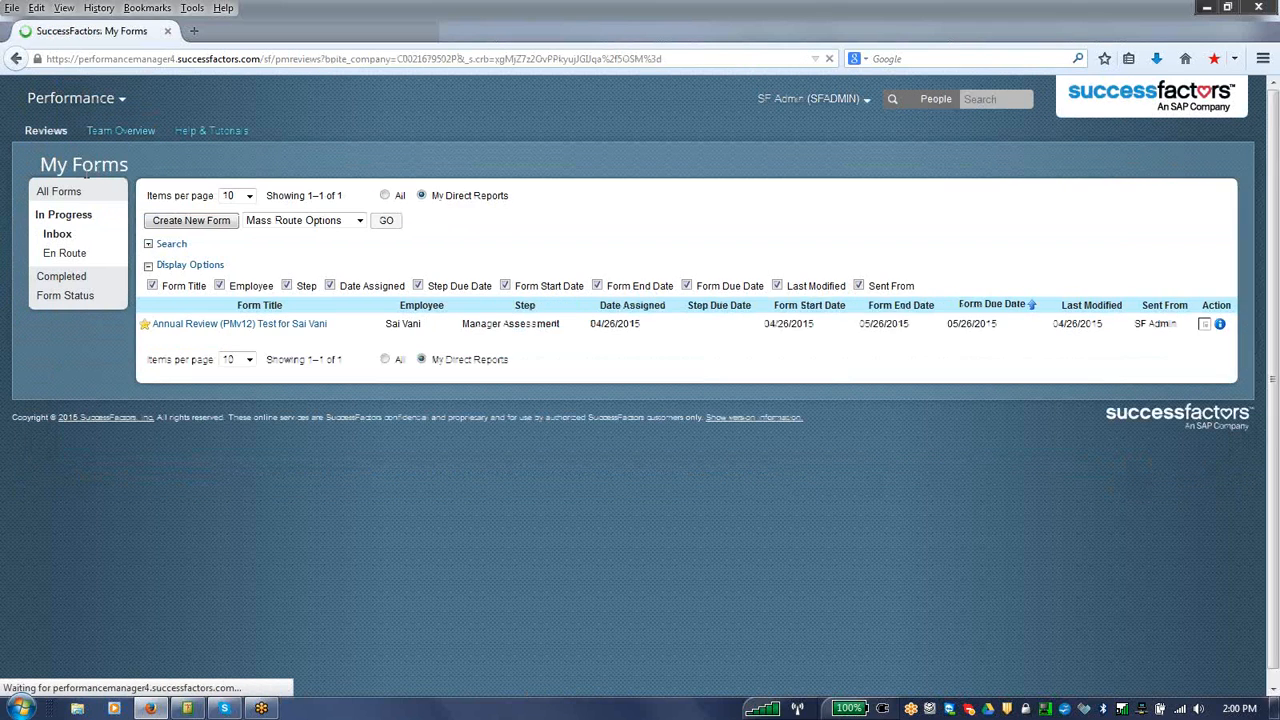
{"action": "left_click", "coordinate": [322, 329]}
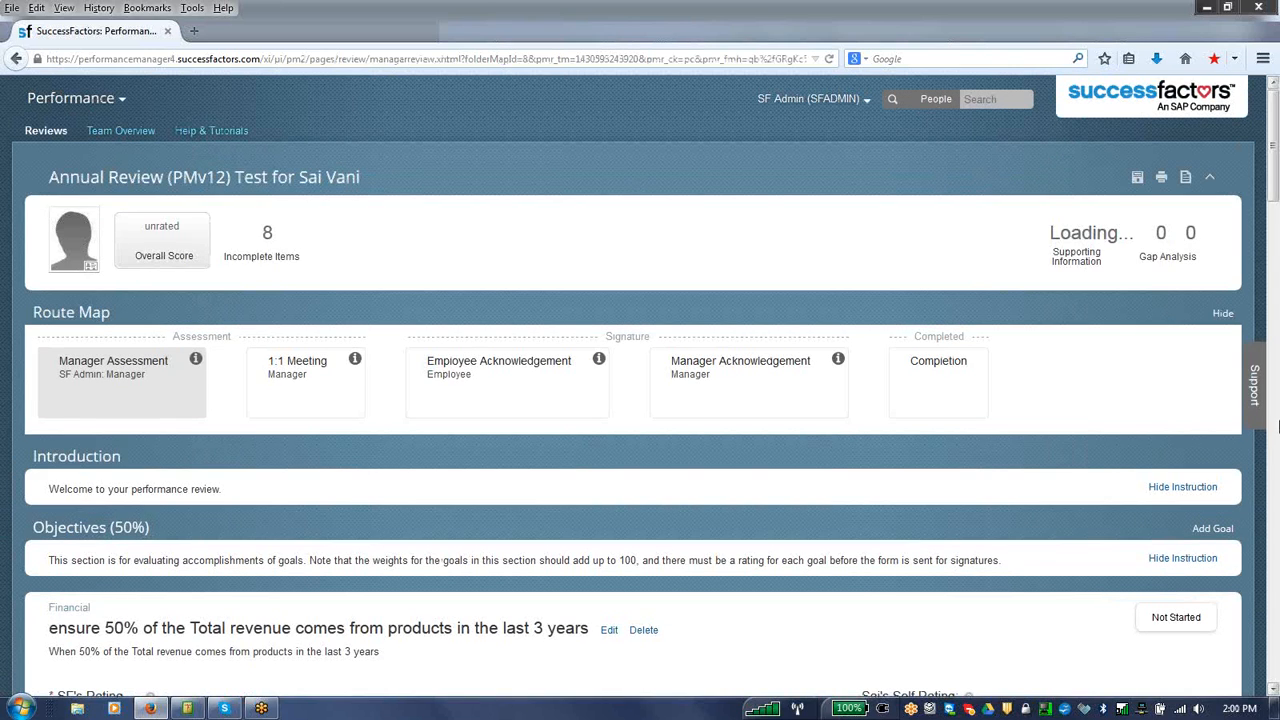
Step: Rate the Financial goal and Working Safely as Exceeds Expectations, and Serving Customers and Acting with Integrity as Meets Expectations
{"action": "left_click_drag", "start_coordinate": [1275, 169], "coordinate": [1278, 243]}
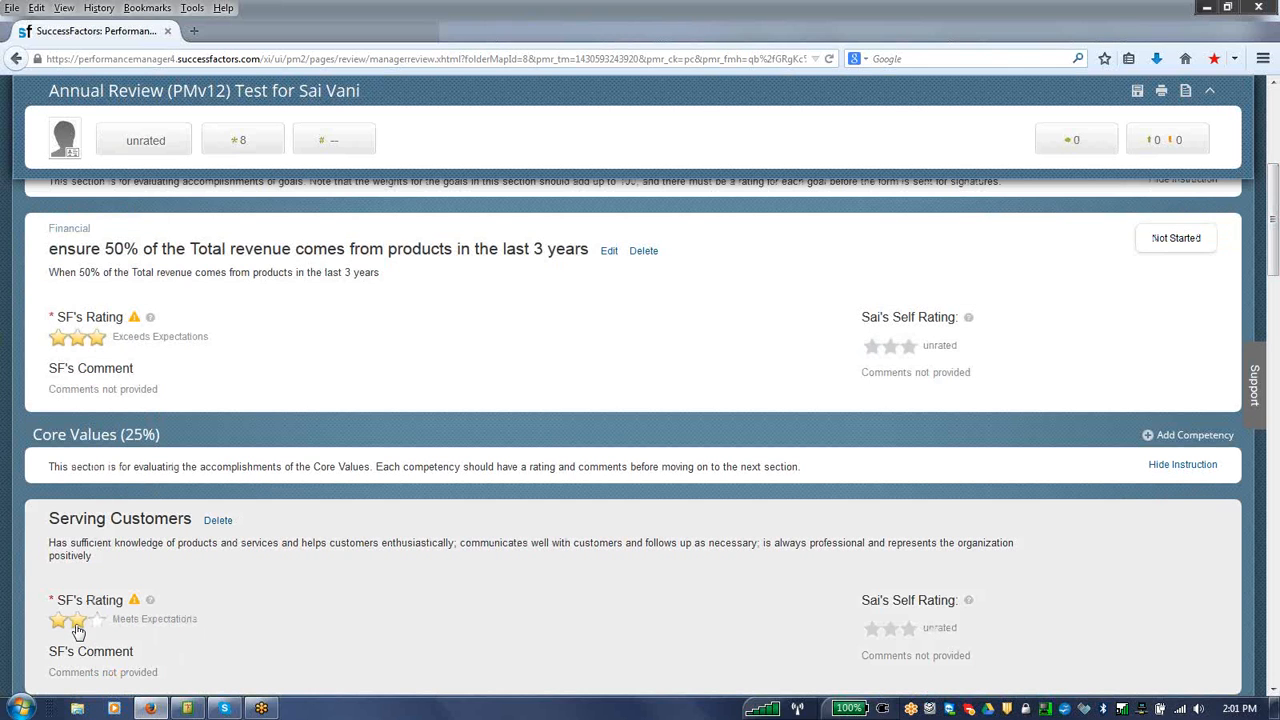
{"action": "left_click", "coordinate": [78, 630]}
{"action": "left_click_drag", "start_coordinate": [1275, 268], "coordinate": [1275, 376]}
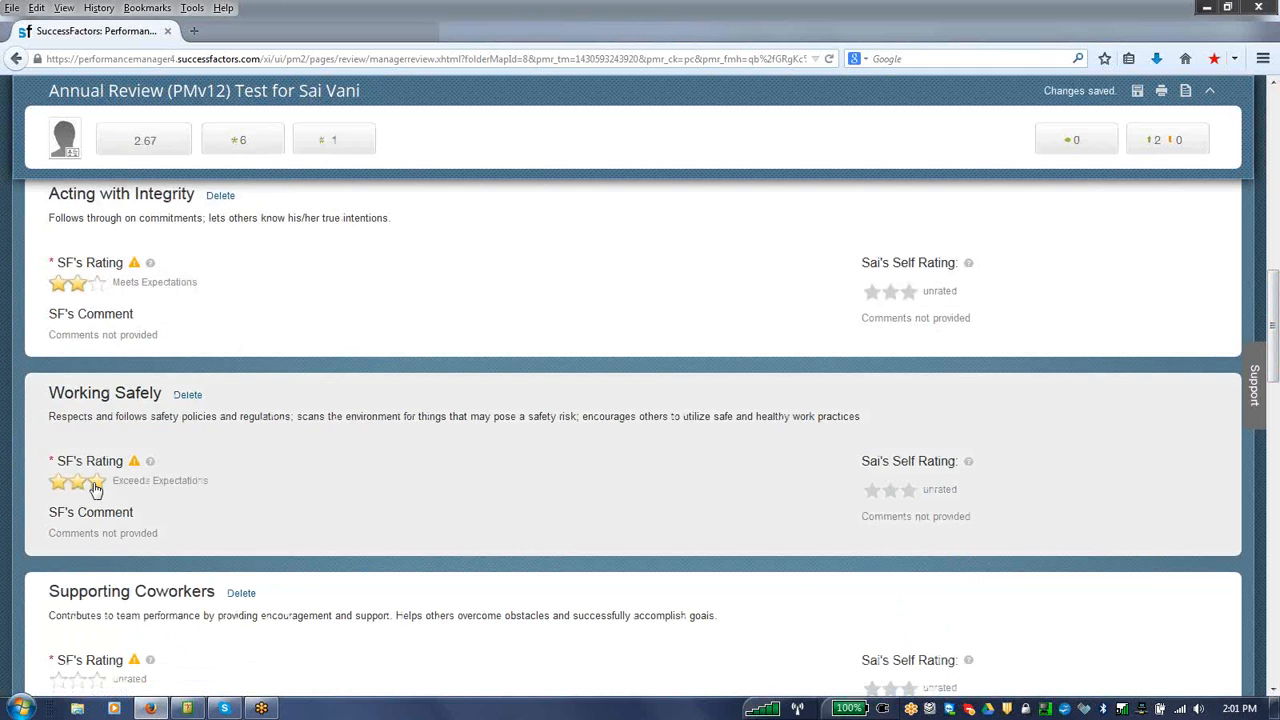
{"action": "left_click", "coordinate": [96, 484]}
Step: Save the review form for finishing later and leave it
{"action": "left_click_drag", "start_coordinate": [1274, 328], "coordinate": [1274, 617]}
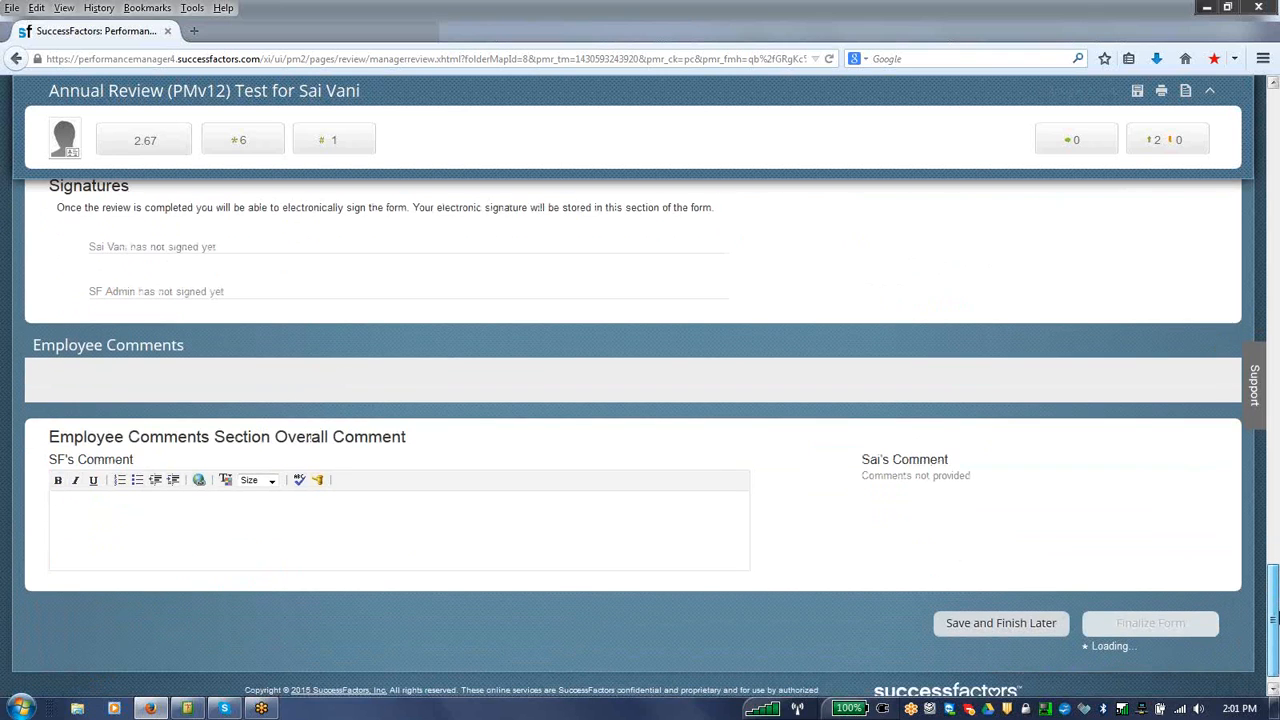
{"action": "left_click", "coordinate": [1029, 623]}
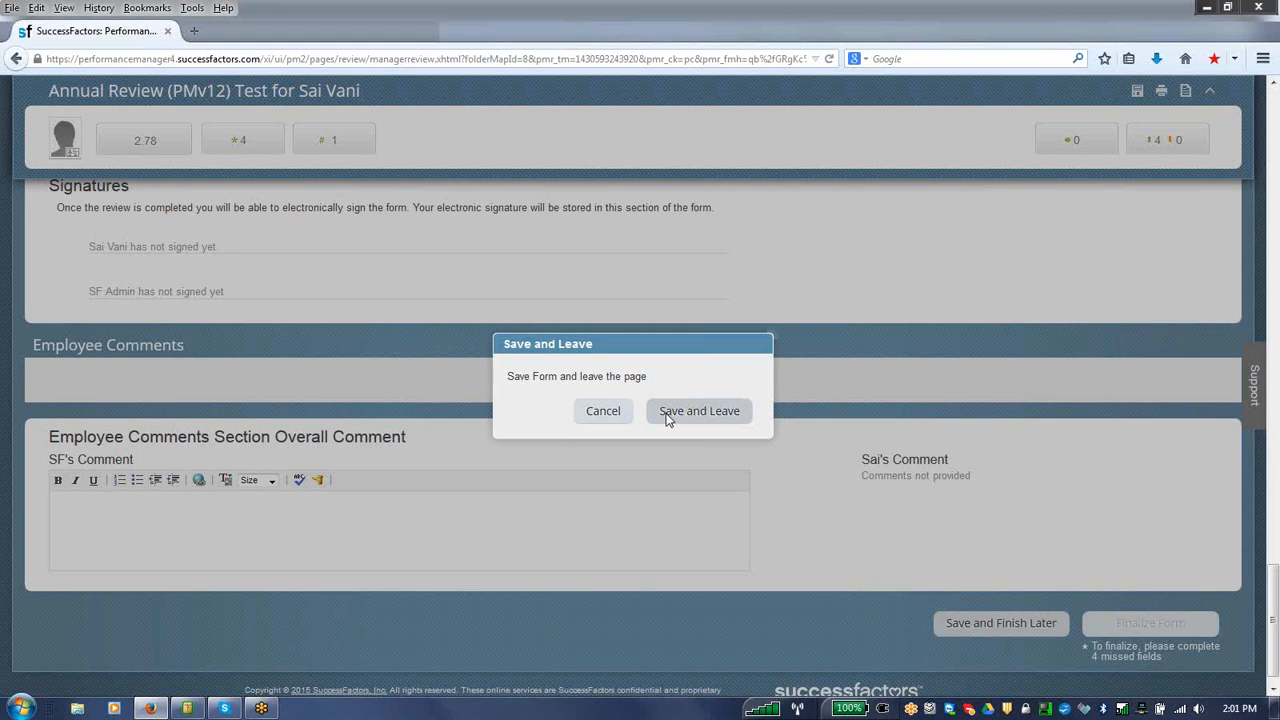
{"action": "left_click", "coordinate": [667, 414]}
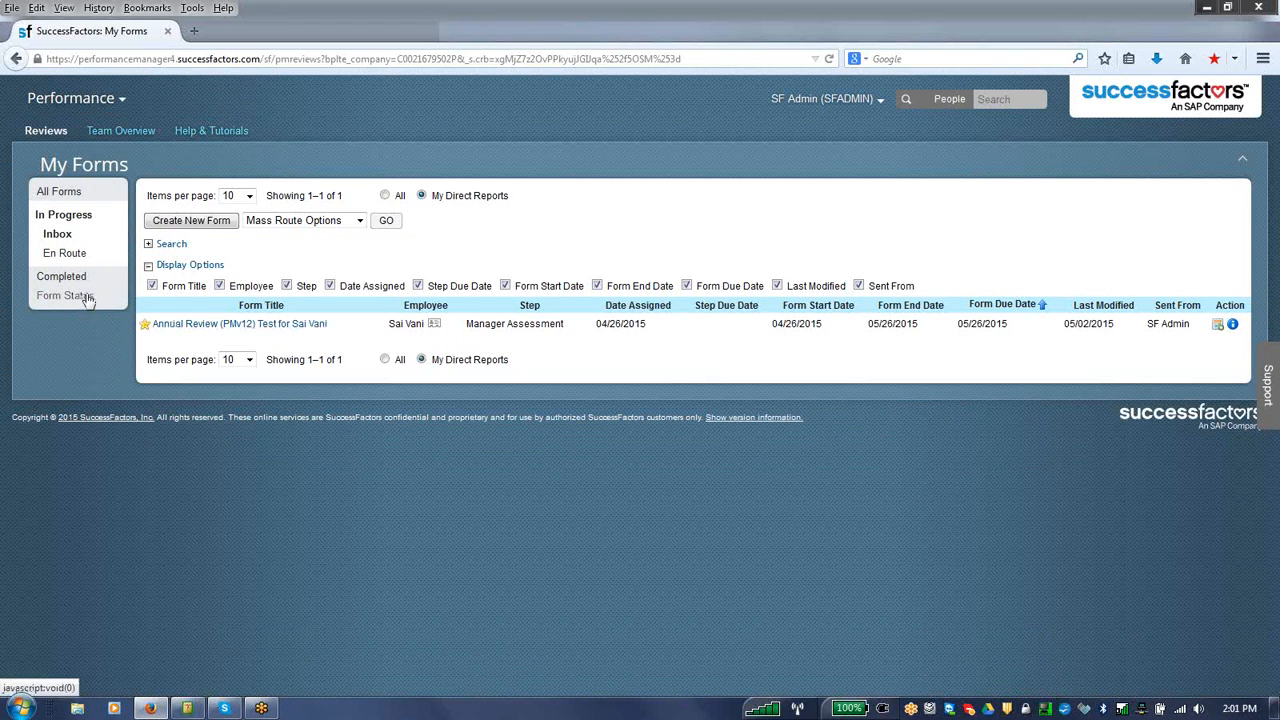
Step: Display the completed forms and open the finished 2015 Annual Review V1 form
{"action": "left_click", "coordinate": [62, 277]}
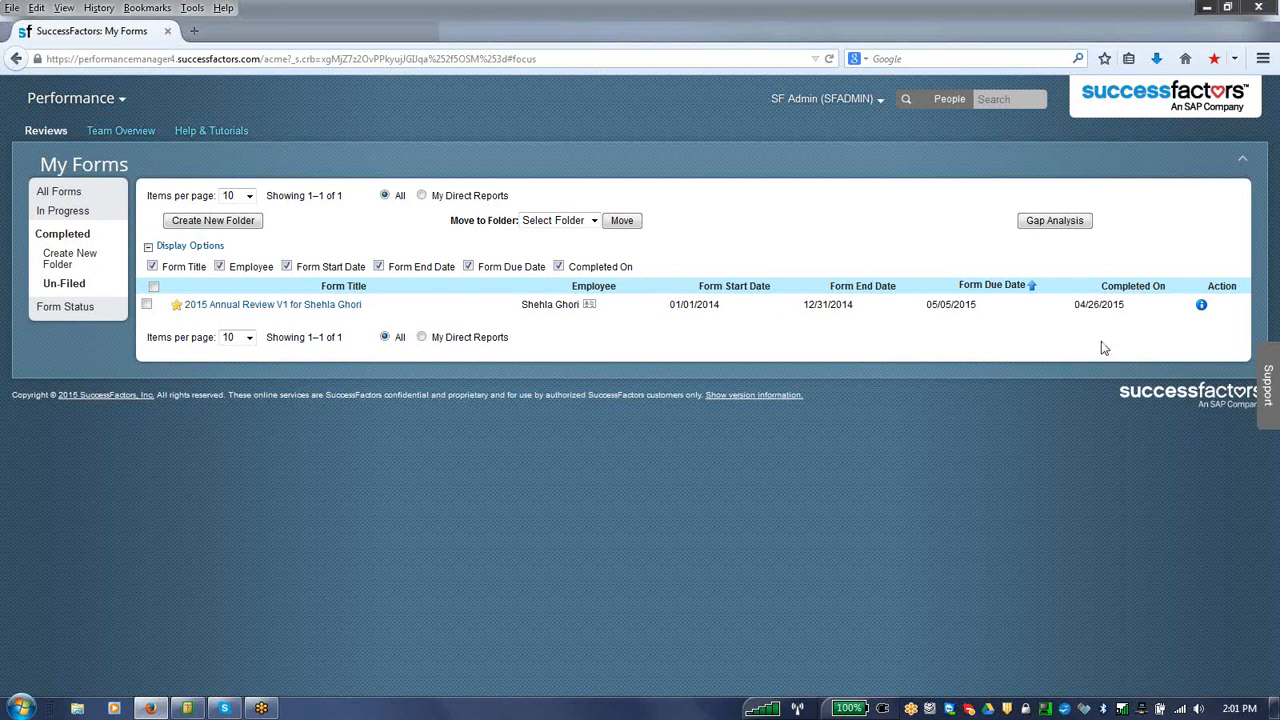
{"action": "left_click", "coordinate": [220, 306]}
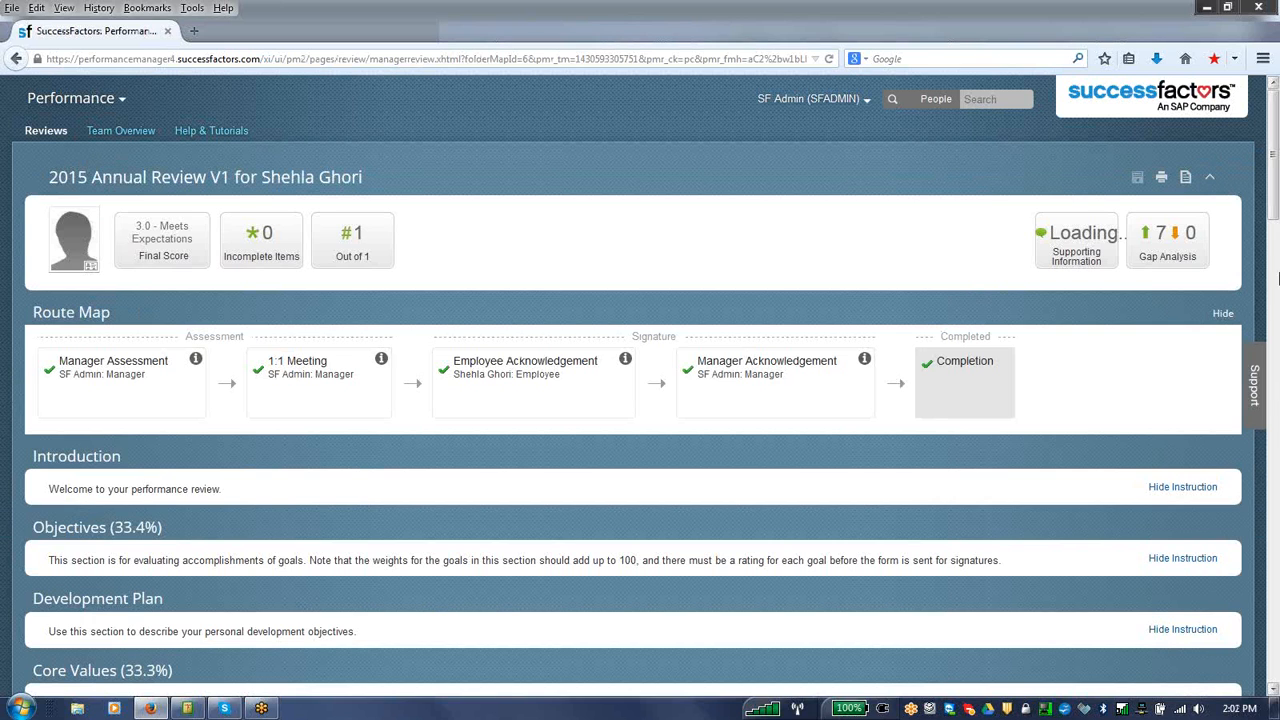
Step: Look through the ratings and route map of the completed 2015 Annual Review V1 form, and go to the Compensation module
{"action": "left_click", "coordinate": [1276, 267]}
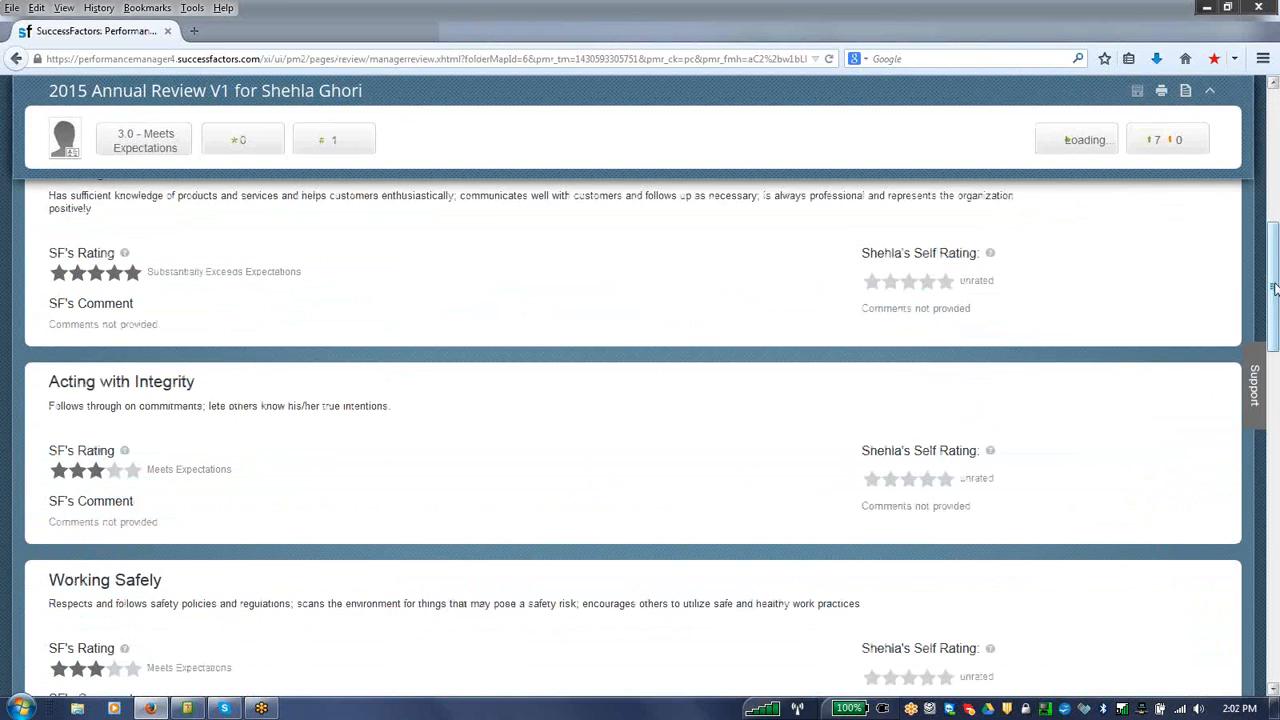
{"action": "left_click_drag", "start_coordinate": [1275, 270], "coordinate": [1275, 136]}
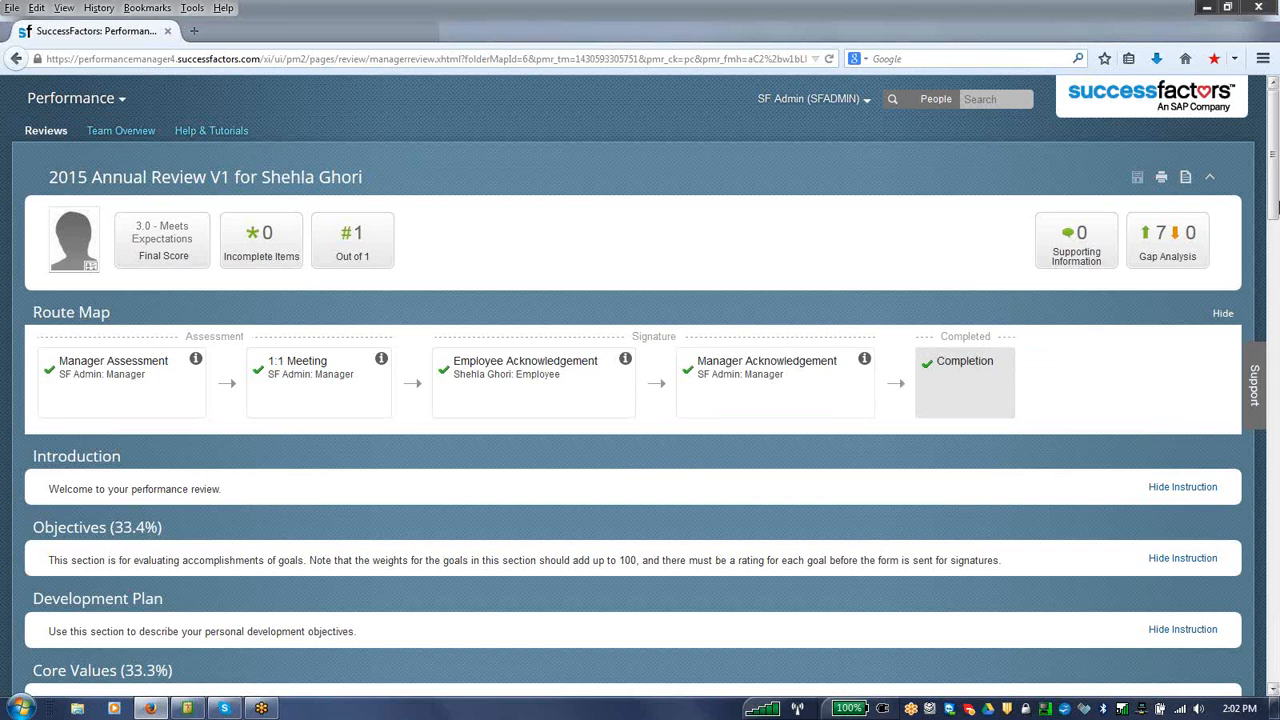
{"action": "mouse_move", "coordinate": [1273, 184]}
{"action": "left_mouse_down"}
{"action": "mouse_move", "coordinate": [1272, 580]}
{"action": "mouse_move", "coordinate": [1272, 165]}
{"action": "left_mouse_up"}
{"action": "left_click", "coordinate": [100, 99]}
{"action": "left_click", "coordinate": [97, 199]}
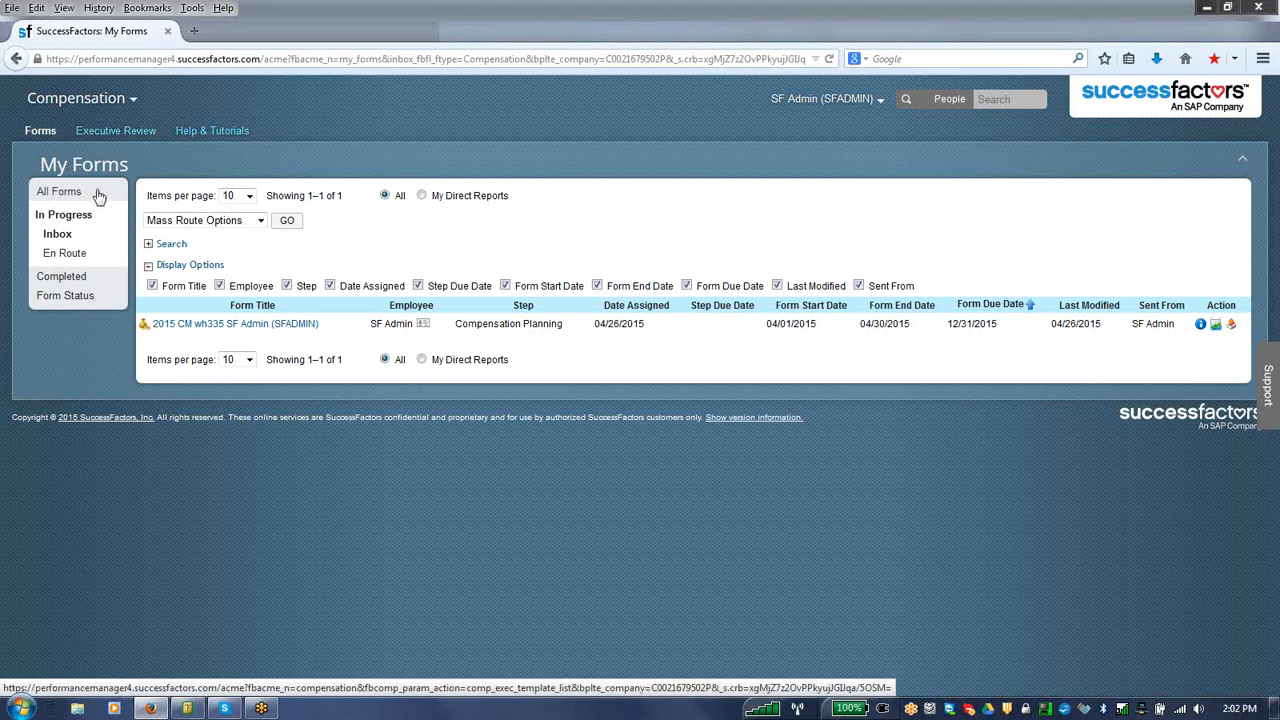
Step: Go to Compensation Home in Admin Tools and open the 2015 Compensation Plan summary with its Budget section expanded
{"action": "mouse_move", "coordinate": [127, 110]}
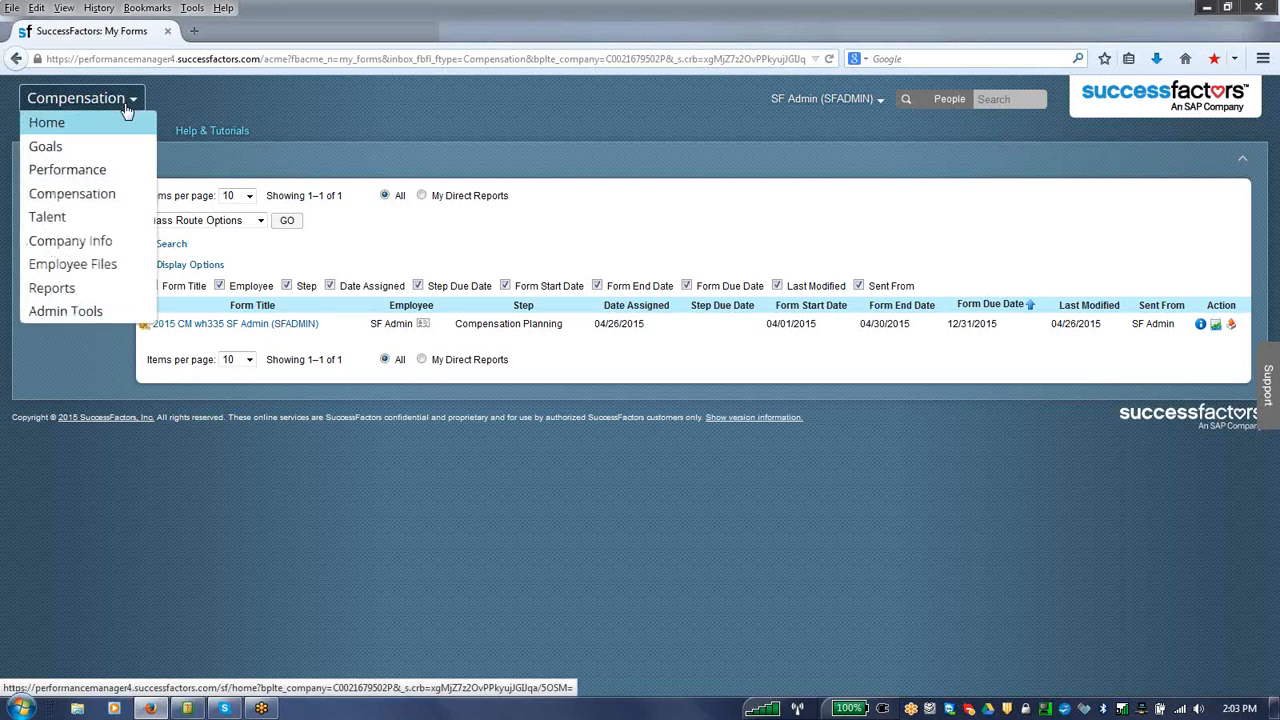
{"action": "left_click", "coordinate": [77, 311]}
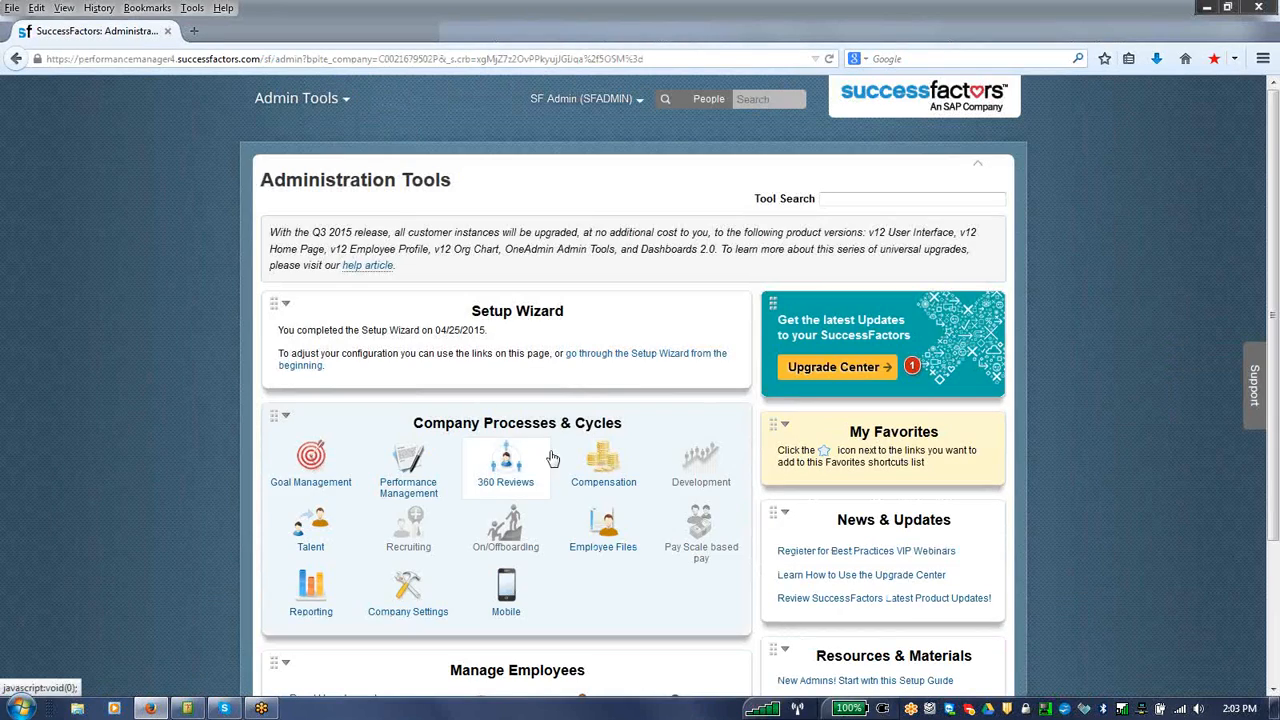
{"action": "mouse_move", "coordinate": [598, 478]}
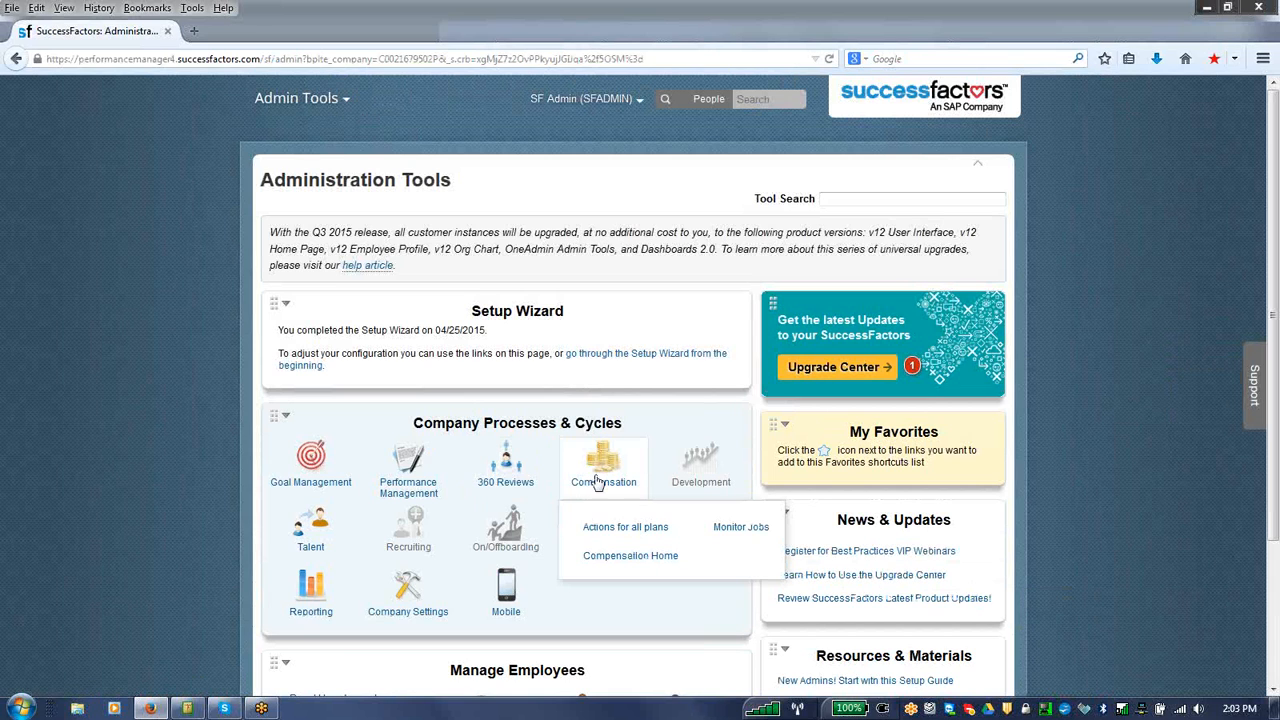
{"action": "left_click", "coordinate": [606, 558]}
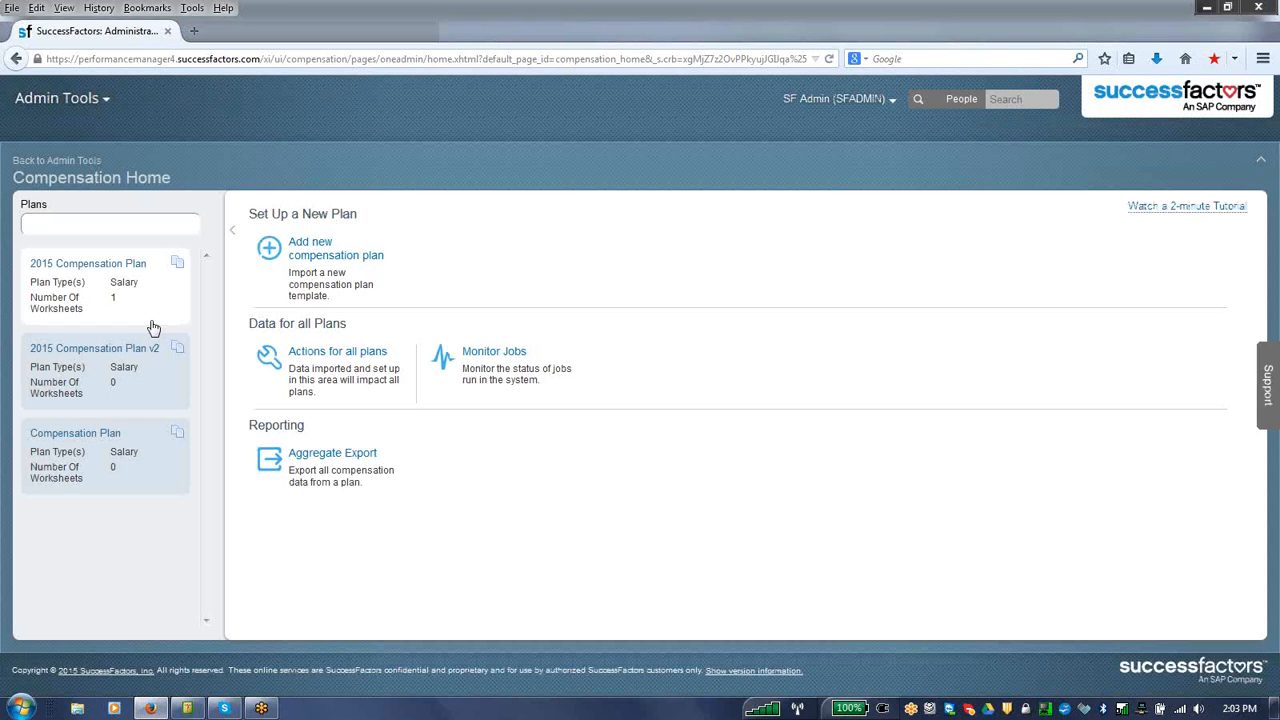
{"action": "left_click", "coordinate": [138, 270]}
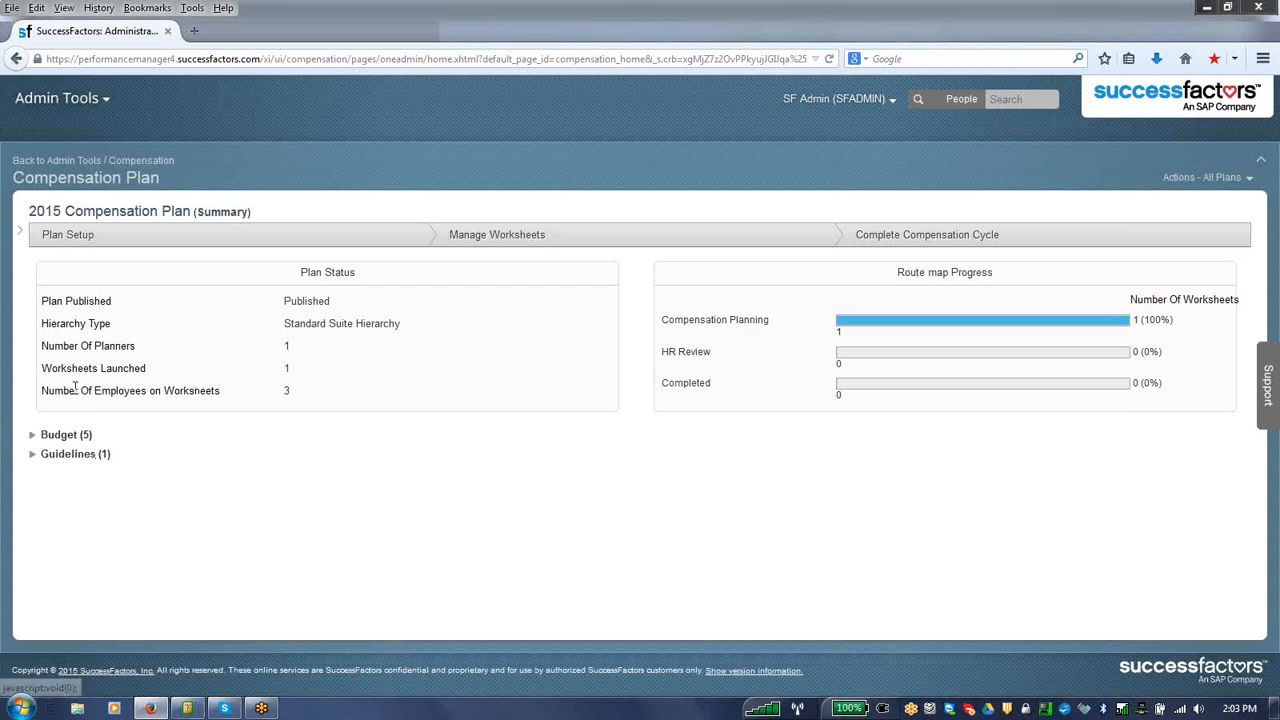
{"action": "left_click", "coordinate": [53, 436]}
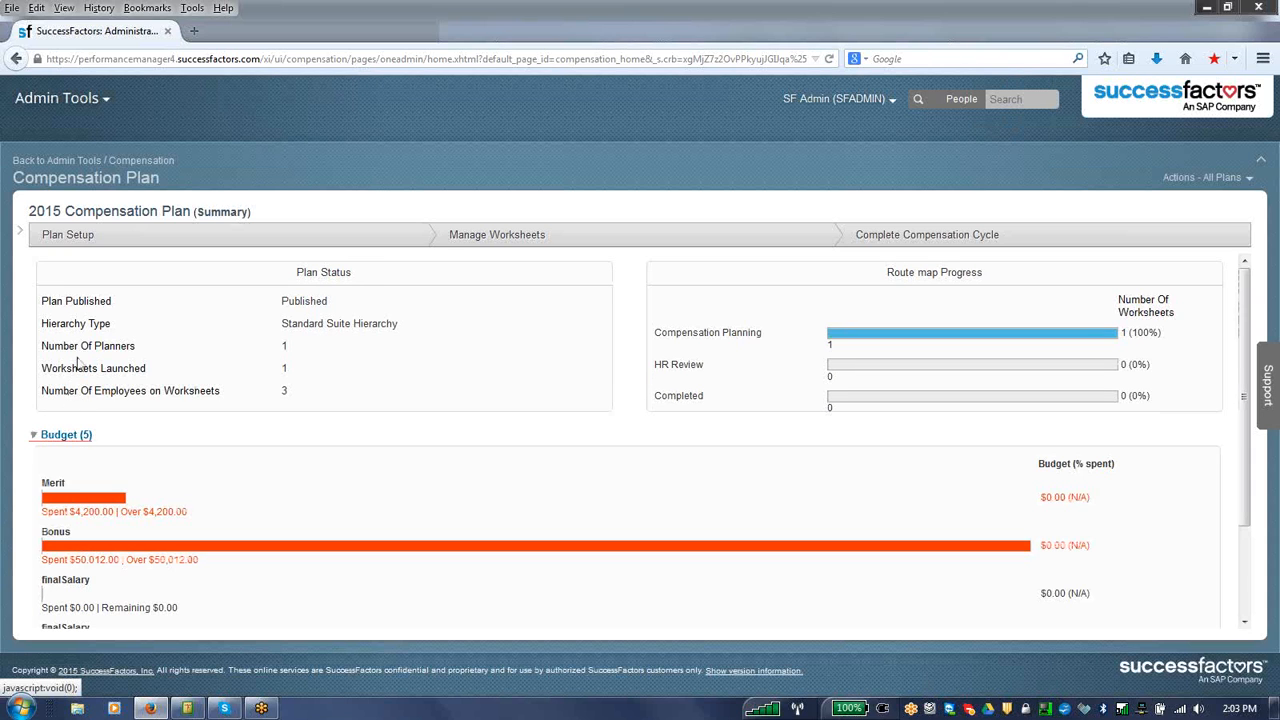
Step: Open the plan setup settings and review the approval route map, functional currency and salary proration settings
{"action": "left_click", "coordinate": [85, 237]}
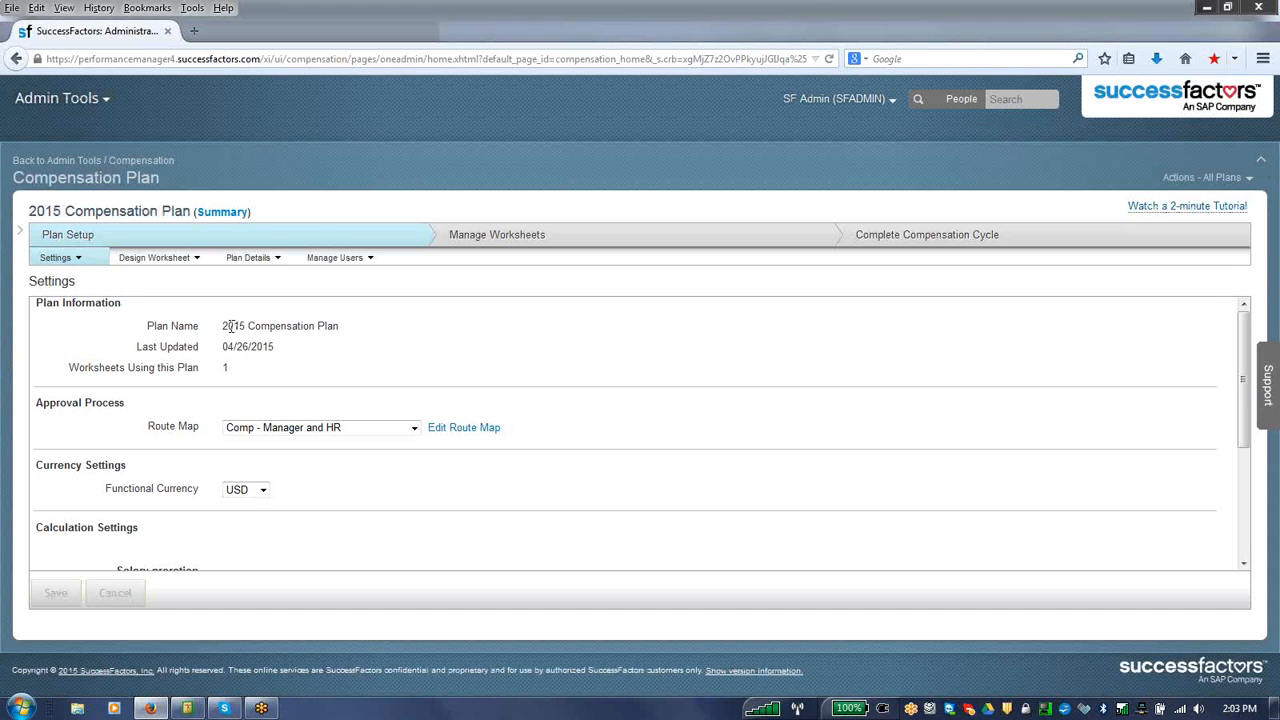
{"action": "left_click", "coordinate": [261, 432]}
{"action": "left_click", "coordinate": [261, 432]}
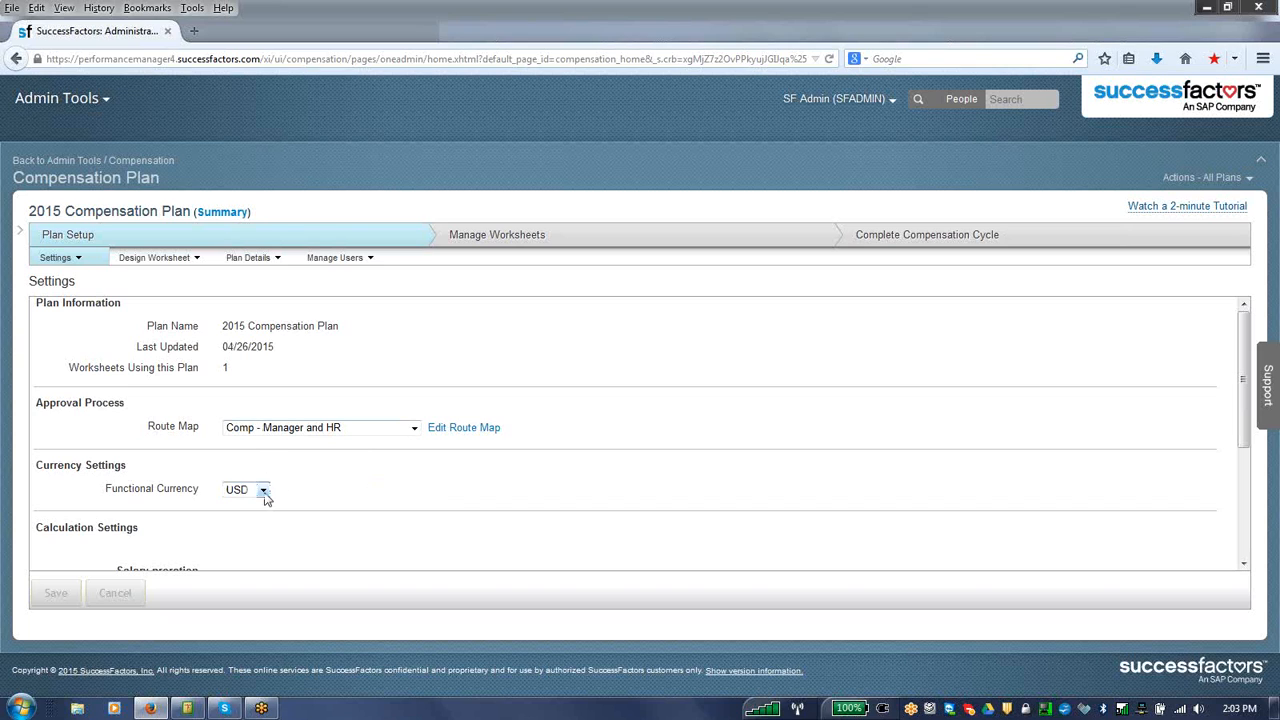
{"action": "left_click_drag", "start_coordinate": [1246, 400], "coordinate": [1248, 500]}
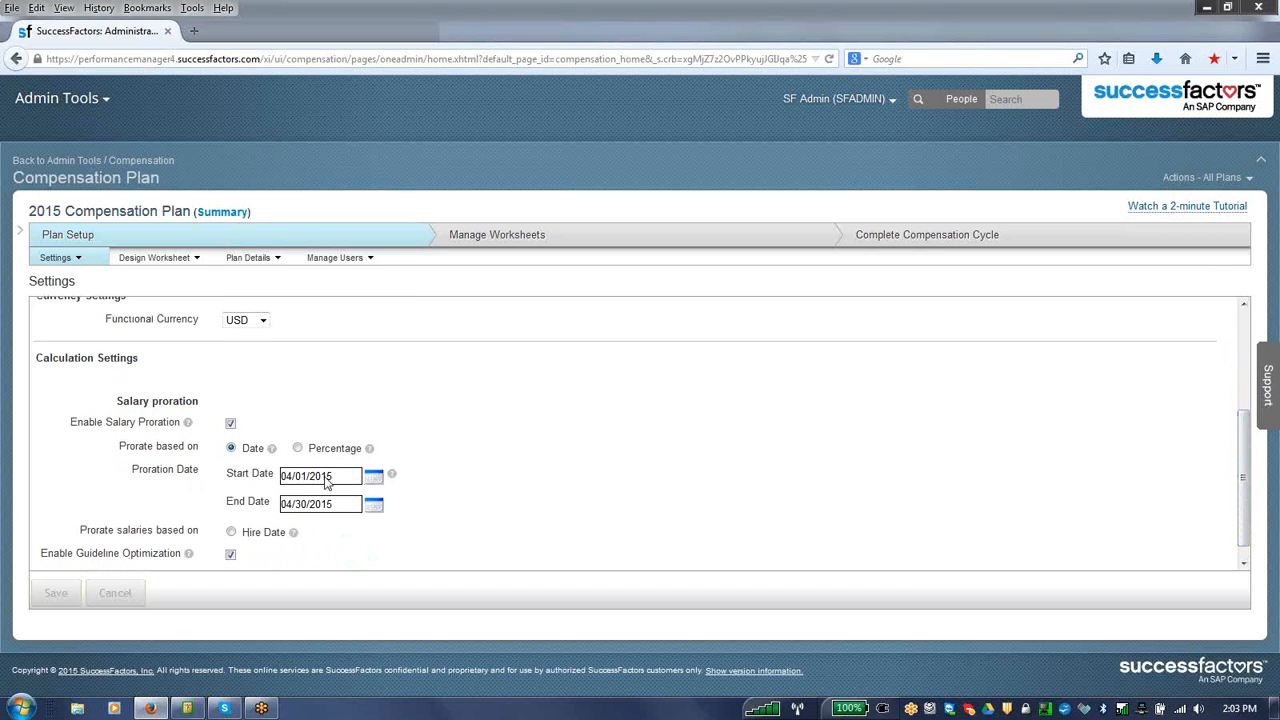
{"action": "left_click_drag", "start_coordinate": [1245, 480], "coordinate": [1247, 285]}
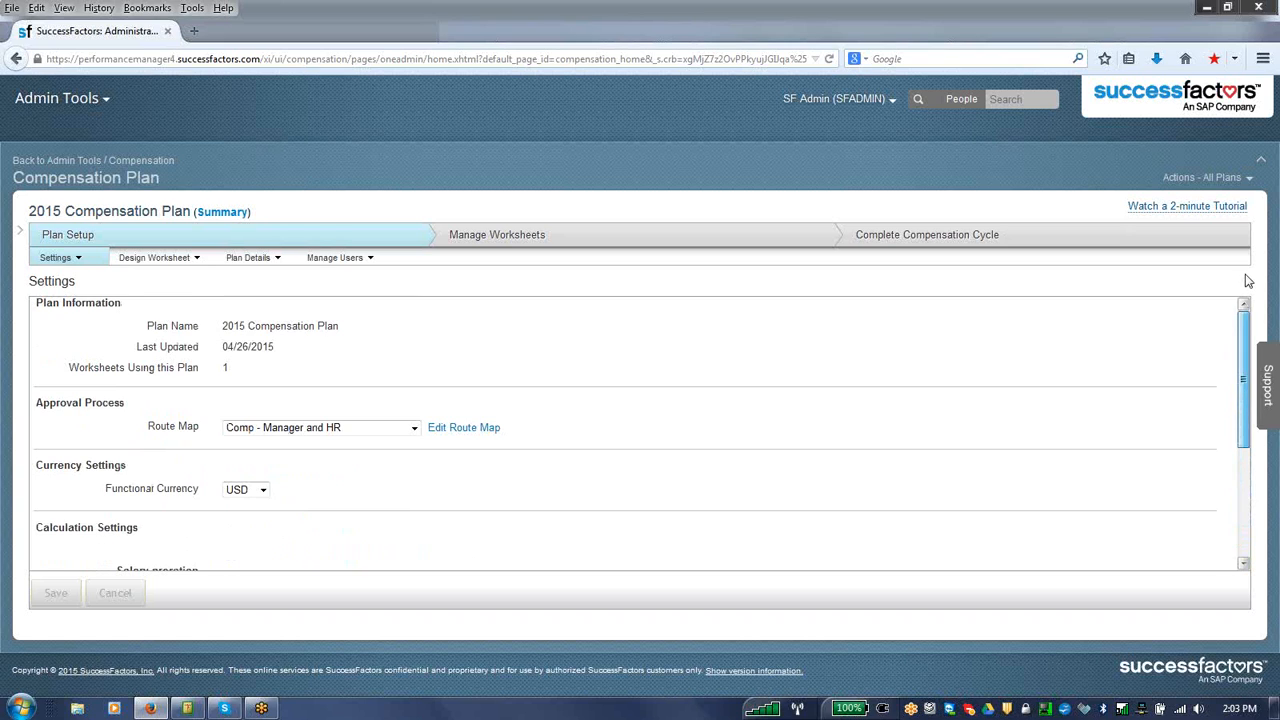
Step: Open the plan's worksheet design and look through its form fields, from Job Title to the Final Salary group
{"action": "left_click", "coordinate": [190, 257]}
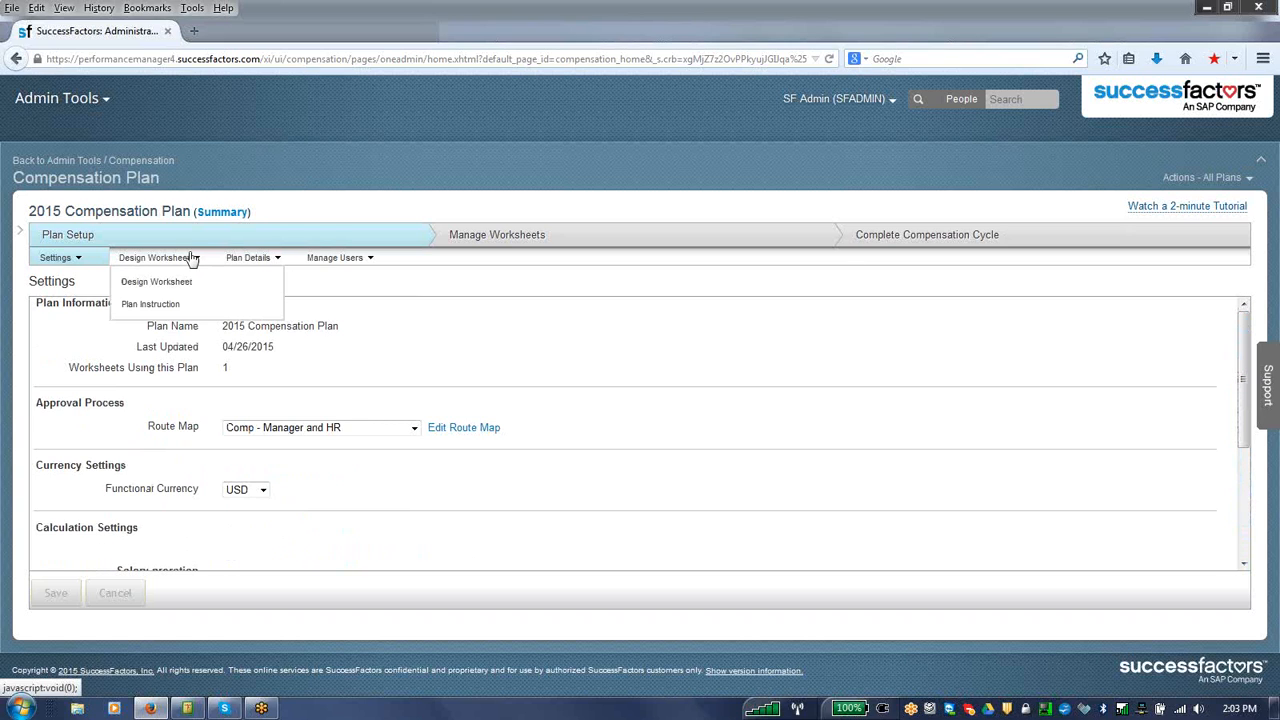
{"action": "left_click", "coordinate": [160, 282]}
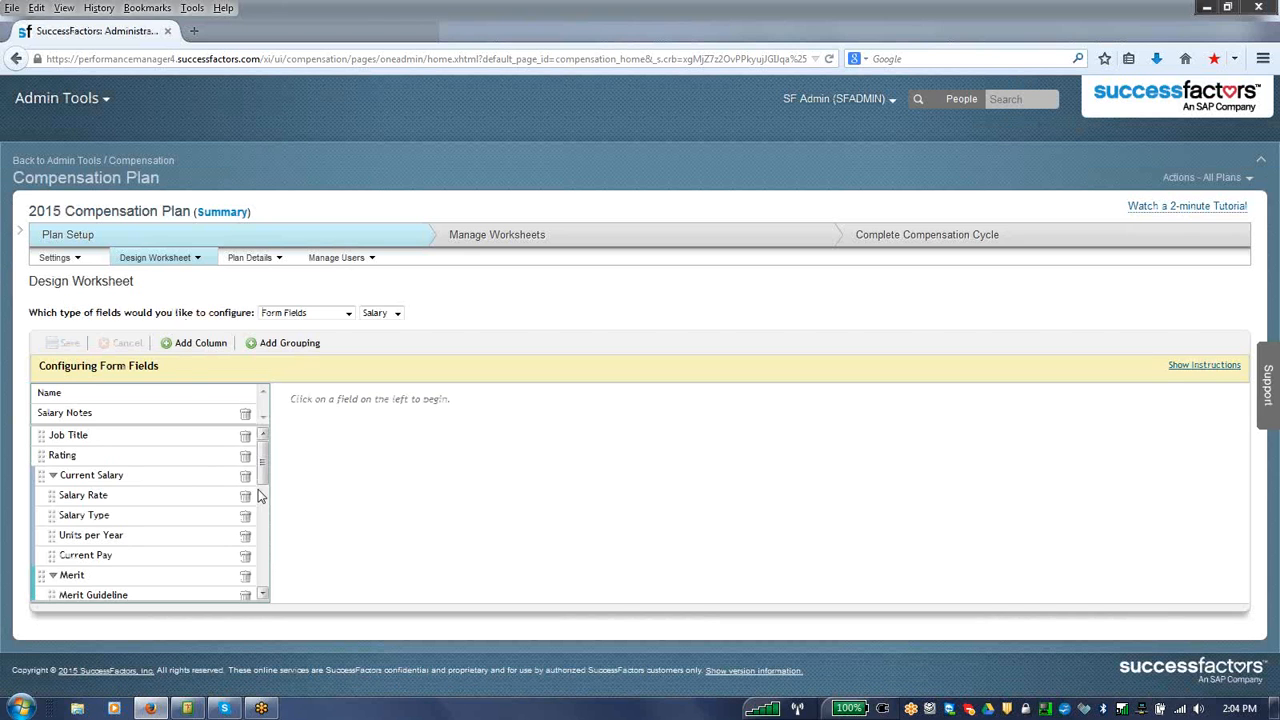
{"action": "left_click_drag", "start_coordinate": [264, 470], "coordinate": [264, 478]}
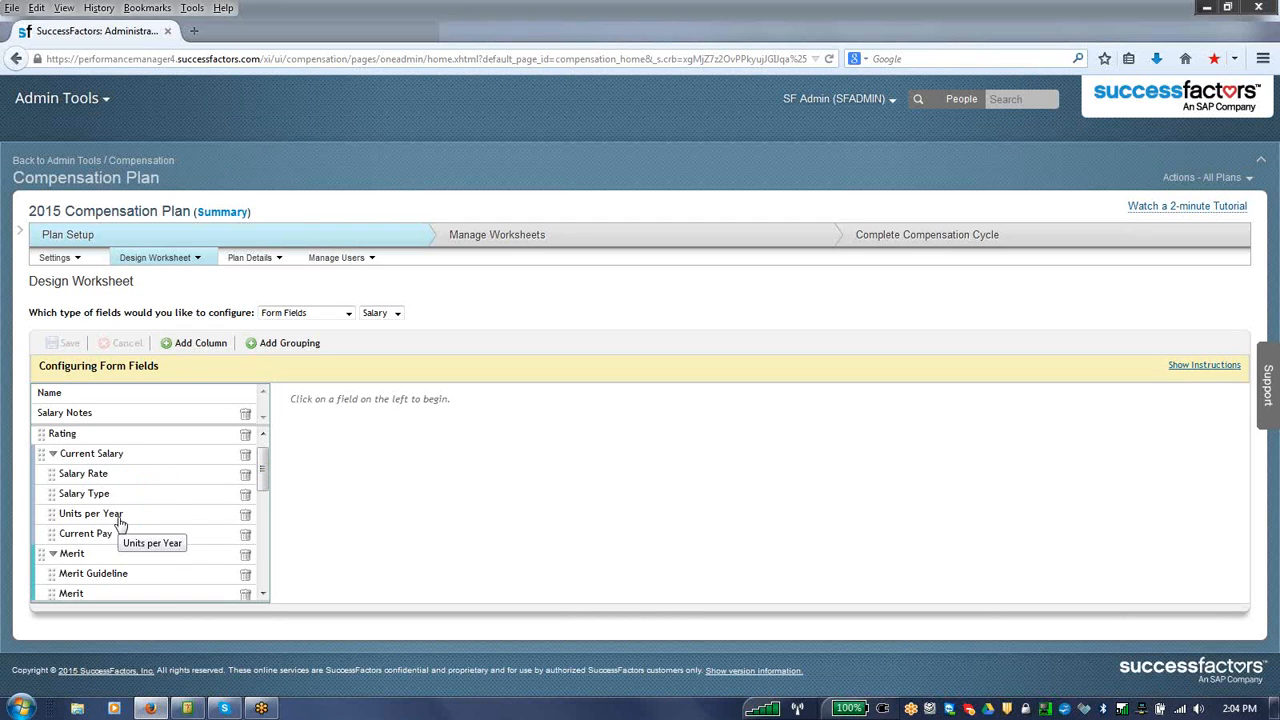
{"action": "left_click_drag", "start_coordinate": [262, 474], "coordinate": [264, 502]}
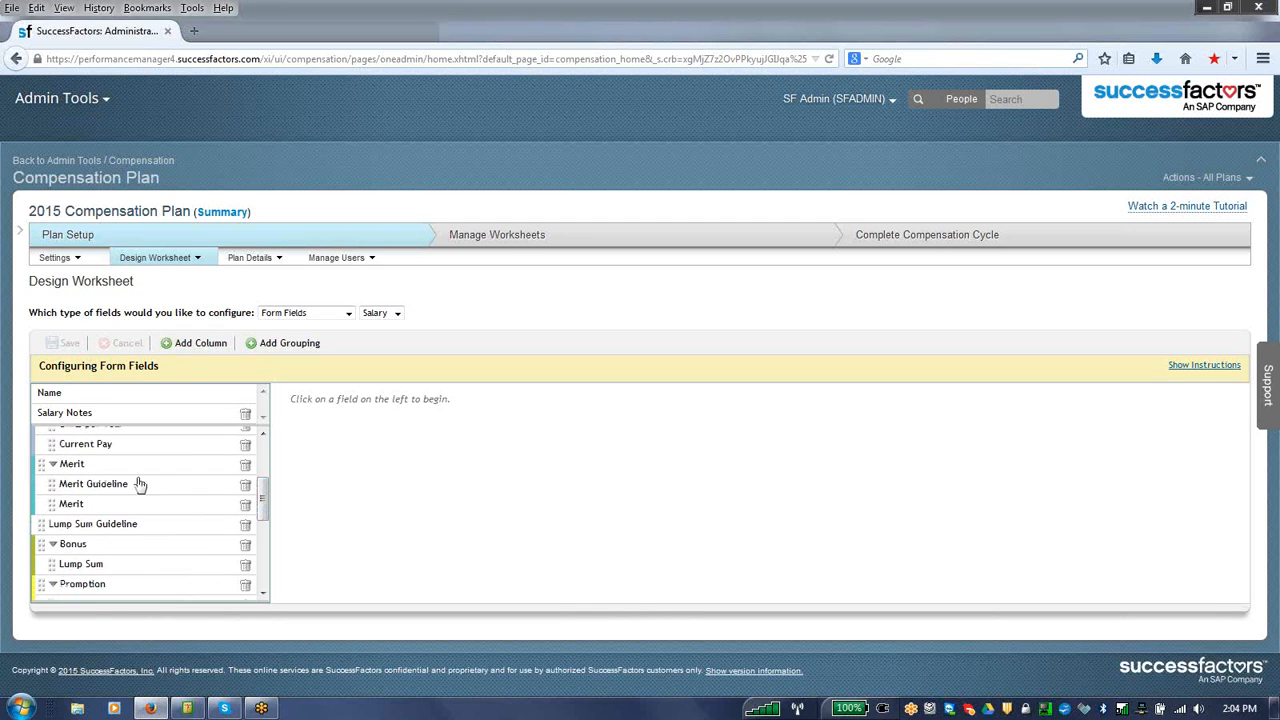
{"action": "scroll", "coordinate": [263, 531], "scroll_direction": "down", "scroll_amount": 2}
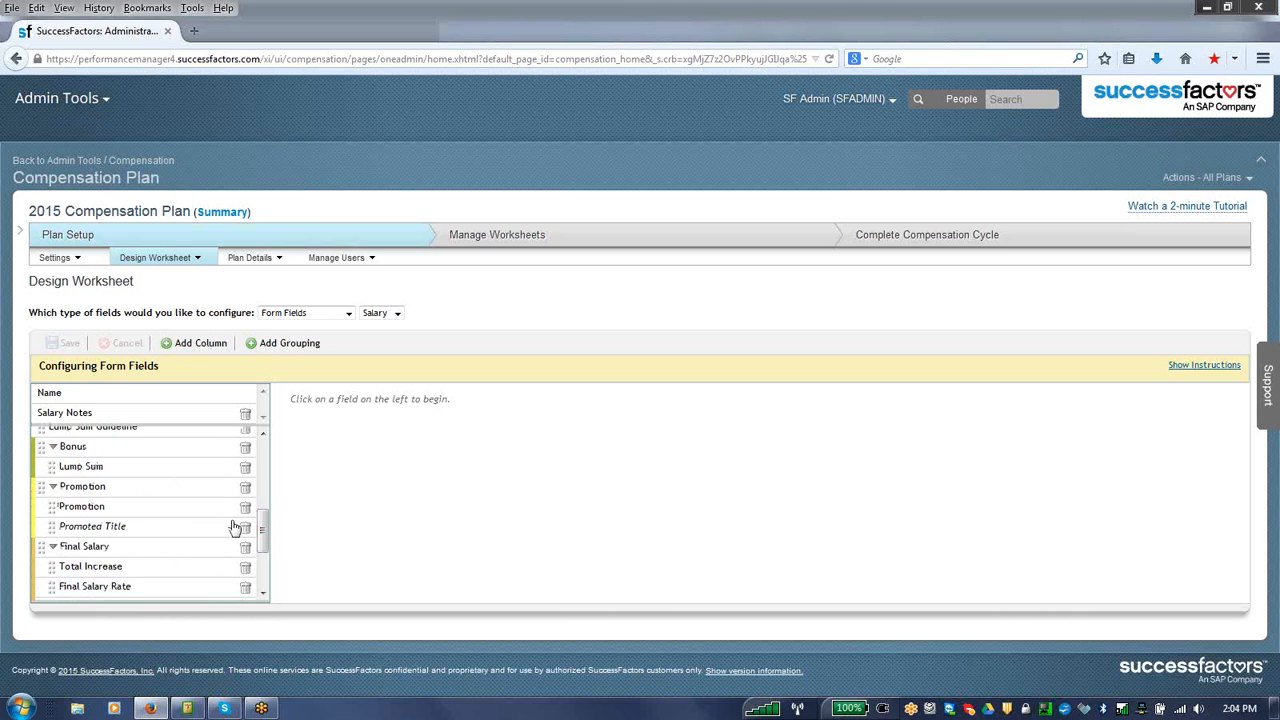
{"action": "left_click_drag", "start_coordinate": [266, 534], "coordinate": [257, 452]}
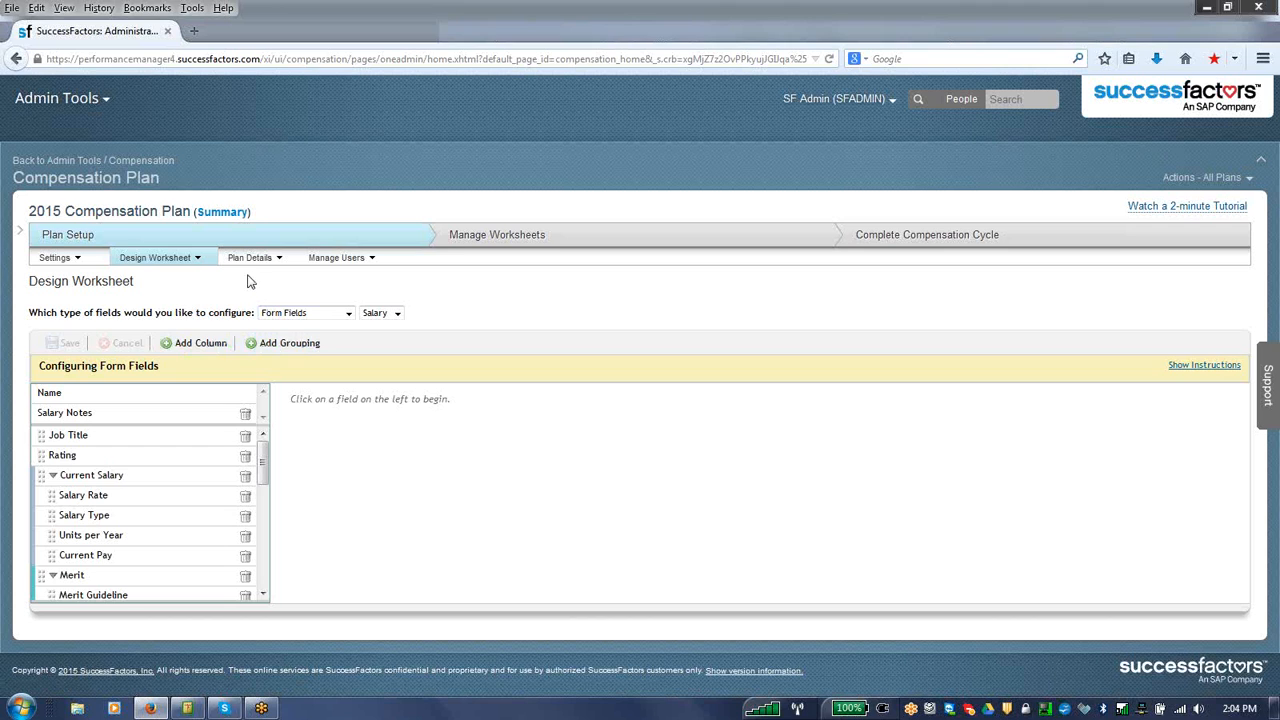
Step: Display the plan's Manage Worksheets stage and review the options for creating worksheets, updating them and changing employee membership
{"action": "left_click", "coordinate": [461, 246]}
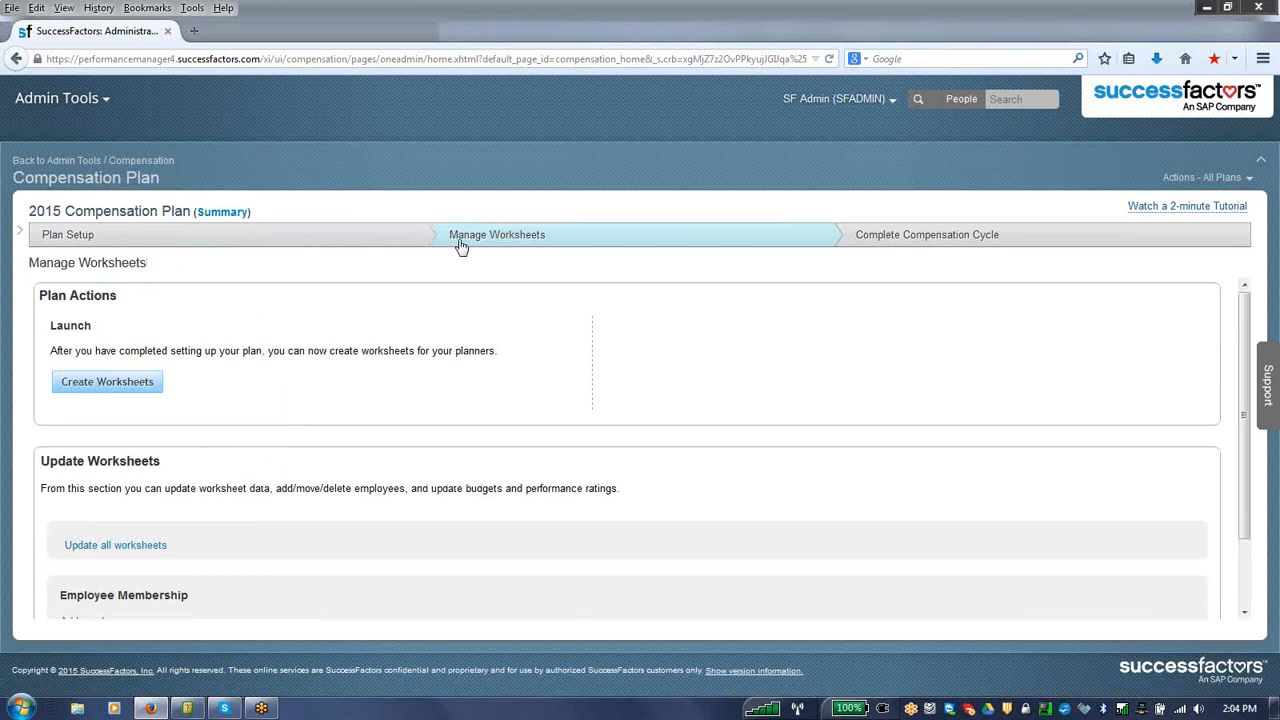
{"action": "left_click_drag", "start_coordinate": [1243, 441], "coordinate": [1247, 481]}
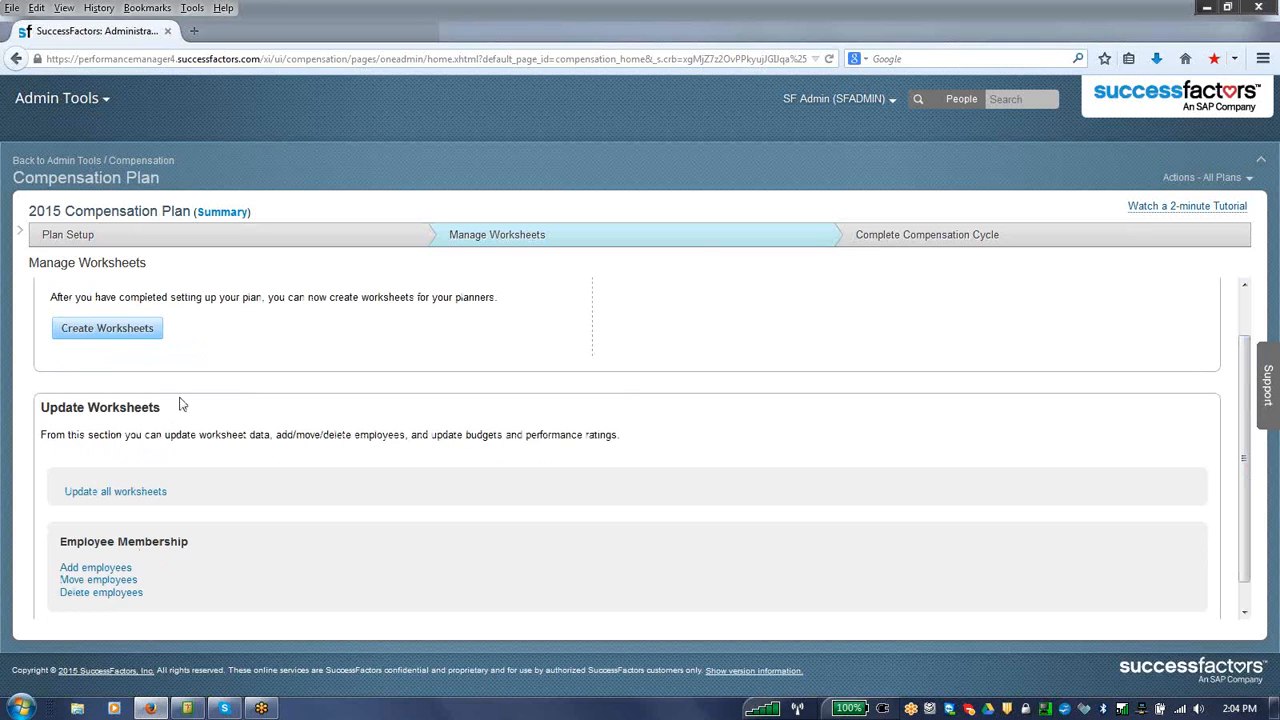
{"action": "left_click", "coordinate": [1246, 317]}
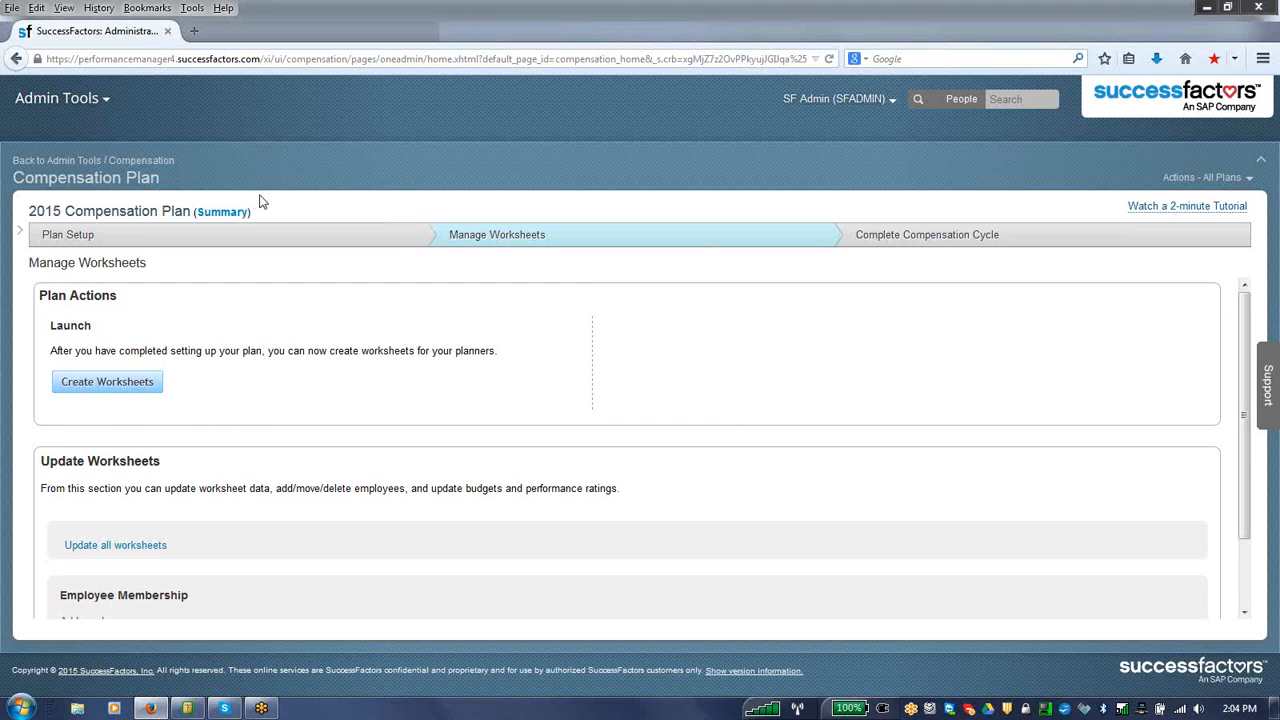
Step: Go to the Compensation module and open the 2015 CM wh335 compensation planning form
{"action": "left_click", "coordinate": [104, 99]}
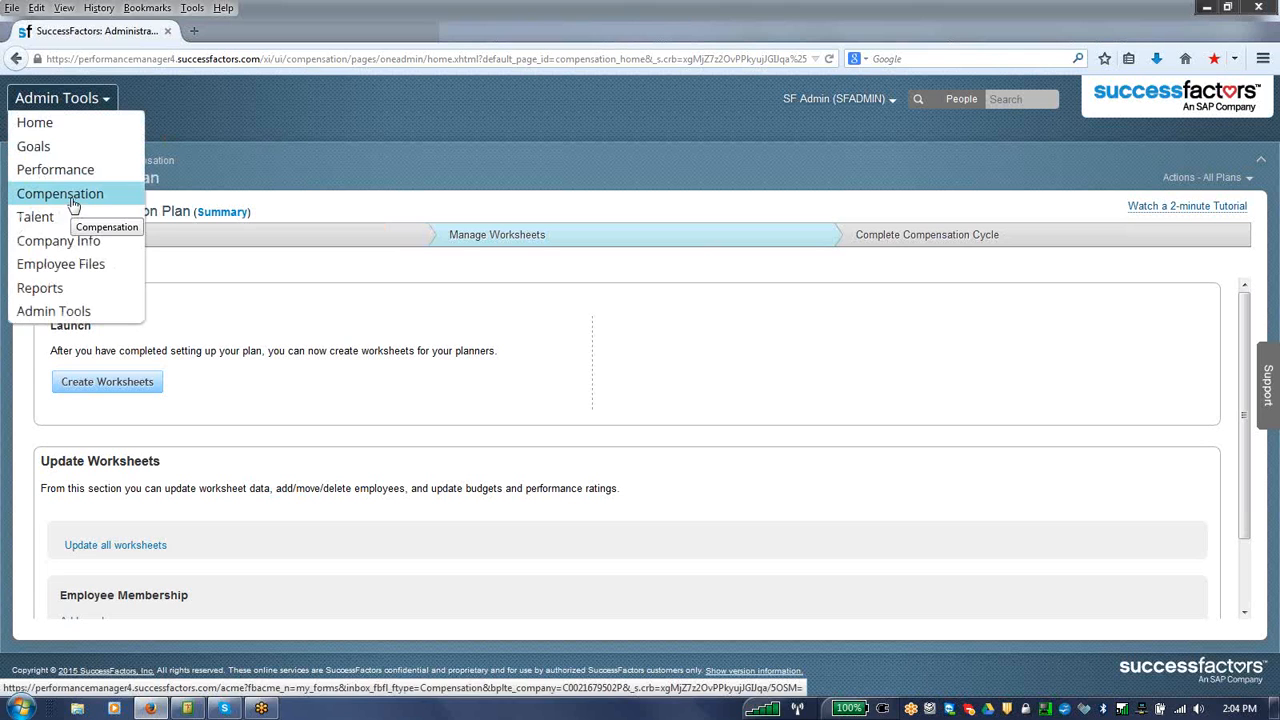
{"action": "left_click", "coordinate": [72, 206]}
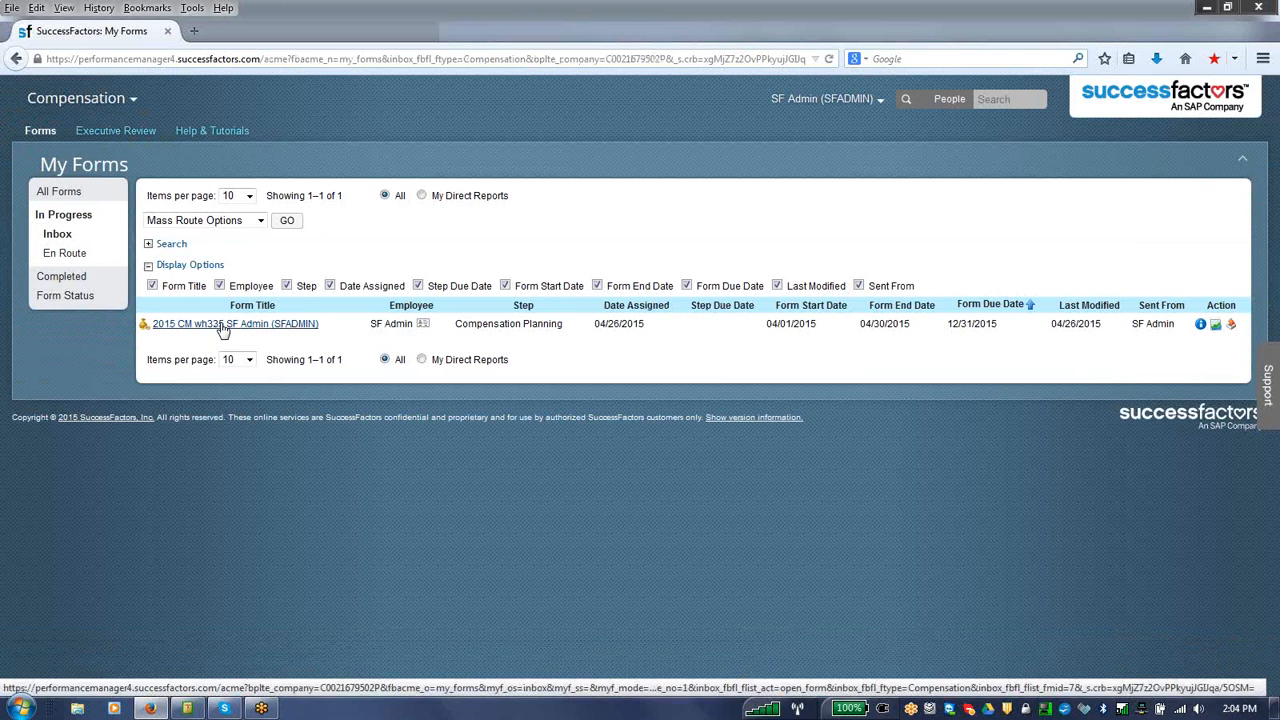
{"action": "left_click", "coordinate": [289, 332]}
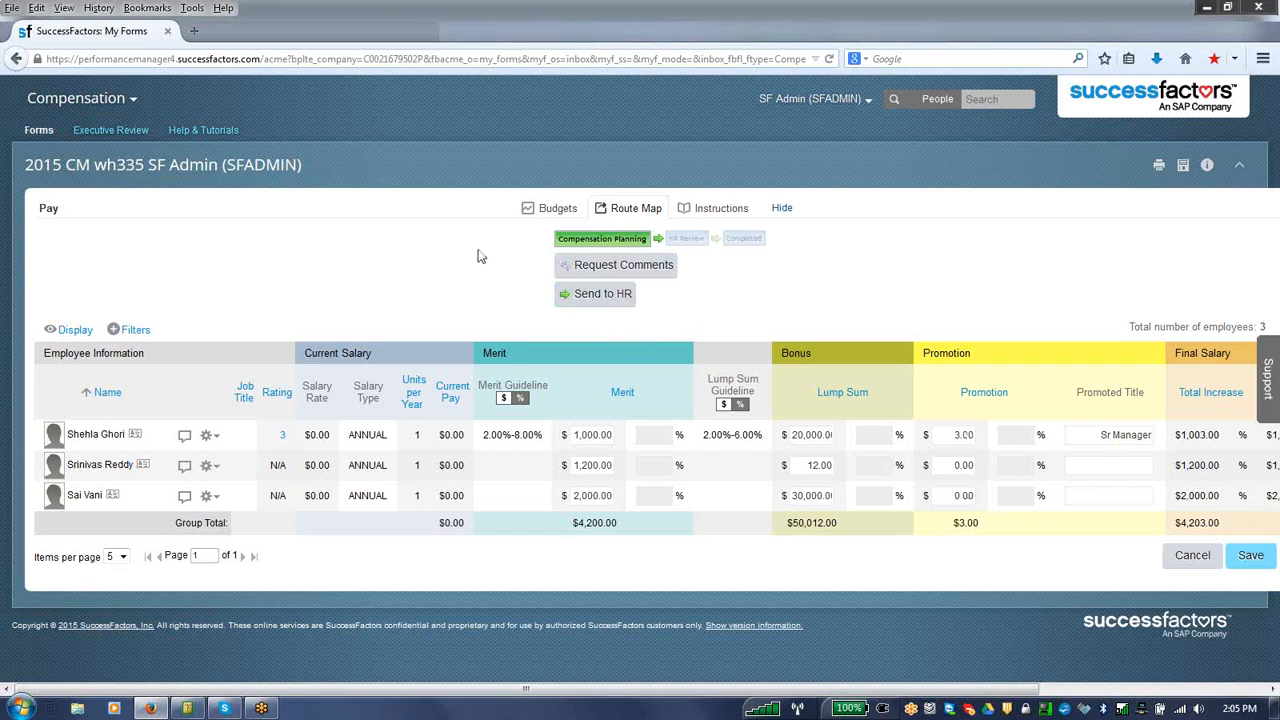
Step: View the compensation form's budgets, instructions and route map above the pay grid
{"action": "left_click", "coordinate": [551, 215]}
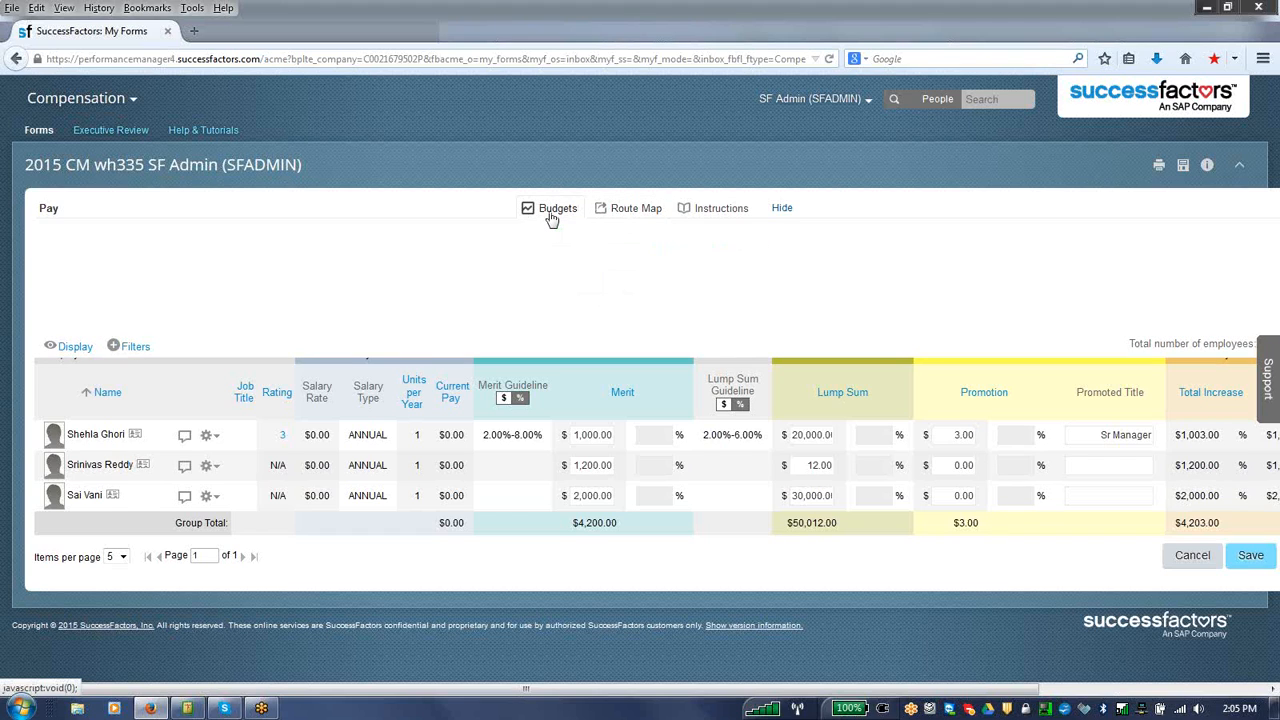
{"action": "left_click", "coordinate": [618, 210]}
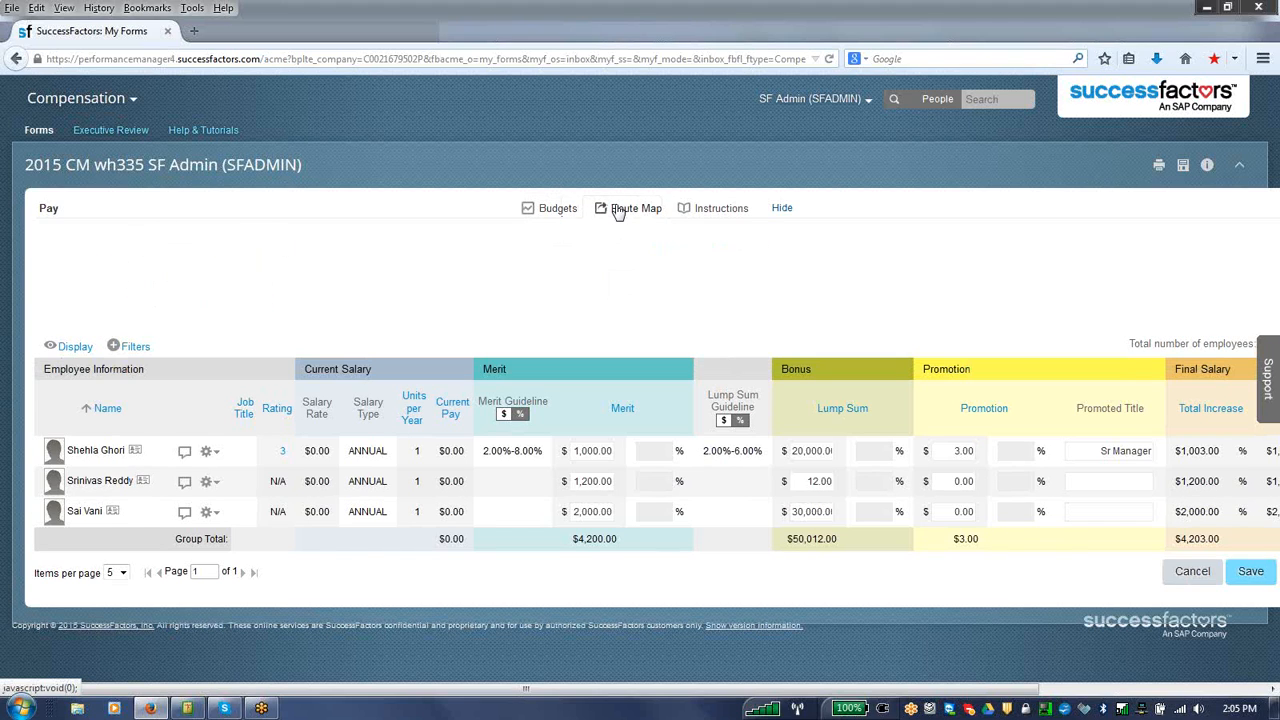
{"action": "left_click", "coordinate": [683, 210]}
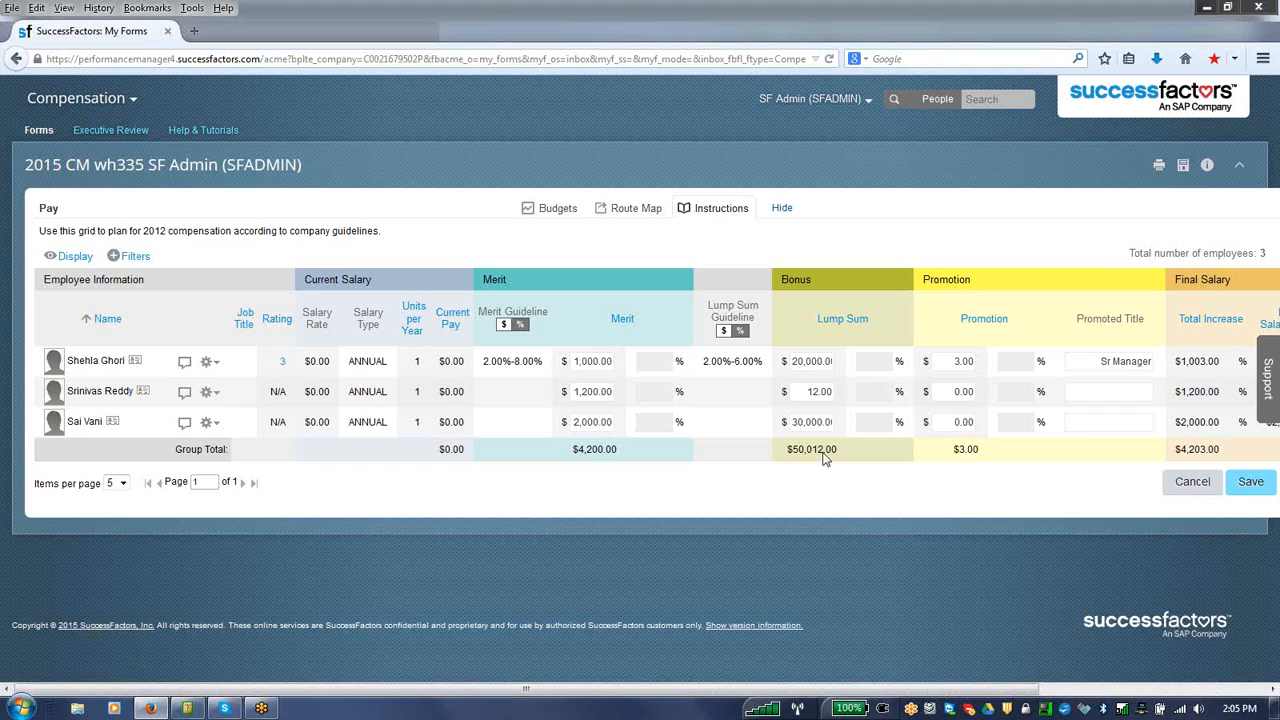
{"action": "left_click", "coordinate": [628, 211]}
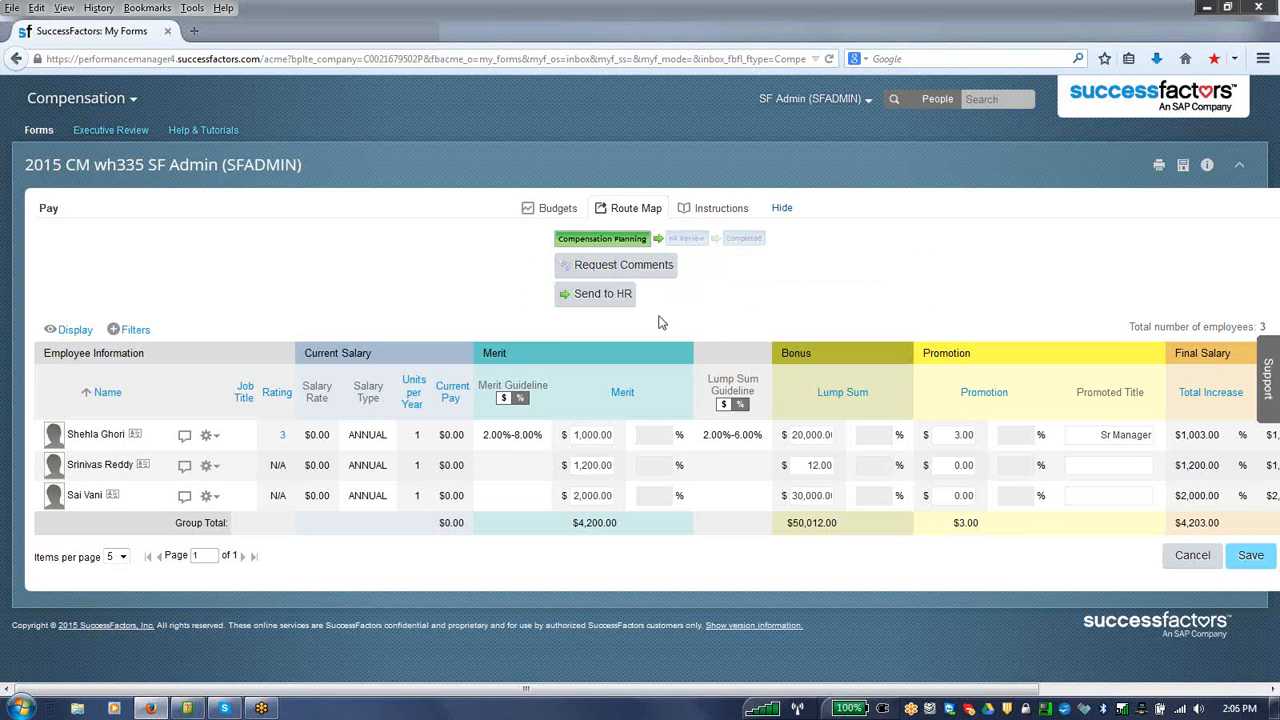
{"action": "mouse_move", "coordinate": [708, 275]}
Step: Switch to the Executive Review and open the 2015 Compensation Plan
{"action": "left_click", "coordinate": [122, 136]}
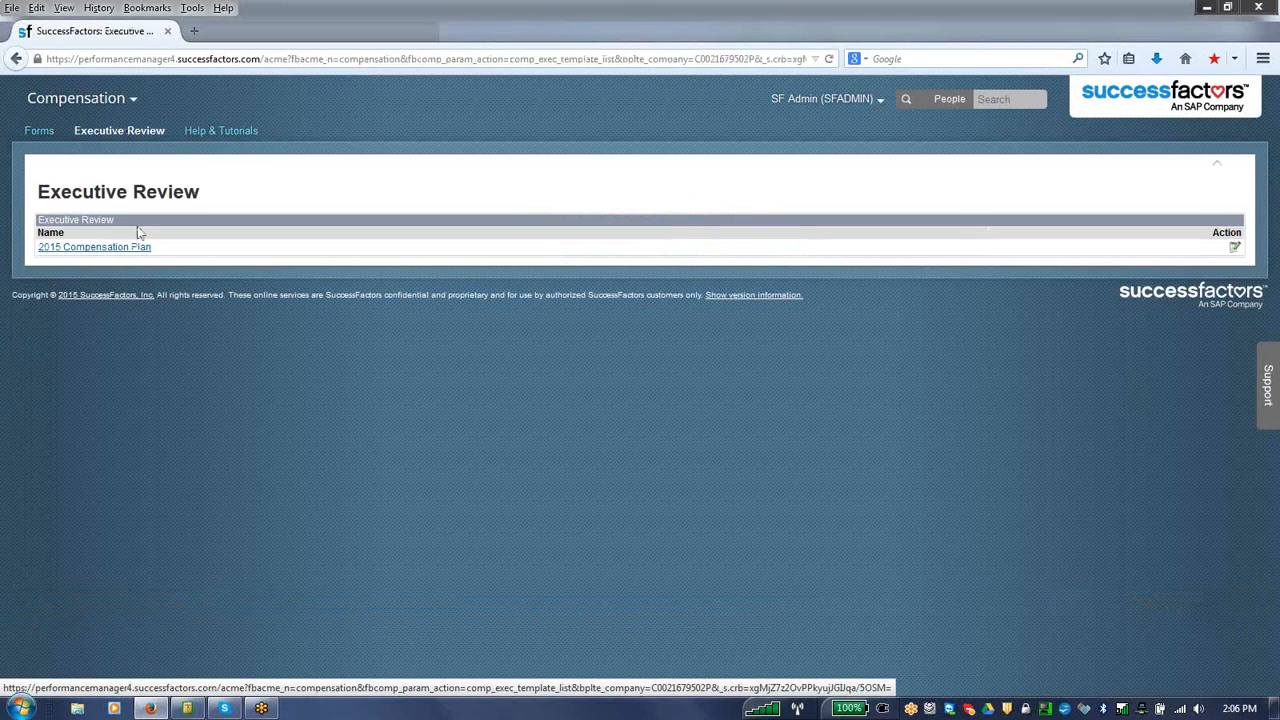
{"action": "left_click", "coordinate": [138, 246]}
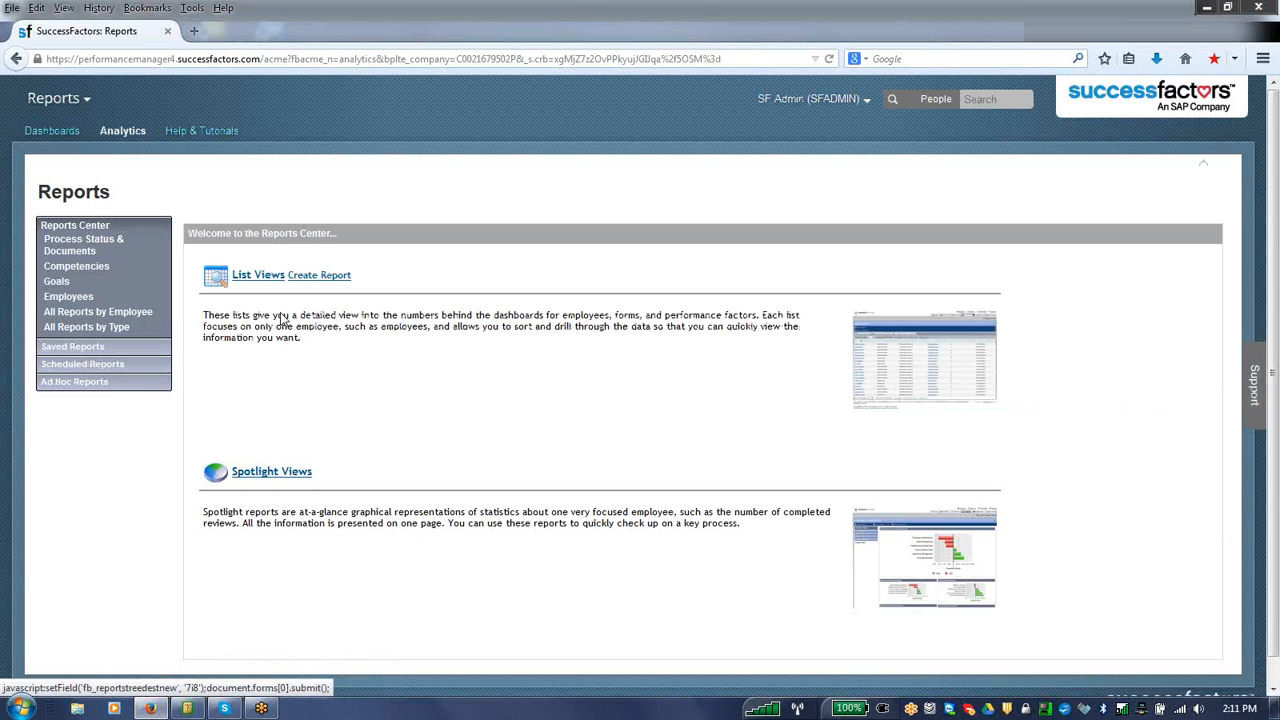
Step: Generate the Employee List report from the List Views in the Reports Center
{"action": "left_click", "coordinate": [271, 281]}
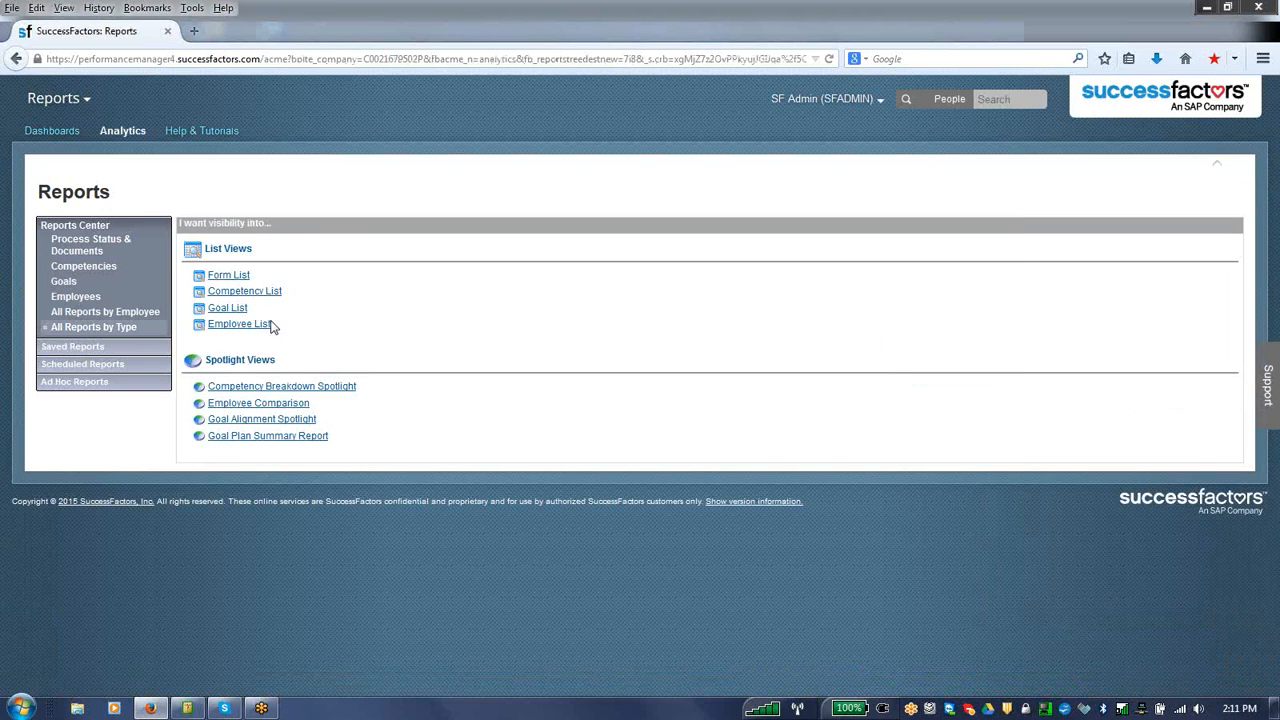
{"action": "left_click", "coordinate": [266, 324]}
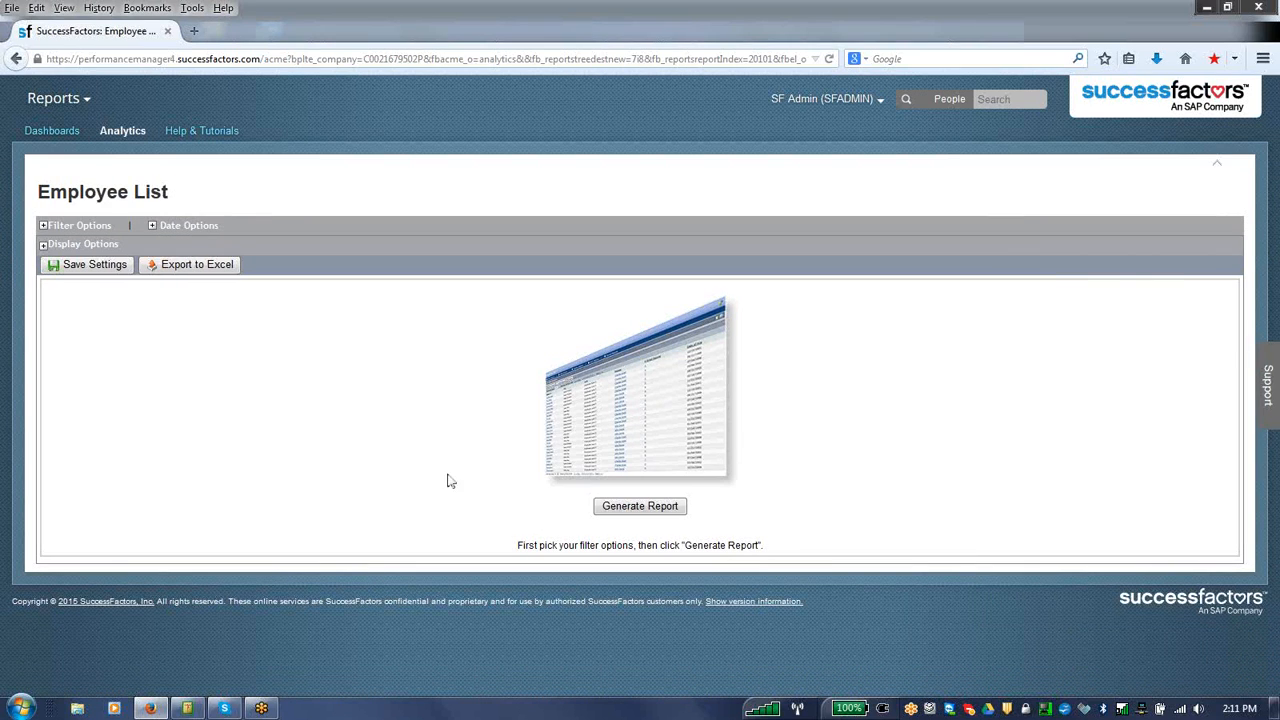
{"action": "left_click", "coordinate": [600, 506]}
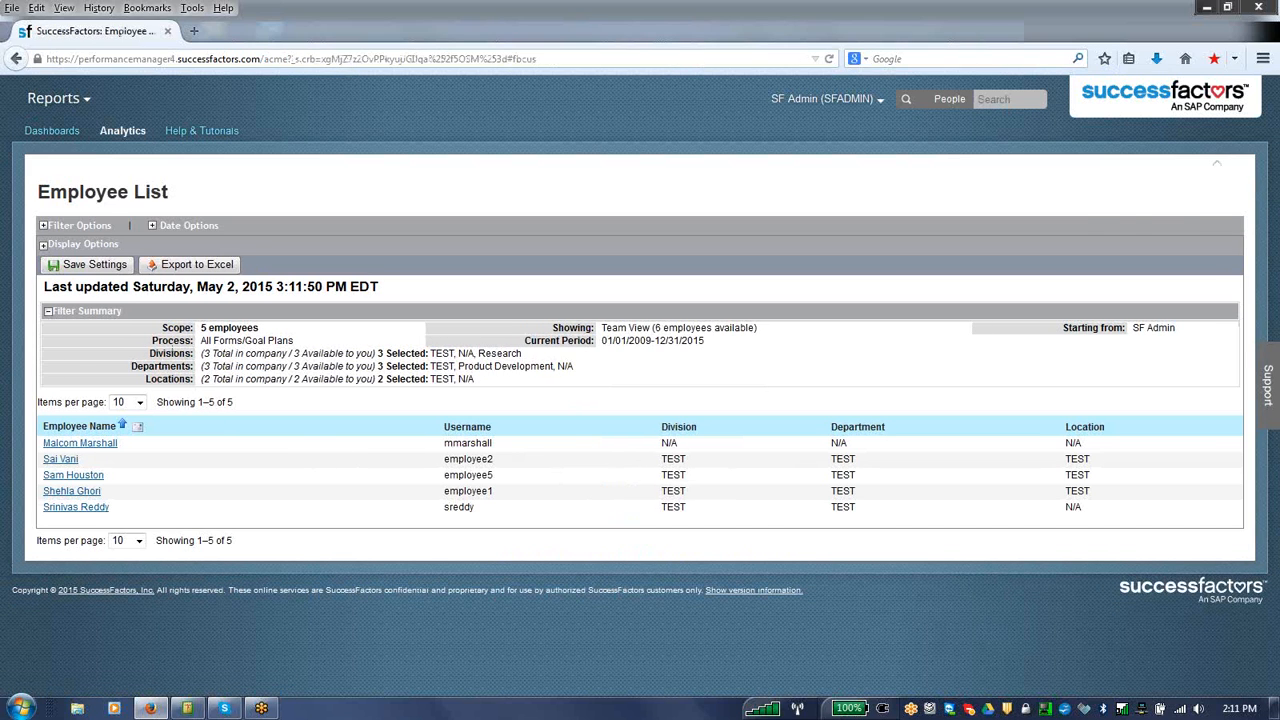
Step: Open the Goals dashboards and view the Objectives by Completion and Objectives by Visibility charts
{"action": "left_click", "coordinate": [72, 137]}
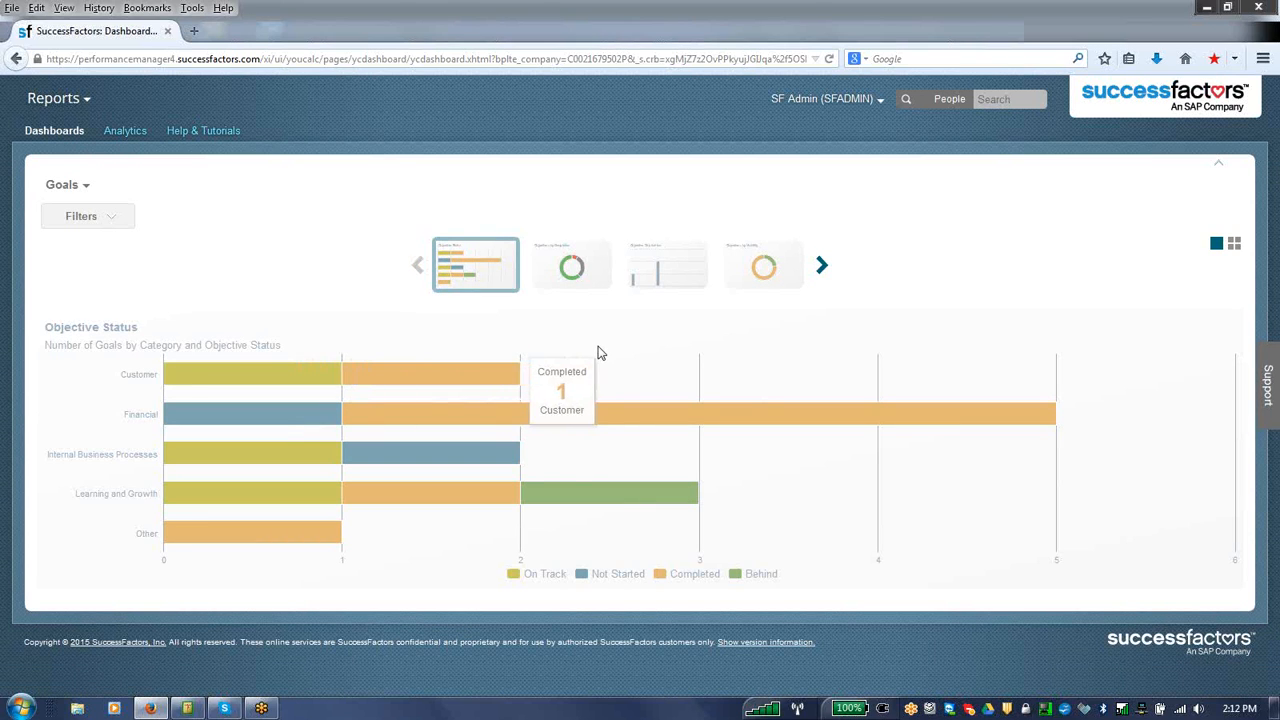
{"action": "left_click", "coordinate": [591, 289]}
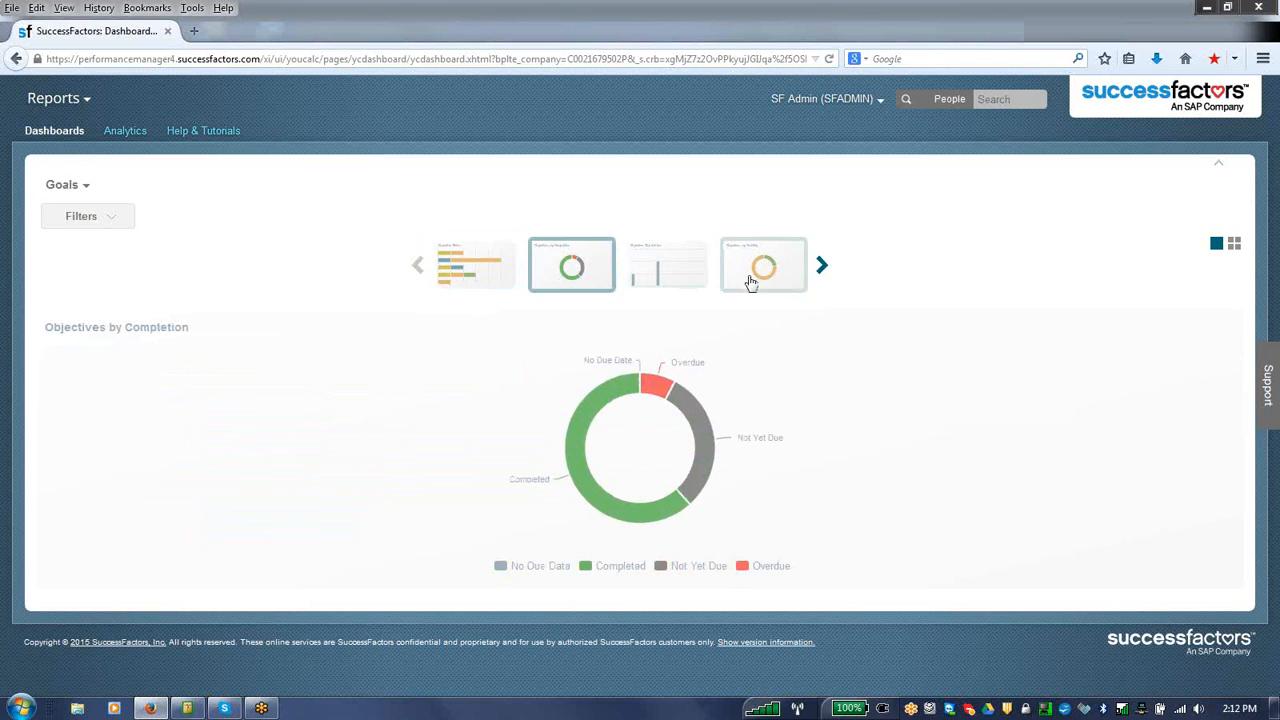
{"action": "left_click", "coordinate": [784, 275]}
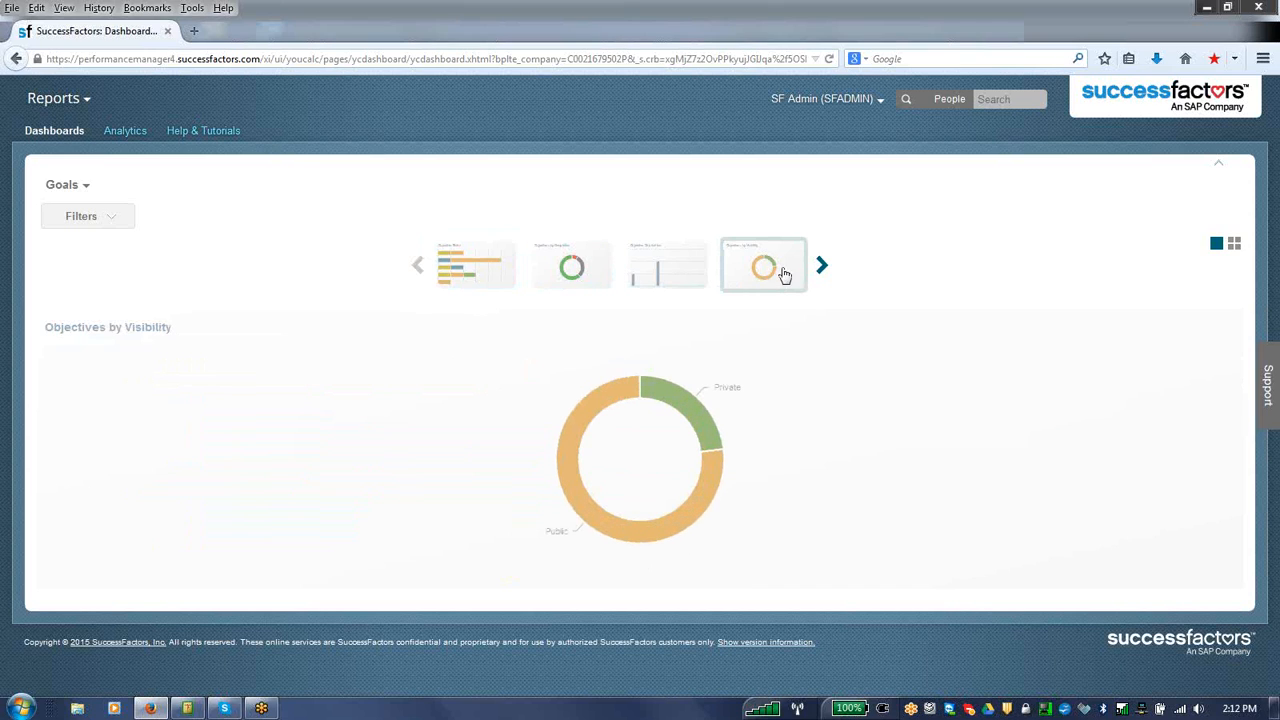
Step: Leave the Goals dashboard and reopen the Reports module's start page
{"action": "left_click", "coordinate": [86, 100]}
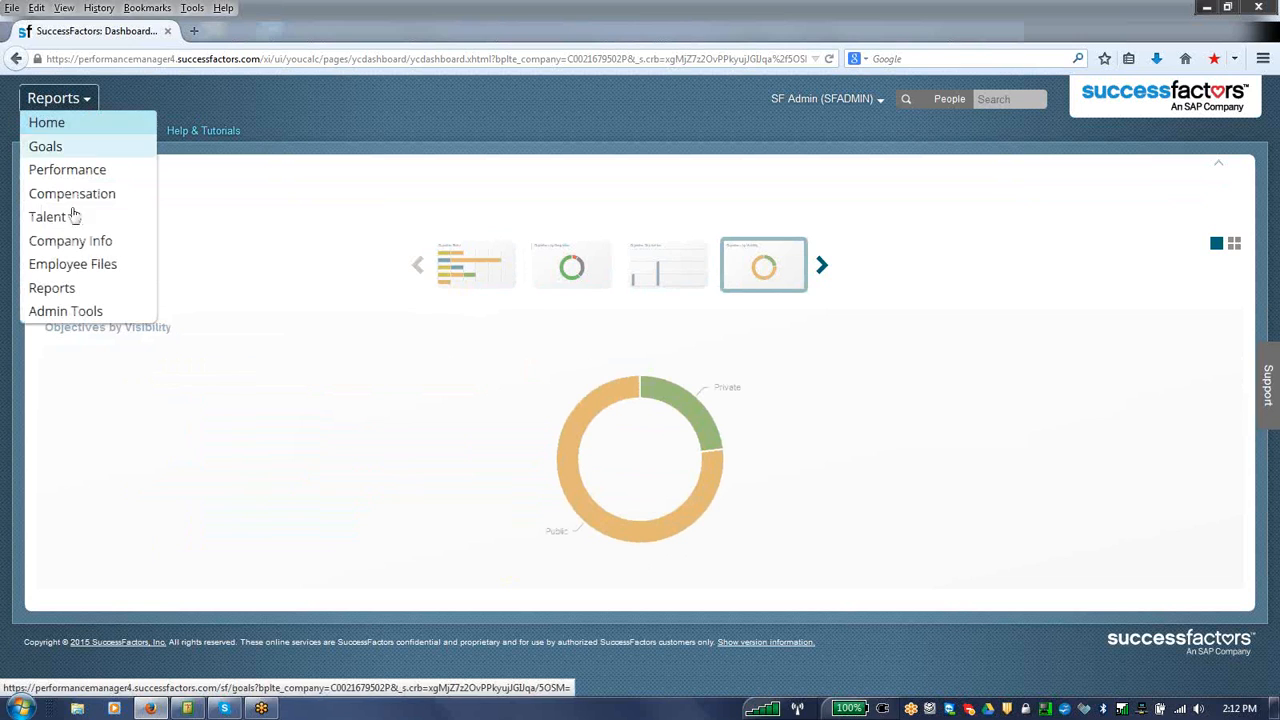
{"action": "left_click", "coordinate": [70, 288]}
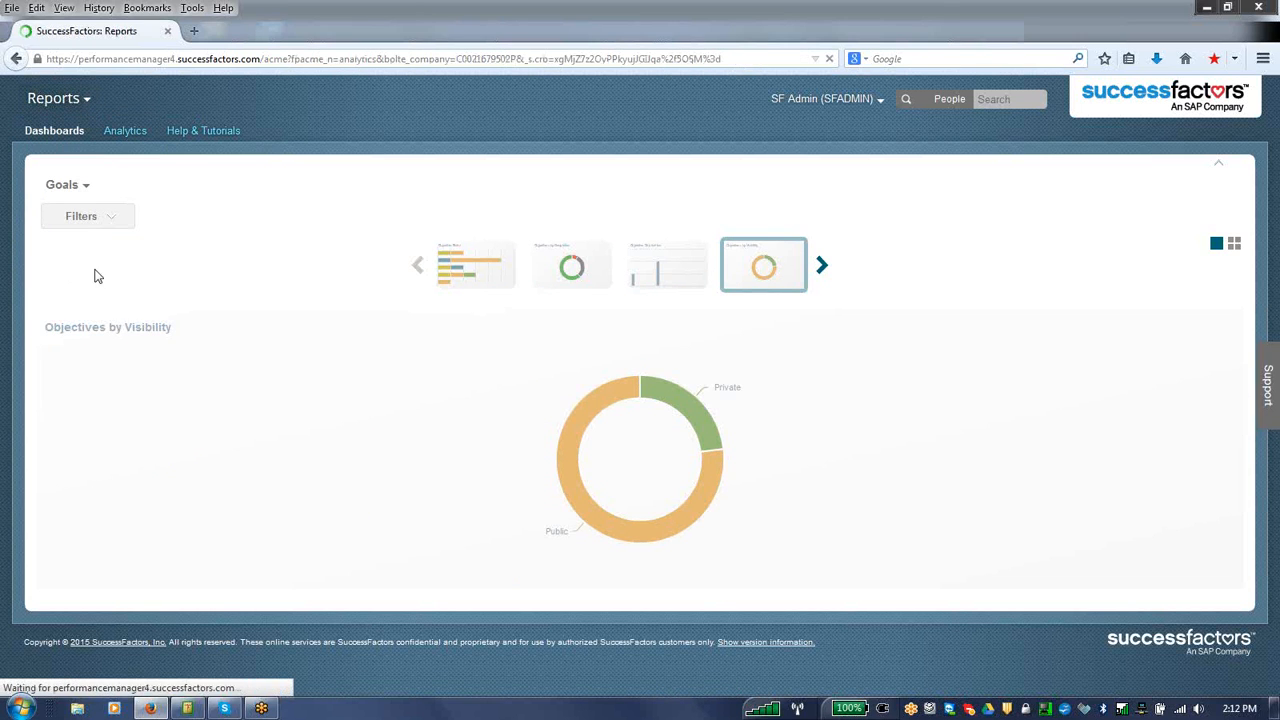